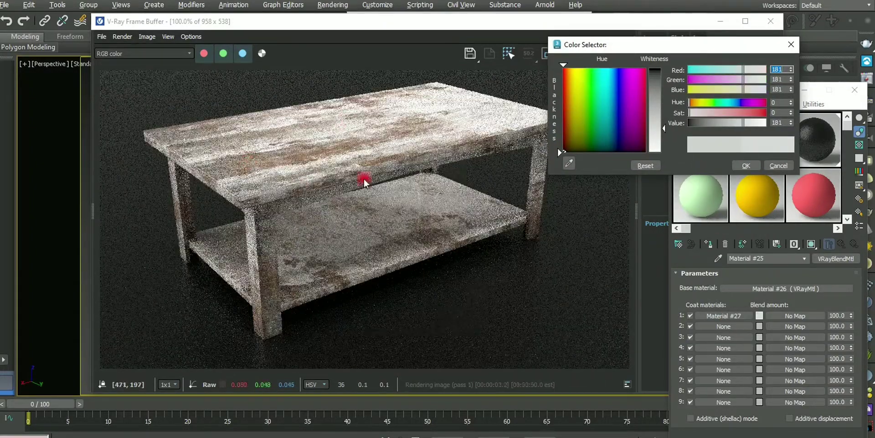
Raise the coat blend colour's Whiteness, accept it, and orbit closer around the table.
{"action": "left_click_drag", "start_coordinate": [661, 136], "coordinate": [664, 150]}
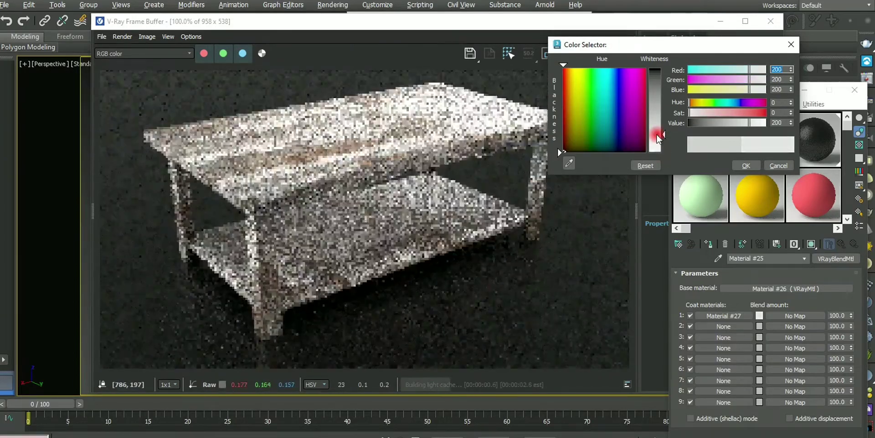
{"action": "left_click", "coordinate": [746, 166]}
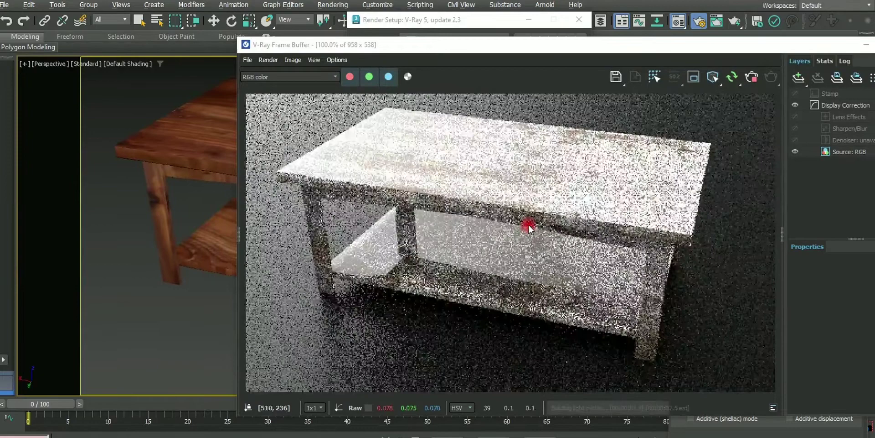
{"action": "middle_click_drag", "start_coordinate": [124, 272], "coordinate": [186, 235]}
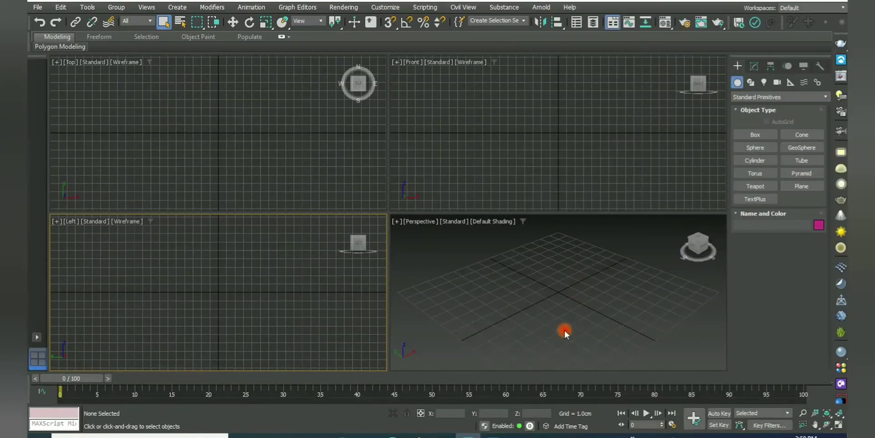
Maximize the Perspective view and briefly view the table.jpg reference photo.
{"action": "left_click", "coordinate": [564, 329]}
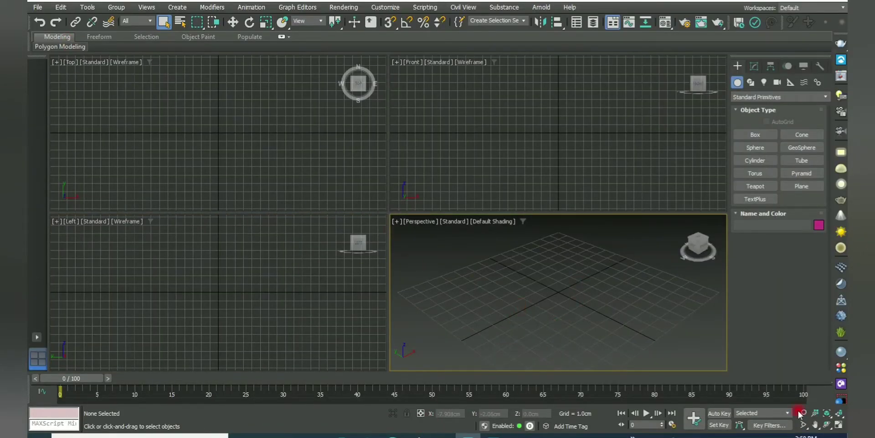
{"action": "left_click", "coordinate": [839, 424]}
{"action": "left_click", "coordinate": [37, 9]}
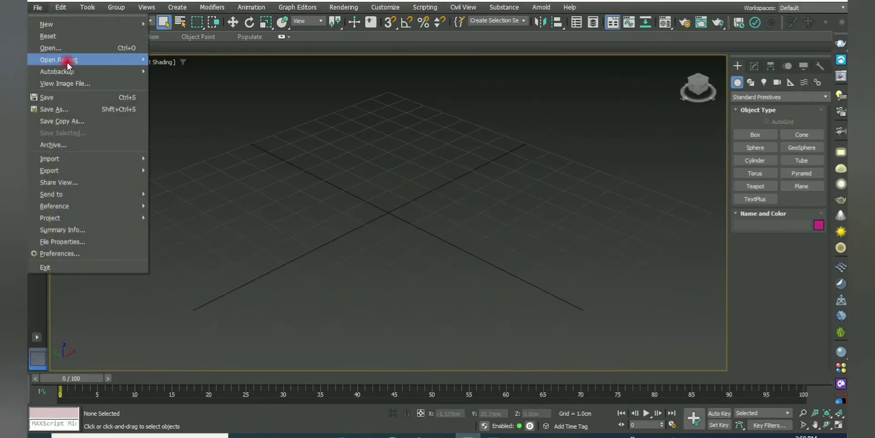
{"action": "left_click", "coordinate": [64, 64]}
{"action": "left_click", "coordinate": [548, 167]}
{"action": "left_click", "coordinate": [609, 232]}
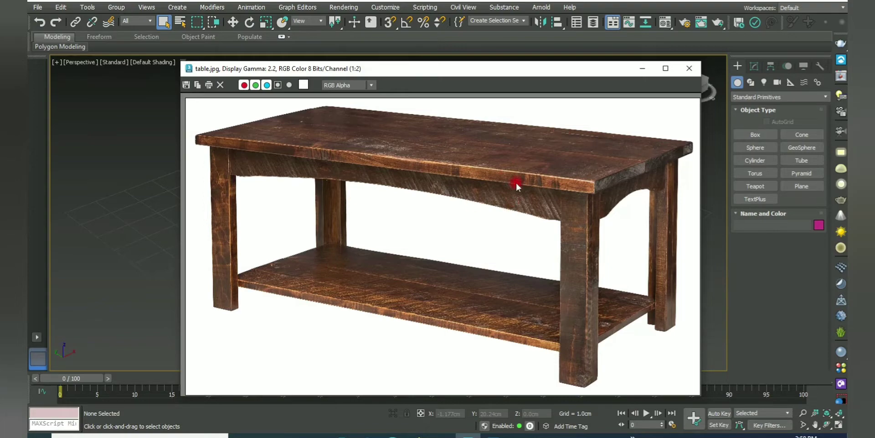
{"action": "left_click", "coordinate": [642, 68]}
Draw a box in the Top view and set its object colour to grey.
{"action": "left_click", "coordinate": [755, 135]}
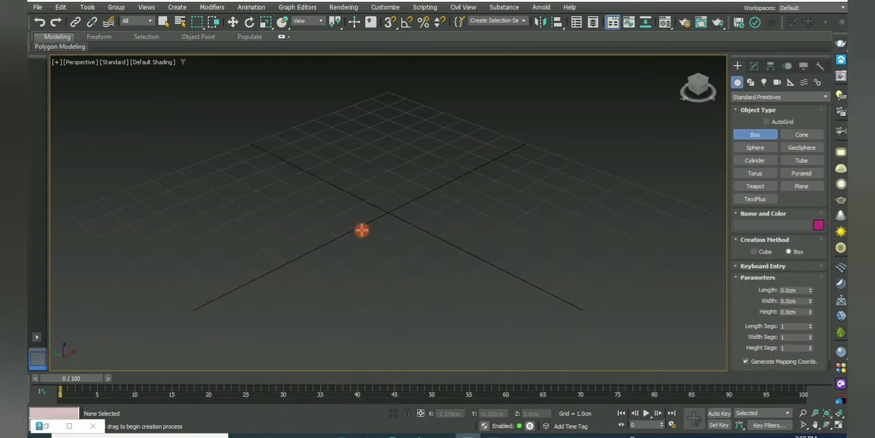
{"action": "key", "text": "alt+w"}
{"action": "left_click_drag", "start_coordinate": [157, 94], "coordinate": [284, 152]}
{"action": "left_click", "coordinate": [283, 151]}
{"action": "right_click", "coordinate": [555, 284]}
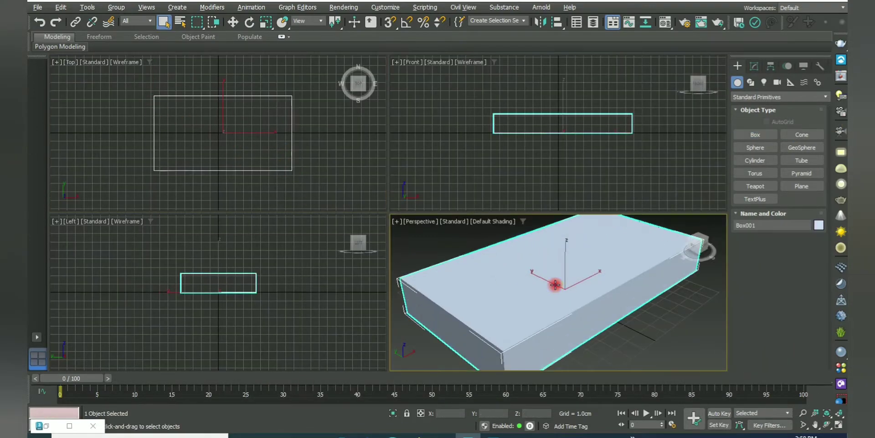
{"action": "key", "text": "alt+w"}
{"action": "left_click", "coordinate": [819, 229]}
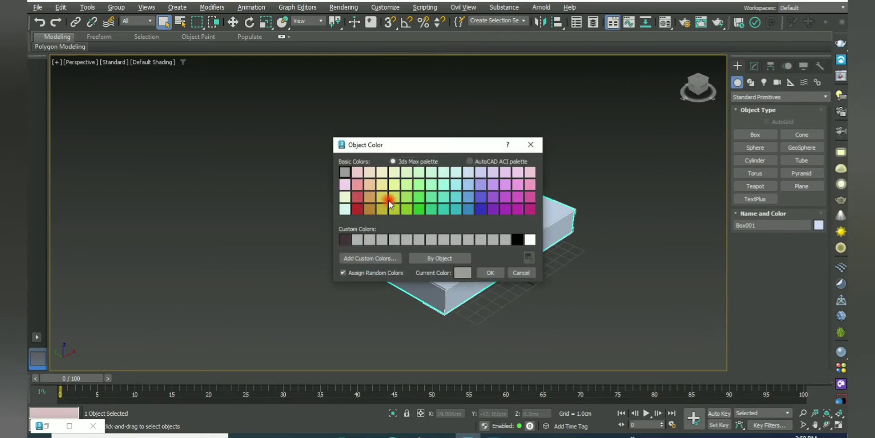
{"action": "left_click", "coordinate": [489, 273]}
Size the box to 137.16cm wide (4.5'), 76.2cm long (2.5') and 4cm high.
{"action": "left_click", "coordinate": [755, 66]}
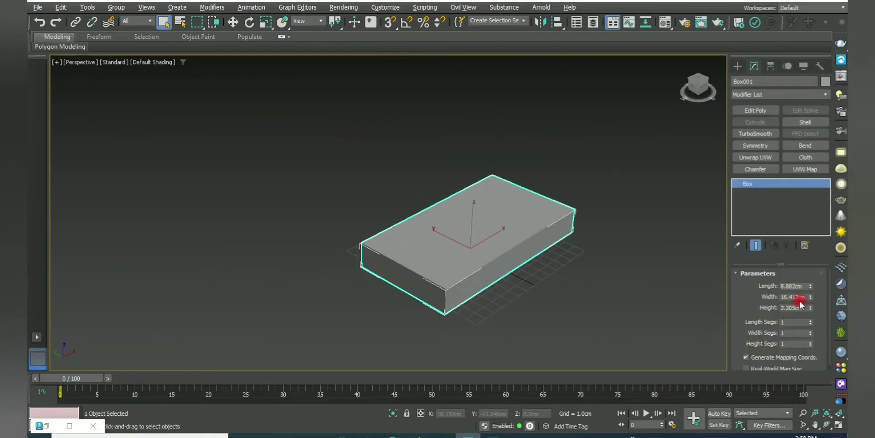
{"action": "mouse_move", "coordinate": [810, 297]}
{"action": "left_mouse_down"}
{"action": "mouse_move", "coordinate": [819, 254]}
{"action": "mouse_move", "coordinate": [787, 296]}
{"action": "left_mouse_up"}
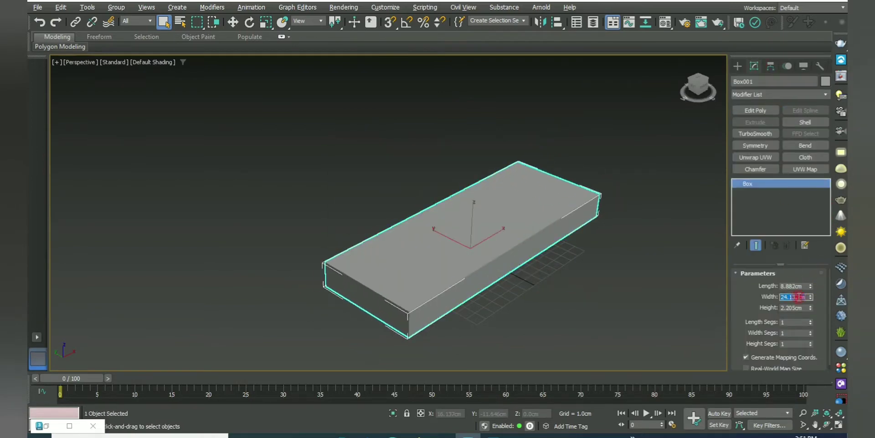
{"action": "type", "text": "4.5"}
{"action": "key", "text": "Return"}
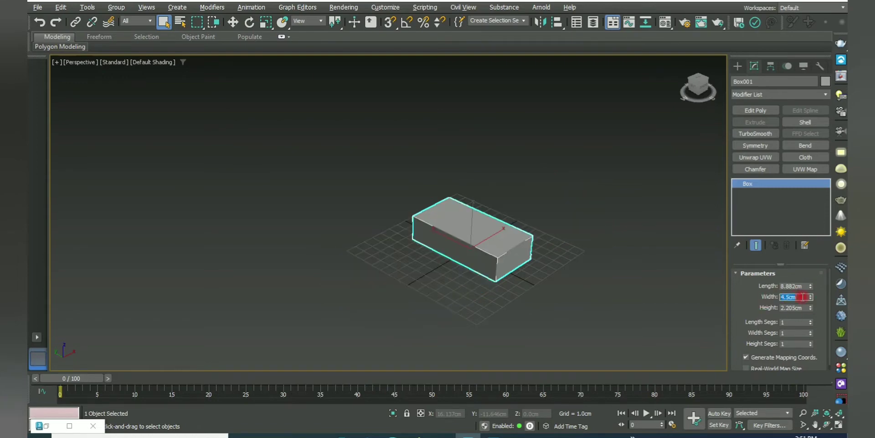
{"action": "key", "text": "Return"}
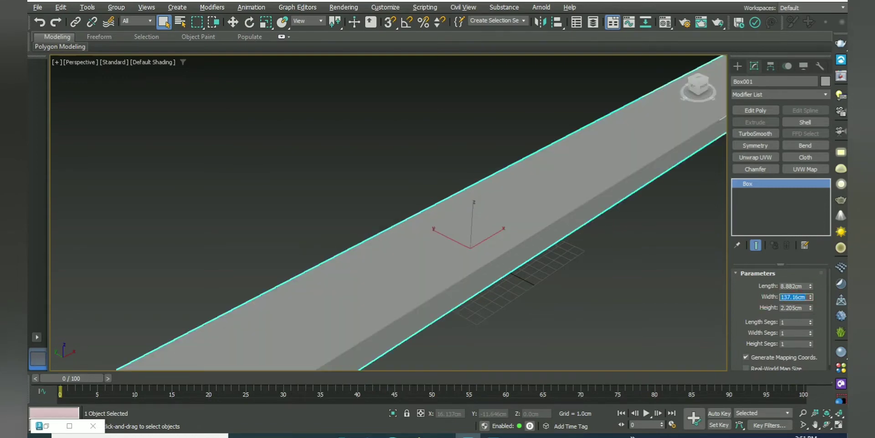
{"action": "scroll", "coordinate": [582, 248], "scroll_direction": "down", "scroll_amount": 5}
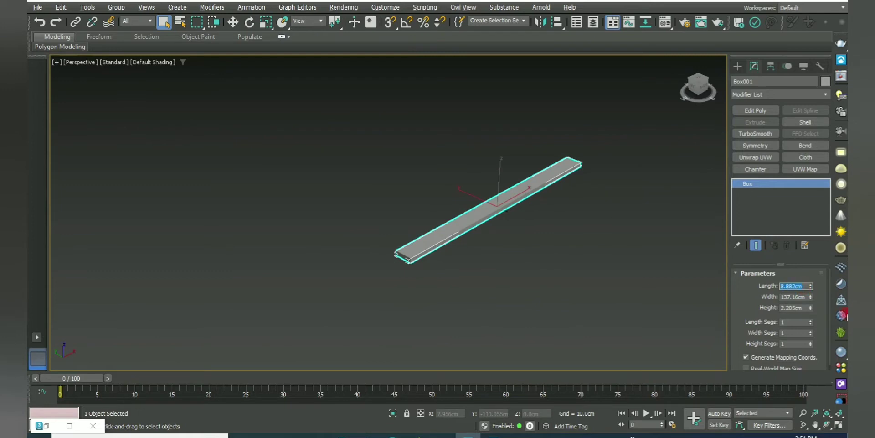
{"action": "key", "text": "Return"}
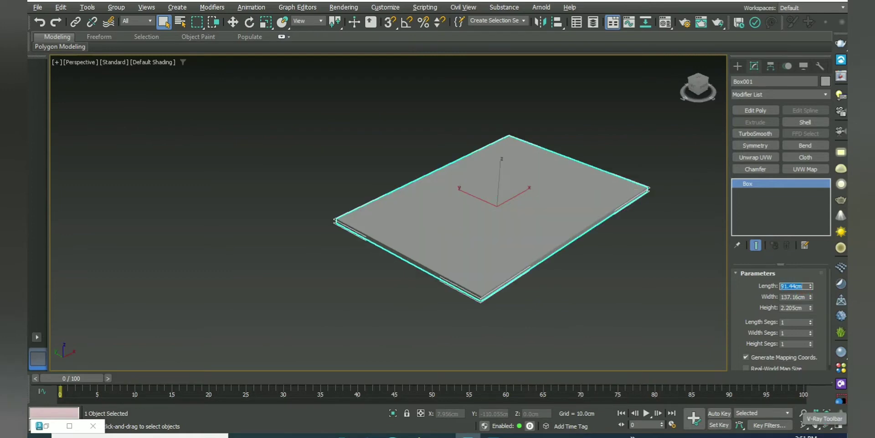
{"action": "type", "text": "2.5"}
{"action": "key", "text": "Return"}
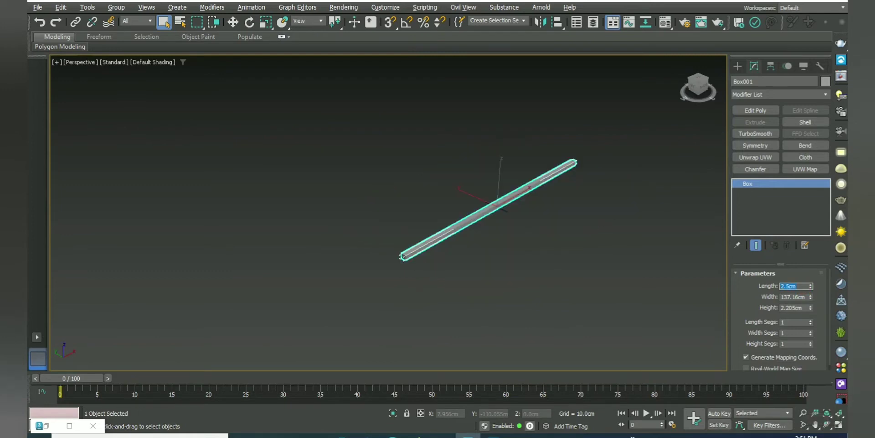
{"action": "type", "text": "76.2"}
{"action": "key", "text": "Return"}
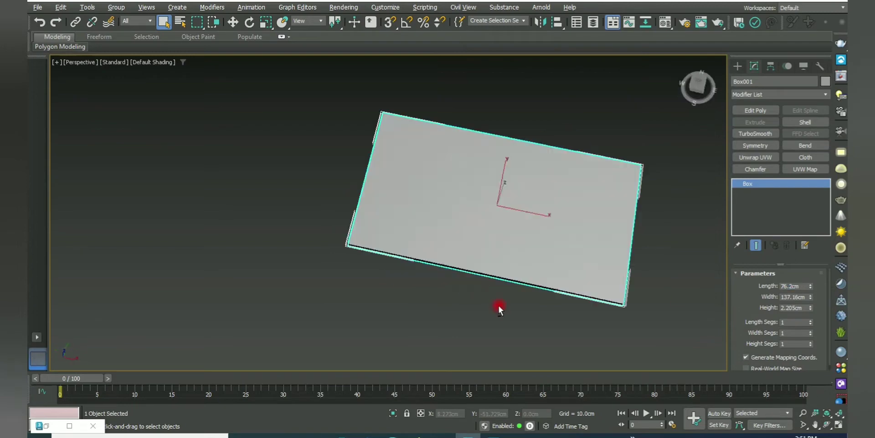
{"action": "middle_click_drag", "start_coordinate": [498, 307], "coordinate": [464, 268], "text": "alt"}
{"action": "scroll", "coordinate": [464, 268], "scroll_direction": "up", "scroll_amount": 2}
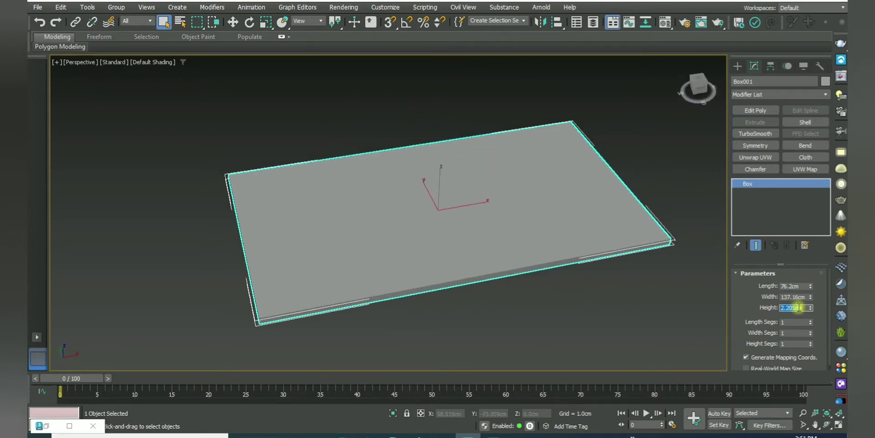
{"action": "type", "text": "4"}
{"action": "key", "text": "Return"}
Turn on edged faces and frame the whole slab in the Perspective view.
{"action": "key", "text": "F4"}
{"action": "middle_click_drag", "start_coordinate": [539, 297], "coordinate": [444, 247], "text": "alt"}
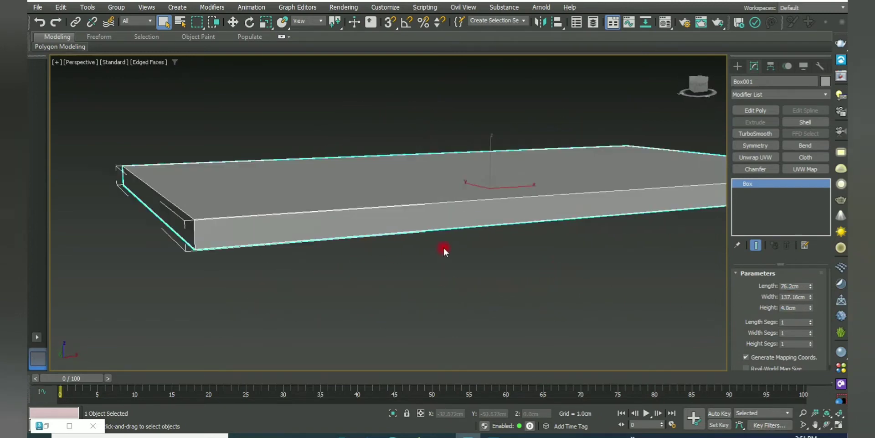
{"action": "scroll", "coordinate": [478, 267], "scroll_direction": "up", "scroll_amount": 3}
{"action": "key", "text": "alt+w"}
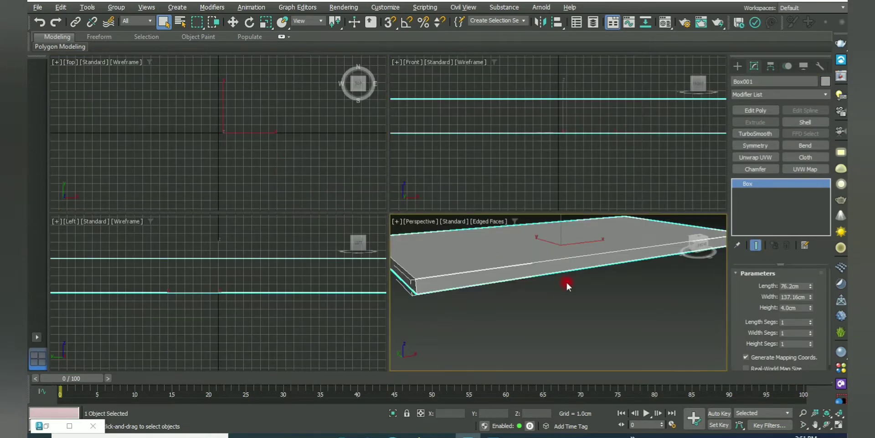
{"action": "key", "text": "alt+w"}
{"action": "key", "text": "z"}
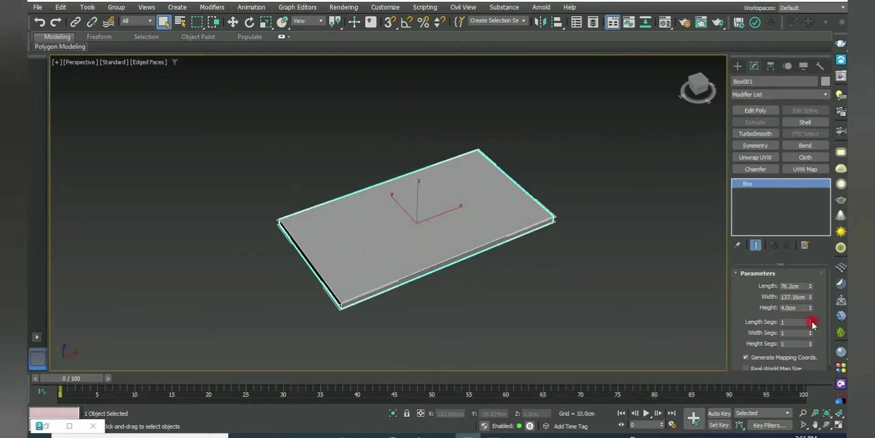
Give the slab 3 length segments and add an Edit Poly modifier in Vertex mode.
{"action": "left_click", "coordinate": [811, 321]}
{"action": "type", "text": "3"}
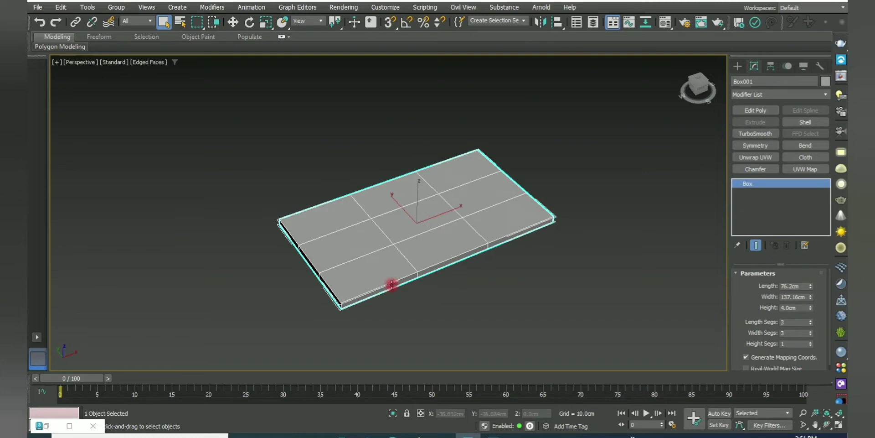
{"action": "left_click", "coordinate": [755, 111]}
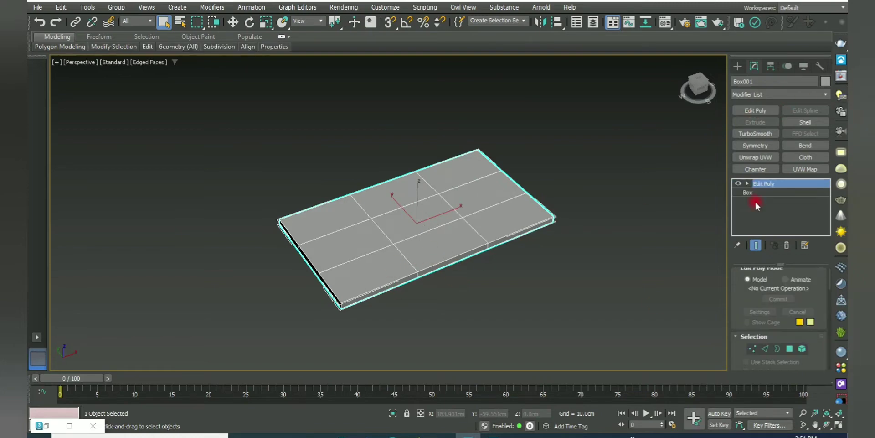
{"action": "left_click", "coordinate": [747, 184]}
{"action": "left_click", "coordinate": [767, 192]}
Scale the inner vertex columns and rows outward to sit near the slab's edges.
{"action": "key", "text": "alt+w"}
{"action": "scroll", "coordinate": [185, 131], "scroll_direction": "down", "scroll_amount": 3}
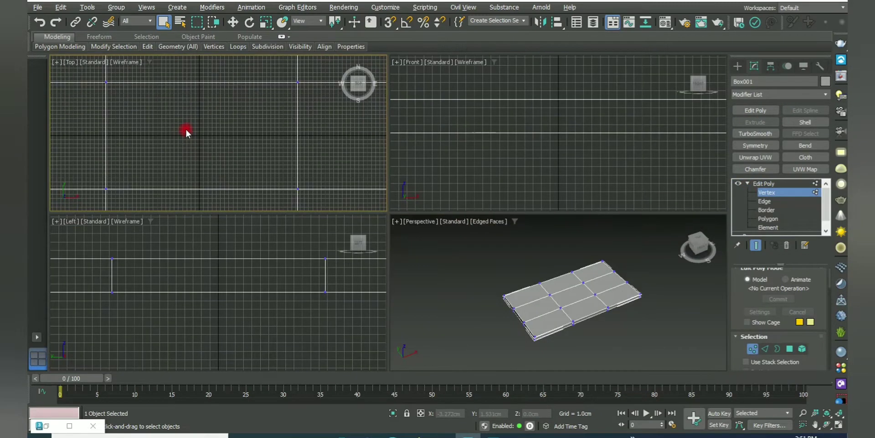
{"action": "scroll", "coordinate": [183, 88], "scroll_direction": "up", "scroll_amount": 2}
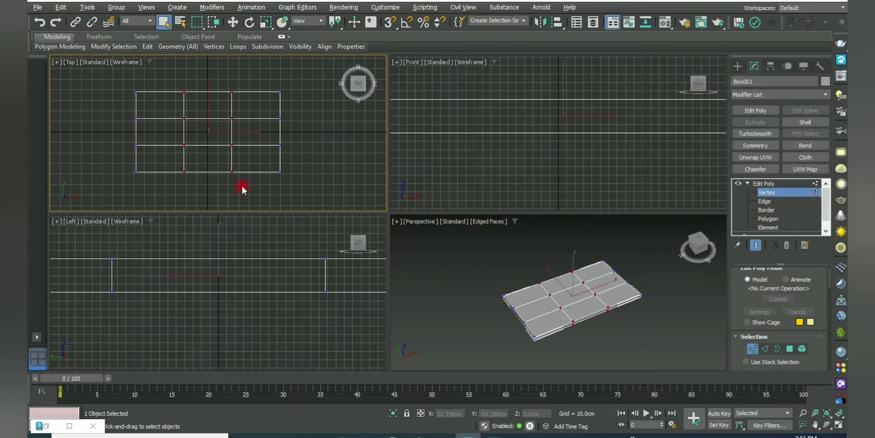
{"action": "left_click_drag", "start_coordinate": [242, 190], "coordinate": [173, 84]}
{"action": "key", "text": "r"}
{"action": "left_click_drag", "start_coordinate": [250, 133], "coordinate": [310, 145]}
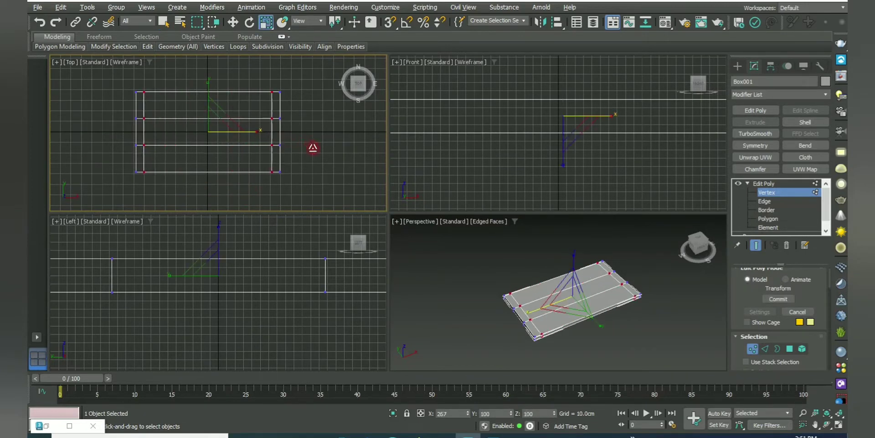
{"action": "left_click", "coordinate": [89, 111]}
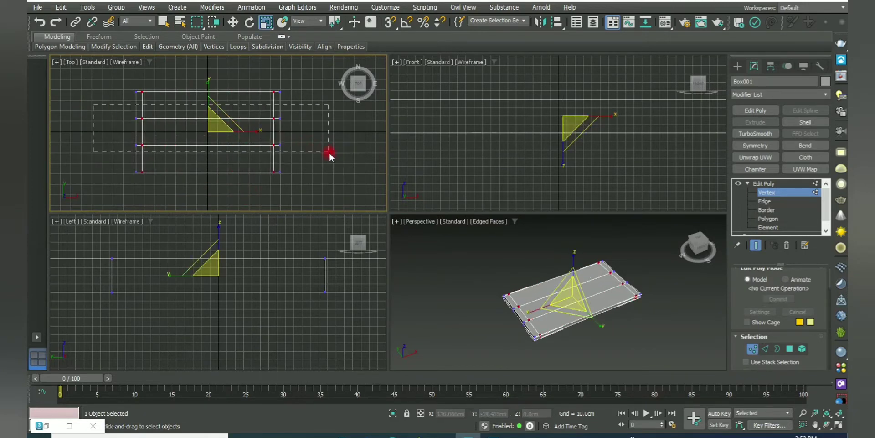
{"action": "left_click_drag", "start_coordinate": [329, 154], "coordinate": [328, 151]}
{"action": "left_click_drag", "start_coordinate": [209, 82], "coordinate": [230, 21]}
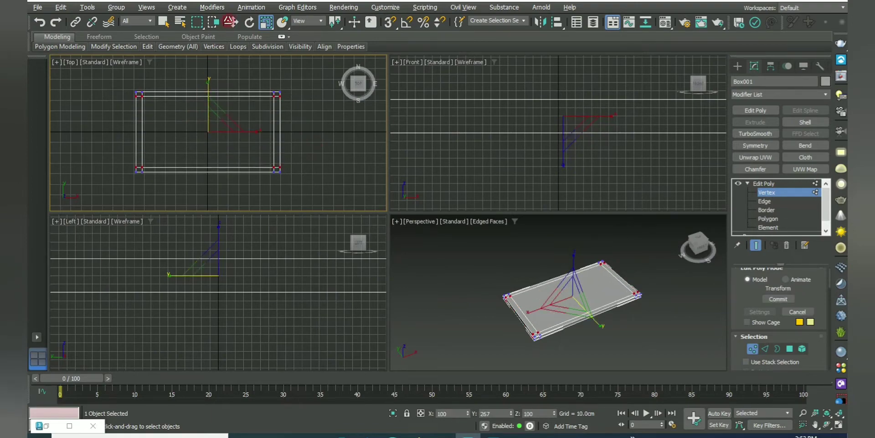
Orbit the maximized Perspective view to inspect the inset edge loops from above.
{"action": "key", "text": "alt+w"}
{"action": "scroll", "coordinate": [474, 287], "scroll_direction": "up", "scroll_amount": 5}
{"action": "middle_click_drag", "start_coordinate": [440, 270], "coordinate": [458, 217]}
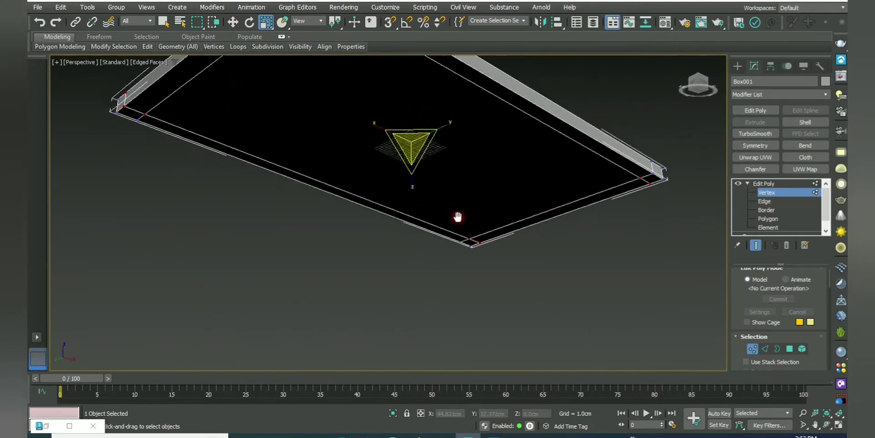
{"action": "scroll", "coordinate": [457, 217], "scroll_direction": "down", "scroll_amount": 5}
{"action": "mouse_move", "coordinate": [459, 273]}
{"action": "middle_mouse_down", "text": "alt"}
{"action": "mouse_move", "coordinate": [398, 229]}
{"action": "mouse_move", "coordinate": [336, 143]}
{"action": "mouse_move", "coordinate": [365, 187]}
{"action": "mouse_move", "coordinate": [417, 210]}
{"action": "middle_mouse_up", "text": "alt"}
{"action": "scroll", "coordinate": [302, 146], "scroll_direction": "up", "scroll_amount": 2}
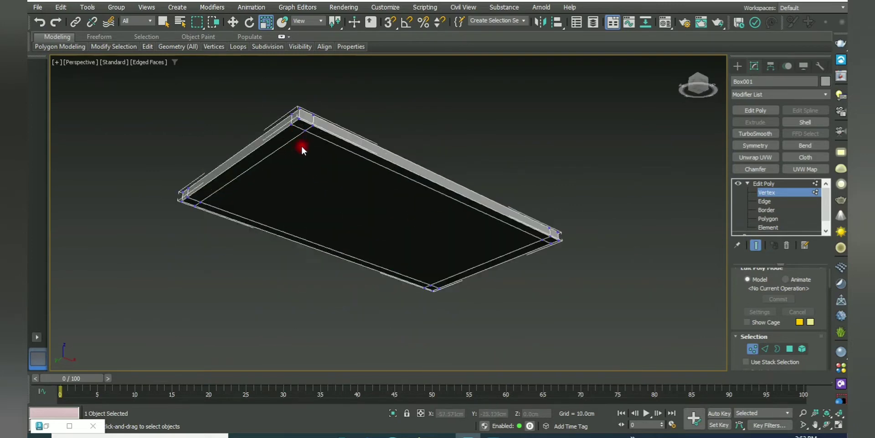
{"action": "mouse_move", "coordinate": [302, 146]}
{"action": "middle_mouse_down", "text": "alt"}
{"action": "mouse_move", "coordinate": [309, 143]}
{"action": "mouse_move", "coordinate": [442, 302]}
{"action": "middle_mouse_up", "text": "alt"}
{"action": "scroll", "coordinate": [442, 302], "scroll_direction": "down", "scroll_amount": 3}
Return to the Box001 object level and compare the tabletop with the coffee table reference photo.
{"action": "left_click", "coordinate": [753, 348]}
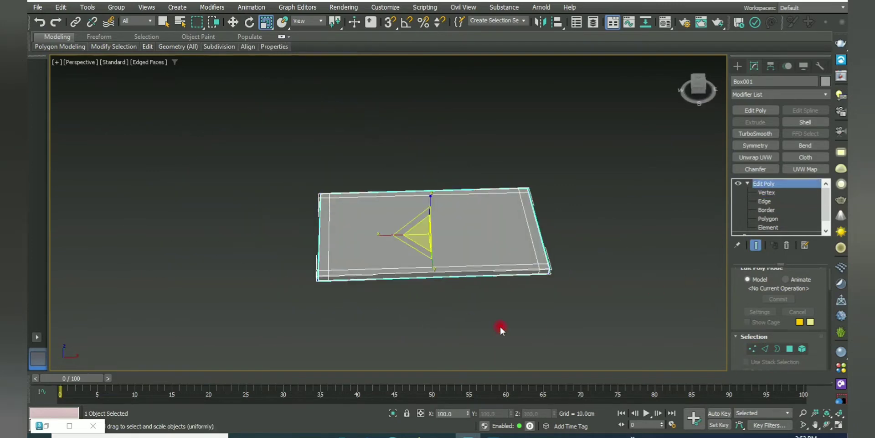
{"action": "mouse_move", "coordinate": [446, 242]}
{"action": "middle_mouse_down", "text": "alt"}
{"action": "mouse_move", "coordinate": [451, 231]}
{"action": "mouse_move", "coordinate": [503, 287]}
{"action": "middle_mouse_up", "text": "alt"}
{"action": "left_click", "coordinate": [502, 287]}
{"action": "scroll", "coordinate": [485, 249], "scroll_direction": "up", "scroll_amount": 5}
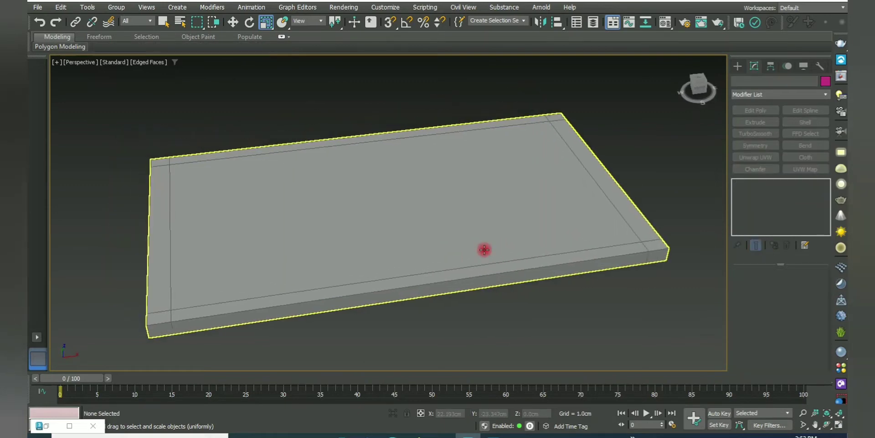
{"action": "left_click", "coordinate": [485, 249]}
{"action": "middle_click_drag", "start_coordinate": [485, 250], "coordinate": [527, 242], "text": "alt"}
{"action": "middle_click_drag", "start_coordinate": [541, 300], "coordinate": [510, 309], "text": "alt"}
{"action": "left_click", "coordinate": [510, 308]}
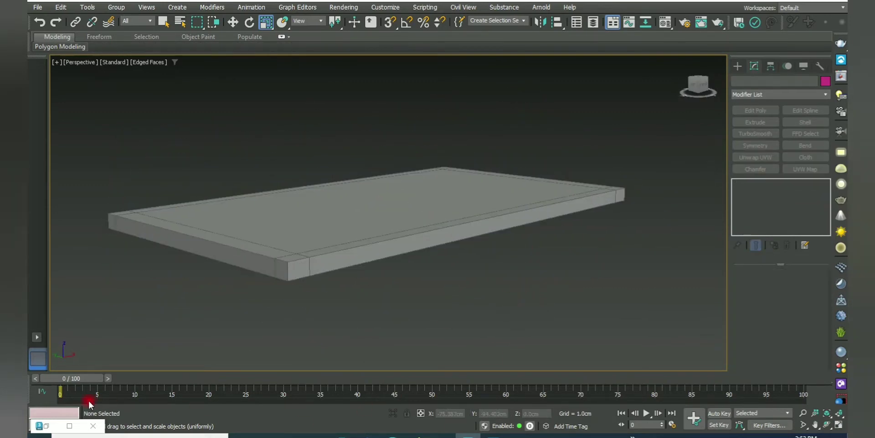
{"action": "left_click", "coordinate": [70, 426]}
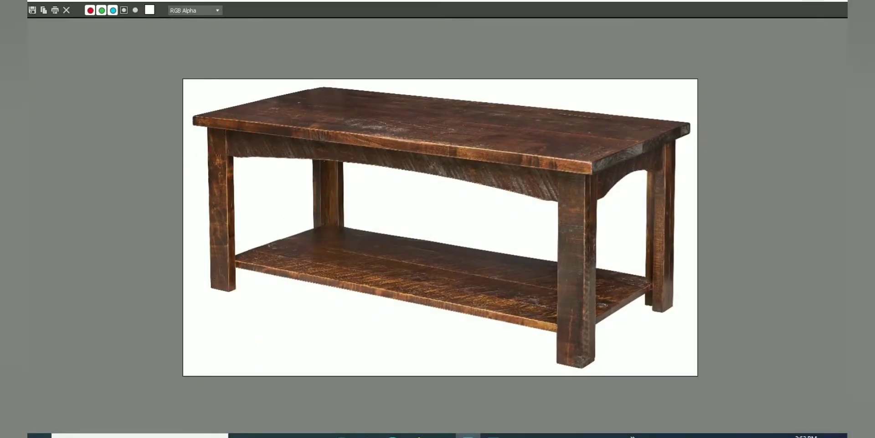
{"action": "left_click", "coordinate": [430, 185]}
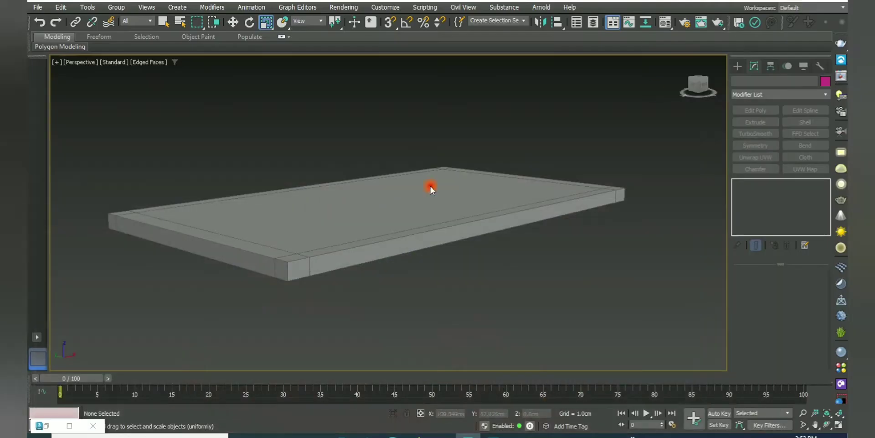
Draw a square leg outline with the Line shape in the maximized Top view.
{"action": "left_click", "coordinate": [737, 66]}
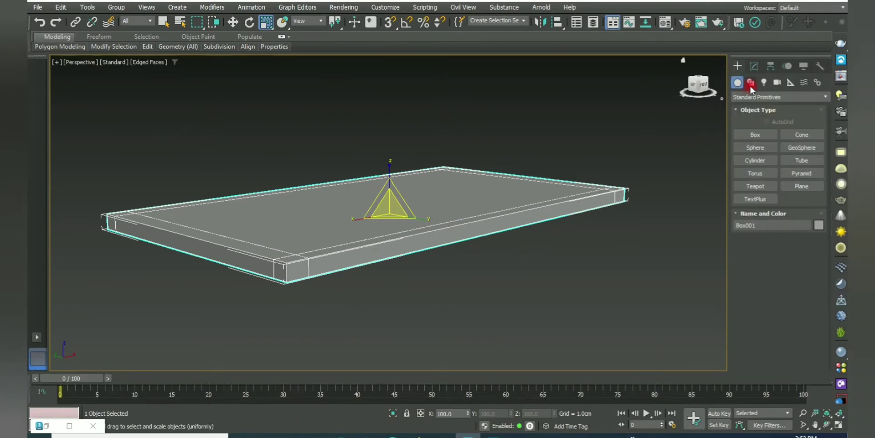
{"action": "left_click", "coordinate": [751, 82]}
{"action": "left_click", "coordinate": [755, 147]}
{"action": "key", "text": "alt+w"}
{"action": "key", "text": "alt+w"}
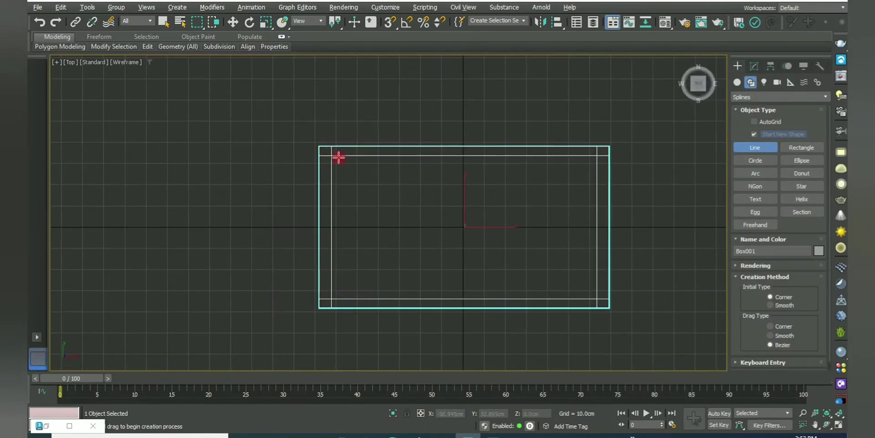
{"action": "scroll", "coordinate": [339, 158], "scroll_direction": "up", "scroll_amount": 3}
{"action": "scroll", "coordinate": [360, 160], "scroll_direction": "up", "scroll_amount": 2}
{"action": "left_click", "coordinate": [372, 156]}
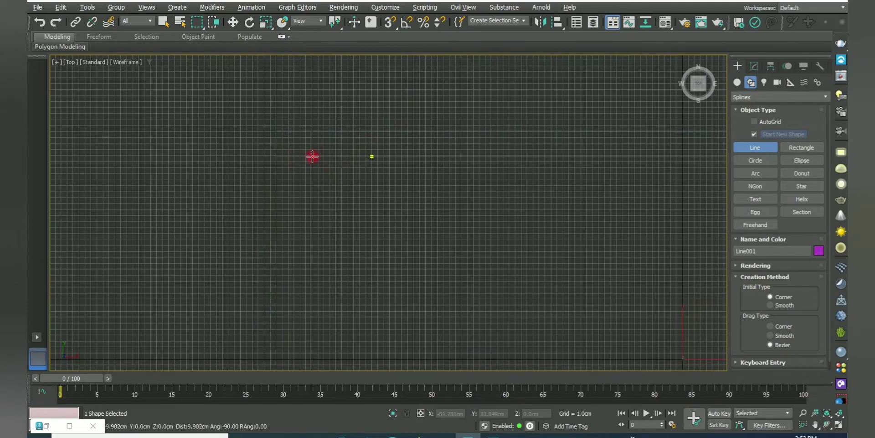
{"action": "right_click", "coordinate": [313, 213]}
{"action": "key", "text": "alt+w"}
{"action": "right_click", "coordinate": [524, 283]}
Add an Extrude modifier to the outline and move the block below the tabletop.
{"action": "key", "text": "alt+w"}
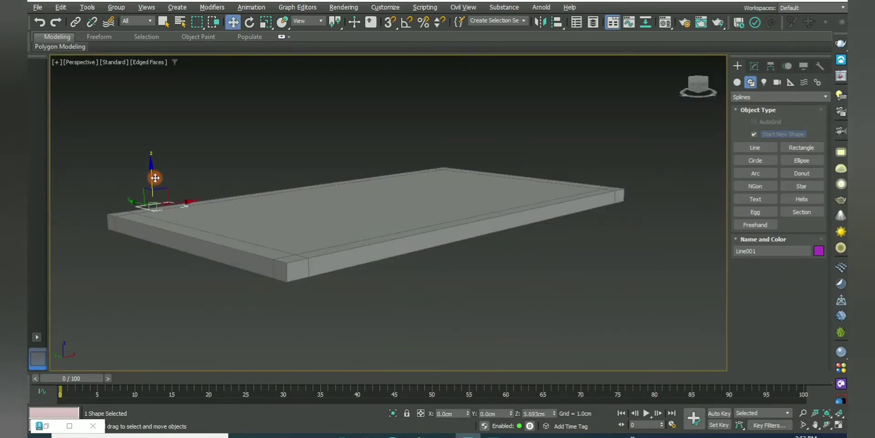
{"action": "scroll", "coordinate": [155, 178], "scroll_direction": "up", "scroll_amount": 3}
{"action": "mouse_move", "coordinate": [281, 244]}
{"action": "middle_mouse_down", "text": "alt"}
{"action": "mouse_move", "coordinate": [215, 230]}
{"action": "mouse_move", "coordinate": [255, 214]}
{"action": "middle_mouse_up", "text": "alt"}
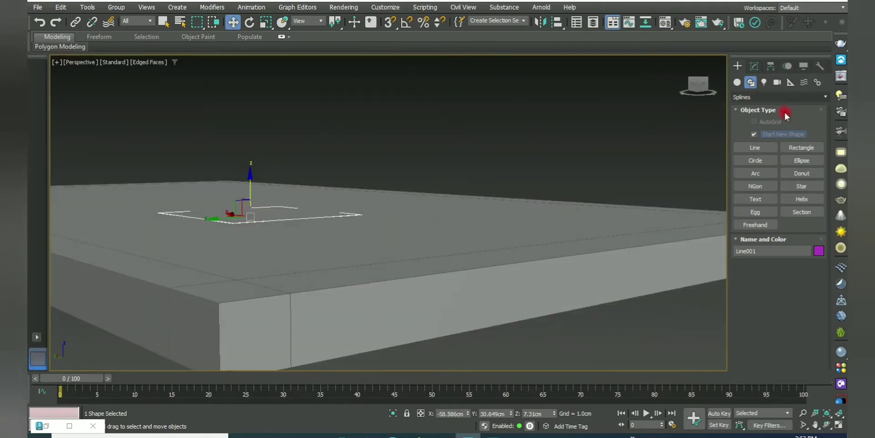
{"action": "left_click", "coordinate": [754, 66]}
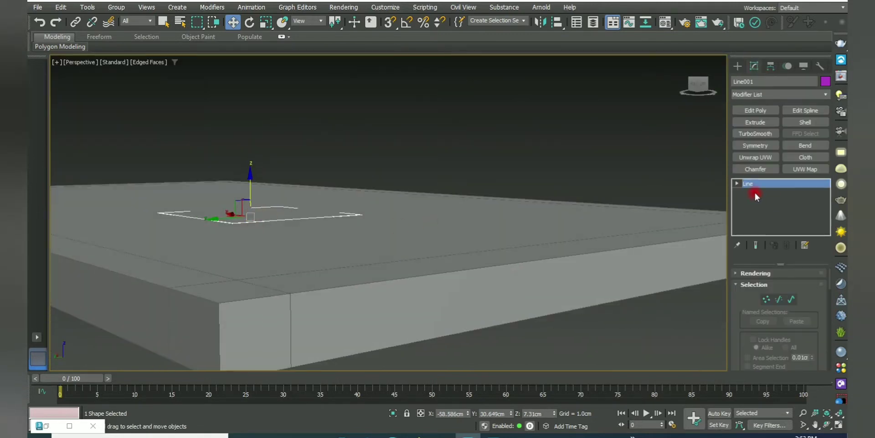
{"action": "left_click", "coordinate": [761, 123]}
{"action": "left_click_drag", "start_coordinate": [810, 287], "coordinate": [803, 237]}
{"action": "scroll", "coordinate": [548, 234], "scroll_direction": "down", "scroll_amount": 5}
{"action": "left_click_drag", "start_coordinate": [333, 197], "coordinate": [342, 248]}
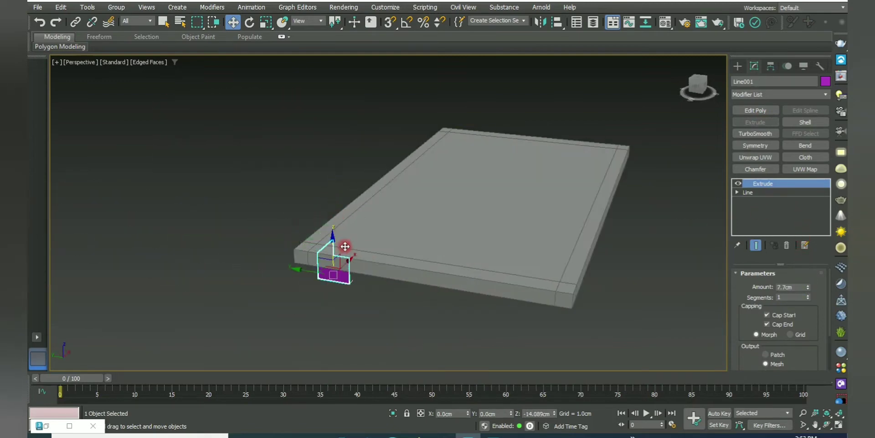
Turn on snapping, check its settings, and orbit to see the block under the slab.
{"action": "middle_click_drag", "start_coordinate": [342, 248], "coordinate": [371, 225], "text": "alt"}
{"action": "scroll", "coordinate": [386, 248], "scroll_direction": "up", "scroll_amount": 3}
{"action": "scroll", "coordinate": [401, 221], "scroll_direction": "up", "scroll_amount": 3}
{"action": "scroll", "coordinate": [371, 181], "scroll_direction": "up", "scroll_amount": 2}
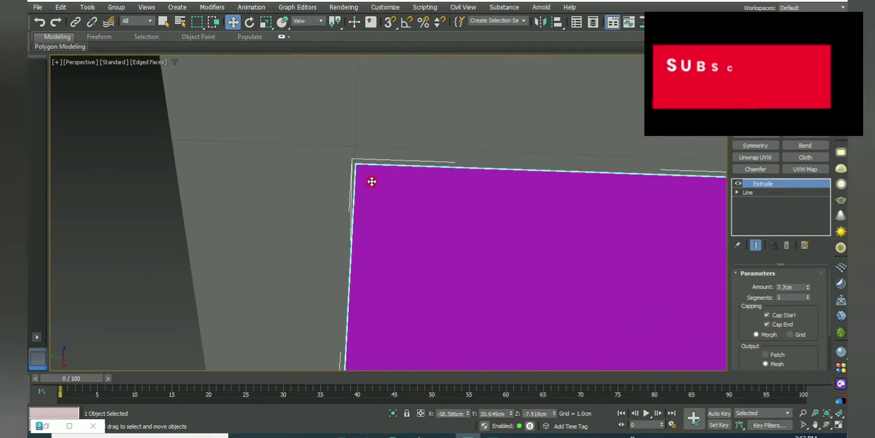
{"action": "scroll", "coordinate": [346, 131], "scroll_direction": "up", "scroll_amount": 2}
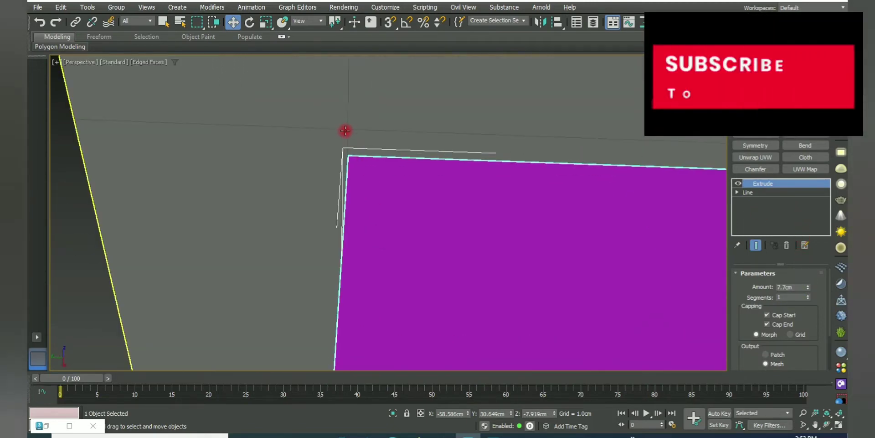
{"action": "left_click", "coordinate": [390, 22]}
{"action": "right_click", "coordinate": [391, 21]}
{"action": "left_click", "coordinate": [502, 149]}
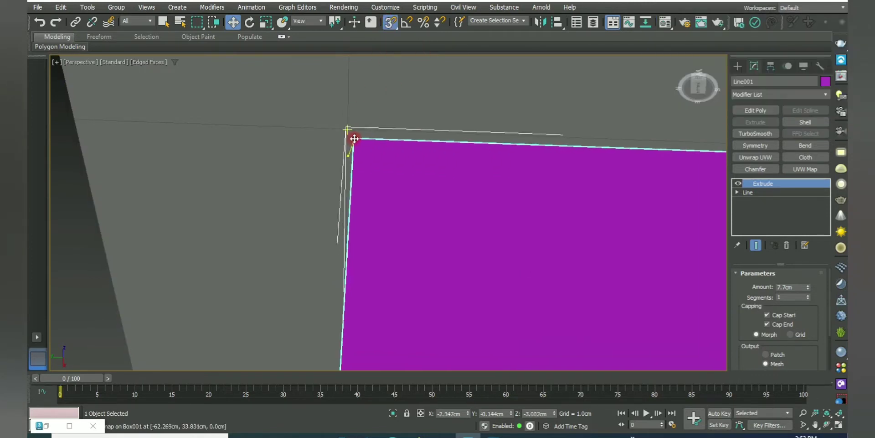
{"action": "scroll", "coordinate": [354, 141], "scroll_direction": "down", "scroll_amount": 5}
{"action": "middle_click_drag", "start_coordinate": [389, 176], "coordinate": [804, 186], "text": "alt"}
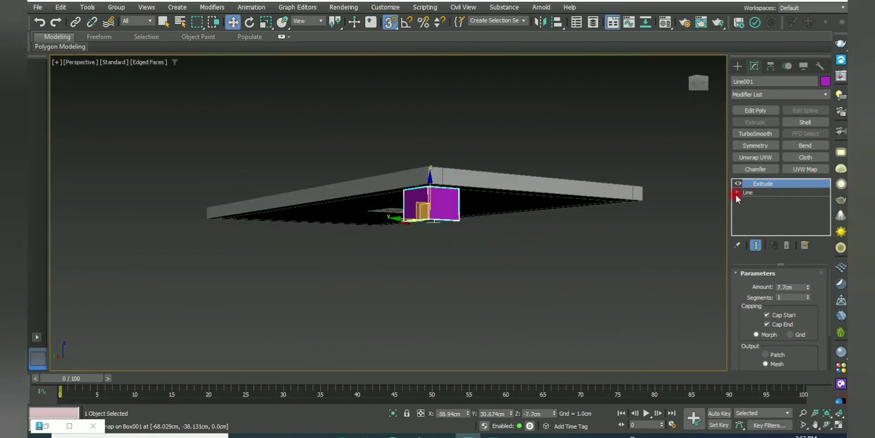
Select all the outline's vertices and move them down in the Front view.
{"action": "left_click", "coordinate": [752, 201]}
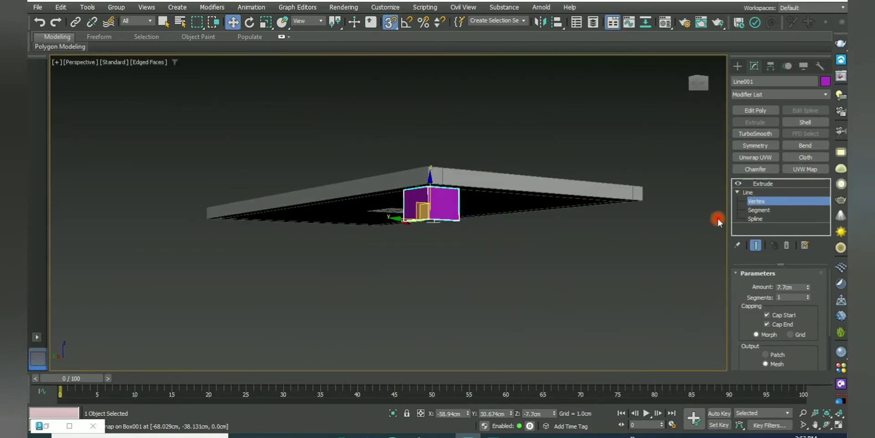
{"action": "left_click", "coordinate": [759, 247]}
{"action": "middle_click_drag", "start_coordinate": [573, 246], "coordinate": [452, 254], "text": "alt"}
{"action": "left_click_drag", "start_coordinate": [528, 285], "coordinate": [385, 220]}
{"action": "key", "text": "alt+w"}
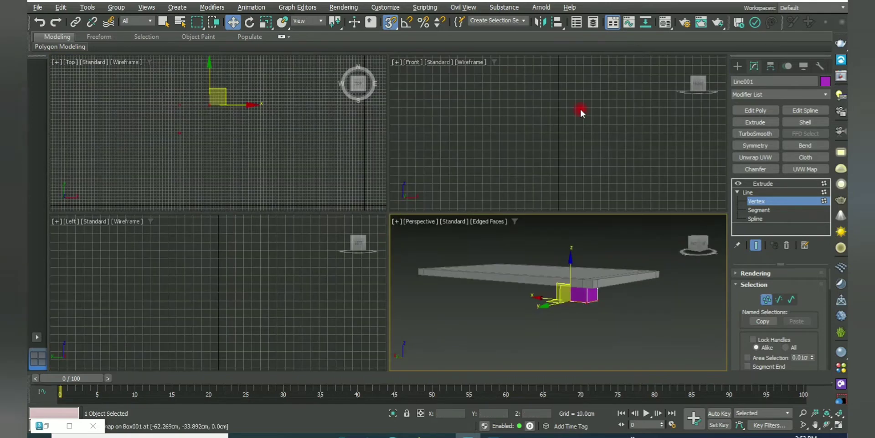
{"action": "key", "text": "alt+w"}
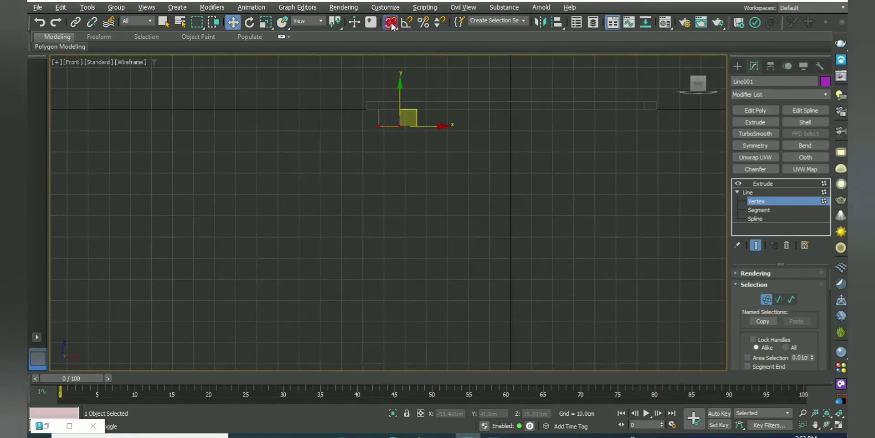
{"action": "left_click_drag", "start_coordinate": [401, 91], "coordinate": [414, 173]}
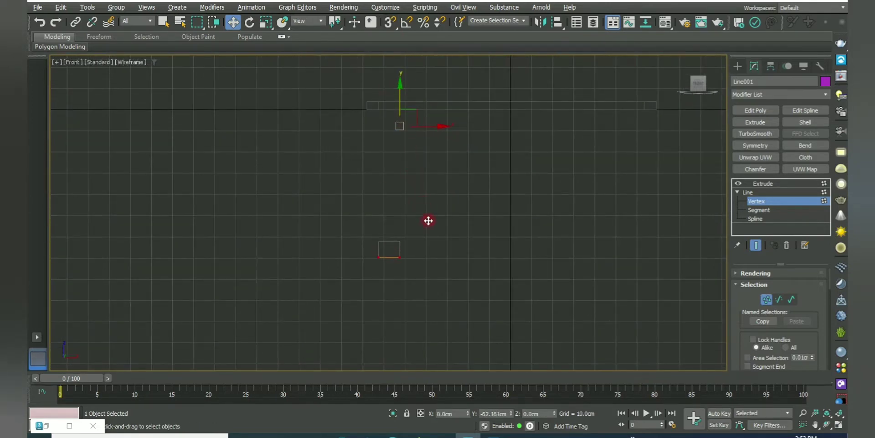
{"action": "key", "text": "alt+w"}
{"action": "key", "text": "alt+w"}
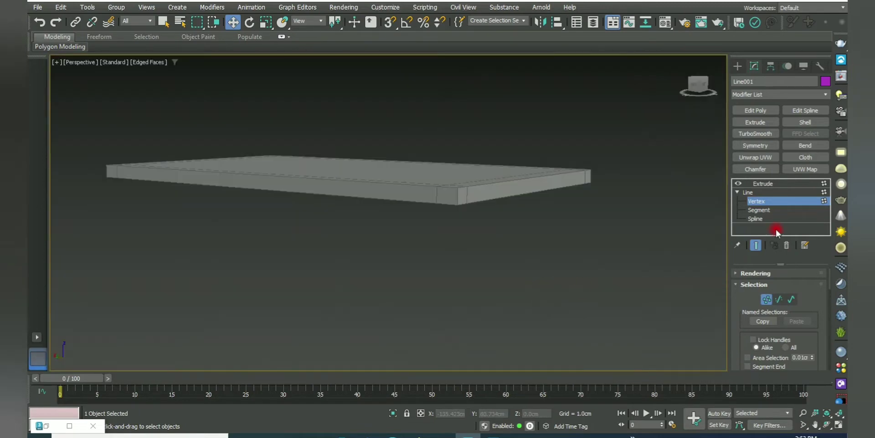
Increase the Extrude amount so the leg grows up toward the tabletop.
{"action": "left_click", "coordinate": [770, 183]}
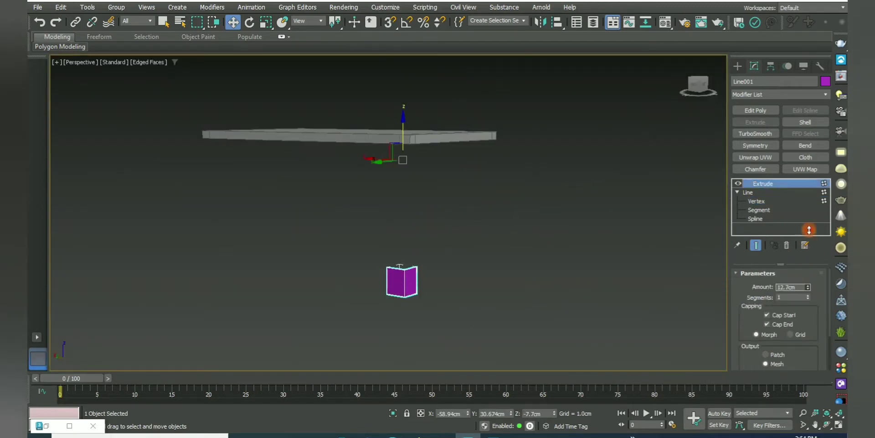
{"action": "left_click_drag", "start_coordinate": [809, 229], "coordinate": [824, 292]}
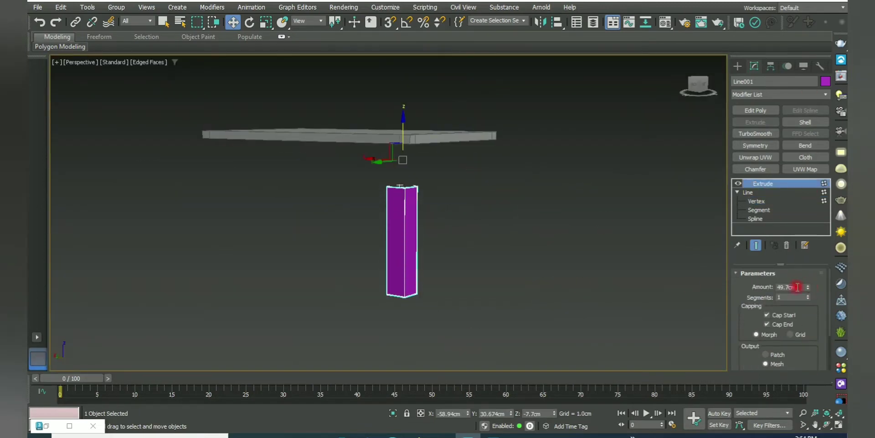
{"action": "left_click_drag", "start_coordinate": [810, 286], "coordinate": [829, 104]}
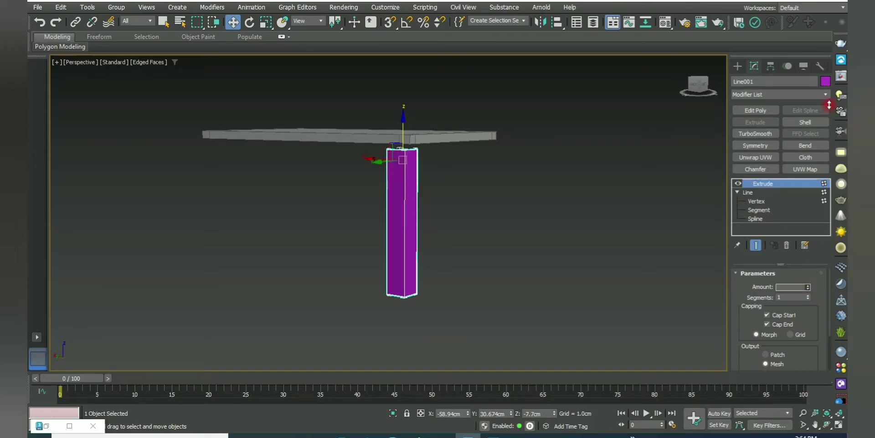
{"action": "middle_click_drag", "start_coordinate": [570, 206], "coordinate": [537, 232], "text": "alt"}
{"action": "key", "text": "alt+w"}
{"action": "right_click", "coordinate": [521, 209]}
{"action": "key", "text": "alt+w"}
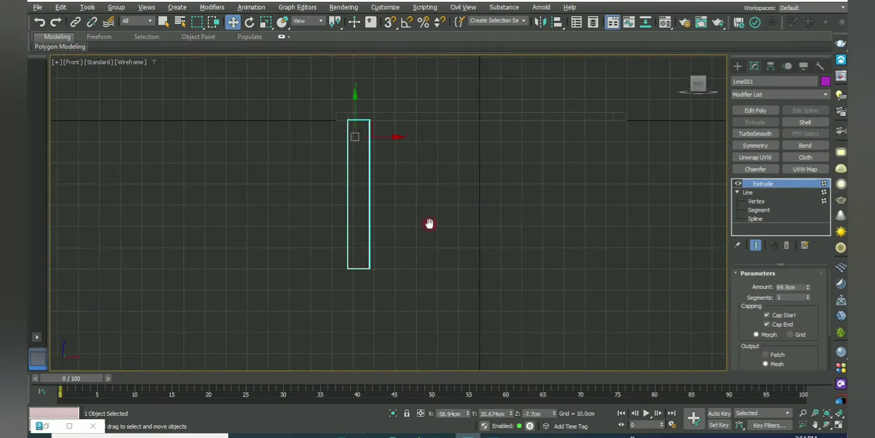
{"action": "key", "text": "alt+w"}
{"action": "key", "text": "alt+w"}
{"action": "mouse_move", "coordinate": [553, 260]}
{"action": "middle_mouse_down", "text": "alt"}
{"action": "mouse_move", "coordinate": [484, 297]}
{"action": "mouse_move", "coordinate": [405, 199]}
{"action": "mouse_move", "coordinate": [438, 205]}
{"action": "middle_mouse_up", "text": "alt"}
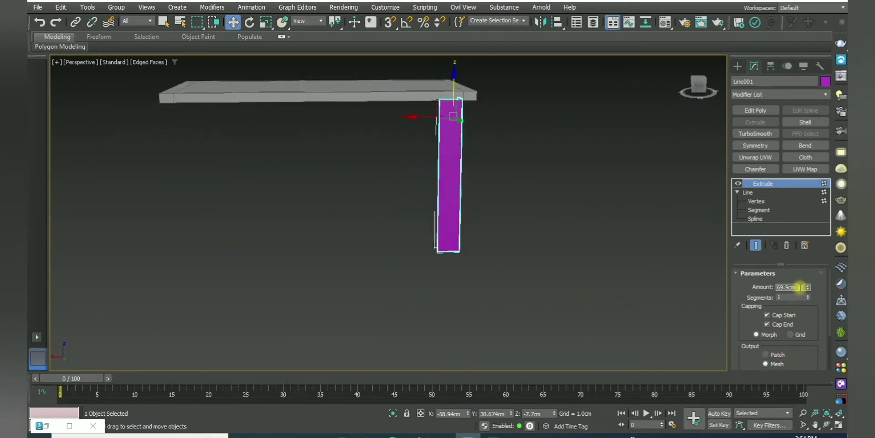
{"action": "type", "text": "1.5"}
{"action": "type", "text": "45.72"}
Set the leg height to 45.72cm and raise it to meet the tabletop's underside.
{"action": "key", "text": "Return"}
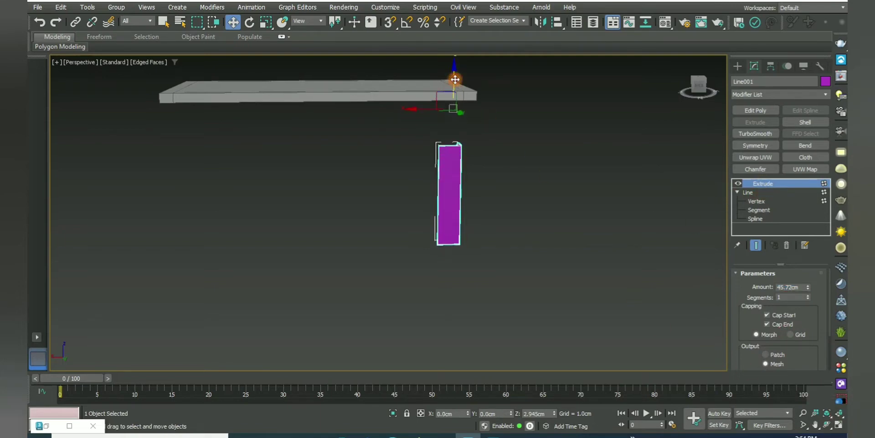
{"action": "left_click_drag", "start_coordinate": [450, 86], "coordinate": [455, 37]}
{"action": "key", "text": "f"}
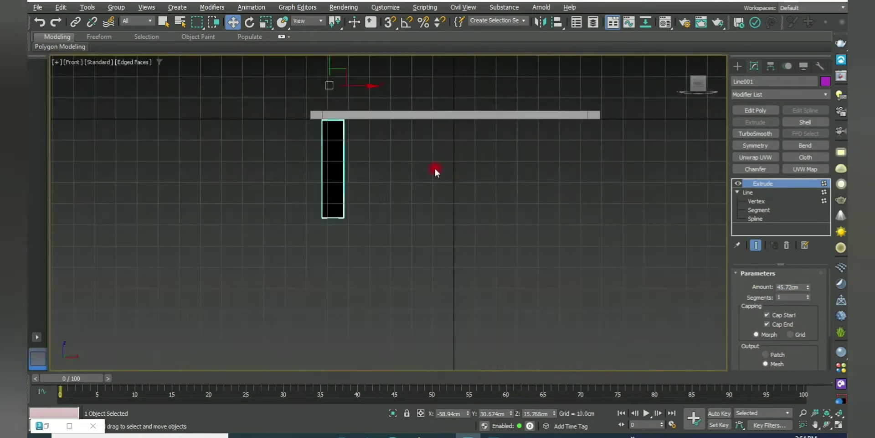
{"action": "scroll", "coordinate": [427, 239], "scroll_direction": "up", "scroll_amount": 3}
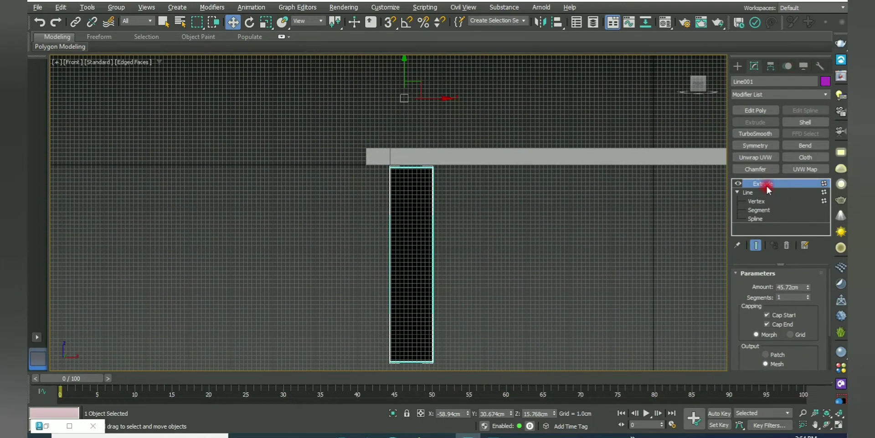
Center the leg's pivot using Affect Pivot Only, then turn that mode off.
{"action": "left_click", "coordinate": [764, 112]}
{"action": "left_click", "coordinate": [770, 66]}
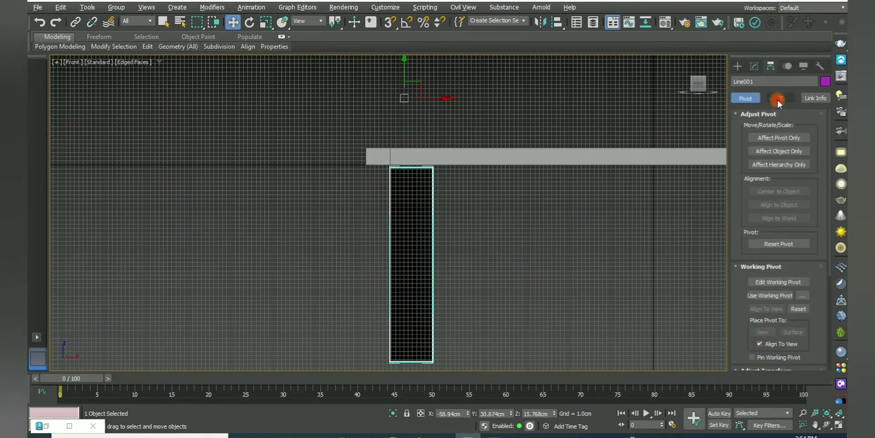
{"action": "left_click", "coordinate": [778, 137]}
{"action": "left_click", "coordinate": [779, 191]}
{"action": "left_click", "coordinate": [783, 135]}
Return to the maximized Perspective view and zoom in on the leg.
{"action": "key", "text": "alt+w"}
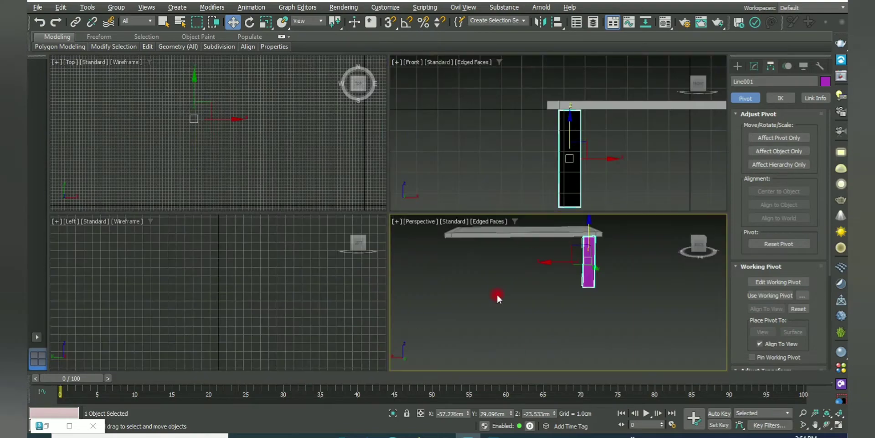
{"action": "key", "text": "alt+w"}
{"action": "scroll", "coordinate": [581, 229], "scroll_direction": "up", "scroll_amount": 3}
{"action": "key", "text": "alt+w"}
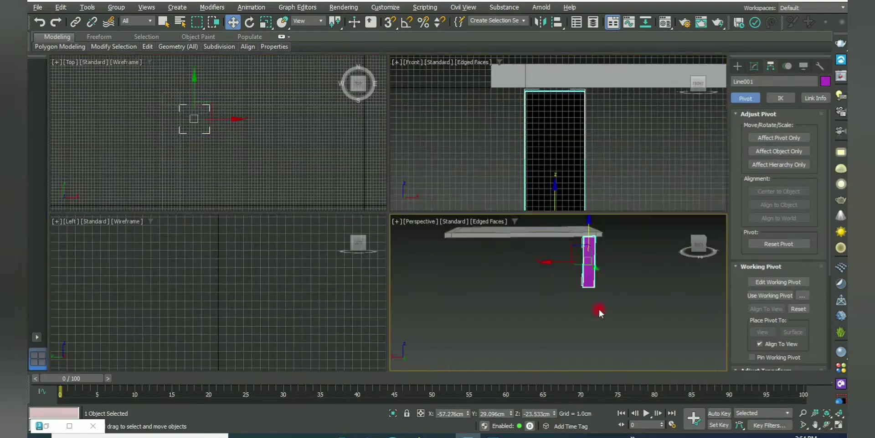
{"action": "key", "text": "alt+w"}
{"action": "scroll", "coordinate": [438, 173], "scroll_direction": "up", "scroll_amount": 5}
{"action": "scroll", "coordinate": [431, 272], "scroll_direction": "up", "scroll_amount": 3}
{"action": "scroll", "coordinate": [405, 189], "scroll_direction": "up", "scroll_amount": 3}
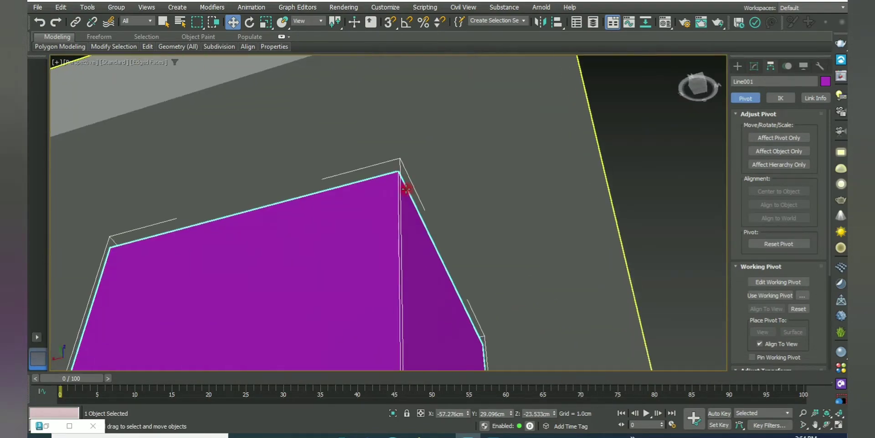
{"action": "scroll", "coordinate": [368, 235], "scroll_direction": "up", "scroll_amount": 3}
{"action": "scroll", "coordinate": [340, 203], "scroll_direction": "up", "scroll_amount": 3}
Toggle the F4 display and zoom to review the leg's Edit Poly, Extrude and Line stack.
{"action": "key", "text": "F4"}
{"action": "key", "text": "F4"}
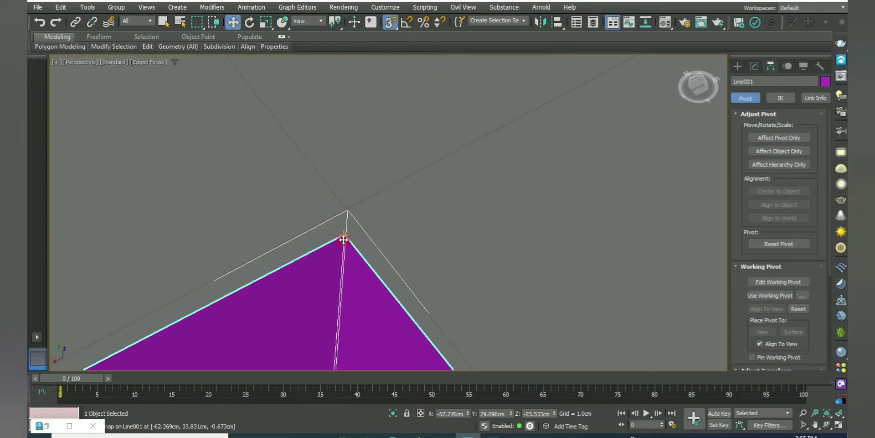
{"action": "scroll", "coordinate": [347, 226], "scroll_direction": "up", "scroll_amount": 2}
{"action": "scroll", "coordinate": [346, 215], "scroll_direction": "down", "scroll_amount": 2}
{"action": "scroll", "coordinate": [346, 214], "scroll_direction": "down", "scroll_amount": 10}
{"action": "scroll", "coordinate": [499, 347], "scroll_direction": "down", "scroll_amount": 3}
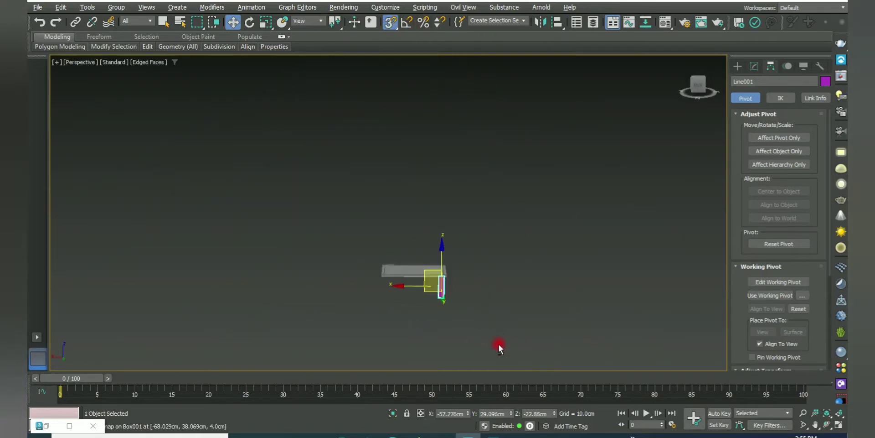
{"action": "scroll", "coordinate": [499, 347], "scroll_direction": "up", "scroll_amount": 10}
In the Top view, move one profile vertex of the purple column to reshape it.
{"action": "left_click", "coordinate": [755, 66]}
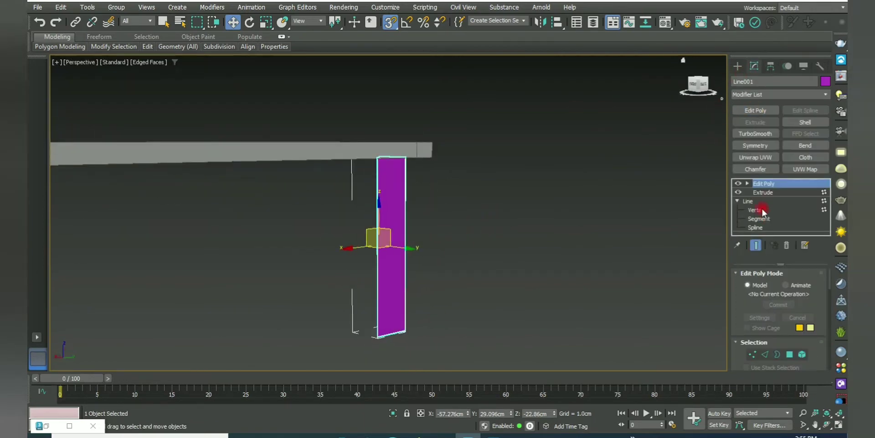
{"action": "left_click", "coordinate": [748, 184]}
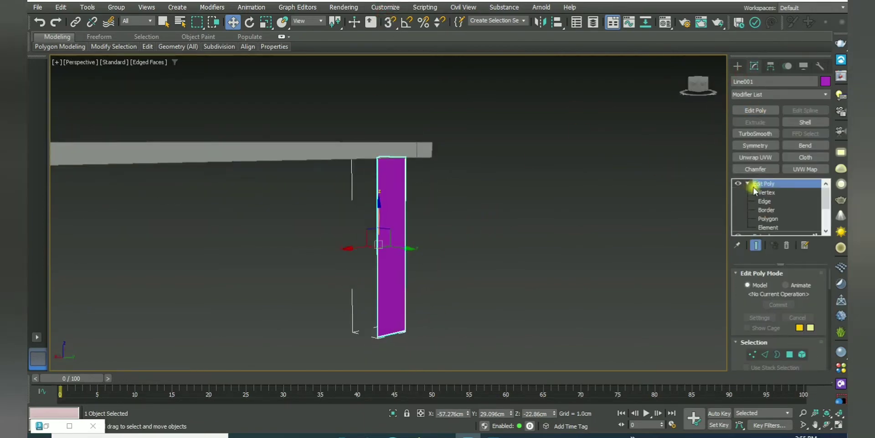
{"action": "left_click", "coordinate": [767, 192]}
{"action": "key", "text": "alt+w"}
{"action": "left_click", "coordinate": [485, 130]}
{"action": "key", "text": "alt+w"}
{"action": "key", "text": "alt+w"}
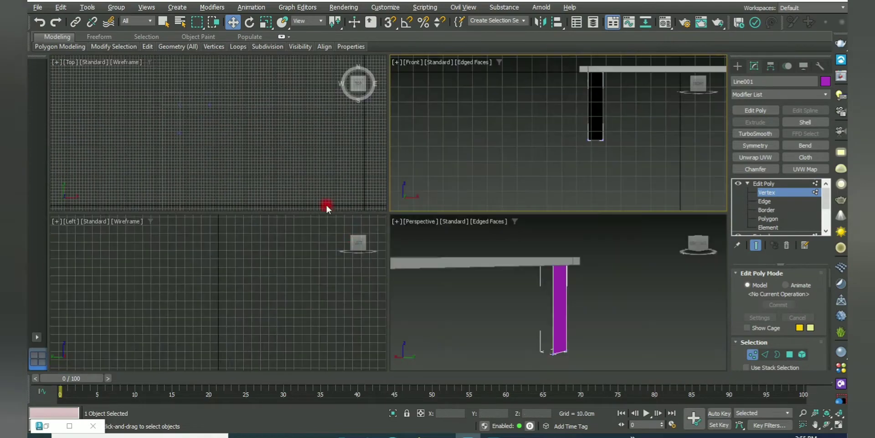
{"action": "scroll", "coordinate": [328, 145], "scroll_direction": "up", "scroll_amount": 3}
{"action": "scroll", "coordinate": [271, 136], "scroll_direction": "up", "scroll_amount": 3}
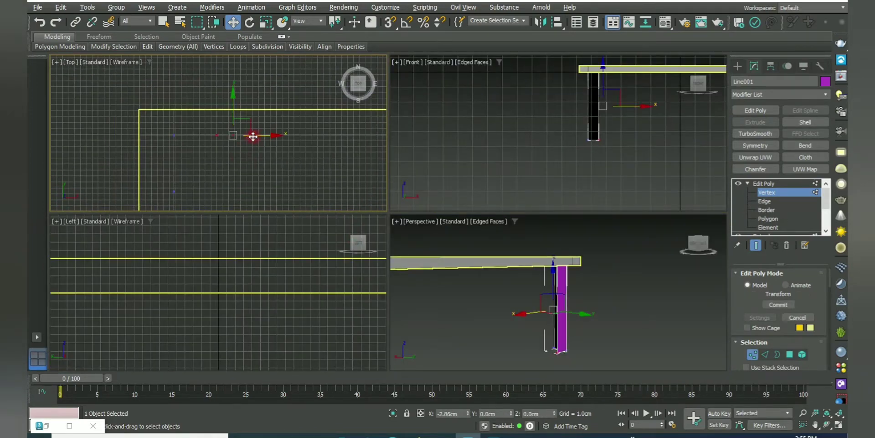
{"action": "left_click_drag", "start_coordinate": [271, 136], "coordinate": [172, 166]}
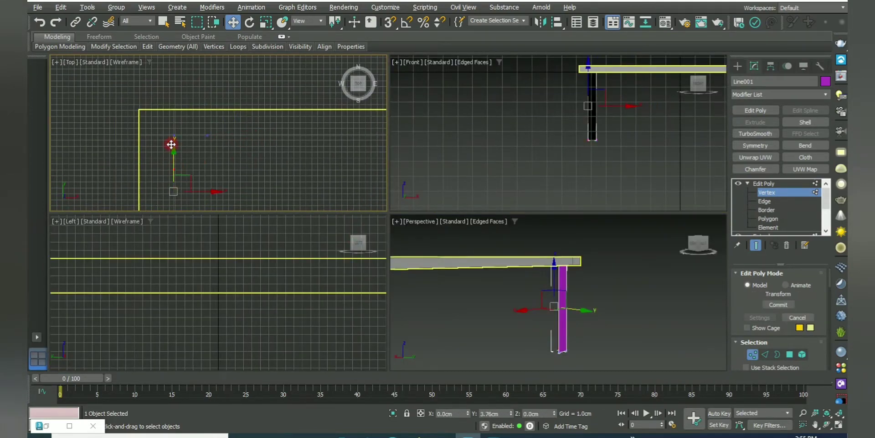
Return to the Edit Poly level and add a Shell modifier to the column.
{"action": "key", "text": "alt+w"}
{"action": "mouse_move", "coordinate": [650, 306]}
{"action": "middle_mouse_down", "text": "alt"}
{"action": "mouse_move", "coordinate": [488, 290]}
{"action": "mouse_move", "coordinate": [550, 279]}
{"action": "mouse_move", "coordinate": [411, 207]}
{"action": "mouse_move", "coordinate": [469, 226]}
{"action": "middle_mouse_up", "text": "alt"}
{"action": "scroll", "coordinate": [412, 207], "scroll_direction": "up", "scroll_amount": 5}
{"action": "left_click", "coordinate": [769, 194]}
{"action": "scroll", "coordinate": [557, 279], "scroll_direction": "down", "scroll_amount": 5}
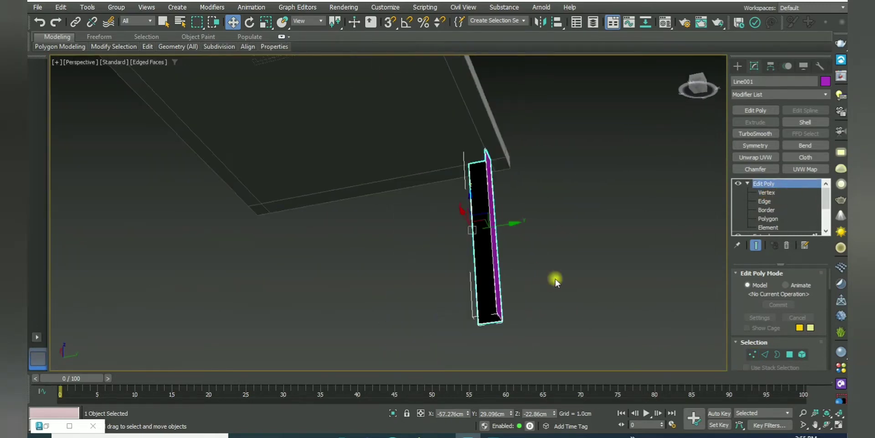
{"action": "middle_click_drag", "start_coordinate": [557, 279], "coordinate": [457, 297], "text": "alt"}
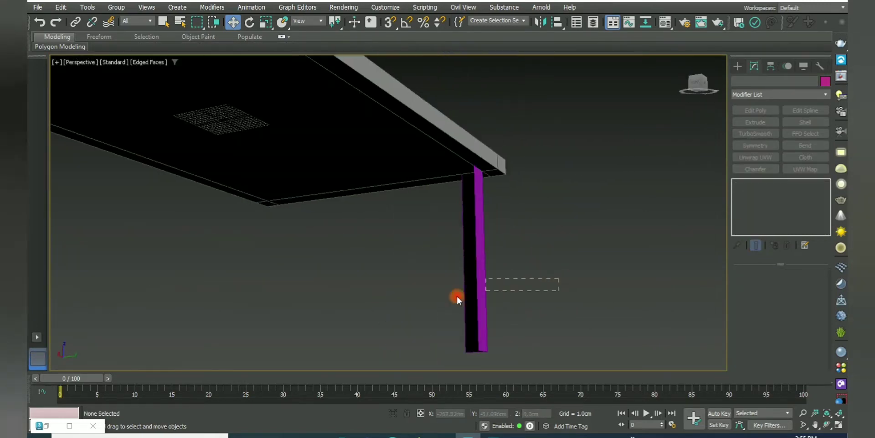
{"action": "left_click", "coordinate": [803, 123]}
Set the Shell's Outer Amount to 0 and its Inner Amount to 3 cm.
{"action": "scroll", "coordinate": [489, 192], "scroll_direction": "up", "scroll_amount": 5}
{"action": "mouse_move", "coordinate": [455, 322]}
{"action": "middle_mouse_down", "text": "alt"}
{"action": "mouse_move", "coordinate": [467, 334]}
{"action": "mouse_move", "coordinate": [436, 202]}
{"action": "middle_mouse_up", "text": "alt"}
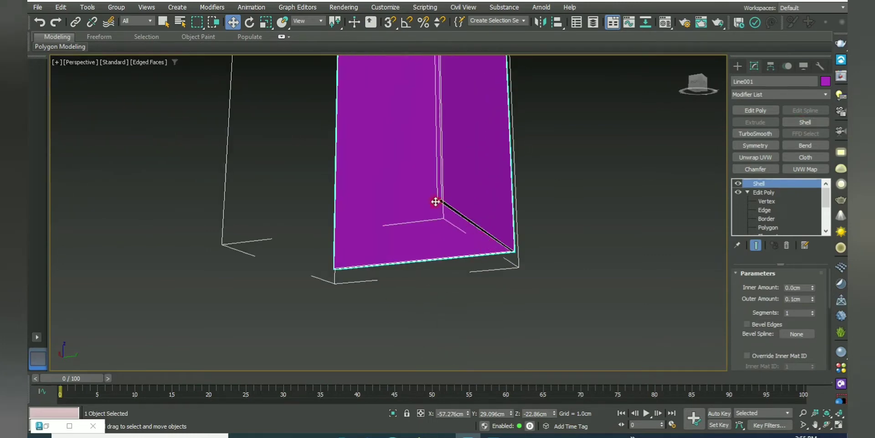
{"action": "type", "text": "0"}
{"action": "key", "text": "Tab"}
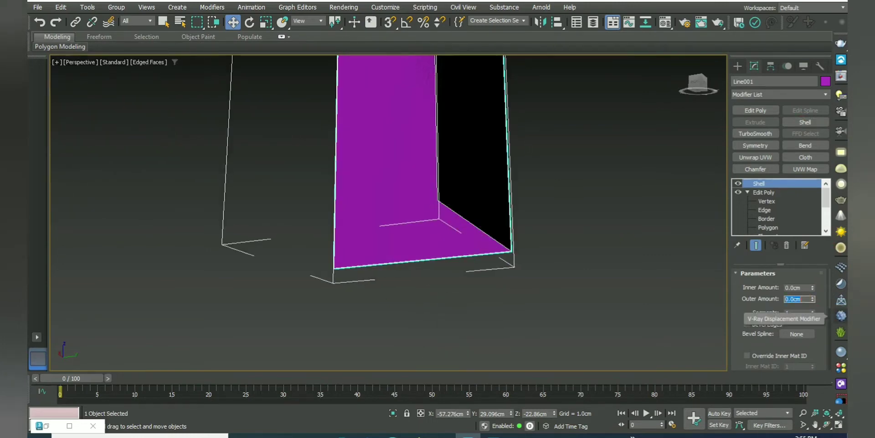
{"action": "left_click_drag", "start_coordinate": [812, 287], "coordinate": [812, 273]}
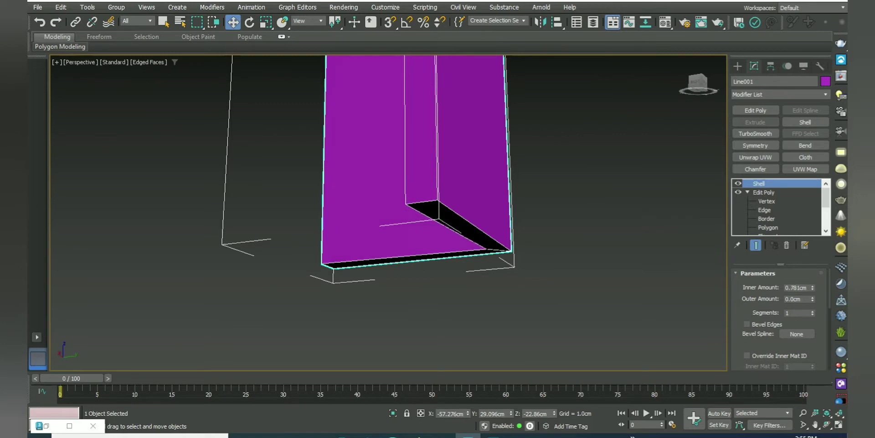
{"action": "type", "text": "3"}
{"action": "key", "text": "Return"}
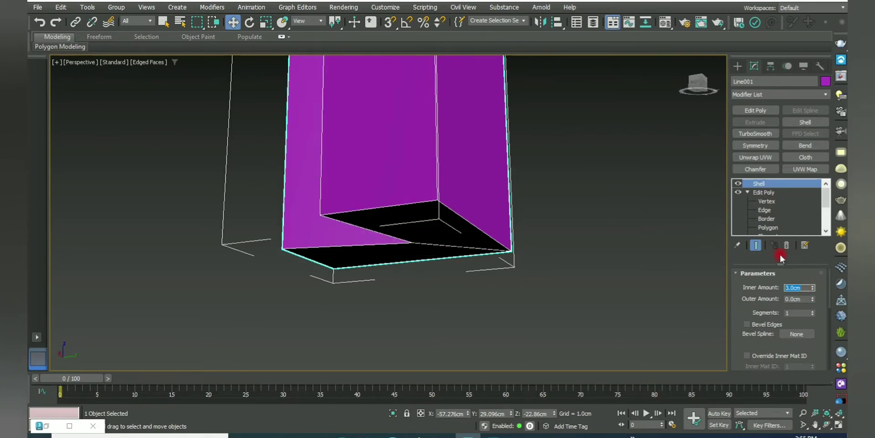
Lower the Inner Amount to 1.5 cm and enable Straighten Corners.
{"action": "key", "text": "alt+w"}
{"action": "right_click", "coordinate": [248, 159]}
{"action": "key", "text": "alt+w"}
{"action": "scroll", "coordinate": [502, 319], "scroll_direction": "up", "scroll_amount": 2}
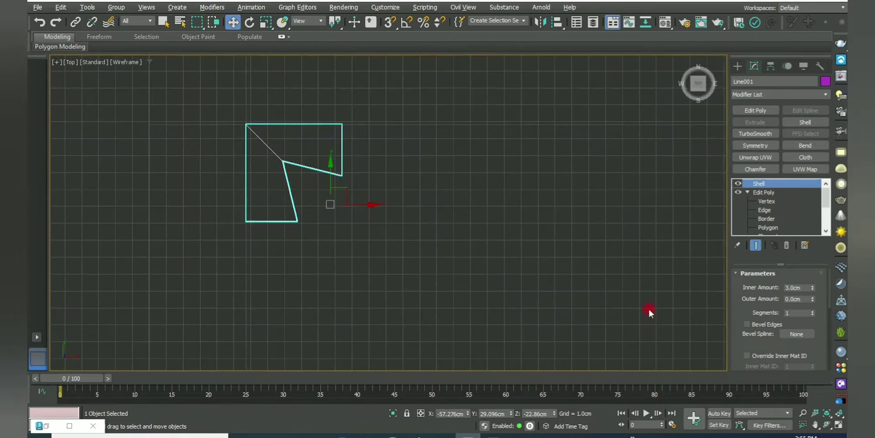
{"action": "left_click_drag", "start_coordinate": [821, 322], "coordinate": [839, 66]}
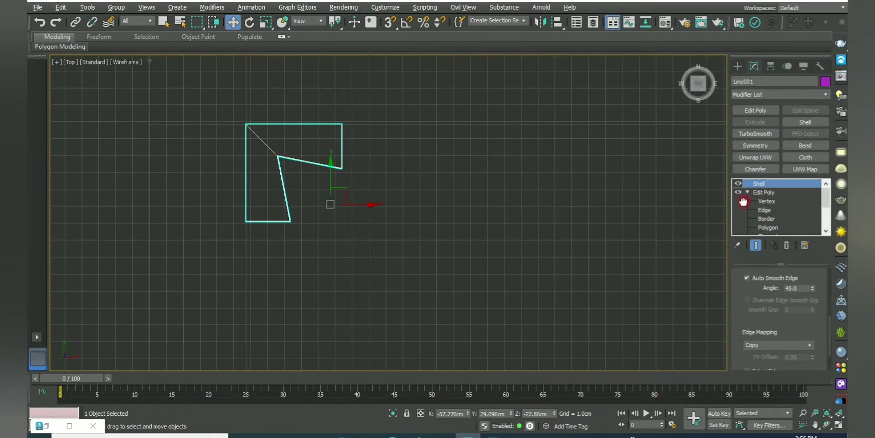
{"action": "left_click", "coordinate": [747, 358]}
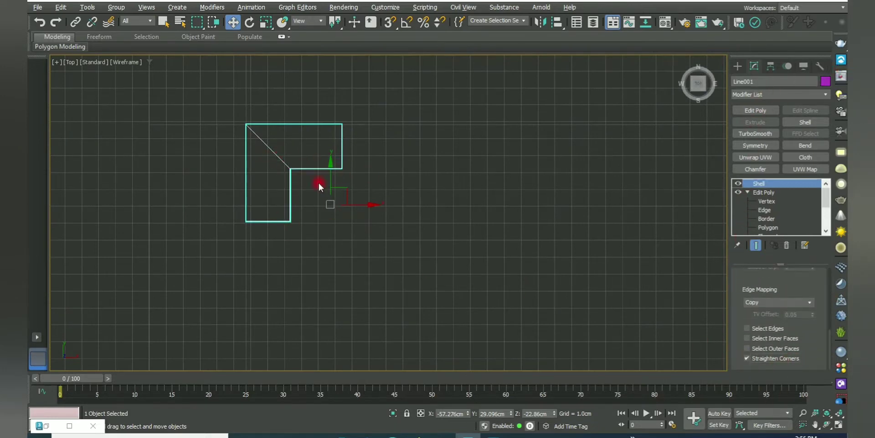
Orbit the Perspective view to inspect the shelled column's angled end.
{"action": "scroll", "coordinate": [741, 289], "scroll_direction": "down", "scroll_amount": 5}
{"action": "key", "text": "alt+w"}
{"action": "key", "text": "alt+w"}
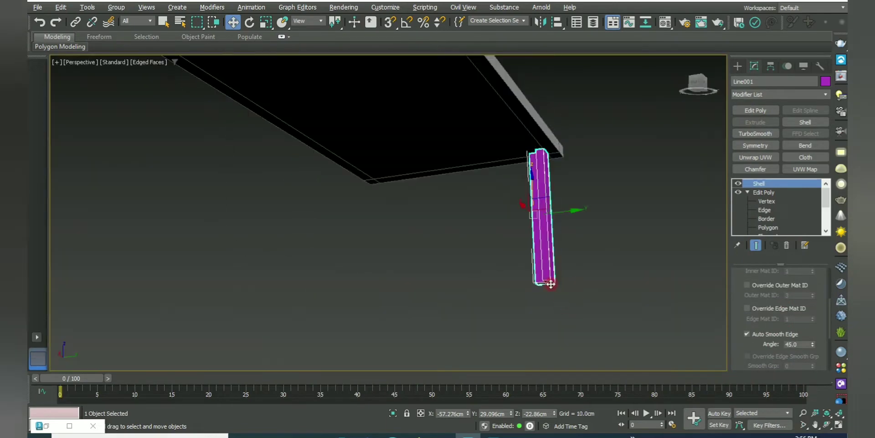
{"action": "middle_click_drag", "start_coordinate": [556, 309], "coordinate": [680, 277], "text": "alt"}
{"action": "scroll", "coordinate": [602, 269], "scroll_direction": "up", "scroll_amount": 3}
{"action": "scroll", "coordinate": [578, 290], "scroll_direction": "up", "scroll_amount": 2}
{"action": "middle_click_drag", "start_coordinate": [579, 290], "coordinate": [580, 245], "text": "alt"}
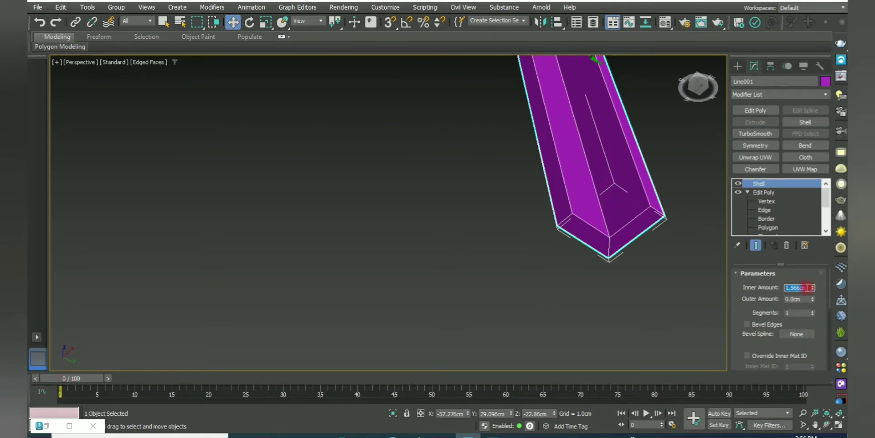
Select the profile's corner vertices in the Top view, then return to the Shell settings.
{"action": "key", "text": "alt+w"}
{"action": "key", "text": "alt+w"}
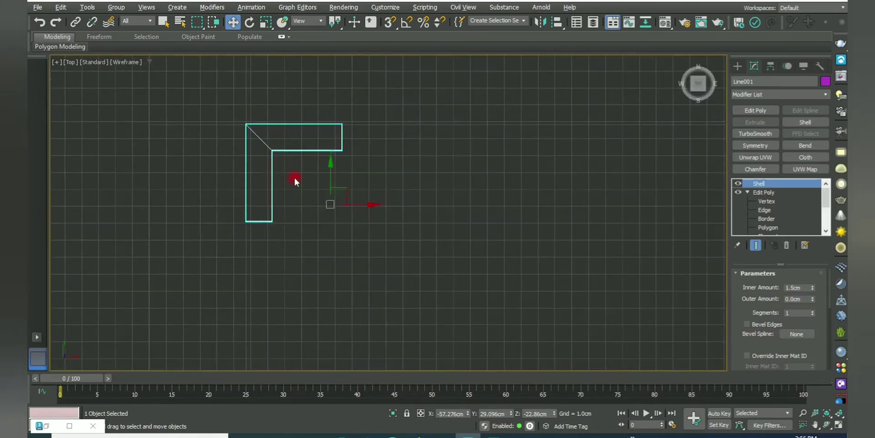
{"action": "left_click", "coordinate": [770, 201]}
{"action": "left_click_drag", "start_coordinate": [328, 90], "coordinate": [364, 192]}
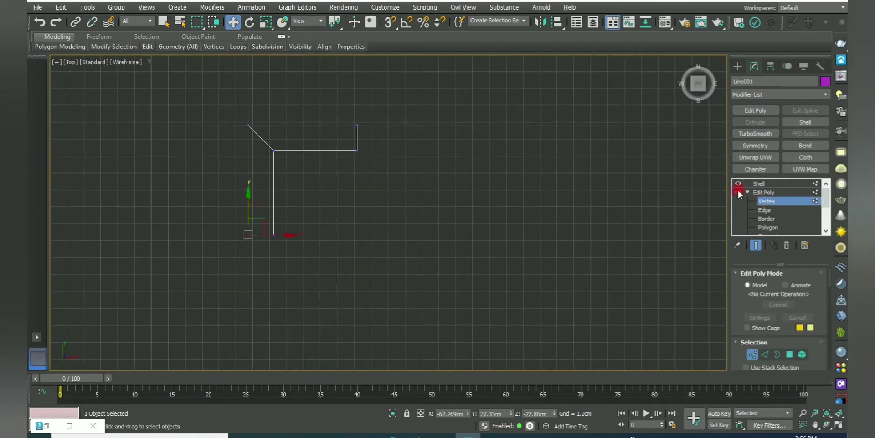
{"action": "left_click", "coordinate": [759, 184]}
{"action": "key", "text": "alt+w"}
{"action": "key", "text": "alt+w"}
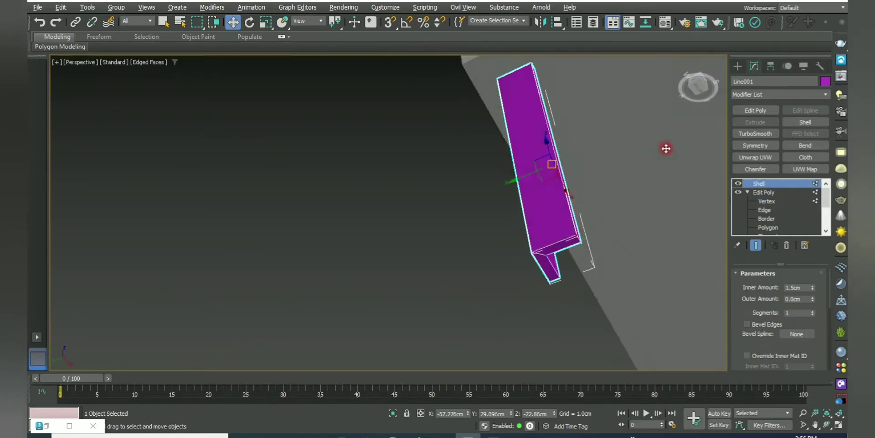
{"action": "middle_click_drag", "start_coordinate": [666, 149], "coordinate": [254, 123], "text": "alt"}
{"action": "key", "text": "alt+w"}
{"action": "key", "text": "alt+w"}
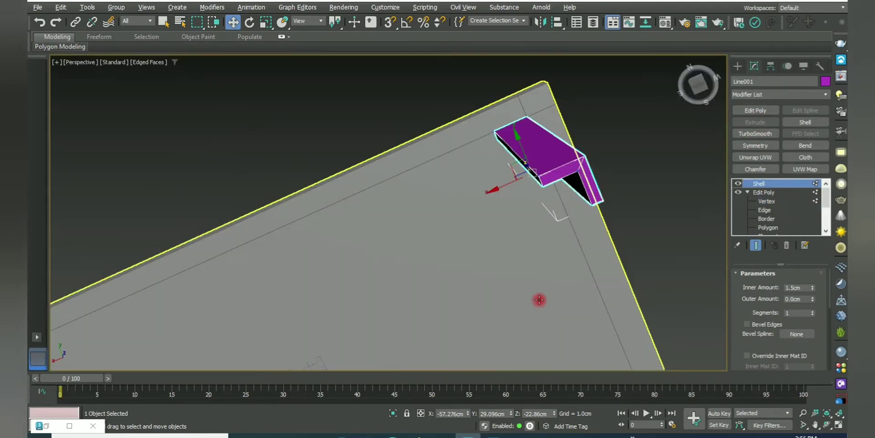
{"action": "key", "text": "alt+w"}
{"action": "key", "text": "alt+w"}
Orbit around the column beneath the tabletop to inspect the L-shaped leg.
{"action": "middle_click_drag", "start_coordinate": [562, 275], "coordinate": [537, 238], "text": "alt"}
{"action": "scroll", "coordinate": [518, 134], "scroll_direction": "up", "scroll_amount": 3}
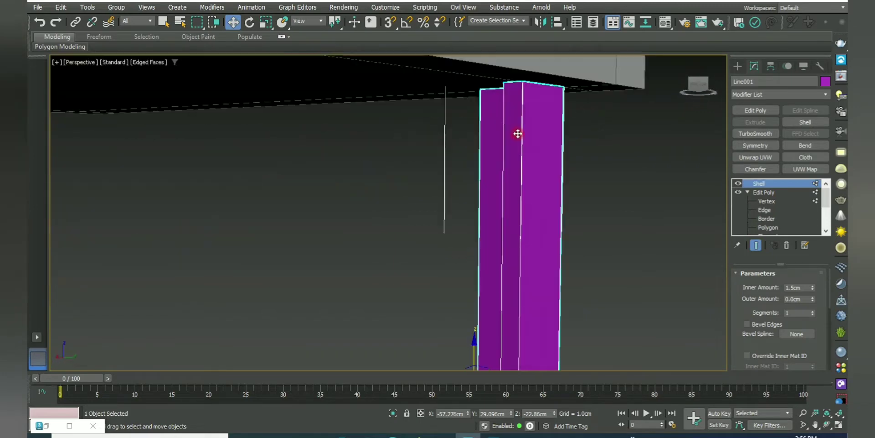
{"action": "middle_click_drag", "start_coordinate": [518, 133], "coordinate": [605, 146], "text": "alt"}
{"action": "scroll", "coordinate": [590, 137], "scroll_direction": "down", "scroll_amount": 2}
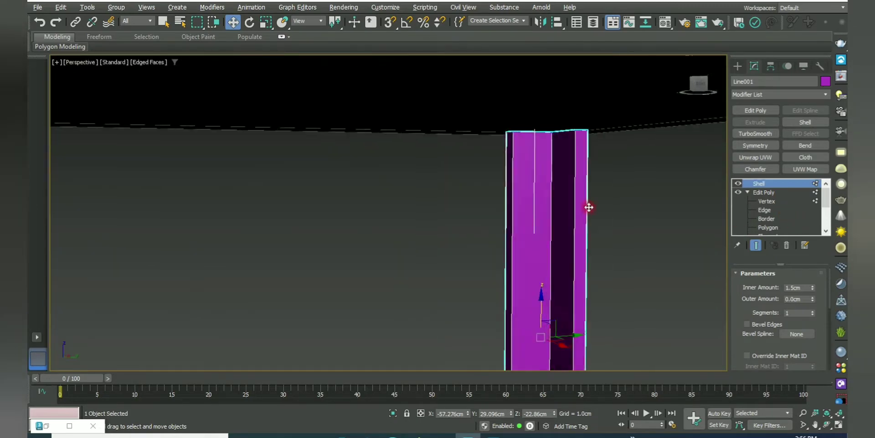
{"action": "scroll", "coordinate": [565, 141], "scroll_direction": "up", "scroll_amount": 2}
{"action": "scroll", "coordinate": [567, 139], "scroll_direction": "up", "scroll_amount": 3}
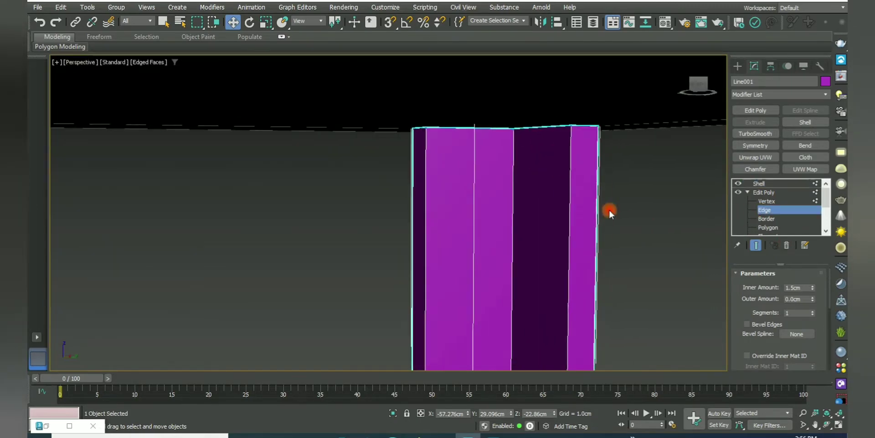
{"action": "left_click_drag", "start_coordinate": [651, 201], "coordinate": [291, 256]}
{"action": "scroll", "coordinate": [508, 246], "scroll_direction": "down", "scroll_amount": 2}
{"action": "middle_click_drag", "start_coordinate": [508, 246], "coordinate": [358, 225], "text": "alt"}
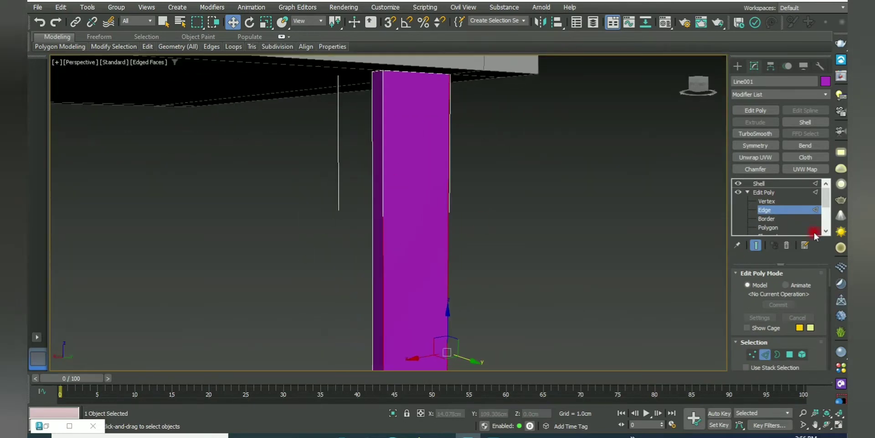
Set Line001's object colour to grey, matching the tabletop.
{"action": "left_click", "coordinate": [826, 81]}
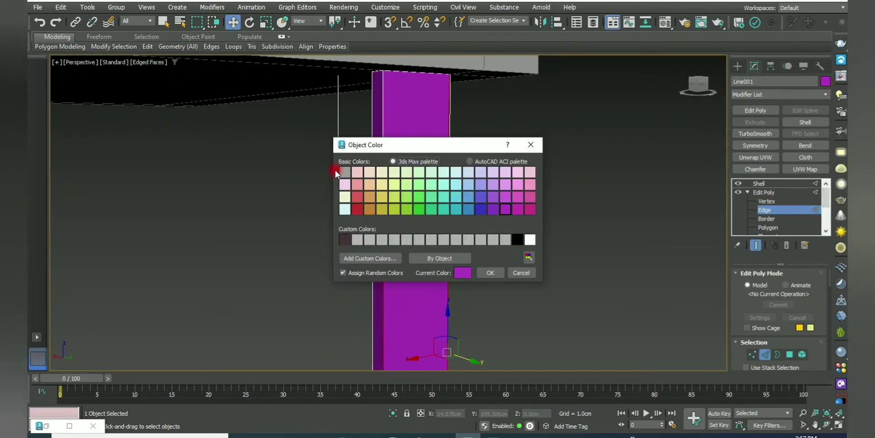
{"action": "left_click", "coordinate": [489, 273]}
{"action": "mouse_move", "coordinate": [541, 297]}
{"action": "middle_mouse_down", "text": "alt"}
{"action": "mouse_move", "coordinate": [383, 256]}
{"action": "mouse_move", "coordinate": [457, 228]}
{"action": "mouse_move", "coordinate": [401, 188]}
{"action": "middle_mouse_up", "text": "alt"}
{"action": "scroll", "coordinate": [401, 188], "scroll_direction": "up", "scroll_amount": 3}
{"action": "left_click_drag", "start_coordinate": [272, 132], "coordinate": [597, 245]}
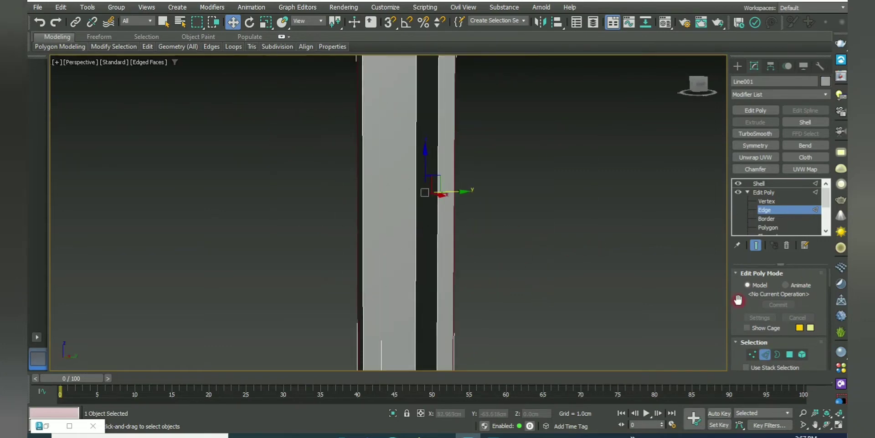
{"action": "left_click_drag", "start_coordinate": [738, 299], "coordinate": [744, 166]}
On a new Edit Poly, select the leg's vertical edges and Connect them with 2 segments.
{"action": "mouse_move", "coordinate": [421, 238]}
{"action": "middle_mouse_down", "text": "alt"}
{"action": "mouse_move", "coordinate": [461, 158]}
{"action": "mouse_move", "coordinate": [783, 181]}
{"action": "middle_mouse_up", "text": "alt"}
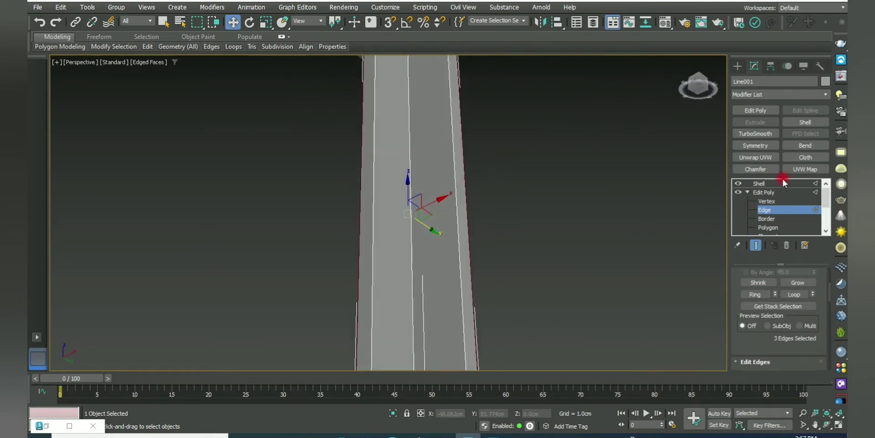
{"action": "left_click", "coordinate": [760, 110]}
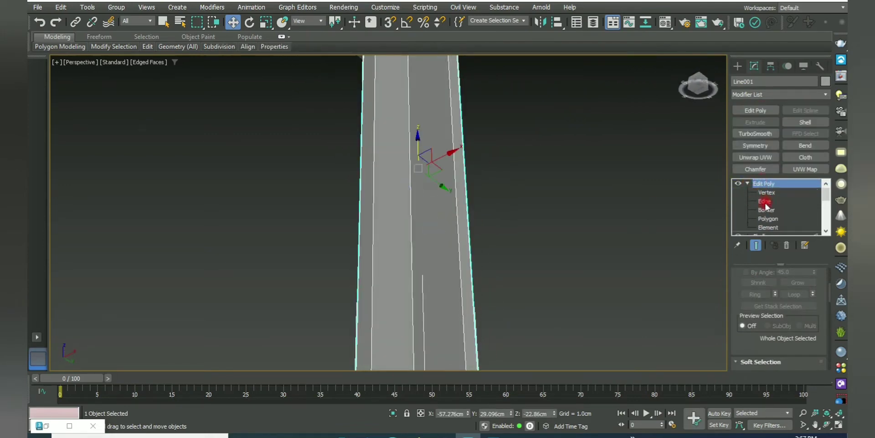
{"action": "left_click", "coordinate": [765, 201]}
{"action": "left_click_drag", "start_coordinate": [547, 195], "coordinate": [351, 217]}
{"action": "mouse_move", "coordinate": [392, 219]}
{"action": "middle_mouse_down", "text": "alt"}
{"action": "mouse_move", "coordinate": [676, 249]}
{"action": "mouse_move", "coordinate": [400, 204]}
{"action": "middle_mouse_up", "text": "alt"}
{"action": "right_click", "coordinate": [434, 191]}
{"action": "left_click", "coordinate": [325, 228]}
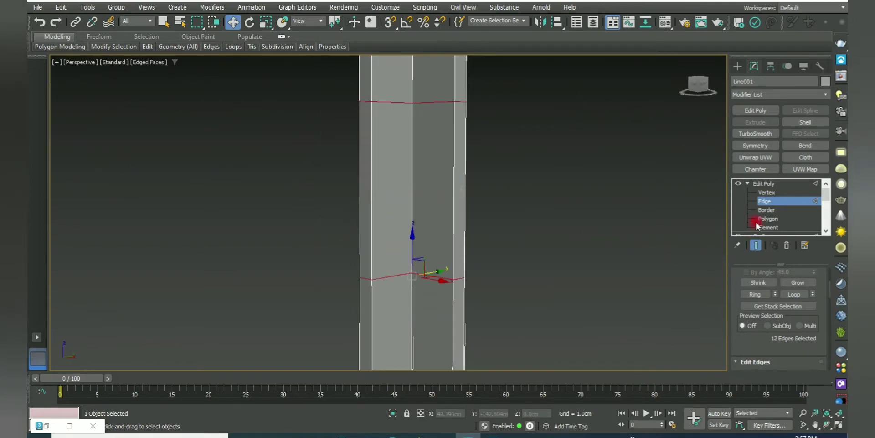
In the Front view, select both new loops' vertices and push them toward the leg's ends.
{"action": "key", "text": "1"}
{"action": "key", "text": "alt+w"}
{"action": "key", "text": "alt+w"}
{"action": "scroll", "coordinate": [464, 188], "scroll_direction": "up", "scroll_amount": 3}
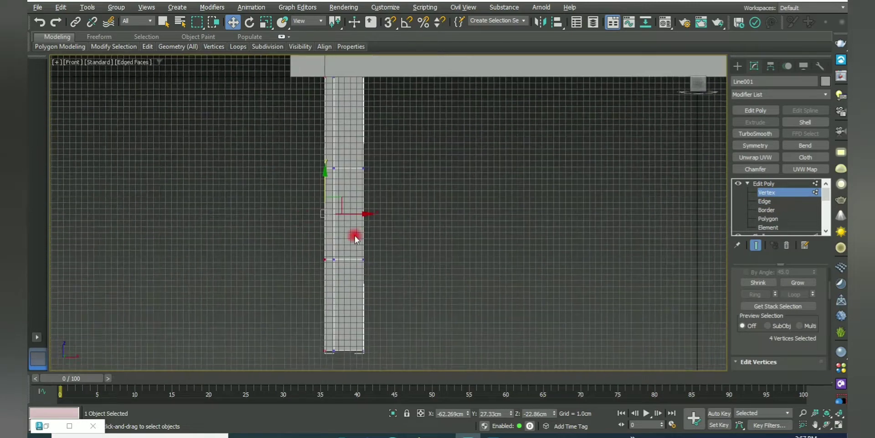
{"action": "key", "text": "g"}
{"action": "middle_click_drag", "start_coordinate": [391, 199], "coordinate": [413, 240]}
{"action": "left_click_drag", "start_coordinate": [282, 173], "coordinate": [458, 340]}
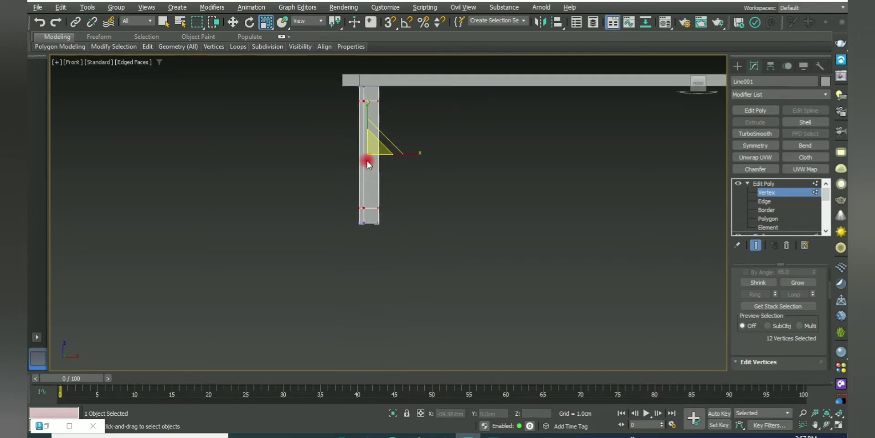
{"action": "middle_click_drag", "start_coordinate": [385, 159], "coordinate": [378, 251]}
{"action": "left_click_drag", "start_coordinate": [293, 166], "coordinate": [442, 192]}
Check the repositioned loops from the Perspective and Left views.
{"action": "scroll", "coordinate": [460, 119], "scroll_direction": "down", "scroll_amount": 3}
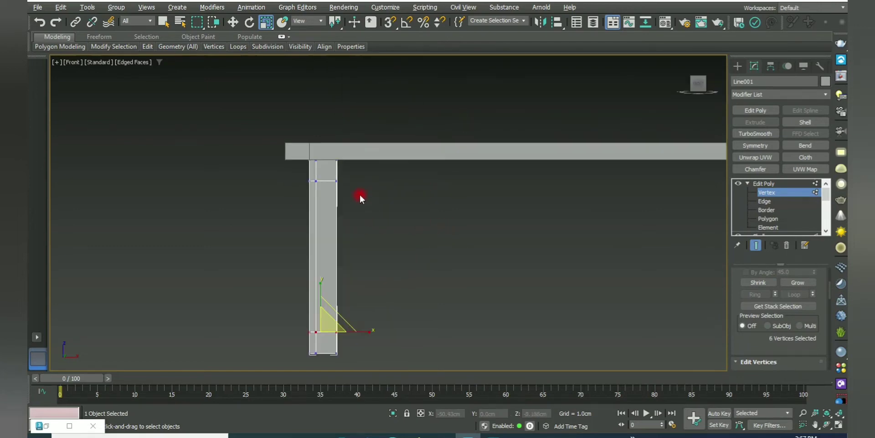
{"action": "middle_click_drag", "start_coordinate": [359, 194], "coordinate": [204, 157]}
{"action": "scroll", "coordinate": [204, 158], "scroll_direction": "up", "scroll_amount": 2}
{"action": "key", "text": "p"}
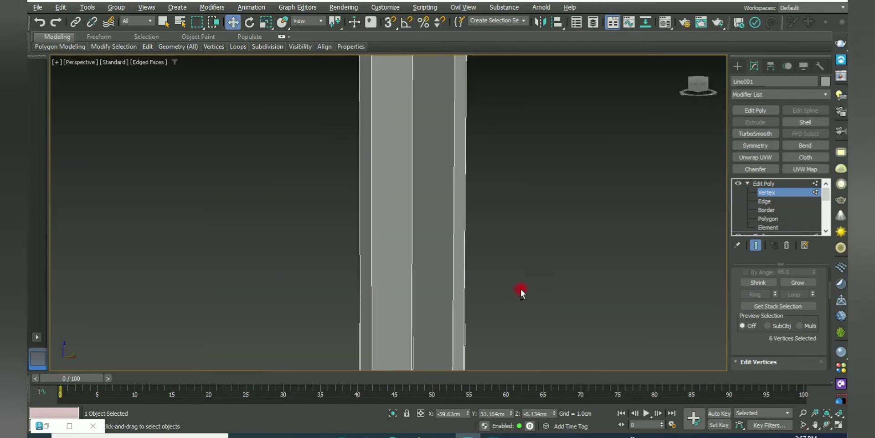
{"action": "mouse_move", "coordinate": [521, 289]}
{"action": "middle_mouse_down", "text": "alt"}
{"action": "mouse_move", "coordinate": [461, 219]}
{"action": "mouse_move", "coordinate": [496, 194]}
{"action": "mouse_move", "coordinate": [569, 223]}
{"action": "mouse_move", "coordinate": [427, 201]}
{"action": "middle_mouse_up", "text": "alt"}
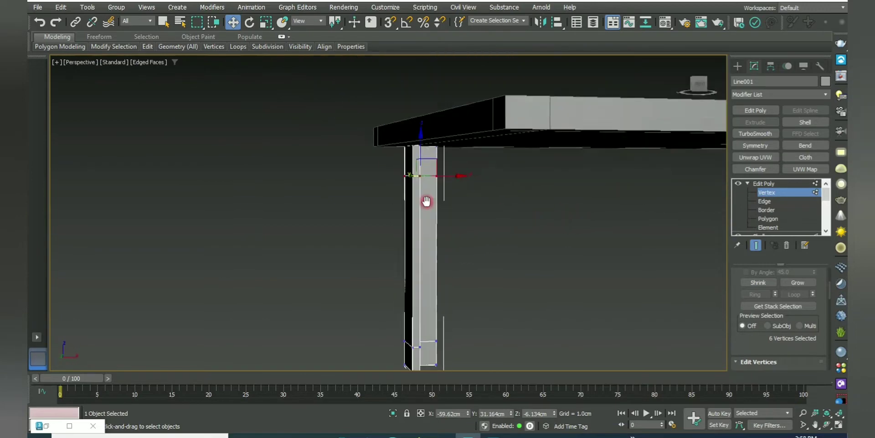
{"action": "key", "text": "alt+w"}
{"action": "key", "text": "alt+w"}
{"action": "key", "text": "l"}
{"action": "mouse_move", "coordinate": [309, 313]}
{"action": "middle_mouse_down"}
{"action": "mouse_move", "coordinate": [420, 105]}
{"action": "mouse_move", "coordinate": [401, 171]}
{"action": "middle_mouse_up"}
{"action": "scroll", "coordinate": [420, 105], "scroll_direction": "up", "scroll_amount": 4}
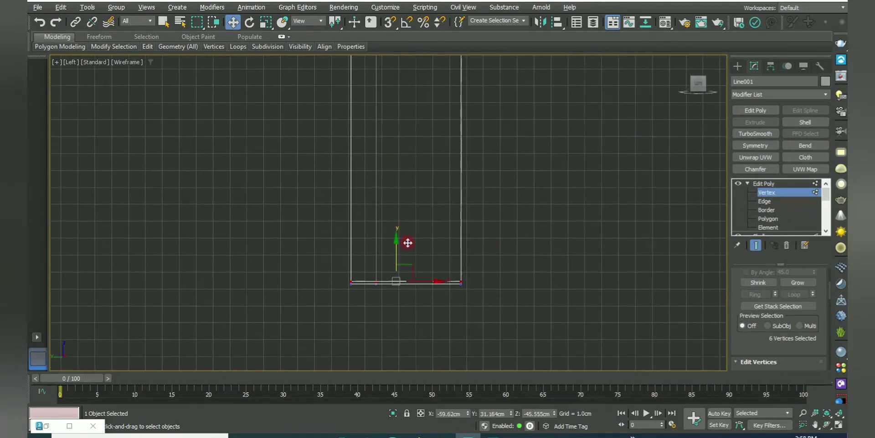
{"action": "key", "text": "p"}
{"action": "mouse_move", "coordinate": [408, 242]}
{"action": "middle_mouse_down", "text": "alt"}
{"action": "mouse_move", "coordinate": [574, 315]}
{"action": "mouse_move", "coordinate": [326, 110]}
{"action": "mouse_move", "coordinate": [384, 212]}
{"action": "mouse_move", "coordinate": [302, 208]}
{"action": "mouse_move", "coordinate": [324, 190]}
{"action": "mouse_move", "coordinate": [327, 201]}
{"action": "mouse_move", "coordinate": [387, 230]}
{"action": "mouse_move", "coordinate": [357, 233]}
{"action": "mouse_move", "coordinate": [344, 197]}
{"action": "mouse_move", "coordinate": [338, 205]}
{"action": "mouse_move", "coordinate": [379, 246]}
{"action": "mouse_move", "coordinate": [573, 260]}
{"action": "mouse_move", "coordinate": [480, 217]}
{"action": "middle_mouse_up", "text": "alt"}
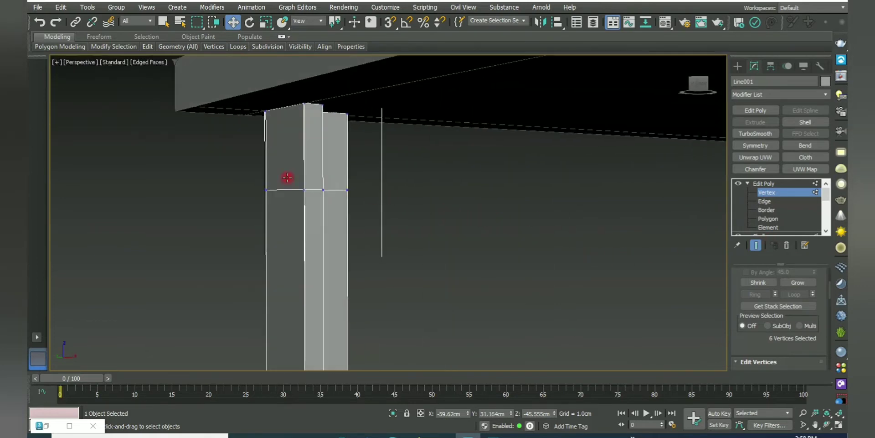
{"action": "scroll", "coordinate": [305, 142], "scroll_direction": "up", "scroll_amount": 3}
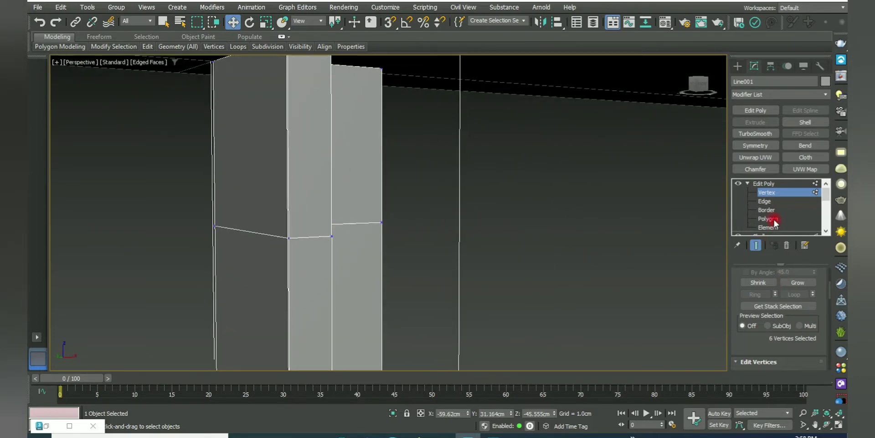
Select the upper face on the leg's inner side.
{"action": "mouse_move", "coordinate": [315, 188]}
{"action": "middle_mouse_down", "text": "alt"}
{"action": "mouse_move", "coordinate": [322, 195]}
{"action": "mouse_move", "coordinate": [311, 190]}
{"action": "mouse_move", "coordinate": [362, 164]}
{"action": "mouse_move", "coordinate": [352, 176]}
{"action": "mouse_move", "coordinate": [724, 307]}
{"action": "middle_mouse_up", "text": "alt"}
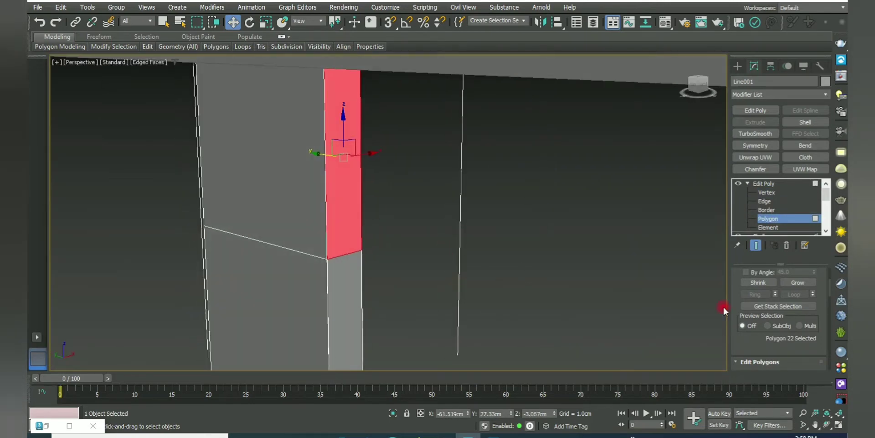
{"action": "left_click_drag", "start_coordinate": [744, 341], "coordinate": [752, 268]}
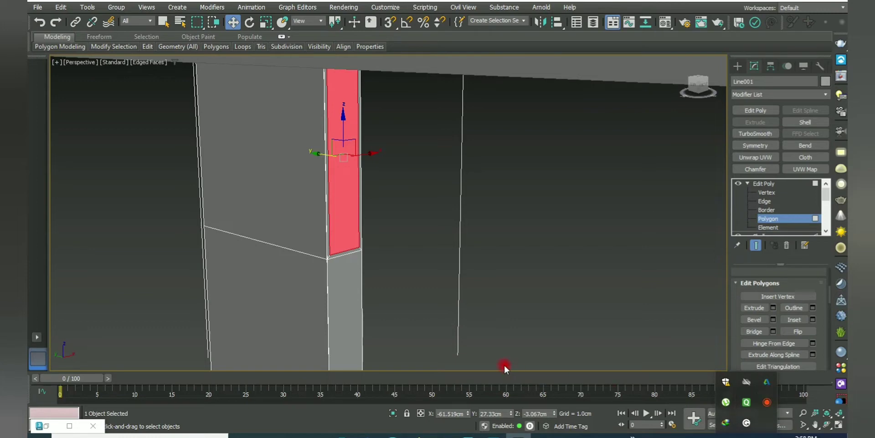
{"action": "mouse_move", "coordinate": [488, 288]}
{"action": "middle_mouse_down", "text": "alt"}
{"action": "mouse_move", "coordinate": [311, 174]}
{"action": "mouse_move", "coordinate": [397, 260]}
{"action": "middle_mouse_up", "text": "alt"}
{"action": "left_click", "coordinate": [311, 174]}
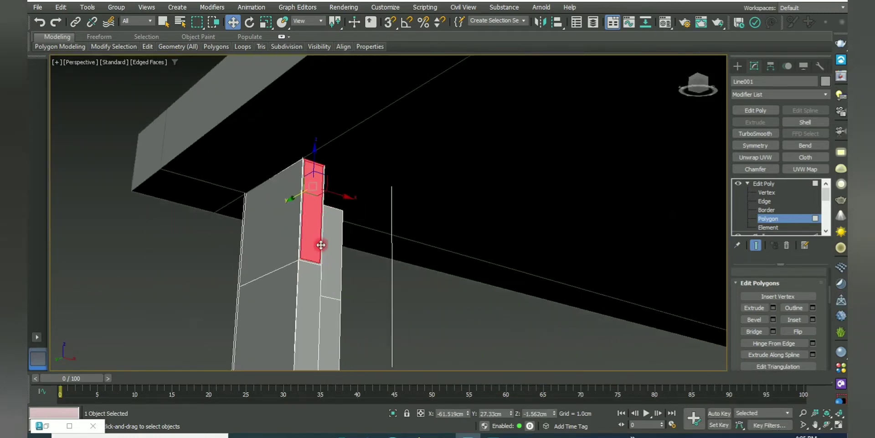
In the Left view, drag that face sideways into a rail beneath the tabletop.
{"action": "key", "text": "alt+w"}
{"action": "right_click", "coordinate": [454, 177]}
{"action": "key", "text": "alt+w"}
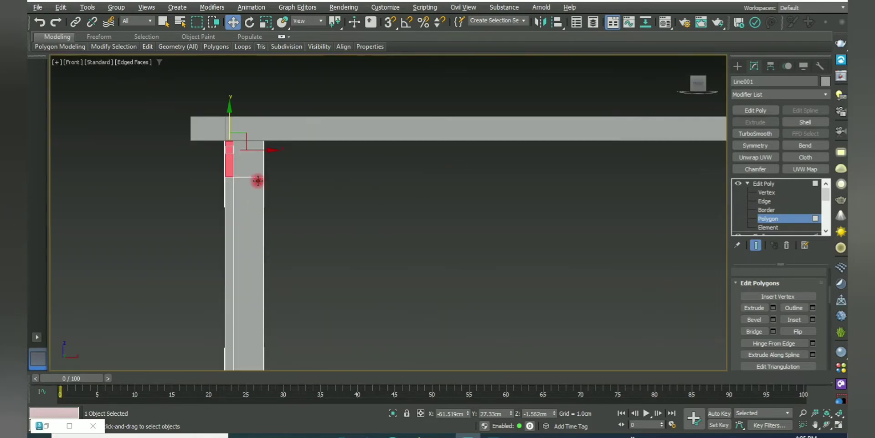
{"action": "key", "text": "alt+w"}
{"action": "right_click", "coordinate": [275, 286]}
{"action": "key", "text": "alt+w"}
{"action": "scroll", "coordinate": [280, 255], "scroll_direction": "up", "scroll_amount": 3}
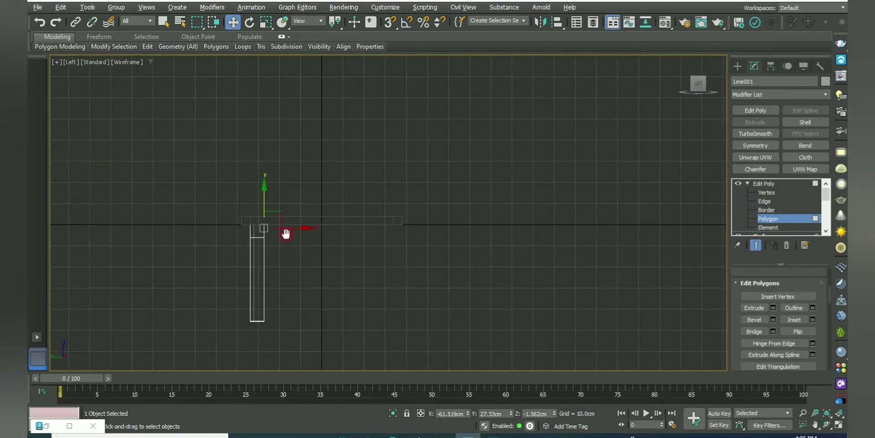
{"action": "scroll", "coordinate": [232, 246], "scroll_direction": "up", "scroll_amount": 3}
{"action": "middle_click_drag", "start_coordinate": [232, 246], "coordinate": [297, 221]}
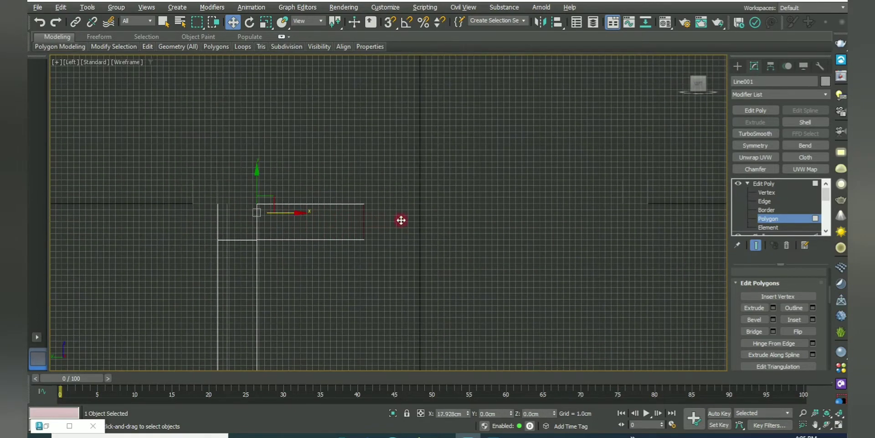
Orbit the Perspective view to check the new rail under the table.
{"action": "key", "text": "alt+w"}
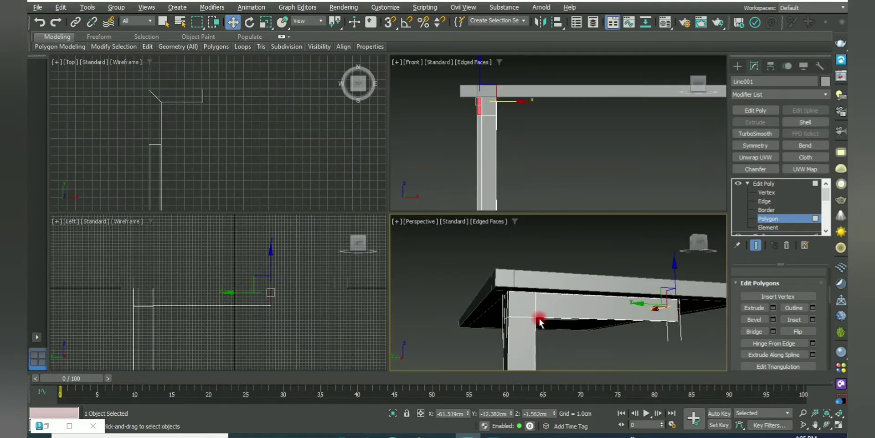
{"action": "right_click", "coordinate": [536, 278]}
{"action": "key", "text": "alt+w"}
{"action": "mouse_move", "coordinate": [524, 241]}
{"action": "middle_mouse_down", "text": "alt"}
{"action": "mouse_move", "coordinate": [392, 194]}
{"action": "mouse_move", "coordinate": [505, 190]}
{"action": "mouse_move", "coordinate": [426, 236]}
{"action": "mouse_move", "coordinate": [344, 214]}
{"action": "mouse_move", "coordinate": [437, 229]}
{"action": "mouse_move", "coordinate": [483, 224]}
{"action": "mouse_move", "coordinate": [463, 209]}
{"action": "mouse_move", "coordinate": [474, 215]}
{"action": "middle_mouse_up", "text": "alt"}
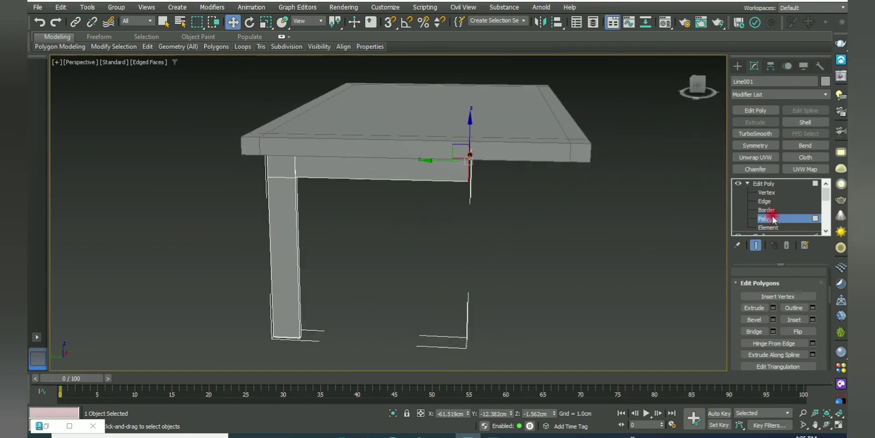
Add a Symmetry modifier to the leg, mirroring across the Y axis.
{"action": "left_click", "coordinate": [770, 219]}
{"action": "mouse_move", "coordinate": [302, 236]}
{"action": "middle_mouse_down", "text": "alt"}
{"action": "mouse_move", "coordinate": [379, 226]}
{"action": "mouse_move", "coordinate": [303, 219]}
{"action": "middle_mouse_up", "text": "alt"}
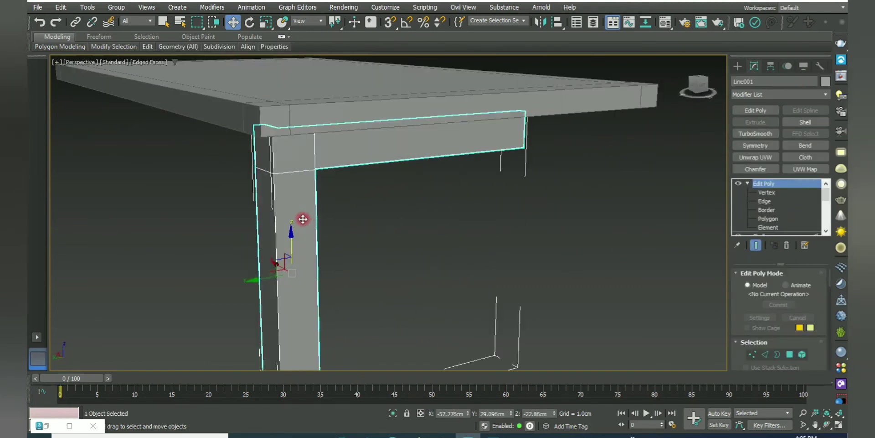
{"action": "mouse_move", "coordinate": [317, 253]}
{"action": "middle_mouse_down", "text": "alt"}
{"action": "mouse_move", "coordinate": [309, 250]}
{"action": "mouse_move", "coordinate": [543, 217]}
{"action": "middle_mouse_up", "text": "alt"}
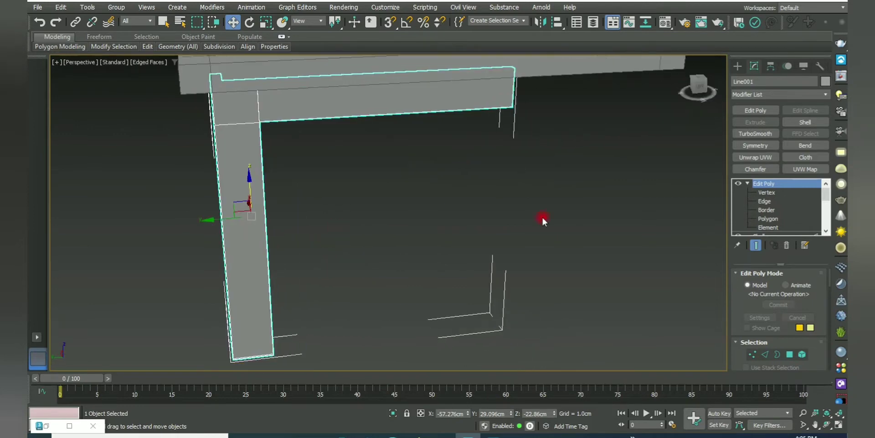
{"action": "left_click", "coordinate": [758, 145]}
{"action": "left_click", "coordinate": [762, 308]}
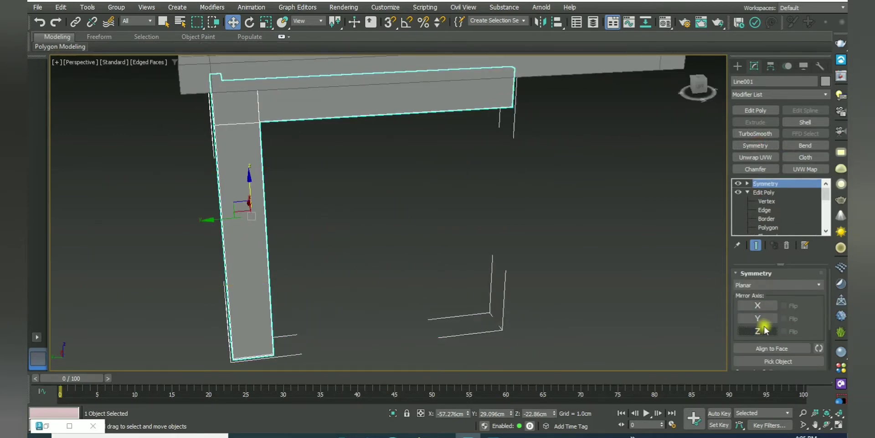
{"action": "left_click", "coordinate": [761, 318]}
{"action": "left_click", "coordinate": [759, 305]}
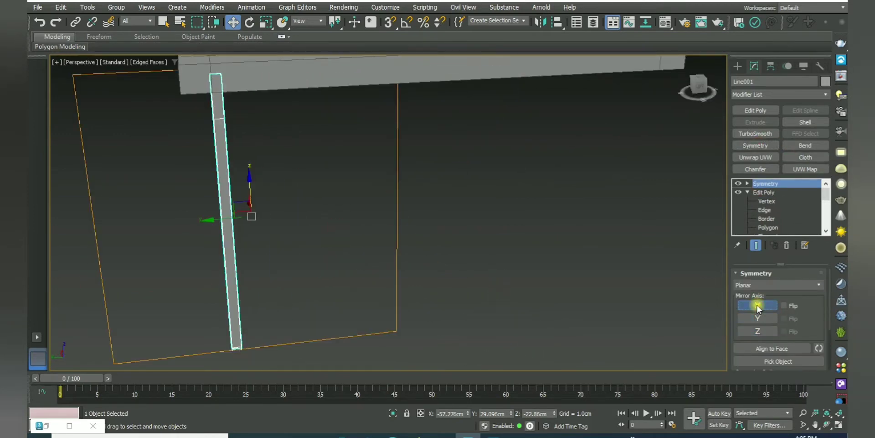
{"action": "left_click", "coordinate": [760, 318]}
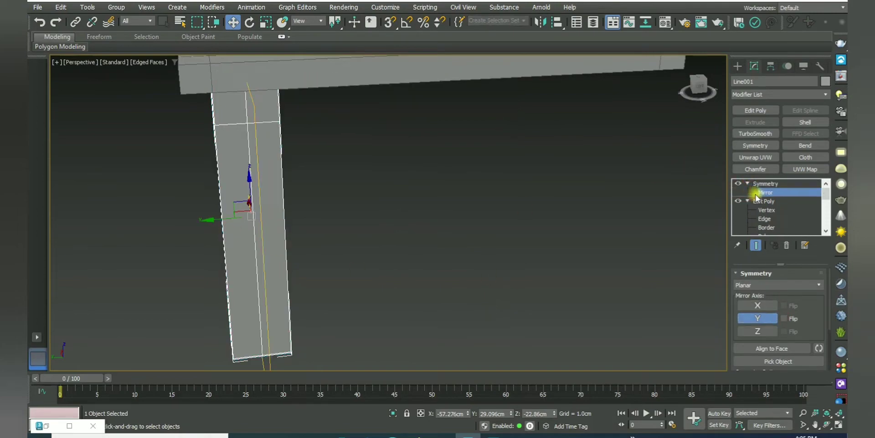
Move the Symmetry mirror plane so the copied leg sits at the table's other end.
{"action": "scroll", "coordinate": [319, 227], "scroll_direction": "down", "scroll_amount": 3}
{"action": "key", "text": "alt+w"}
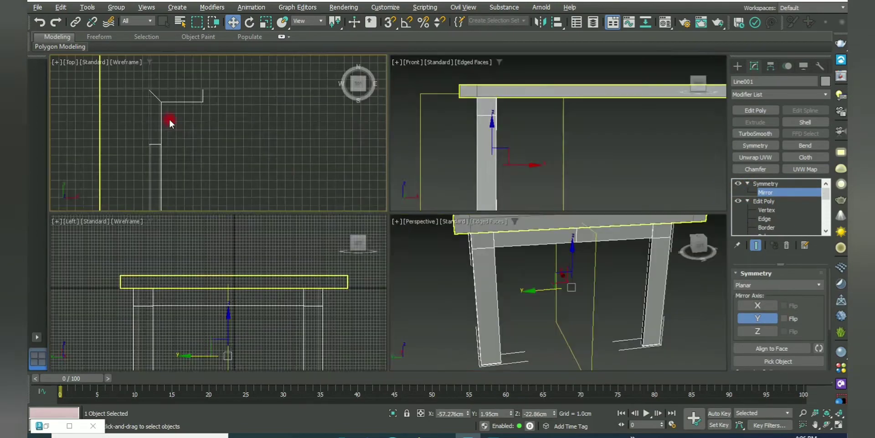
{"action": "key", "text": "alt+w"}
{"action": "key", "text": "alt+w"}
{"action": "key", "text": "alt+w"}
{"action": "mouse_move", "coordinate": [427, 277]}
{"action": "middle_mouse_down", "text": "alt"}
{"action": "mouse_move", "coordinate": [411, 185]}
{"action": "mouse_move", "coordinate": [268, 200]}
{"action": "middle_mouse_up", "text": "alt"}
{"action": "left_click_drag", "start_coordinate": [239, 201], "coordinate": [247, 204]}
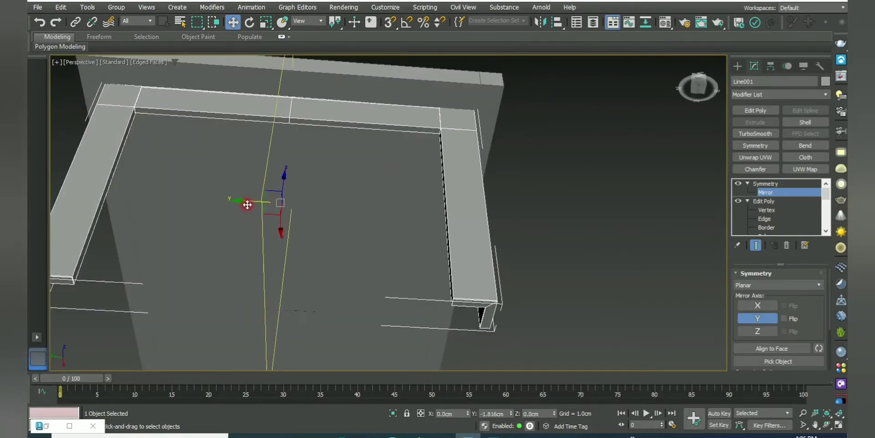
{"action": "scroll", "coordinate": [445, 158], "scroll_direction": "up", "scroll_amount": 2}
{"action": "scroll", "coordinate": [356, 179], "scroll_direction": "up", "scroll_amount": 3}
{"action": "scroll", "coordinate": [365, 168], "scroll_direction": "up", "scroll_amount": 2}
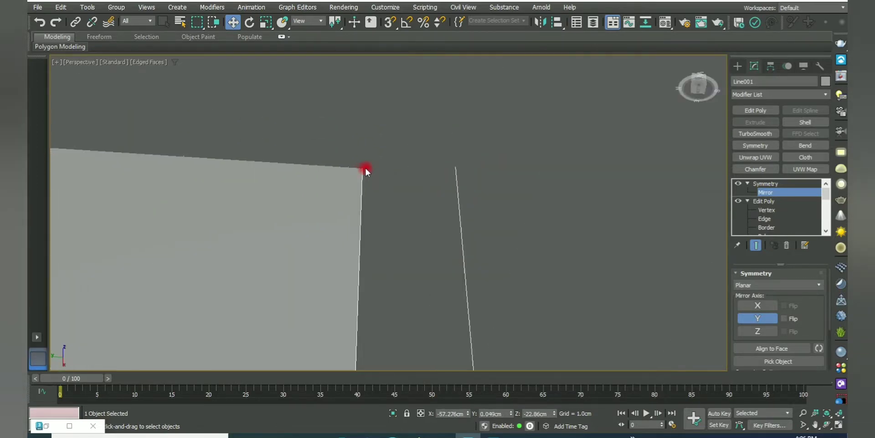
{"action": "scroll", "coordinate": [352, 167], "scroll_direction": "down", "scroll_amount": 3}
{"action": "scroll", "coordinate": [311, 190], "scroll_direction": "down", "scroll_amount": 3}
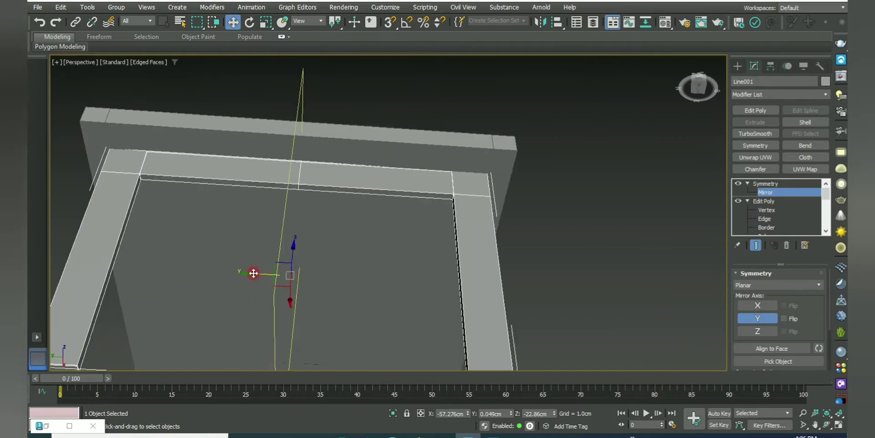
{"action": "left_click_drag", "start_coordinate": [254, 273], "coordinate": [253, 279]}
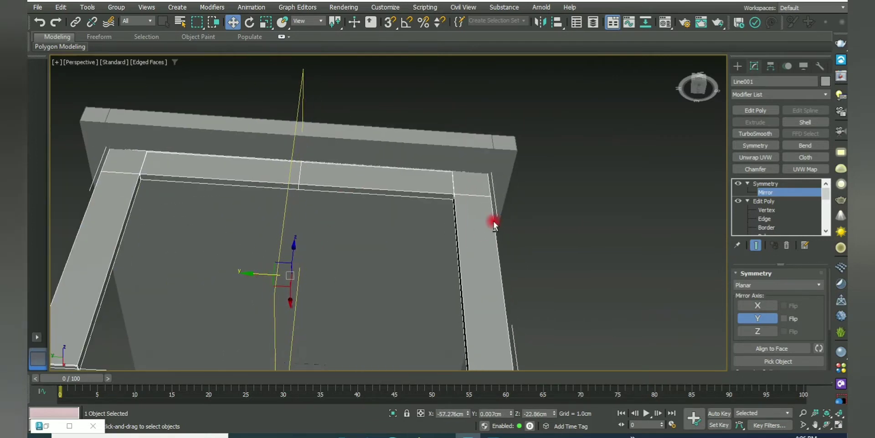
{"action": "scroll", "coordinate": [438, 94], "scroll_direction": "up", "scroll_amount": 2}
{"action": "scroll", "coordinate": [464, 69], "scroll_direction": "up", "scroll_amount": 2}
{"action": "scroll", "coordinate": [383, 168], "scroll_direction": "down", "scroll_amount": 8}
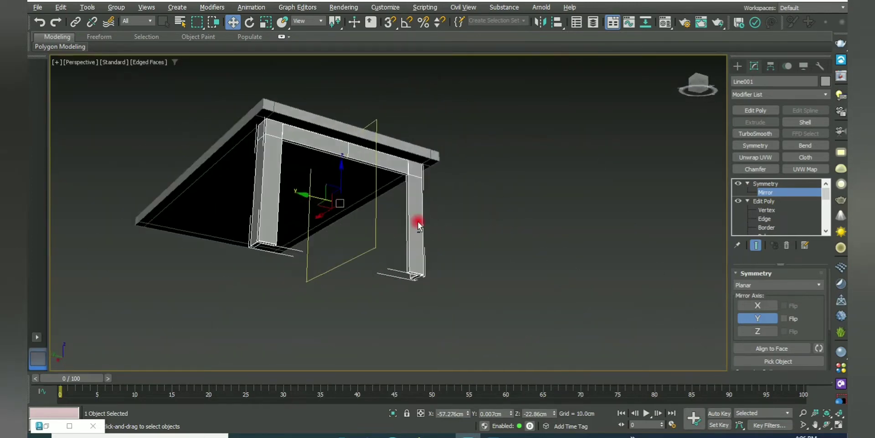
Add another Edit Poly modifier above the Symmetry.
{"action": "mouse_move", "coordinate": [418, 220]}
{"action": "middle_mouse_down", "text": "alt"}
{"action": "mouse_move", "coordinate": [470, 182]}
{"action": "mouse_move", "coordinate": [478, 220]}
{"action": "mouse_move", "coordinate": [401, 248]}
{"action": "middle_mouse_up", "text": "alt"}
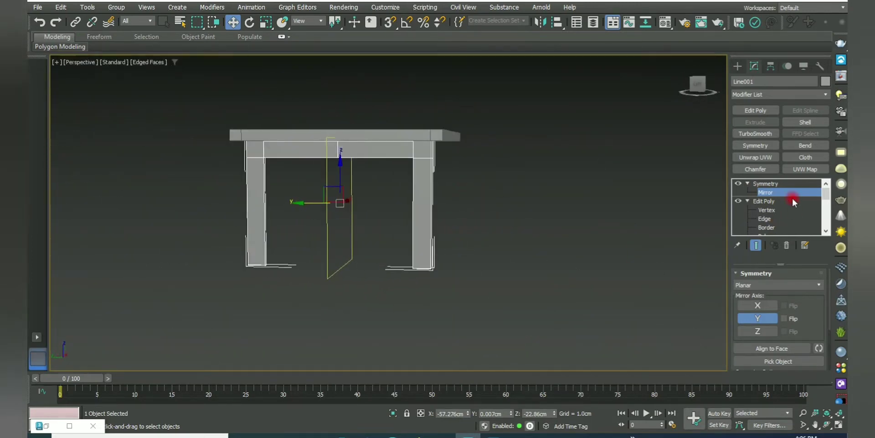
{"action": "left_click", "coordinate": [758, 111]}
{"action": "mouse_move", "coordinate": [347, 246]}
{"action": "middle_mouse_down", "text": "alt"}
{"action": "mouse_move", "coordinate": [596, 250]}
{"action": "mouse_move", "coordinate": [543, 250]}
{"action": "mouse_move", "coordinate": [553, 234]}
{"action": "middle_mouse_up", "text": "alt"}
{"action": "scroll", "coordinate": [504, 248], "scroll_direction": "up", "scroll_amount": 3}
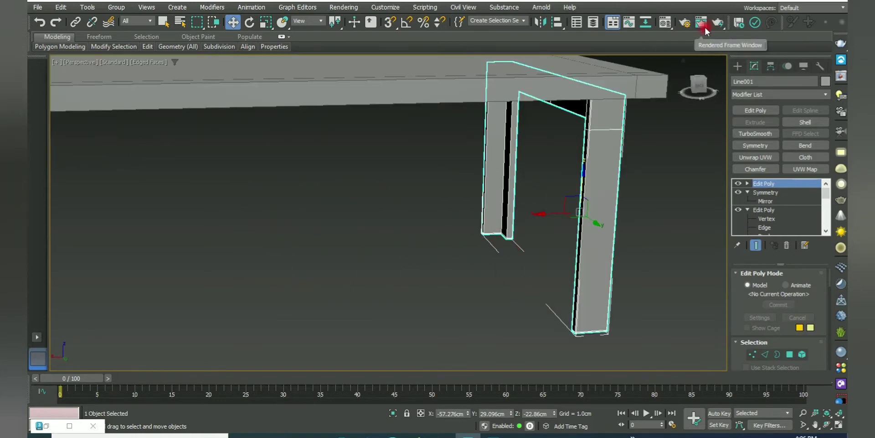
Mirror the leg frame across the X axis as a Copy clone.
{"action": "left_click", "coordinate": [540, 23]}
{"action": "left_click", "coordinate": [418, 177]}
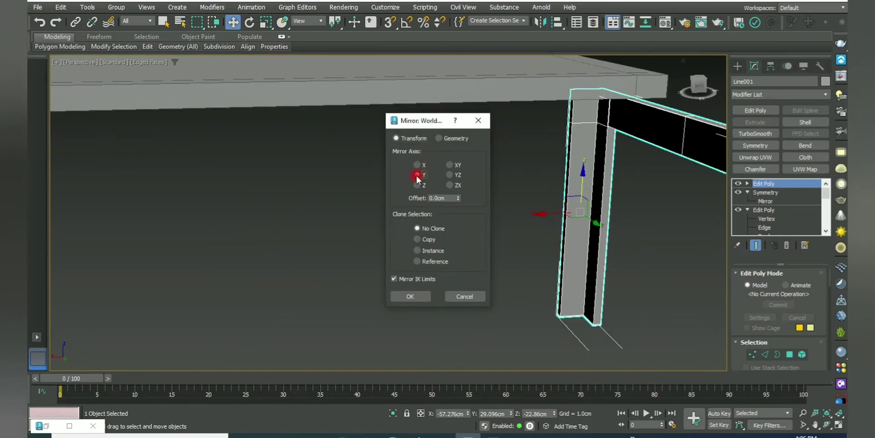
{"action": "left_click", "coordinate": [417, 239]}
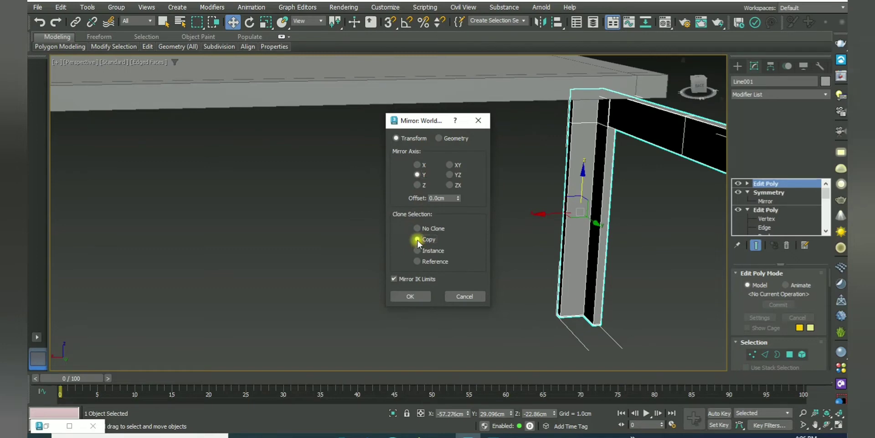
{"action": "left_click", "coordinate": [417, 164]}
{"action": "left_click", "coordinate": [410, 296]}
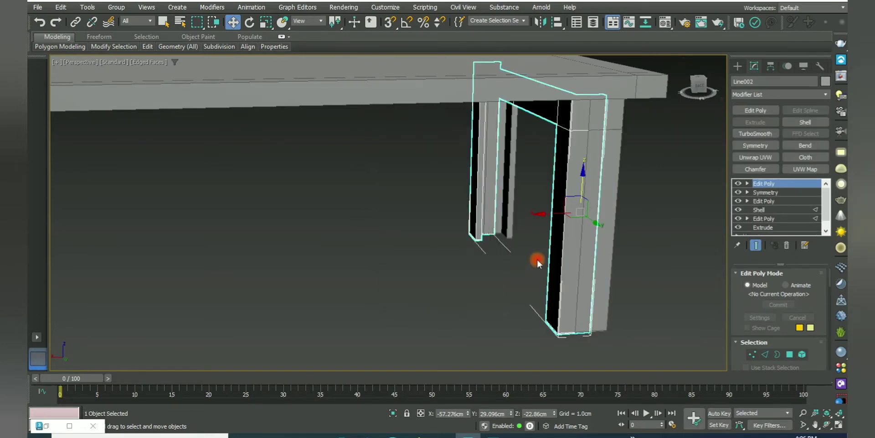
Check the mirrored frame's placement in Top view, return to Perspective, and deselect everything.
{"action": "middle_click_drag", "start_coordinate": [525, 219], "coordinate": [141, 238]}
{"action": "scroll", "coordinate": [464, 230], "scroll_direction": "down", "scroll_amount": 5}
{"action": "middle_click_drag", "start_coordinate": [463, 231], "coordinate": [438, 221], "text": "alt"}
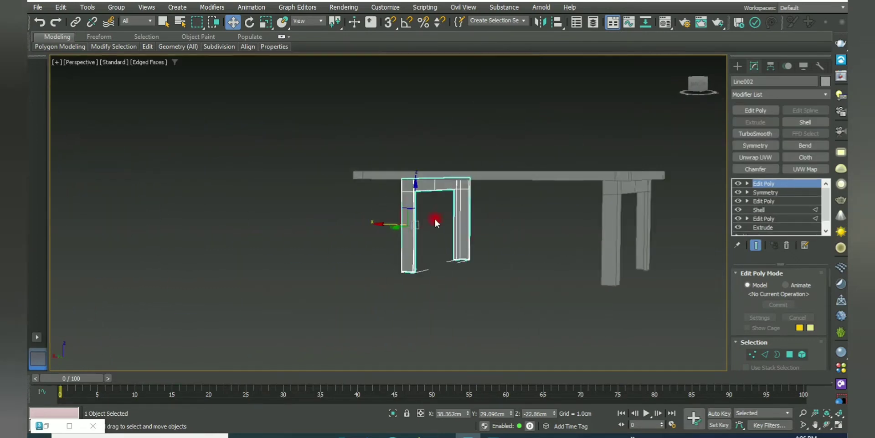
{"action": "scroll", "coordinate": [402, 182], "scroll_direction": "up", "scroll_amount": 4}
{"action": "key", "text": "alt+w"}
{"action": "key", "text": "alt+w"}
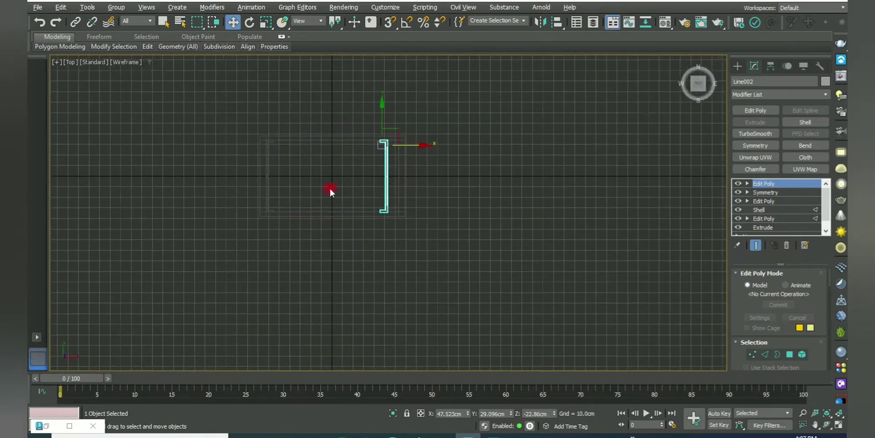
{"action": "scroll", "coordinate": [407, 203], "scroll_direction": "up", "scroll_amount": 3}
{"action": "scroll", "coordinate": [246, 192], "scroll_direction": "up", "scroll_amount": 3}
{"action": "scroll", "coordinate": [196, 246], "scroll_direction": "down", "scroll_amount": 1}
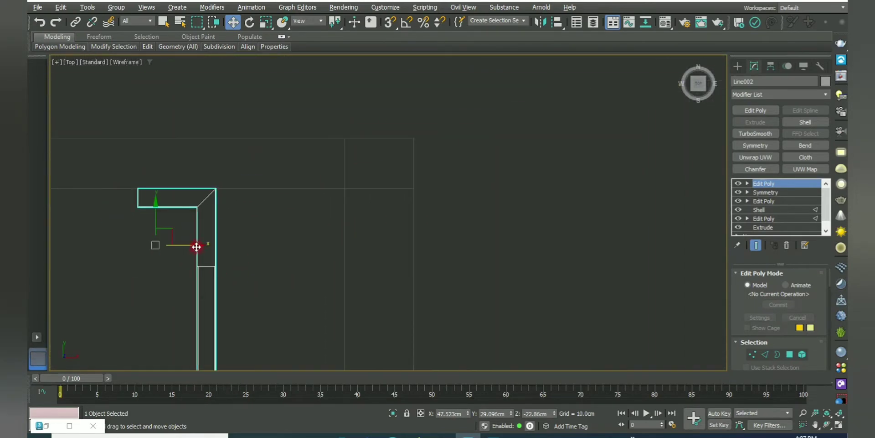
{"action": "scroll", "coordinate": [324, 268], "scroll_direction": "down", "scroll_amount": 2}
{"action": "middle_click_drag", "start_coordinate": [324, 273], "coordinate": [500, 344]}
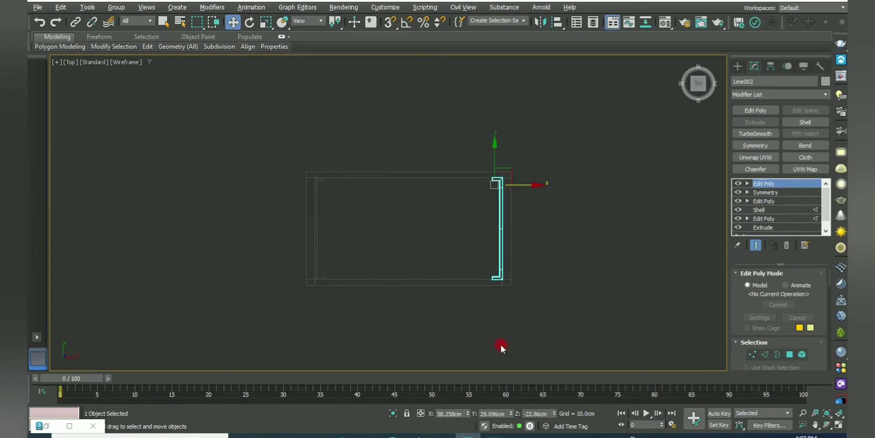
{"action": "key", "text": "p"}
{"action": "middle_click_drag", "start_coordinate": [586, 304], "coordinate": [524, 307], "text": "alt"}
{"action": "left_click", "coordinate": [523, 308]}
Select the left leg frame and orbit to view the table underside.
{"action": "scroll", "coordinate": [324, 160], "scroll_direction": "up", "scroll_amount": 5}
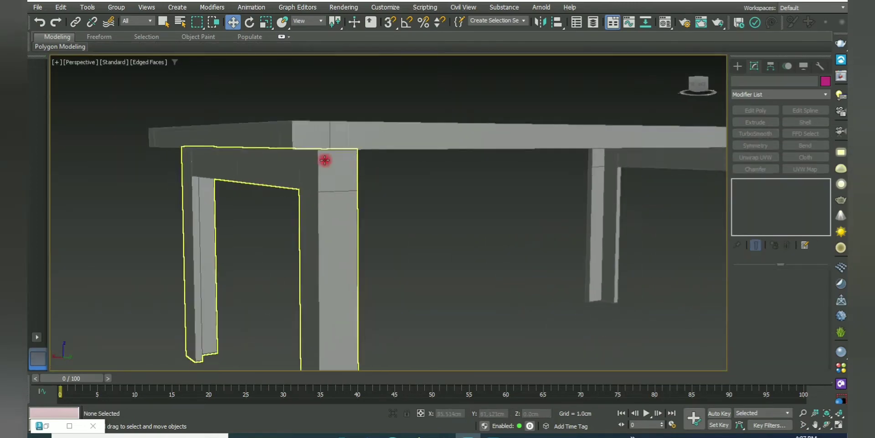
{"action": "mouse_move", "coordinate": [324, 160]}
{"action": "middle_mouse_down", "text": "alt"}
{"action": "mouse_move", "coordinate": [340, 133]}
{"action": "mouse_move", "coordinate": [313, 173]}
{"action": "middle_mouse_up", "text": "alt"}
{"action": "scroll", "coordinate": [273, 171], "scroll_direction": "down", "scroll_amount": 2}
{"action": "left_click", "coordinate": [237, 168]}
{"action": "scroll", "coordinate": [458, 268], "scroll_direction": "up", "scroll_amount": 3}
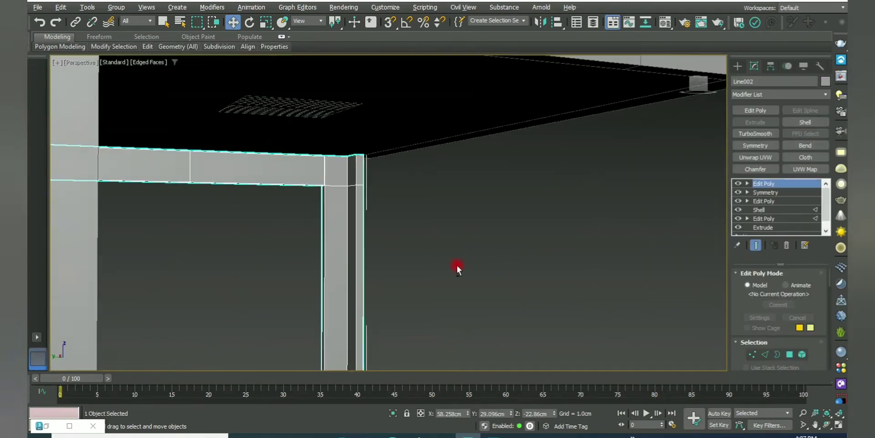
{"action": "scroll", "coordinate": [474, 264], "scroll_direction": "down", "scroll_amount": 5}
{"action": "scroll", "coordinate": [491, 257], "scroll_direction": "down", "scroll_amount": 1}
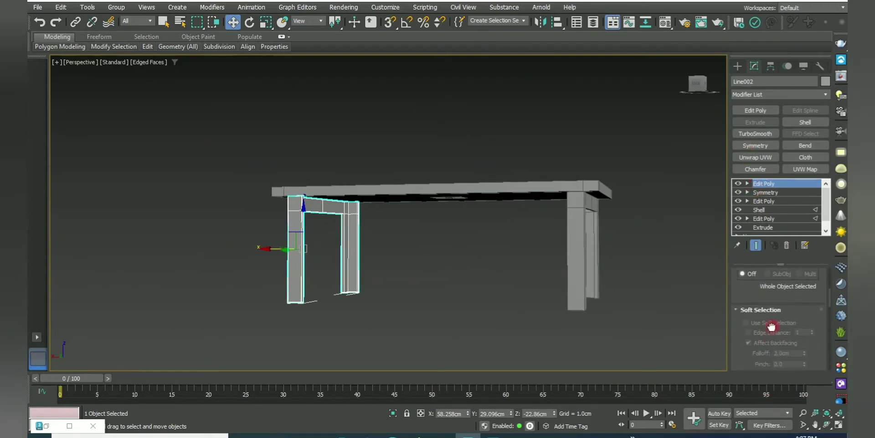
{"action": "scroll", "coordinate": [771, 326], "scroll_direction": "down", "scroll_amount": 3}
{"action": "scroll", "coordinate": [770, 333], "scroll_direction": "down", "scroll_amount": 3}
{"action": "scroll", "coordinate": [769, 340], "scroll_direction": "down", "scroll_amount": 2}
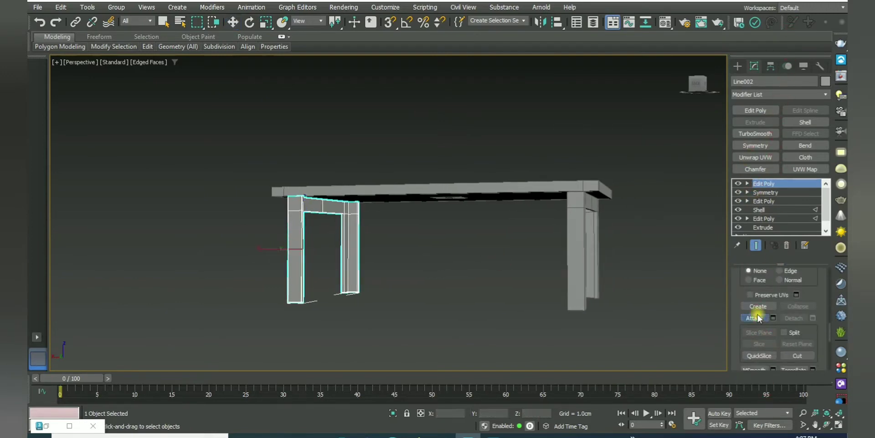
{"action": "middle_click_drag", "start_coordinate": [573, 264], "coordinate": [558, 245], "text": "alt"}
{"action": "scroll", "coordinate": [561, 249], "scroll_direction": "up", "scroll_amount": 5}
{"action": "scroll", "coordinate": [566, 255], "scroll_direction": "up", "scroll_amount": 3}
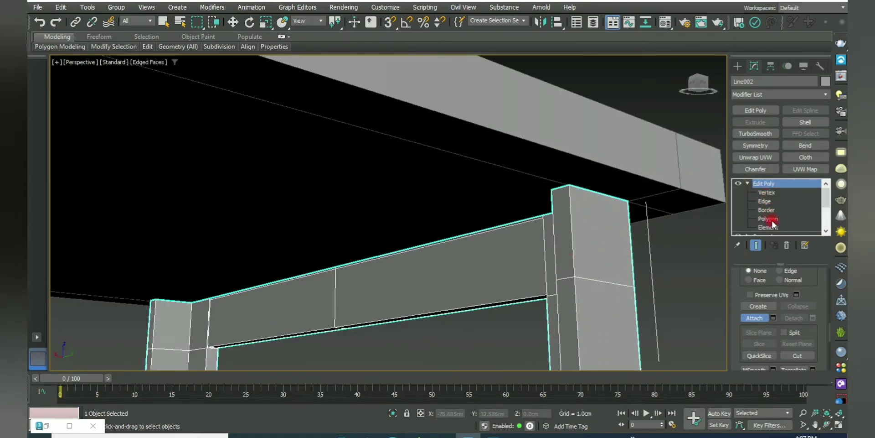
Enter Polygon sub-level and close in on the leg post top under the tabletop.
{"action": "left_click", "coordinate": [768, 219]}
{"action": "scroll", "coordinate": [567, 227], "scroll_direction": "down", "scroll_amount": 3}
{"action": "key", "text": "w"}
{"action": "scroll", "coordinate": [529, 237], "scroll_direction": "down", "scroll_amount": 3}
{"action": "mouse_move", "coordinate": [532, 248]}
{"action": "middle_mouse_down", "text": "alt"}
{"action": "mouse_move", "coordinate": [589, 311]}
{"action": "mouse_move", "coordinate": [528, 307]}
{"action": "middle_mouse_up", "text": "alt"}
{"action": "scroll", "coordinate": [474, 221], "scroll_direction": "up", "scroll_amount": 5}
{"action": "middle_click_drag", "start_coordinate": [475, 221], "coordinate": [440, 158], "text": "alt"}
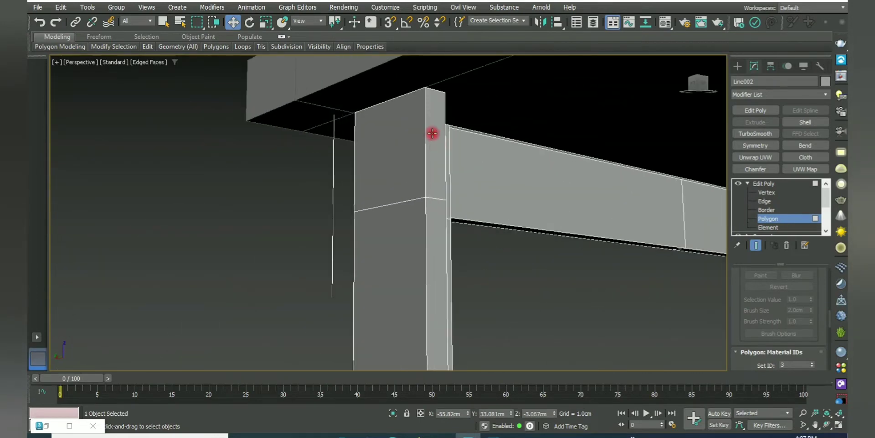
{"action": "scroll", "coordinate": [417, 199], "scroll_direction": "down", "scroll_amount": 3}
{"action": "scroll", "coordinate": [409, 197], "scroll_direction": "down", "scroll_amount": 2}
{"action": "middle_click_drag", "start_coordinate": [408, 198], "coordinate": [442, 189], "text": "alt"}
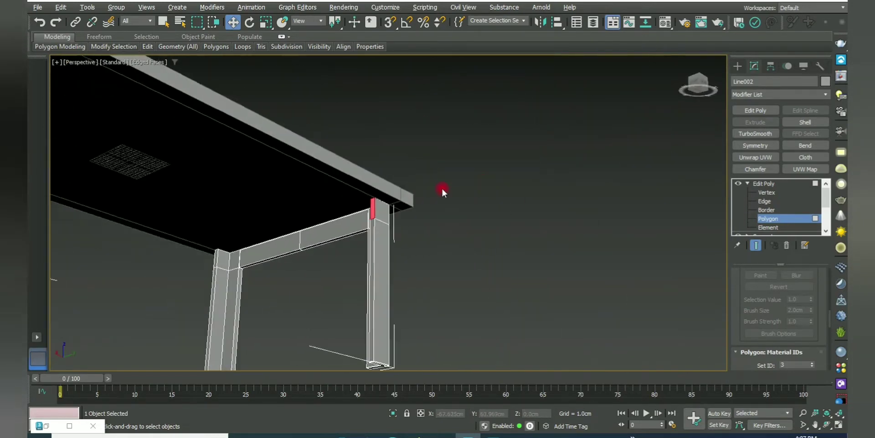
{"action": "scroll", "coordinate": [467, 276], "scroll_direction": "up", "scroll_amount": 5}
Inset the selected leg-top faces by 0.189cm.
{"action": "scroll", "coordinate": [748, 310], "scroll_direction": "up", "scroll_amount": 5}
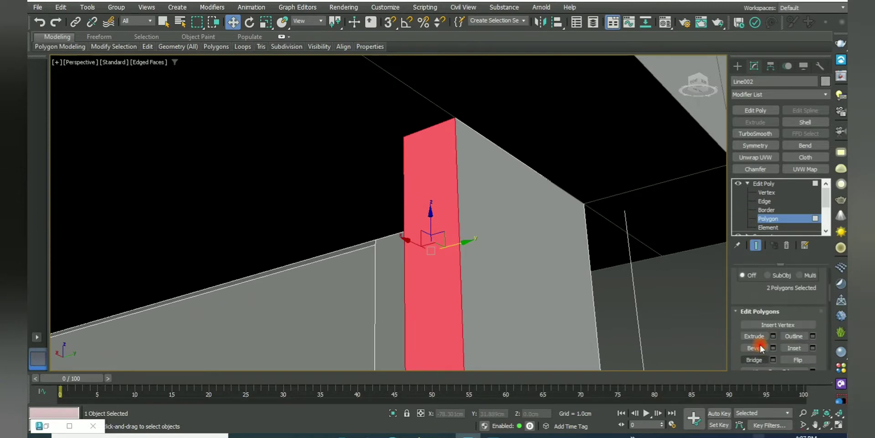
{"action": "left_click_drag", "start_coordinate": [398, 234], "coordinate": [398, 223]}
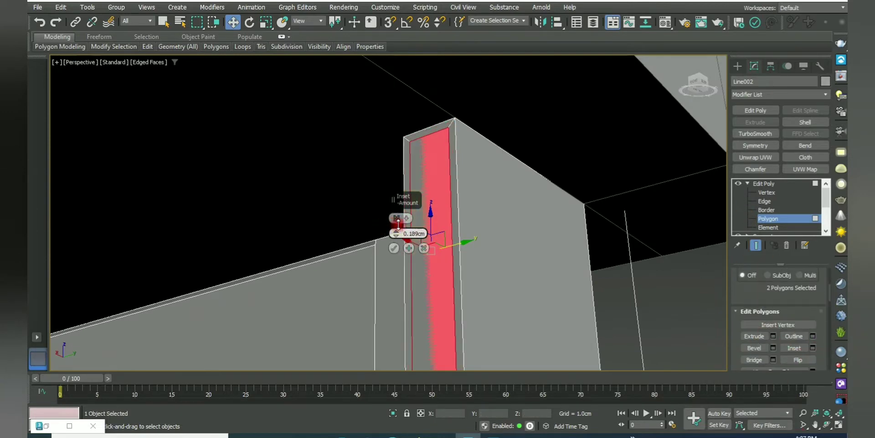
{"action": "left_click", "coordinate": [394, 248]}
{"action": "scroll", "coordinate": [456, 214], "scroll_direction": "down", "scroll_amount": 3}
{"action": "scroll", "coordinate": [490, 178], "scroll_direction": "up", "scroll_amount": 3}
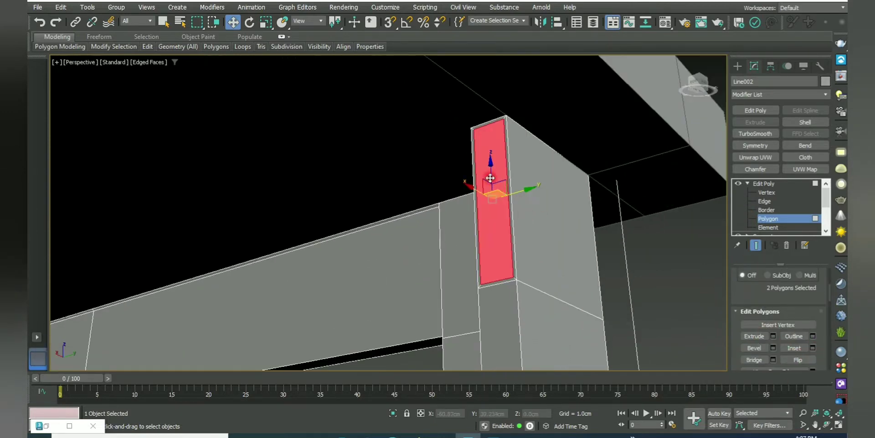
{"action": "scroll", "coordinate": [383, 171], "scroll_direction": "down", "scroll_amount": 3}
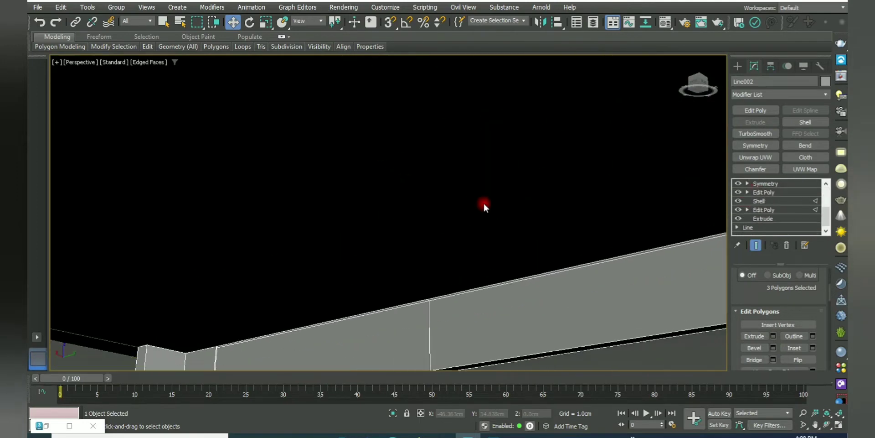
{"action": "scroll", "coordinate": [485, 206], "scroll_direction": "down", "scroll_amount": 3}
{"action": "scroll", "coordinate": [449, 273], "scroll_direction": "up", "scroll_amount": 3}
{"action": "scroll", "coordinate": [420, 274], "scroll_direction": "up", "scroll_amount": 3}
{"action": "scroll", "coordinate": [423, 255], "scroll_direction": "down", "scroll_amount": 3}
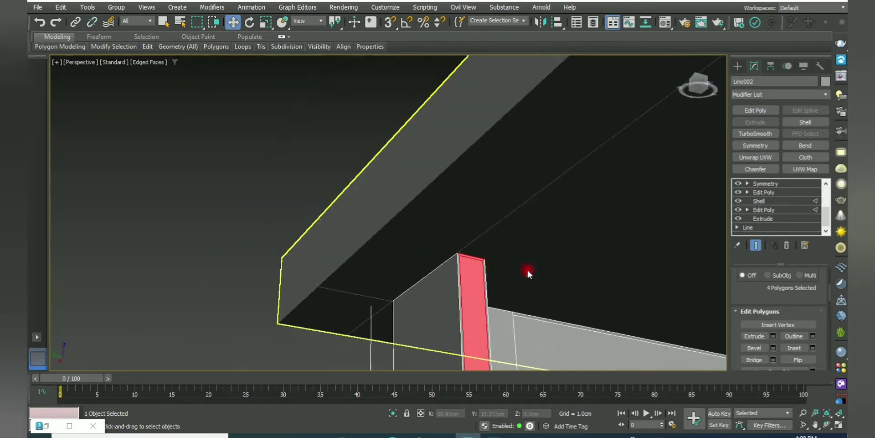
{"action": "scroll", "coordinate": [545, 237], "scroll_direction": "down", "scroll_amount": 3}
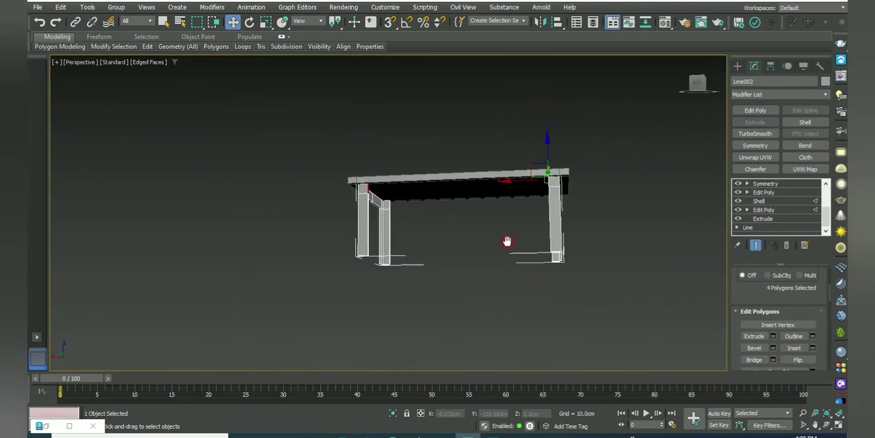
Bridge the inset leg faces into the tabletop and inspect the joint from below.
{"action": "left_click", "coordinate": [755, 360]}
{"action": "scroll", "coordinate": [422, 190], "scroll_direction": "up", "scroll_amount": 3}
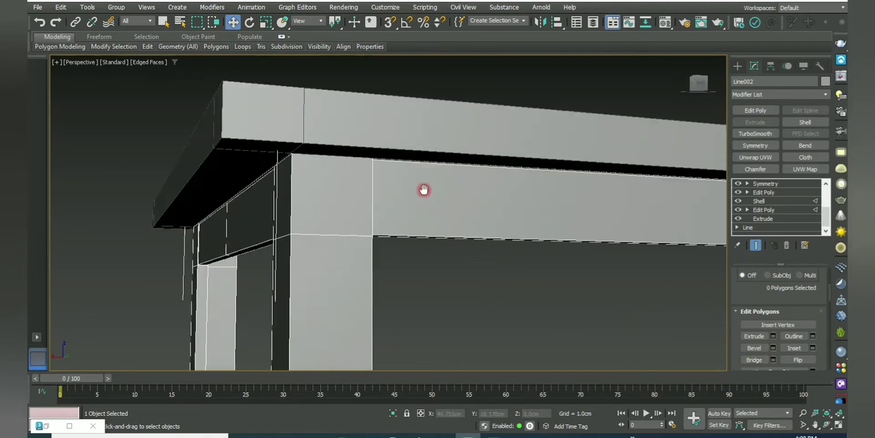
{"action": "scroll", "coordinate": [260, 199], "scroll_direction": "up", "scroll_amount": 3}
{"action": "key", "text": "F4"}
{"action": "scroll", "coordinate": [473, 237], "scroll_direction": "down", "scroll_amount": 5}
{"action": "middle_click_drag", "start_coordinate": [473, 237], "coordinate": [545, 226], "text": "alt"}
{"action": "scroll", "coordinate": [444, 235], "scroll_direction": "up", "scroll_amount": 5}
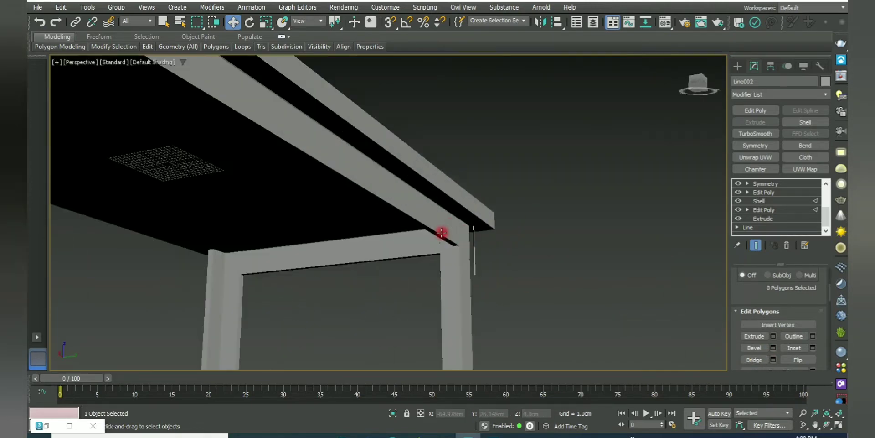
{"action": "scroll", "coordinate": [456, 164], "scroll_direction": "up", "scroll_amount": 3}
{"action": "scroll", "coordinate": [455, 208], "scroll_direction": "up", "scroll_amount": 2}
{"action": "scroll", "coordinate": [457, 212], "scroll_direction": "down", "scroll_amount": 3}
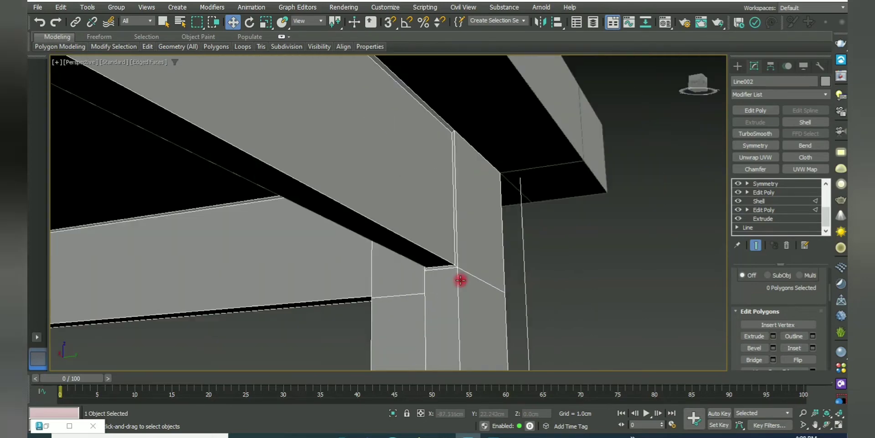
{"action": "scroll", "coordinate": [458, 279], "scroll_direction": "up", "scroll_amount": 2}
{"action": "scroll", "coordinate": [458, 276], "scroll_direction": "down", "scroll_amount": 2}
{"action": "scroll", "coordinate": [457, 280], "scroll_direction": "down", "scroll_amount": 1}
{"action": "scroll", "coordinate": [469, 284], "scroll_direction": "down", "scroll_amount": 3}
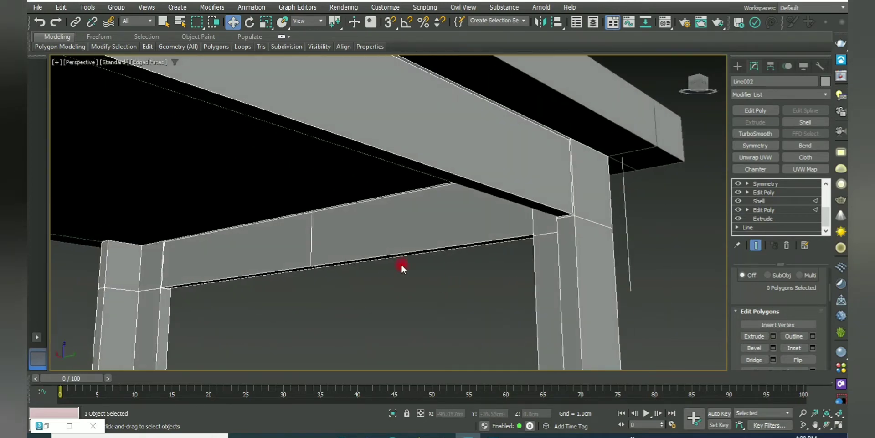
{"action": "scroll", "coordinate": [400, 265], "scroll_direction": "down", "scroll_amount": 5}
{"action": "scroll", "coordinate": [342, 246], "scroll_direction": "up", "scroll_amount": 3}
{"action": "mouse_move", "coordinate": [309, 243]}
{"action": "middle_mouse_down", "text": "alt"}
{"action": "mouse_move", "coordinate": [420, 217]}
{"action": "mouse_move", "coordinate": [533, 221]}
{"action": "mouse_move", "coordinate": [347, 221]}
{"action": "middle_mouse_up", "text": "alt"}
{"action": "scroll", "coordinate": [204, 205], "scroll_direction": "up", "scroll_amount": 5}
Select the other leg post's top face plus the column face and bridge them together.
{"action": "left_click", "coordinate": [205, 206]}
{"action": "scroll", "coordinate": [461, 252], "scroll_direction": "down", "scroll_amount": 2}
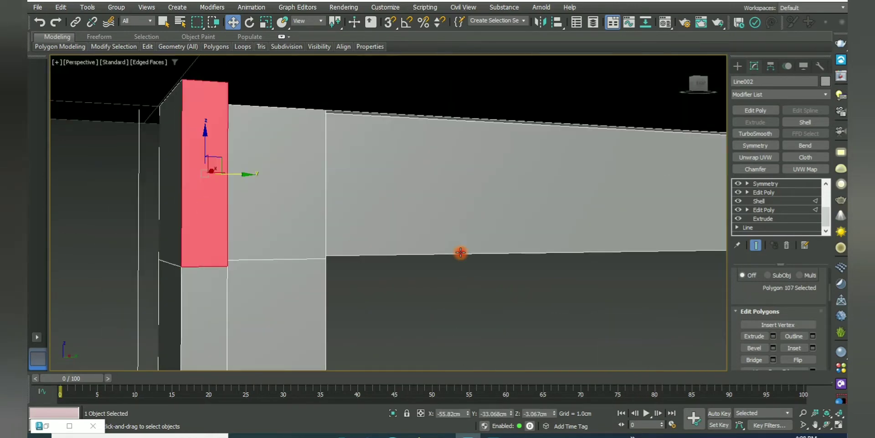
{"action": "scroll", "coordinate": [516, 248], "scroll_direction": "down", "scroll_amount": 3}
{"action": "middle_click_drag", "start_coordinate": [516, 248], "coordinate": [441, 220], "text": "alt"}
{"action": "scroll", "coordinate": [556, 232], "scroll_direction": "up", "scroll_amount": 4}
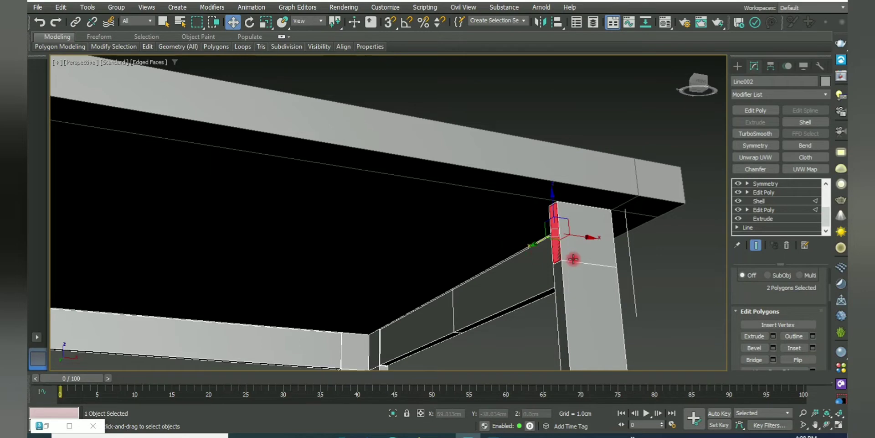
{"action": "scroll", "coordinate": [573, 259], "scroll_direction": "up", "scroll_amount": 5}
{"action": "scroll", "coordinate": [365, 219], "scroll_direction": "down", "scroll_amount": 6}
{"action": "scroll", "coordinate": [600, 179], "scroll_direction": "up", "scroll_amount": 2}
{"action": "scroll", "coordinate": [409, 177], "scroll_direction": "up", "scroll_amount": 4}
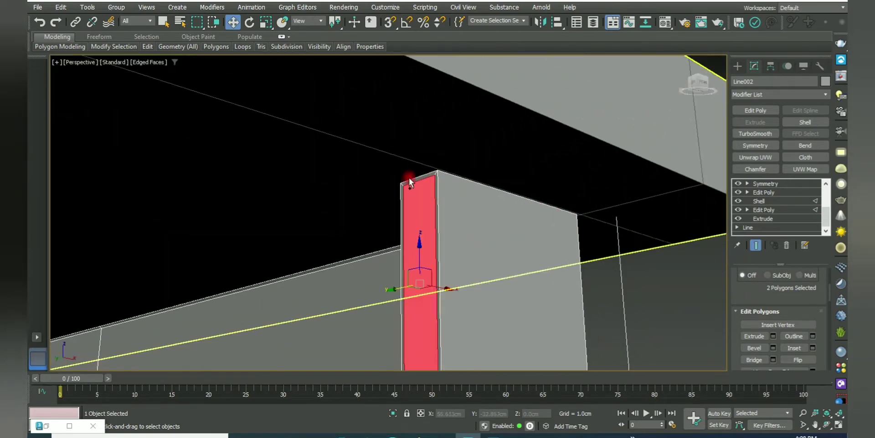
{"action": "scroll", "coordinate": [416, 181], "scroll_direction": "down", "scroll_amount": 4}
{"action": "scroll", "coordinate": [511, 220], "scroll_direction": "up", "scroll_amount": 3}
{"action": "scroll", "coordinate": [313, 231], "scroll_direction": "up", "scroll_amount": 3}
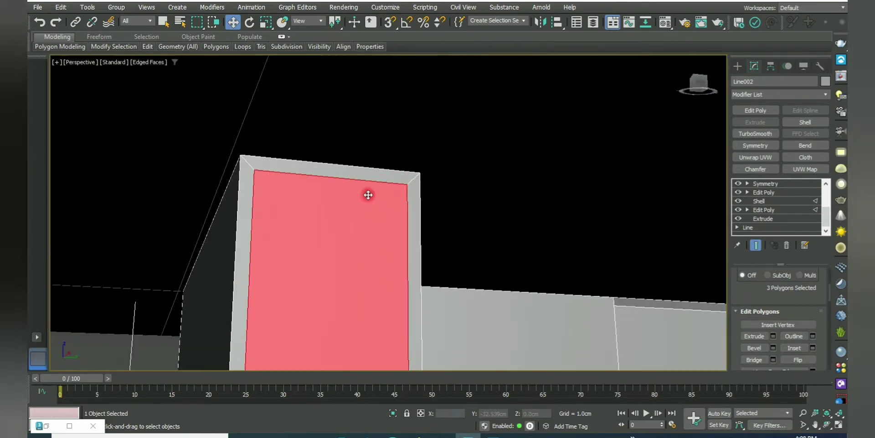
{"action": "left_click", "coordinate": [350, 171], "text": "ctrl"}
{"action": "left_click", "coordinate": [754, 360]}
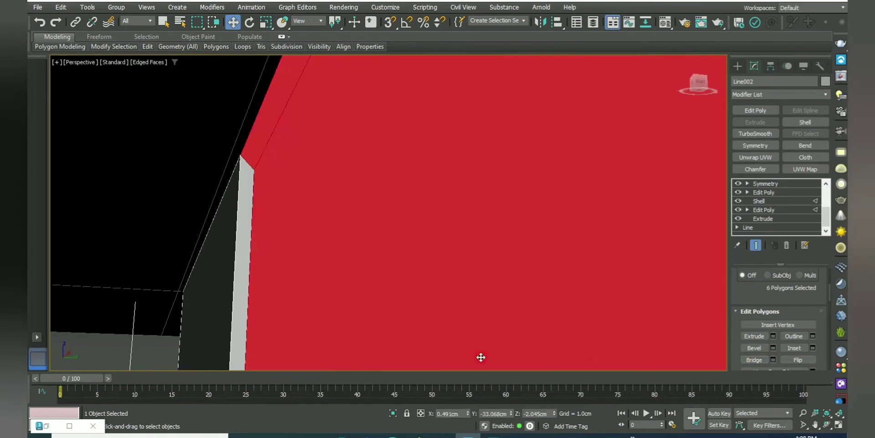
{"action": "scroll", "coordinate": [469, 356], "scroll_direction": "down", "scroll_amount": 3}
{"action": "scroll", "coordinate": [474, 319], "scroll_direction": "down", "scroll_amount": 3}
{"action": "scroll", "coordinate": [524, 285], "scroll_direction": "down", "scroll_amount": 2}
{"action": "mouse_move", "coordinate": [565, 278]}
{"action": "middle_mouse_down", "text": "alt"}
{"action": "mouse_move", "coordinate": [637, 297]}
{"action": "mouse_move", "coordinate": [538, 287]}
{"action": "mouse_move", "coordinate": [559, 250]}
{"action": "mouse_move", "coordinate": [484, 320]}
{"action": "mouse_move", "coordinate": [369, 299]}
{"action": "mouse_move", "coordinate": [832, 273]}
{"action": "middle_mouse_up", "text": "alt"}
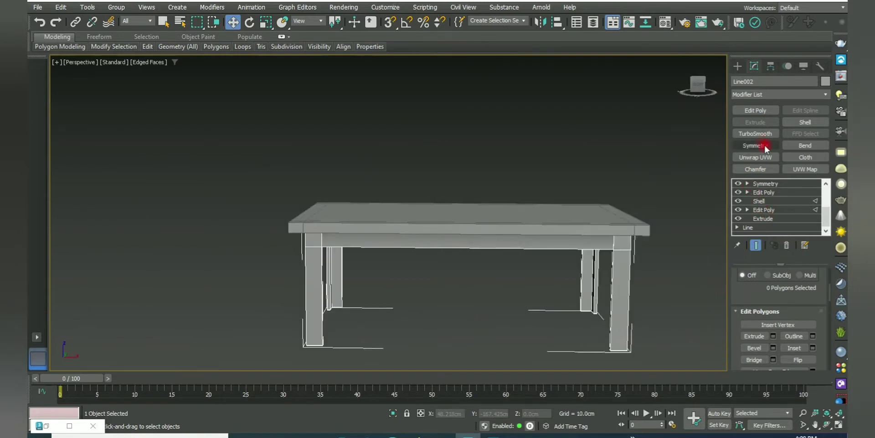
Connect the selected front rail edges to add new vertical edge loops.
{"action": "left_click", "coordinate": [767, 194]}
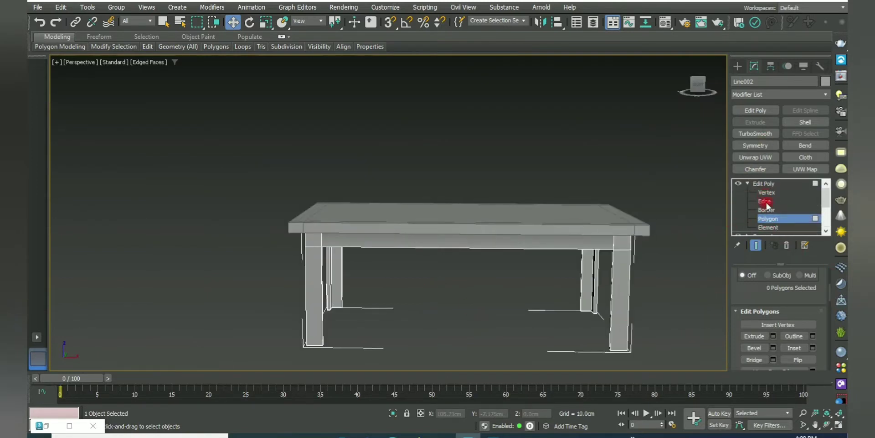
{"action": "left_click", "coordinate": [765, 201]}
{"action": "middle_click_drag", "start_coordinate": [512, 251], "coordinate": [561, 293], "text": "alt"}
{"action": "scroll", "coordinate": [477, 354], "scroll_direction": "up", "scroll_amount": 10}
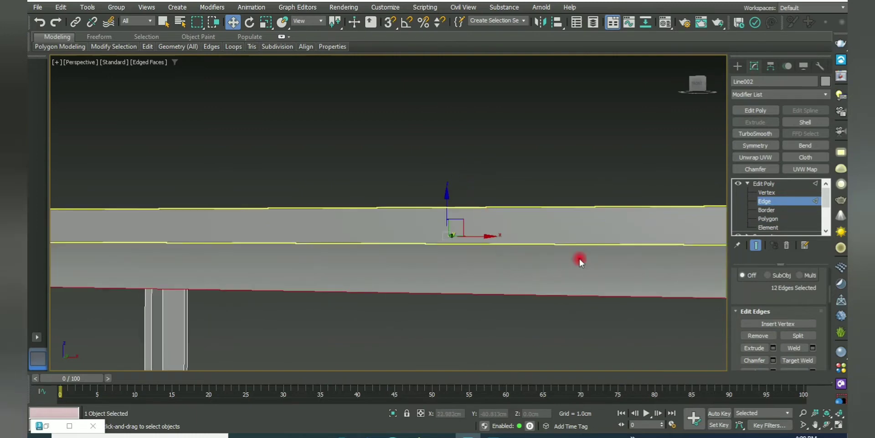
{"action": "right_click", "coordinate": [580, 261]}
{"action": "left_click", "coordinate": [474, 280]}
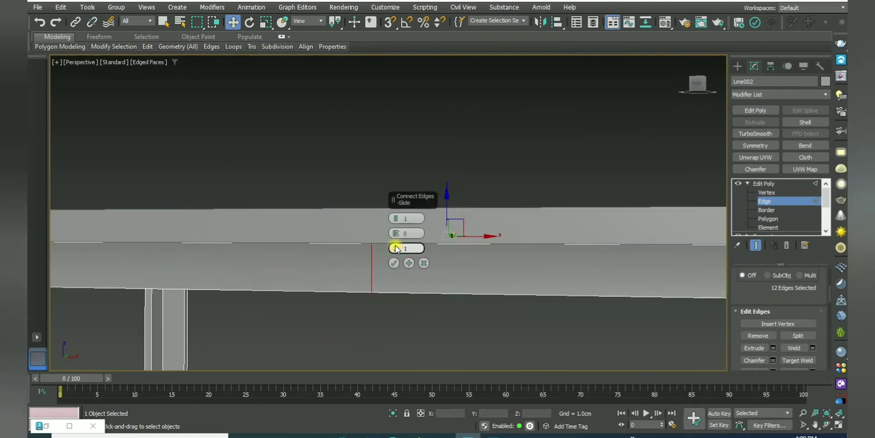
{"action": "scroll", "coordinate": [495, 287], "scroll_direction": "down", "scroll_amount": 5}
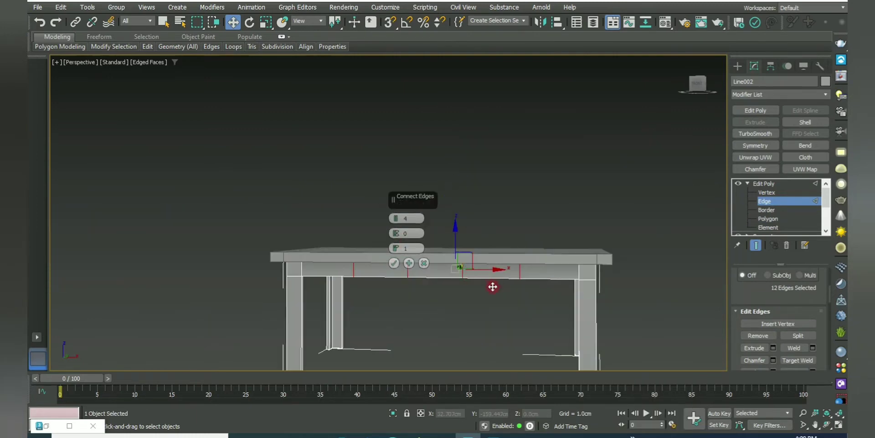
{"action": "left_click", "coordinate": [393, 263]}
In Front view, select the rail's bottom vertices and raise them.
{"action": "middle_click_drag", "start_coordinate": [362, 258], "coordinate": [542, 211], "text": "alt"}
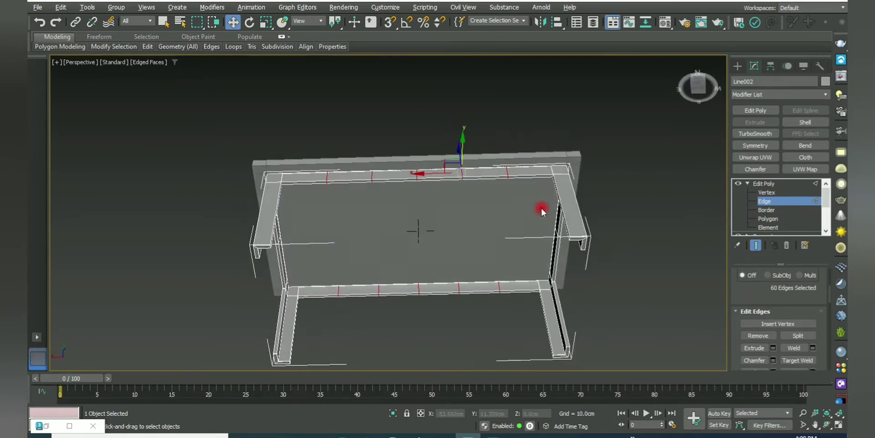
{"action": "key", "text": "1"}
{"action": "key", "text": "f"}
{"action": "scroll", "coordinate": [391, 231], "scroll_direction": "up", "scroll_amount": 3}
{"action": "scroll", "coordinate": [469, 297], "scroll_direction": "down", "scroll_amount": 3}
{"action": "middle_click_drag", "start_coordinate": [469, 297], "coordinate": [442, 281]}
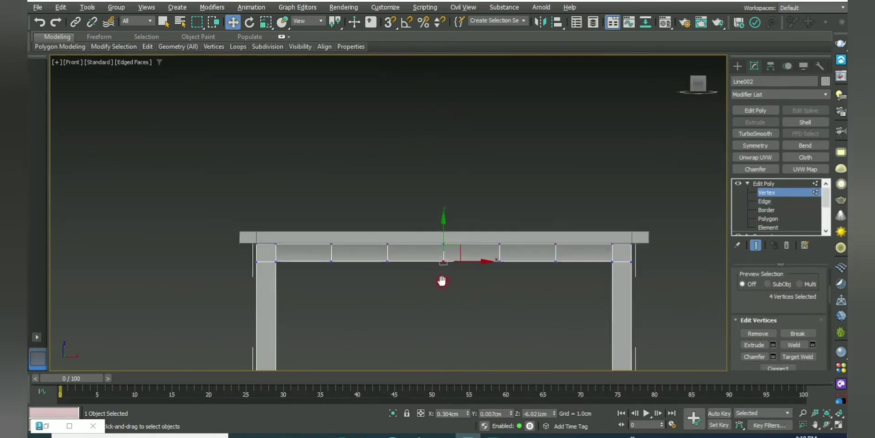
{"action": "scroll", "coordinate": [441, 281], "scroll_direction": "down", "scroll_amount": 2}
{"action": "scroll", "coordinate": [428, 228], "scroll_direction": "up", "scroll_amount": 5}
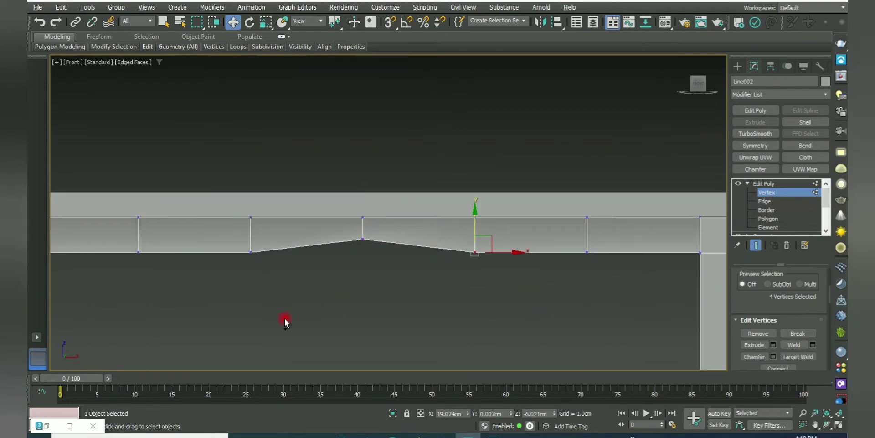
{"action": "left_click_drag", "start_coordinate": [268, 306], "coordinate": [249, 236], "text": "ctrl"}
{"action": "scroll", "coordinate": [395, 262], "scroll_direction": "down", "scroll_amount": 3}
{"action": "left_click_drag", "start_coordinate": [367, 225], "coordinate": [366, 220]}
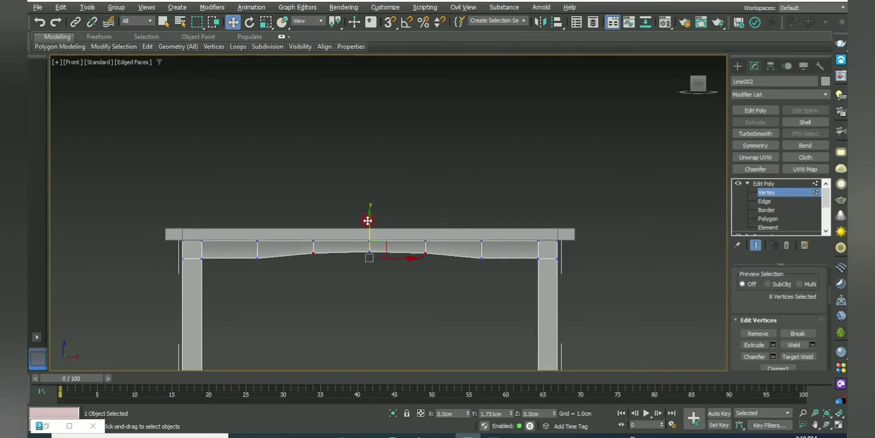
Add more vertex columns and scale them to spread the arch, then deselect.
{"action": "scroll", "coordinate": [404, 248], "scroll_direction": "down", "scroll_amount": 3}
{"action": "scroll", "coordinate": [344, 136], "scroll_direction": "up", "scroll_amount": 3}
{"action": "left_click_drag", "start_coordinate": [556, 146], "coordinate": [588, 224], "text": "ctrl"}
{"action": "middle_click_drag", "start_coordinate": [529, 276], "coordinate": [464, 296]}
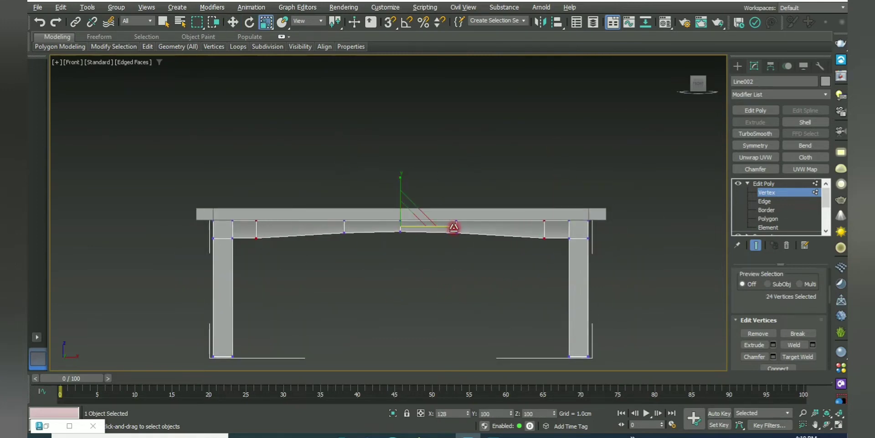
{"action": "left_click_drag", "start_coordinate": [454, 227], "coordinate": [410, 246]}
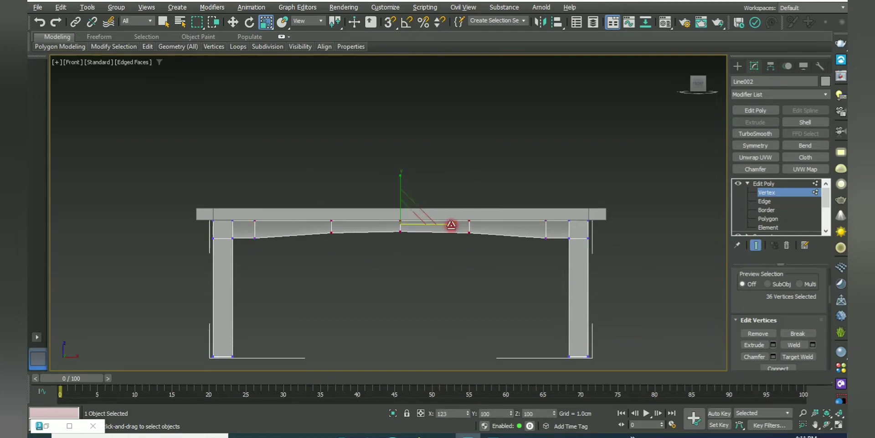
{"action": "left_click", "coordinate": [515, 283]}
Select the table frame in side view and connect the side rail edges with 2 segments.
{"action": "key", "text": "alt+w"}
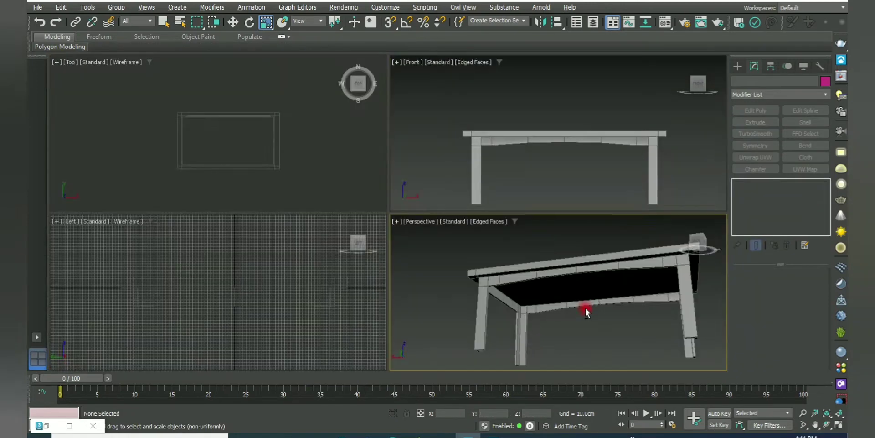
{"action": "key", "text": "alt+w"}
{"action": "mouse_move", "coordinate": [376, 216]}
{"action": "middle_mouse_down", "text": "alt"}
{"action": "mouse_move", "coordinate": [319, 199]}
{"action": "mouse_move", "coordinate": [367, 203]}
{"action": "middle_mouse_up", "text": "alt"}
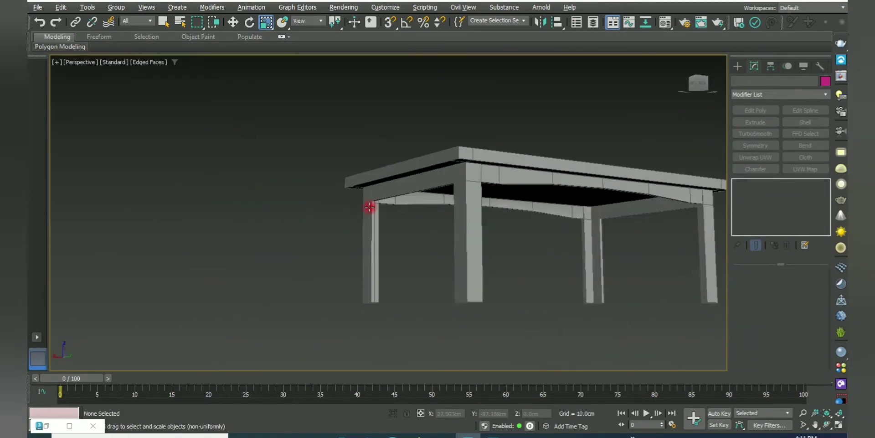
{"action": "left_click", "coordinate": [367, 204]}
{"action": "key", "text": "alt+w"}
{"action": "key", "text": "alt+w"}
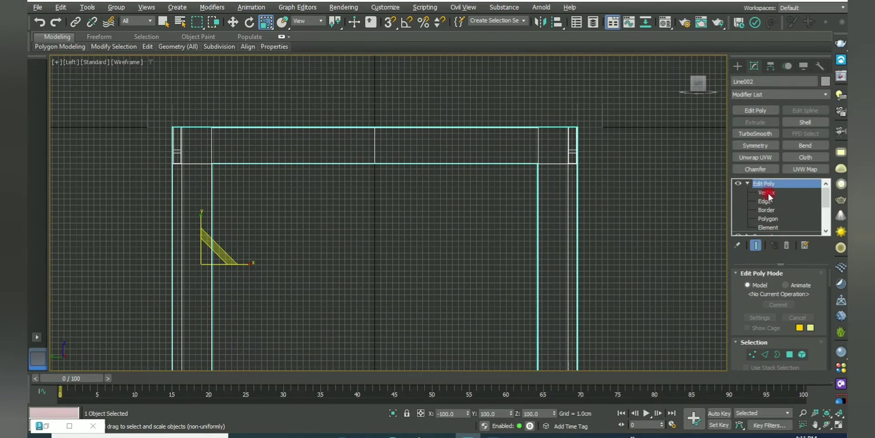
{"action": "left_click", "coordinate": [768, 200]}
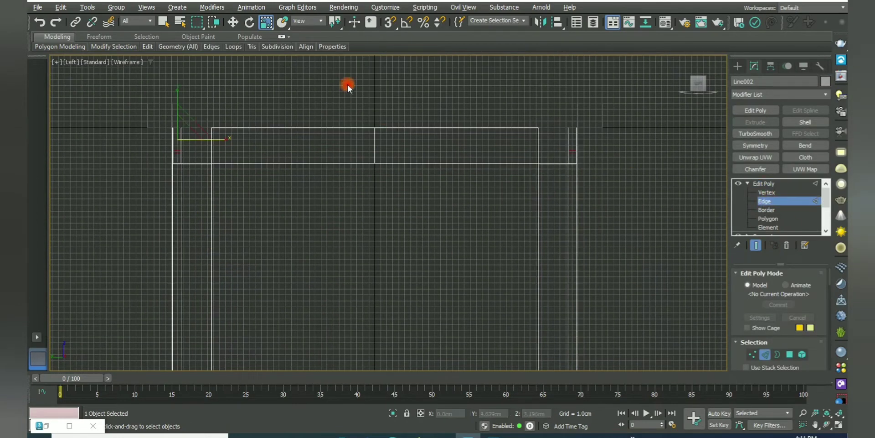
{"action": "right_click", "coordinate": [436, 154]}
{"action": "left_click", "coordinate": [325, 186]}
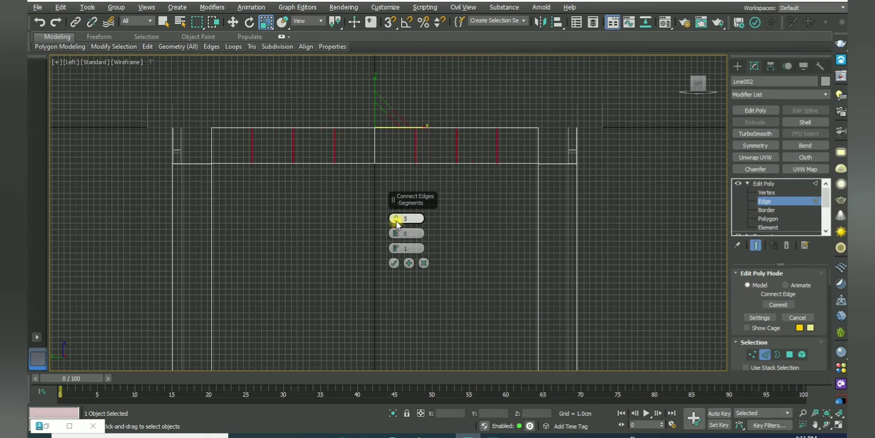
{"action": "left_click_drag", "start_coordinate": [396, 220], "coordinate": [396, 220]}
{"action": "left_click", "coordinate": [394, 263]}
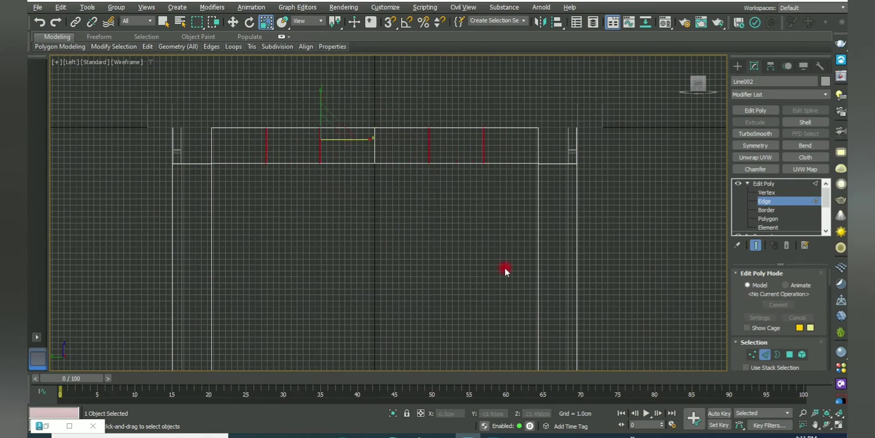
Raise the middle bottom vertex and its neighbours to form the side rail arch.
{"action": "left_click", "coordinate": [753, 355]}
{"action": "key", "text": "w"}
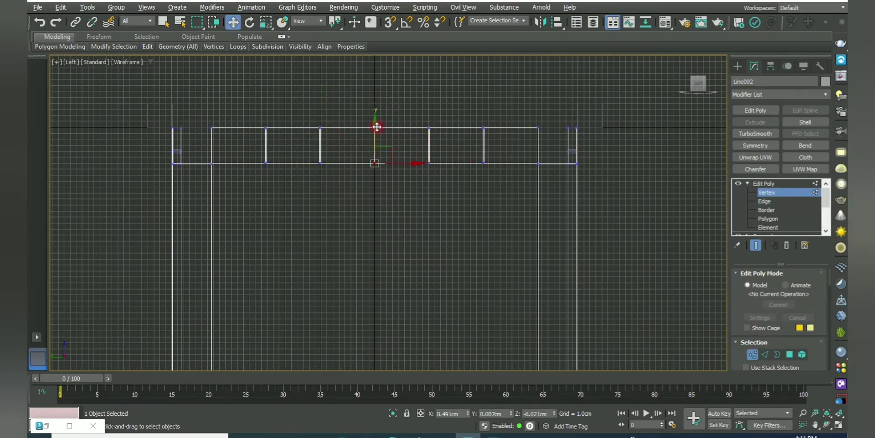
{"action": "scroll", "coordinate": [303, 133], "scroll_direction": "up", "scroll_amount": 5}
{"action": "scroll", "coordinate": [434, 196], "scroll_direction": "down", "scroll_amount": 2}
{"action": "left_click_drag", "start_coordinate": [445, 214], "coordinate": [444, 209]}
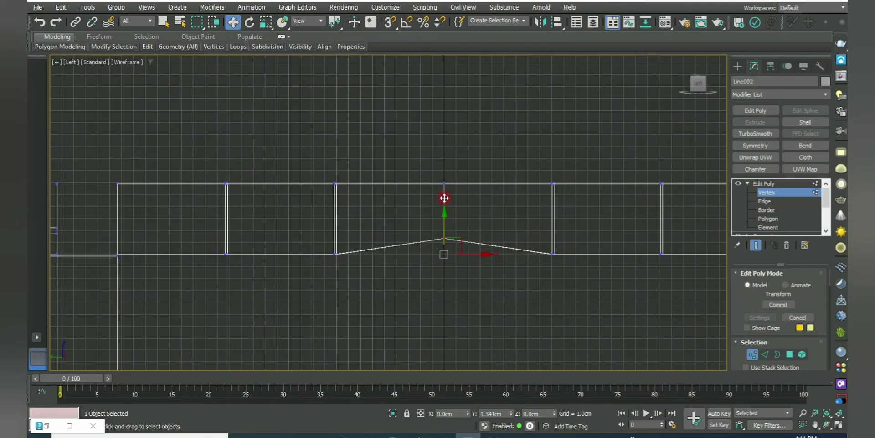
{"action": "scroll", "coordinate": [287, 209], "scroll_direction": "down", "scroll_amount": 3}
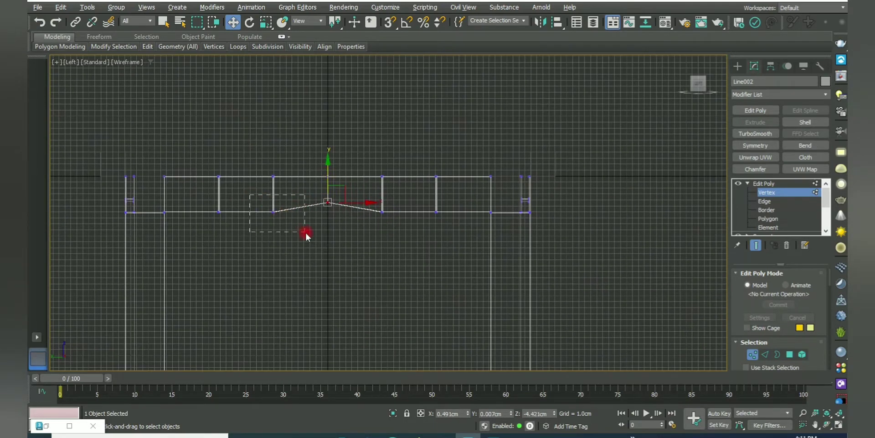
{"action": "left_click_drag", "start_coordinate": [326, 173], "coordinate": [331, 168]}
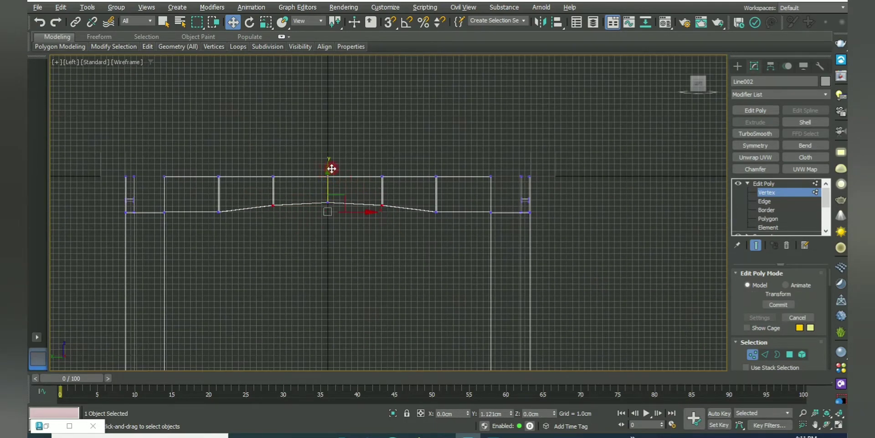
{"action": "left_click", "coordinate": [328, 203]}
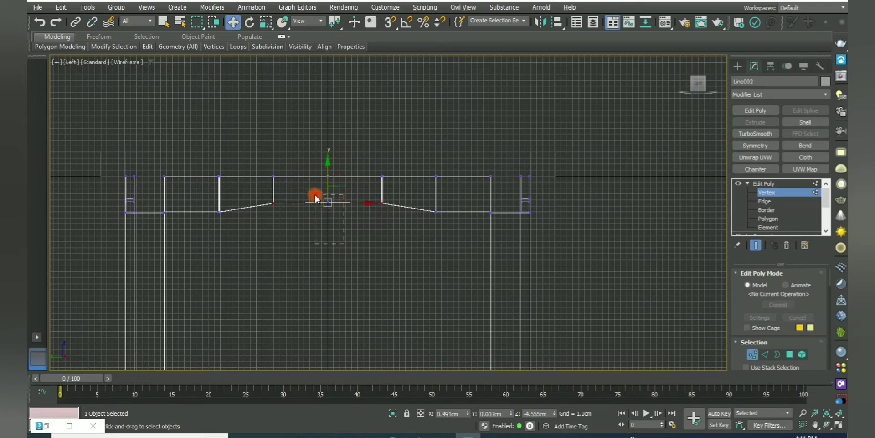
{"action": "left_click_drag", "start_coordinate": [327, 175], "coordinate": [376, 187]}
Scale the vertices either side of centre outward to widen the arch, then deselect.
{"action": "key", "text": "r"}
{"action": "left_click_drag", "start_coordinate": [254, 146], "coordinate": [278, 198]}
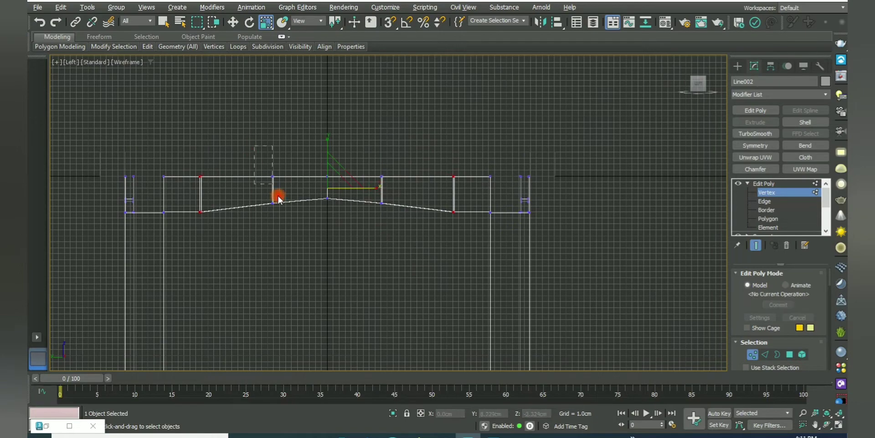
{"action": "left_click_drag", "start_coordinate": [372, 188], "coordinate": [376, 188]}
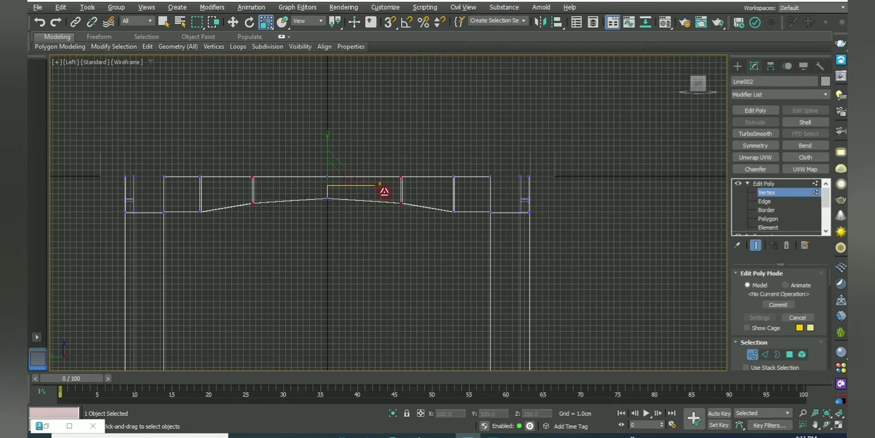
{"action": "key", "text": "alt+w"}
{"action": "left_click", "coordinate": [630, 328]}
{"action": "key", "text": "alt+w"}
Add Chamfer and TurboSmooth modifiers to the Line002 table frame.
{"action": "scroll", "coordinate": [605, 237], "scroll_direction": "up", "scroll_amount": 5}
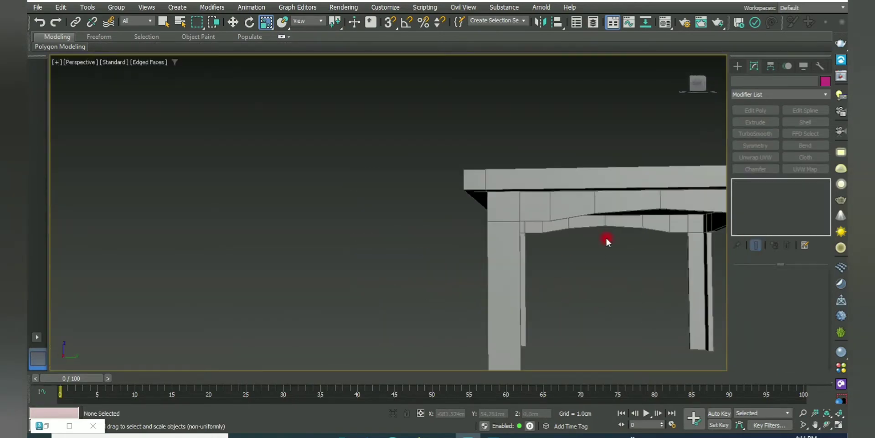
{"action": "middle_click_drag", "start_coordinate": [606, 237], "coordinate": [534, 254]}
{"action": "left_click", "coordinate": [488, 203]}
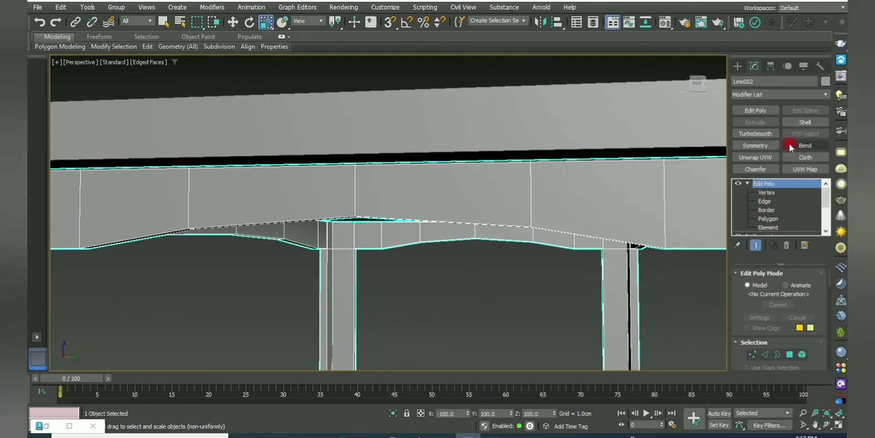
{"action": "left_click", "coordinate": [765, 169]}
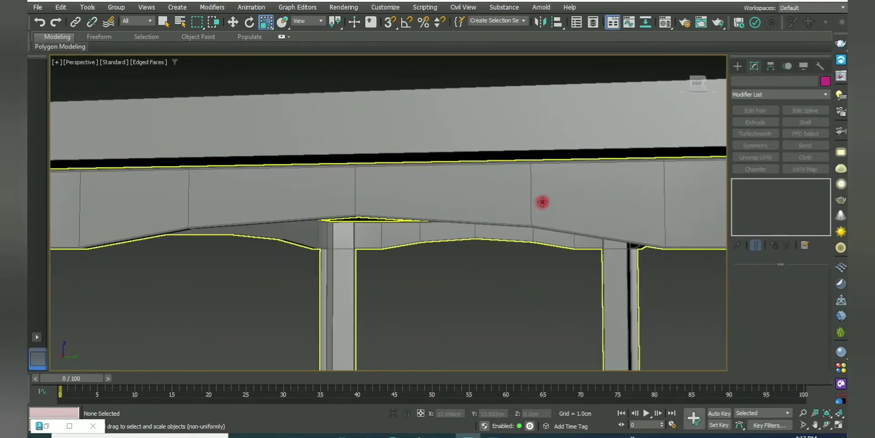
{"action": "left_click", "coordinate": [756, 133]}
Orbit around the frame, toggling edged faces, to check the smoothing at the leg-rail junctions.
{"action": "scroll", "coordinate": [516, 318], "scroll_direction": "down", "scroll_amount": 5}
{"action": "left_click", "coordinate": [516, 319]}
{"action": "middle_click_drag", "start_coordinate": [516, 319], "coordinate": [460, 272]}
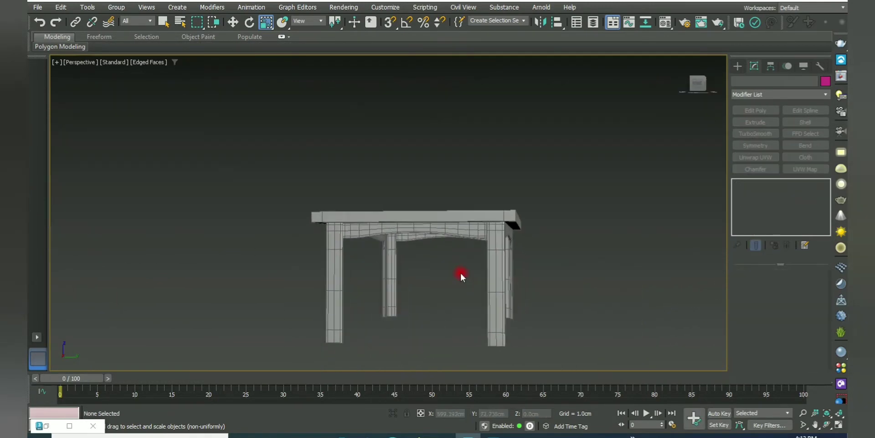
{"action": "key", "text": "F4"}
{"action": "scroll", "coordinate": [548, 263], "scroll_direction": "up", "scroll_amount": 3}
{"action": "scroll", "coordinate": [413, 212], "scroll_direction": "up", "scroll_amount": 3}
{"action": "mouse_move", "coordinate": [413, 212]}
{"action": "middle_mouse_down", "text": "alt"}
{"action": "mouse_move", "coordinate": [397, 201]}
{"action": "mouse_move", "coordinate": [516, 207]}
{"action": "mouse_move", "coordinate": [500, 211]}
{"action": "middle_mouse_up", "text": "alt"}
{"action": "scroll", "coordinate": [395, 221], "scroll_direction": "up", "scroll_amount": 4}
{"action": "left_click", "coordinate": [394, 221]}
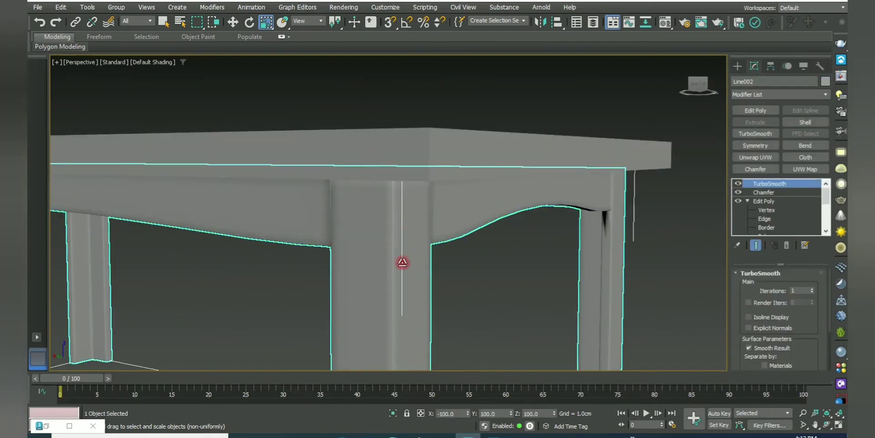
{"action": "key", "text": "F4"}
{"action": "middle_click_drag", "start_coordinate": [401, 260], "coordinate": [444, 274], "text": "alt"}
{"action": "scroll", "coordinate": [443, 214], "scroll_direction": "up", "scroll_amount": 3}
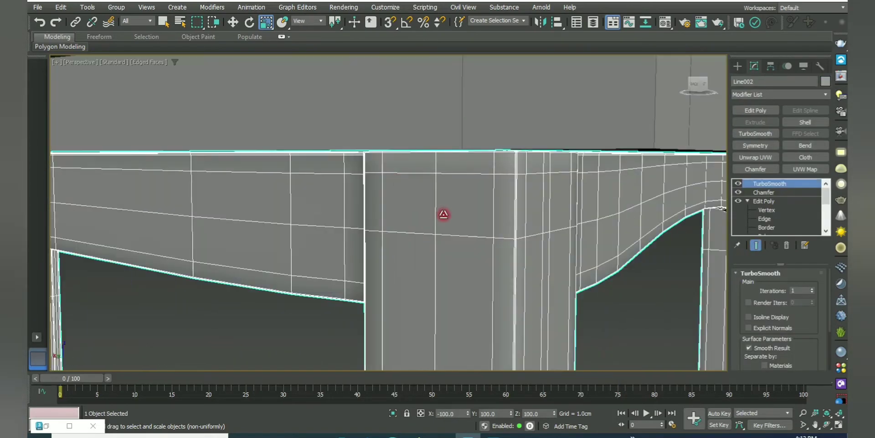
Raise the frame's TurboSmooth iterations to 2 and inspect the smoothed rails and underside.
{"action": "left_click", "coordinate": [812, 289]}
{"action": "key", "text": "F4"}
{"action": "scroll", "coordinate": [601, 291], "scroll_direction": "down", "scroll_amount": 3}
{"action": "middle_click_drag", "start_coordinate": [448, 291], "coordinate": [589, 248]}
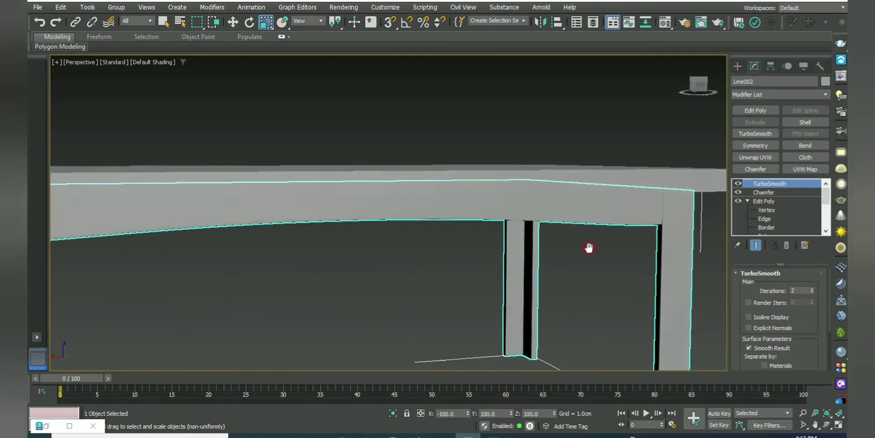
{"action": "scroll", "coordinate": [589, 247], "scroll_direction": "down", "scroll_amount": 5}
{"action": "scroll", "coordinate": [540, 270], "scroll_direction": "up", "scroll_amount": 5}
{"action": "mouse_move", "coordinate": [539, 269]}
{"action": "middle_mouse_down", "text": "alt"}
{"action": "mouse_move", "coordinate": [488, 256]}
{"action": "mouse_move", "coordinate": [535, 254]}
{"action": "mouse_move", "coordinate": [518, 263]}
{"action": "mouse_move", "coordinate": [422, 252]}
{"action": "middle_mouse_up", "text": "alt"}
{"action": "scroll", "coordinate": [408, 289], "scroll_direction": "up", "scroll_amount": 3}
{"action": "scroll", "coordinate": [409, 285], "scroll_direction": "down", "scroll_amount": 3}
Add a Chamfer modifier above Edit Poly on the Box001 tabletop to soften its edges.
{"action": "left_click", "coordinate": [409, 285]}
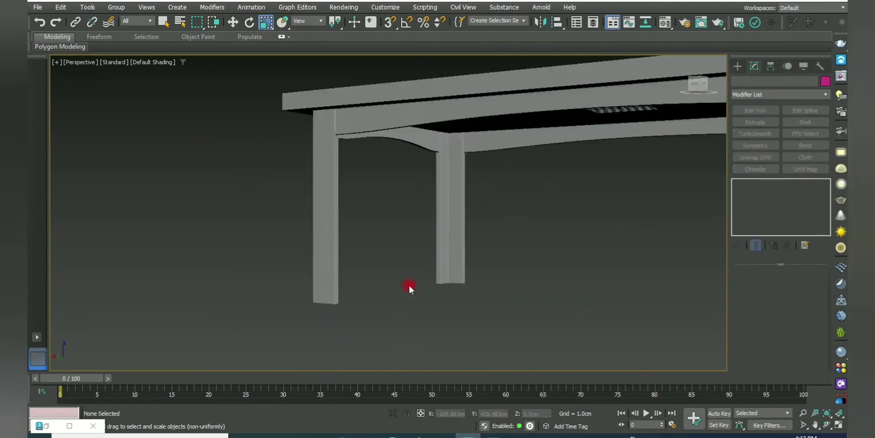
{"action": "scroll", "coordinate": [409, 285], "scroll_direction": "down", "scroll_amount": 3}
{"action": "scroll", "coordinate": [504, 283], "scroll_direction": "up", "scroll_amount": 2}
{"action": "left_click", "coordinate": [602, 219]}
{"action": "scroll", "coordinate": [601, 219], "scroll_direction": "up", "scroll_amount": 3}
{"action": "key", "text": "F4"}
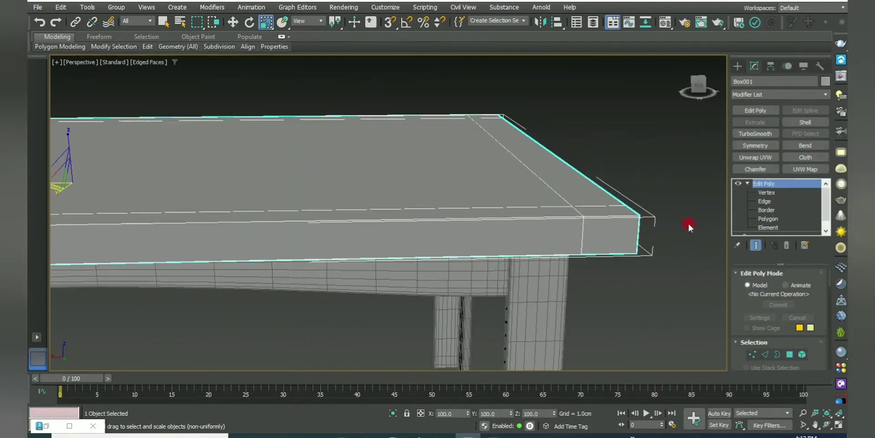
{"action": "left_click", "coordinate": [743, 201]}
{"action": "left_click", "coordinate": [755, 170]}
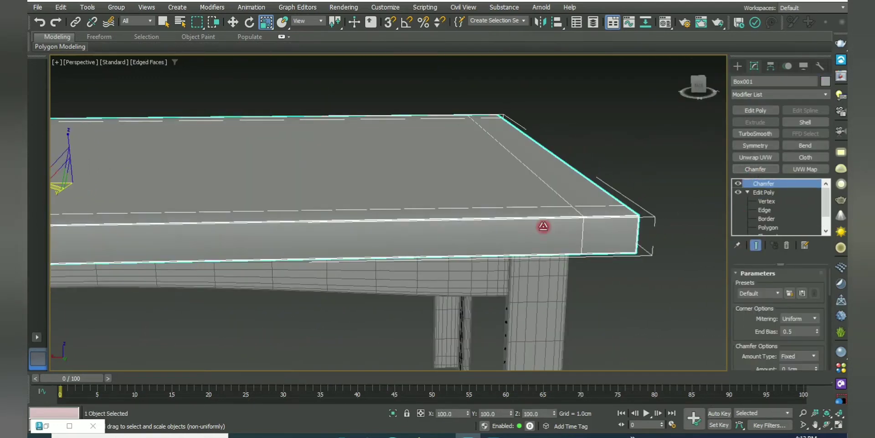
{"action": "scroll", "coordinate": [420, 238], "scroll_direction": "up", "scroll_amount": 4}
{"action": "mouse_move", "coordinate": [420, 238]}
{"action": "middle_mouse_down"}
{"action": "mouse_move", "coordinate": [529, 245]}
{"action": "mouse_move", "coordinate": [569, 272]}
{"action": "mouse_move", "coordinate": [437, 280]}
{"action": "middle_mouse_up"}
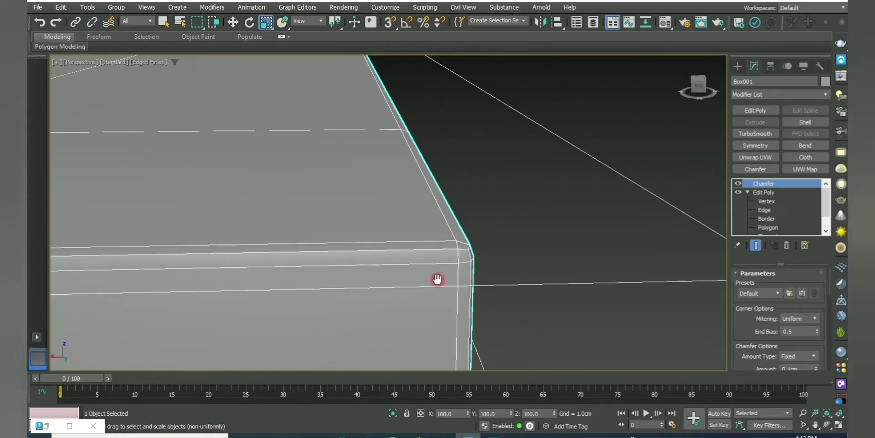
{"action": "scroll", "coordinate": [437, 280], "scroll_direction": "down", "scroll_amount": 3}
Zoom out to a low side view of the whole table and reselect the tabletop.
{"action": "left_click", "coordinate": [534, 297]}
{"action": "key", "text": "F4"}
{"action": "scroll", "coordinate": [510, 250], "scroll_direction": "down", "scroll_amount": 5}
{"action": "mouse_move", "coordinate": [485, 263]}
{"action": "middle_mouse_down", "text": "alt"}
{"action": "mouse_move", "coordinate": [469, 263]}
{"action": "mouse_move", "coordinate": [462, 226]}
{"action": "mouse_move", "coordinate": [468, 237]}
{"action": "middle_mouse_up", "text": "alt"}
{"action": "scroll", "coordinate": [462, 227], "scroll_direction": "up", "scroll_amount": 3}
{"action": "left_click", "coordinate": [458, 219]}
Shift-drag the tabletop down on Z to clone it as Box002, checking the reference photo.
{"action": "key", "text": "w"}
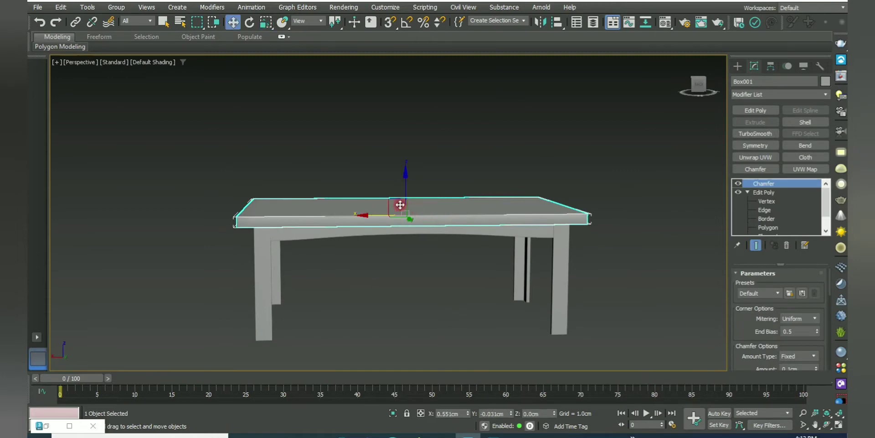
{"action": "left_click_drag", "start_coordinate": [406, 179], "coordinate": [404, 301], "text": "shift"}
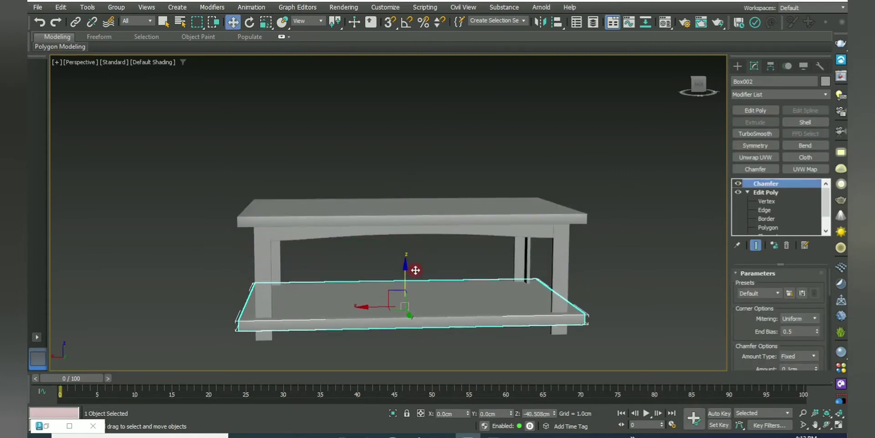
{"action": "key", "text": "Return"}
{"action": "left_click", "coordinate": [73, 429]}
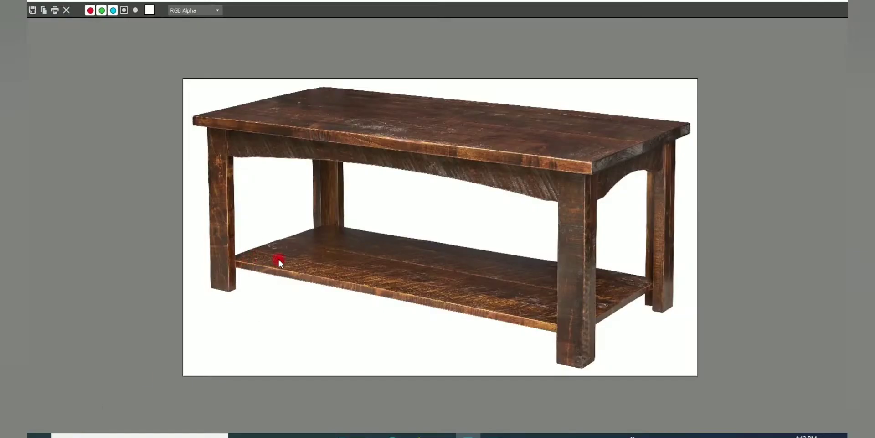
{"action": "left_click", "coordinate": [793, 4]}
In Top view, enter Box002's Edit Poly Vertex mode and move the left-side vertices inward.
{"action": "key", "text": "t"}
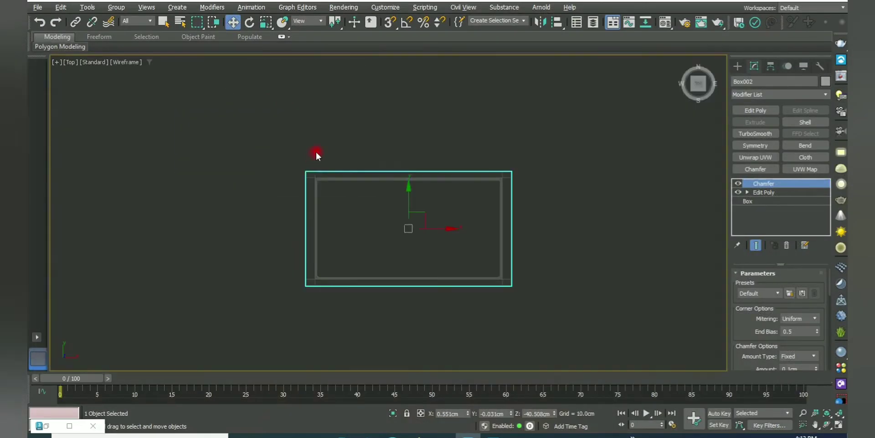
{"action": "scroll", "coordinate": [316, 151], "scroll_direction": "up", "scroll_amount": 3}
{"action": "key", "text": "z"}
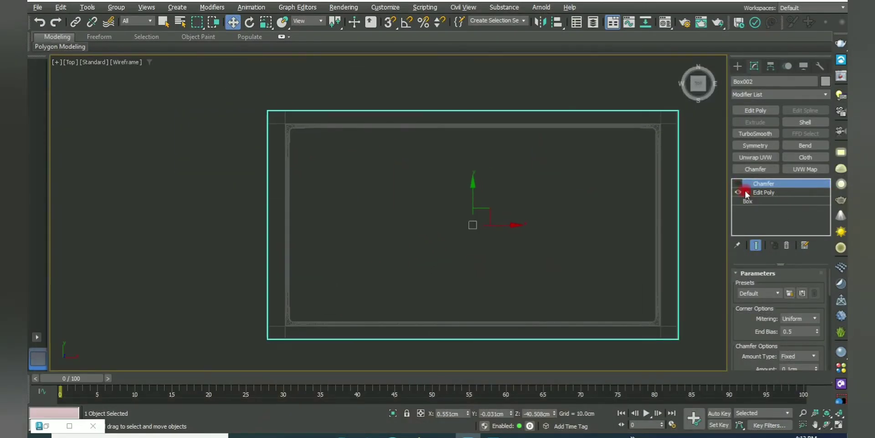
{"action": "left_click", "coordinate": [747, 194]}
{"action": "left_click", "coordinate": [767, 201]}
{"action": "left_click_drag", "start_coordinate": [204, 88], "coordinate": [345, 351]}
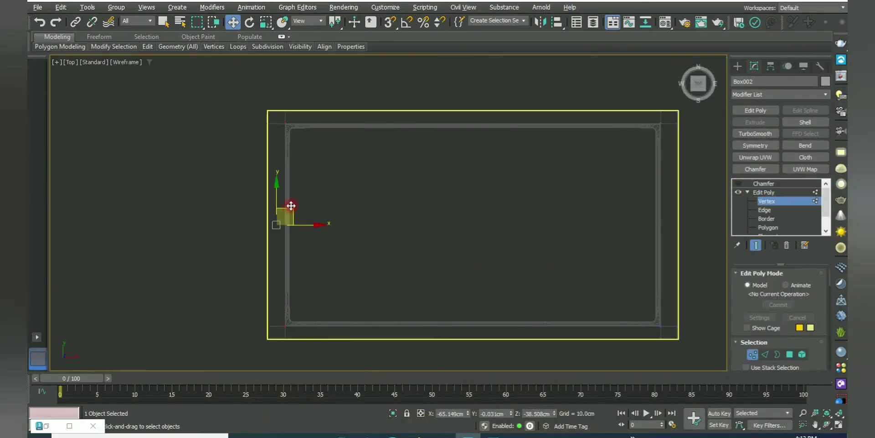
{"action": "left_click_drag", "start_coordinate": [292, 206], "coordinate": [331, 226]}
Nudge the side vertices into place and move the top-side vertices inward.
{"action": "scroll", "coordinate": [331, 226], "scroll_direction": "down", "scroll_amount": 3}
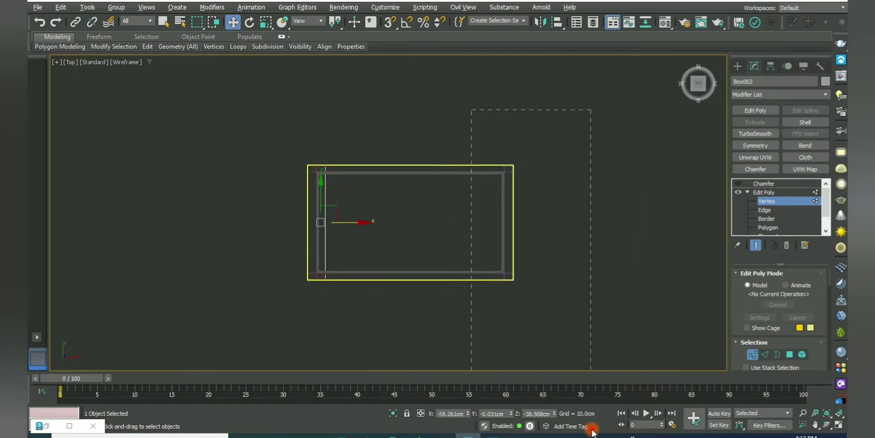
{"action": "scroll", "coordinate": [547, 251], "scroll_direction": "up", "scroll_amount": 5}
{"action": "left_click_drag", "start_coordinate": [547, 250], "coordinate": [516, 251]}
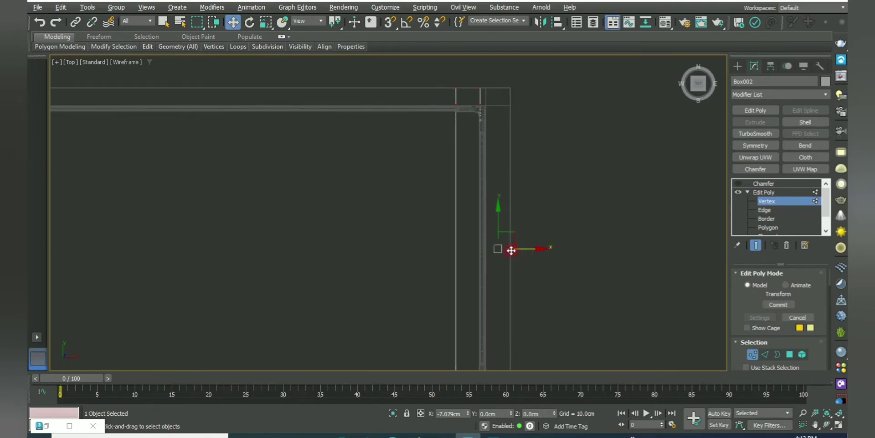
{"action": "scroll", "coordinate": [510, 251], "scroll_direction": "down", "scroll_amount": 4}
{"action": "left_click", "coordinate": [395, 215]}
{"action": "scroll", "coordinate": [381, 162], "scroll_direction": "up", "scroll_amount": 4}
{"action": "mouse_move", "coordinate": [381, 162]}
{"action": "left_mouse_down"}
{"action": "mouse_move", "coordinate": [394, 175]}
{"action": "mouse_move", "coordinate": [378, 177]}
{"action": "left_mouse_up"}
{"action": "scroll", "coordinate": [416, 233], "scroll_direction": "down", "scroll_amount": 4}
{"action": "scroll", "coordinate": [376, 189], "scroll_direction": "up", "scroll_amount": 3}
In Perspective, shift the selected shelf vertices to meet the leg and inspect the corner.
{"action": "key", "text": "alt+w"}
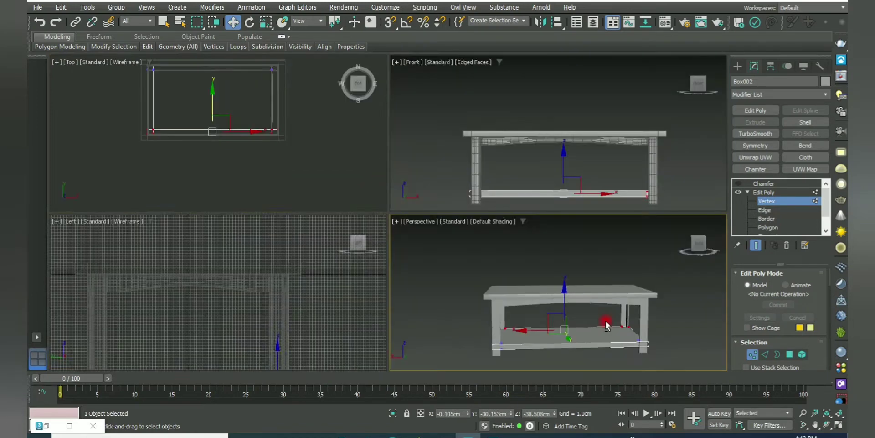
{"action": "key", "text": "alt+w"}
{"action": "scroll", "coordinate": [512, 299], "scroll_direction": "up", "scroll_amount": 3}
{"action": "scroll", "coordinate": [450, 229], "scroll_direction": "up", "scroll_amount": 5}
{"action": "middle_click_drag", "start_coordinate": [450, 229], "coordinate": [524, 244]}
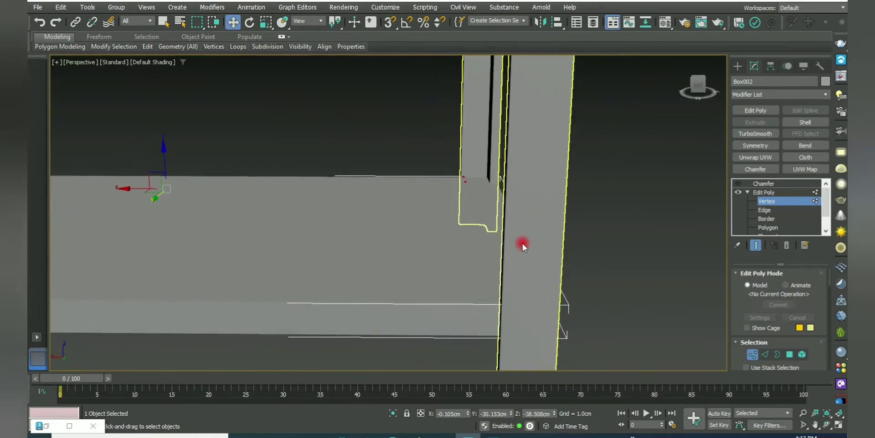
{"action": "scroll", "coordinate": [524, 244], "scroll_direction": "down", "scroll_amount": 3}
{"action": "mouse_move", "coordinate": [361, 91]}
{"action": "middle_mouse_down", "text": "alt"}
{"action": "mouse_move", "coordinate": [469, 219]}
{"action": "mouse_move", "coordinate": [417, 143]}
{"action": "middle_mouse_up", "text": "alt"}
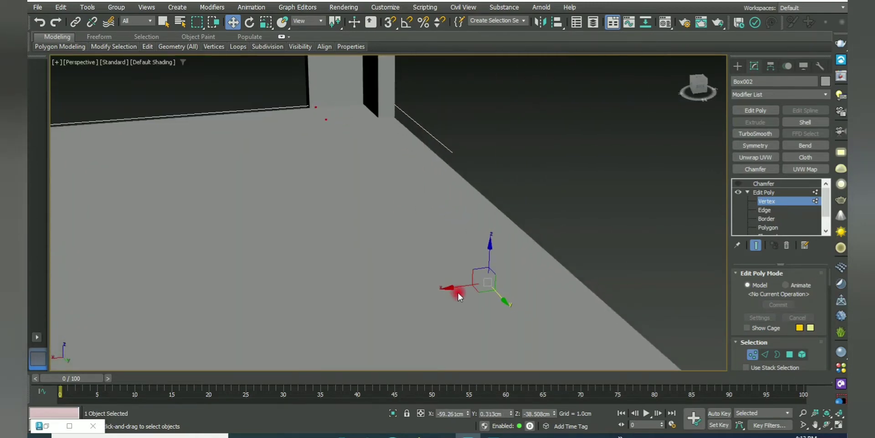
{"action": "left_click_drag", "start_coordinate": [457, 292], "coordinate": [431, 292]}
{"action": "key", "text": "F4"}
{"action": "scroll", "coordinate": [432, 292], "scroll_direction": "down", "scroll_amount": 5}
{"action": "scroll", "coordinate": [187, 177], "scroll_direction": "down", "scroll_amount": 2}
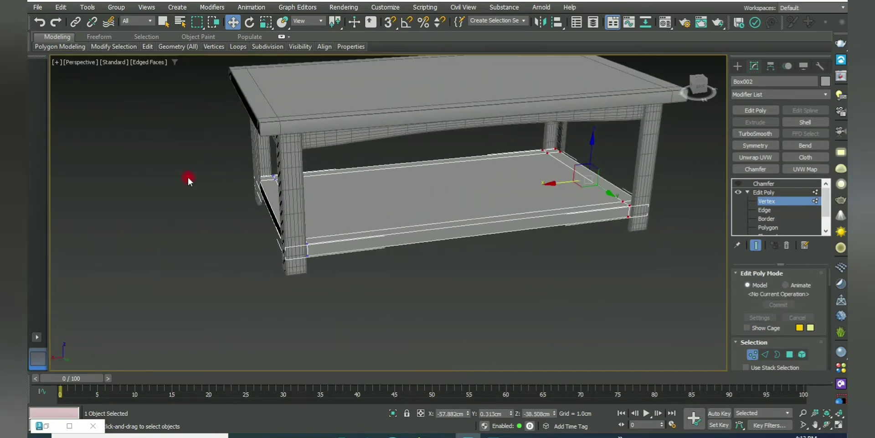
{"action": "scroll", "coordinate": [263, 258], "scroll_direction": "up", "scroll_amount": 6}
{"action": "middle_click_drag", "start_coordinate": [330, 319], "coordinate": [343, 245], "text": "alt"}
{"action": "scroll", "coordinate": [343, 245], "scroll_direction": "up", "scroll_amount": 3}
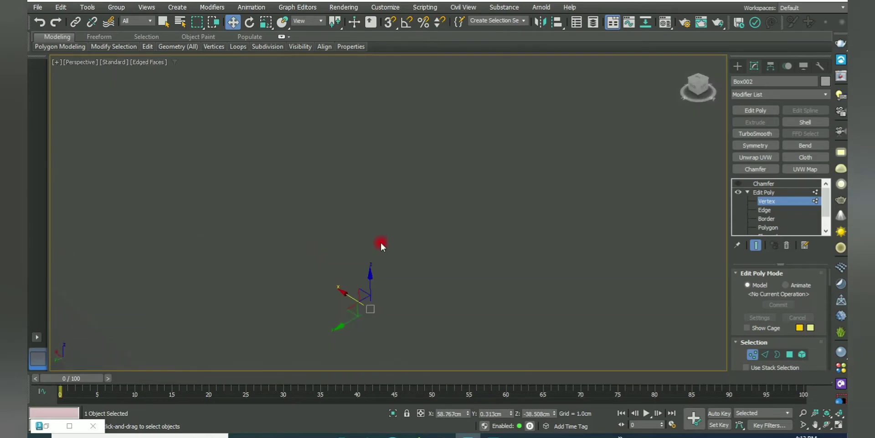
Move the selected shelf vertices in the plan view so the shelf fits inside the legs.
{"action": "key", "text": "alt+w"}
{"action": "scroll", "coordinate": [346, 172], "scroll_direction": "up", "scroll_amount": 2}
{"action": "scroll", "coordinate": [225, 180], "scroll_direction": "up", "scroll_amount": 4}
{"action": "left_click_drag", "start_coordinate": [225, 180], "coordinate": [214, 118]}
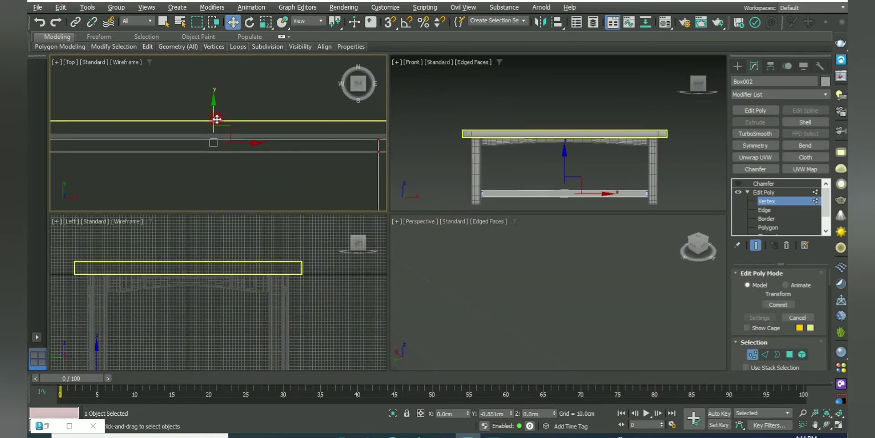
{"action": "scroll", "coordinate": [237, 93], "scroll_direction": "down", "scroll_amount": 5}
{"action": "scroll", "coordinate": [284, 110], "scroll_direction": "up", "scroll_amount": 5}
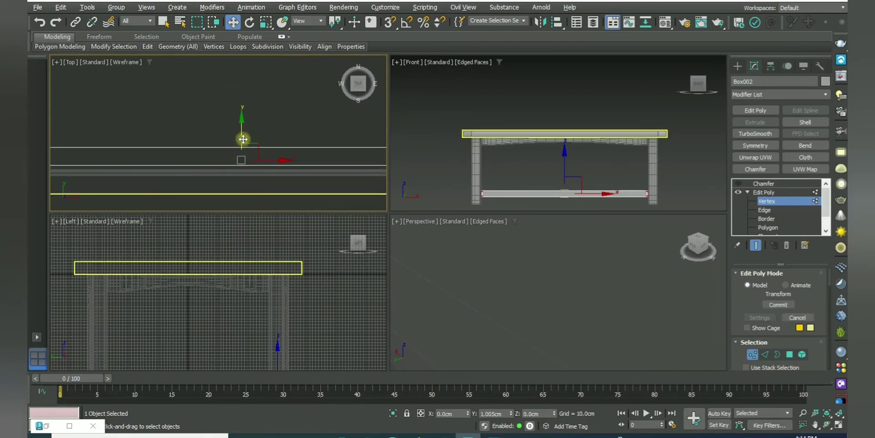
{"action": "key", "text": "alt+w"}
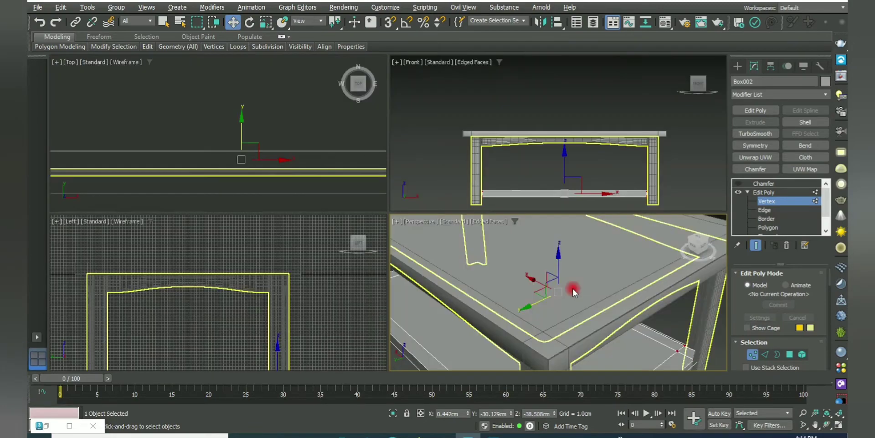
{"action": "scroll", "coordinate": [573, 288], "scroll_direction": "up", "scroll_amount": 5}
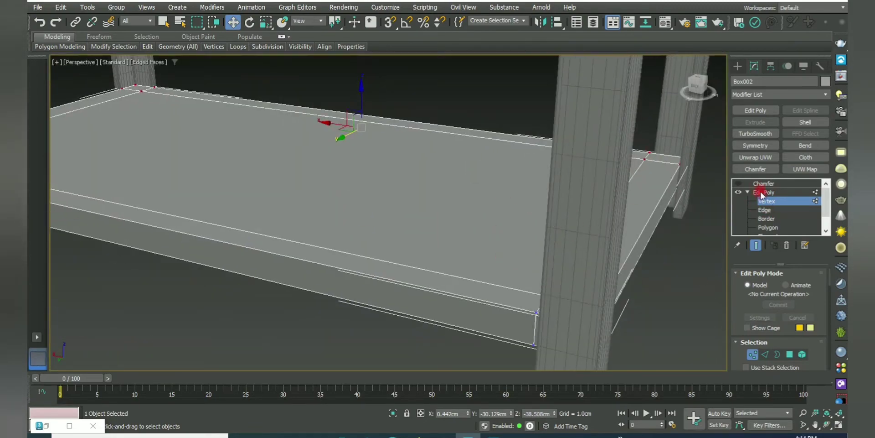
{"action": "key", "text": "alt+w"}
Lower the selected shelf vertices slightly in the side view.
{"action": "right_click", "coordinate": [268, 317]}
{"action": "key", "text": "alt+w"}
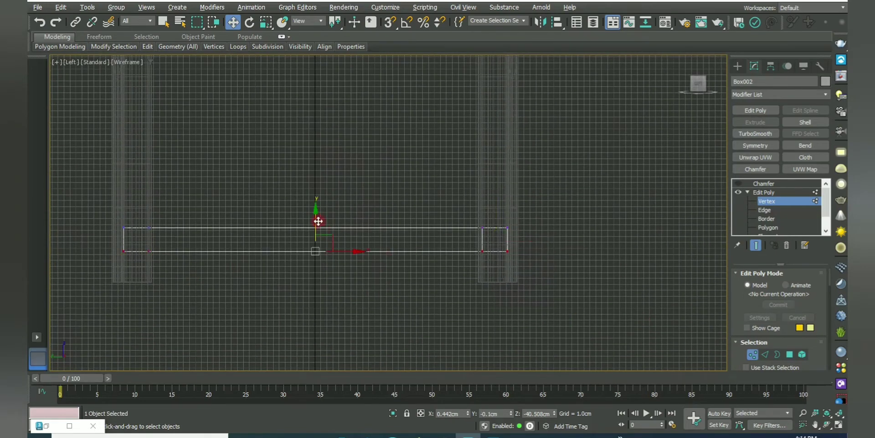
{"action": "left_click_drag", "start_coordinate": [318, 221], "coordinate": [312, 211]}
{"action": "key", "text": "alt+w"}
{"action": "right_click", "coordinate": [635, 285]}
{"action": "key", "text": "alt+w"}
{"action": "left_click", "coordinate": [743, 185]}
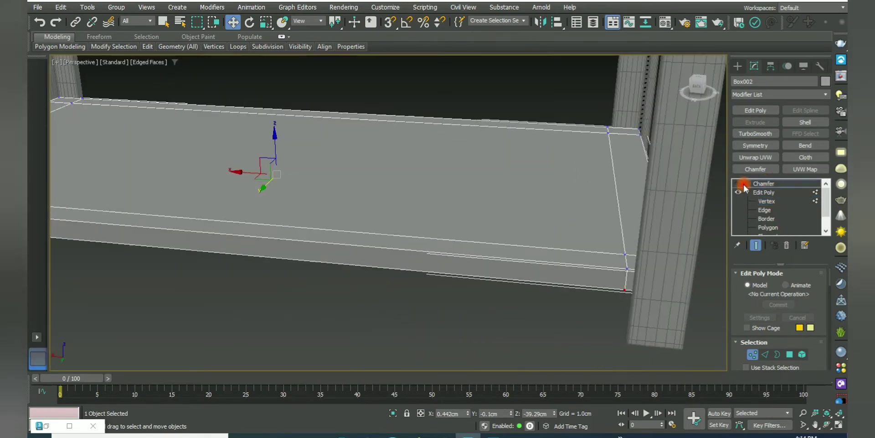
{"action": "mouse_move", "coordinate": [529, 308]}
{"action": "middle_mouse_down"}
{"action": "mouse_move", "coordinate": [389, 199]}
{"action": "mouse_move", "coordinate": [506, 224]}
{"action": "middle_mouse_up"}
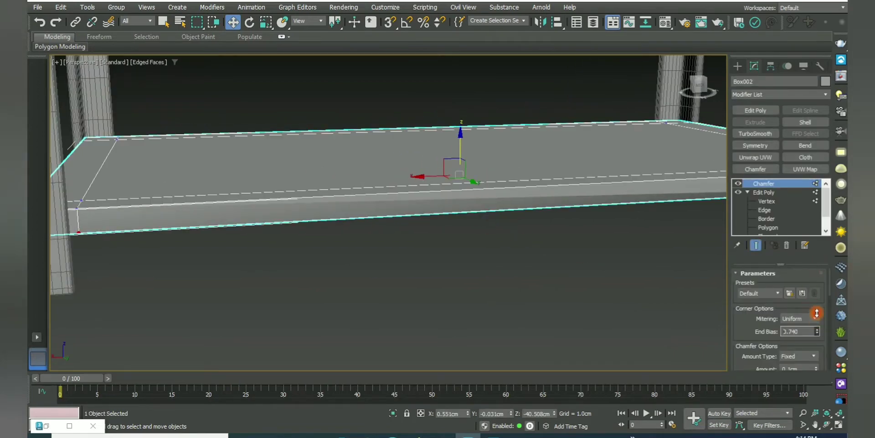
Replace the shelf's Chamfer modifier with a fresh Chamfer.
{"action": "right_click", "coordinate": [761, 185]}
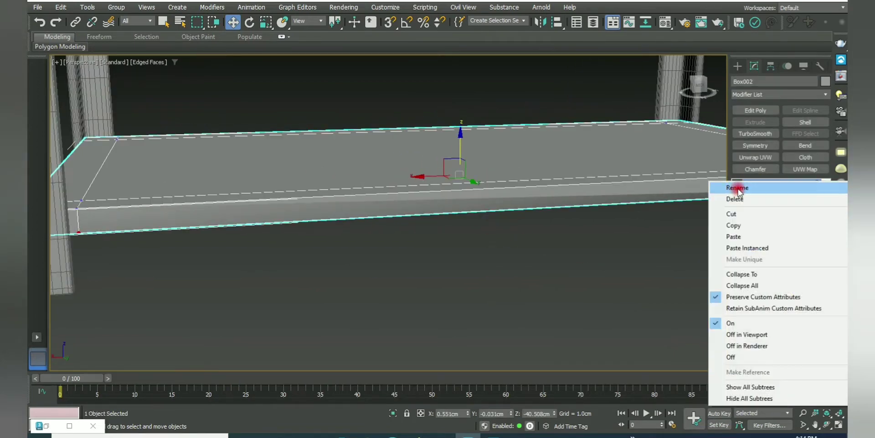
{"action": "left_click", "coordinate": [739, 196]}
{"action": "left_click", "coordinate": [766, 193]}
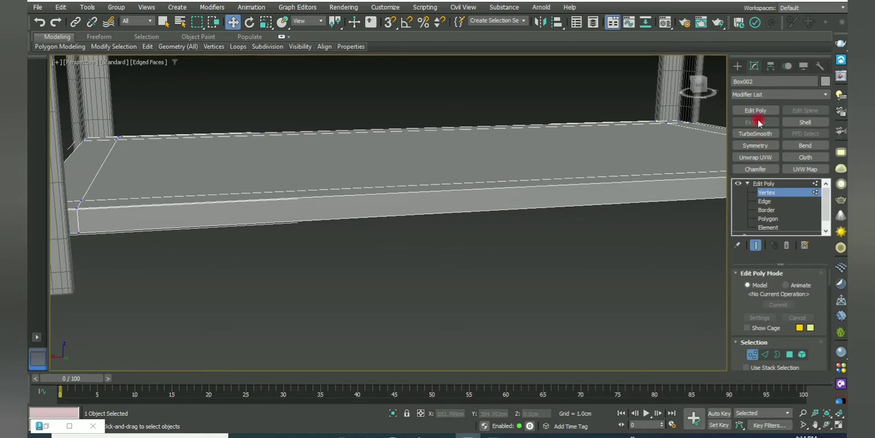
{"action": "left_click", "coordinate": [761, 170]}
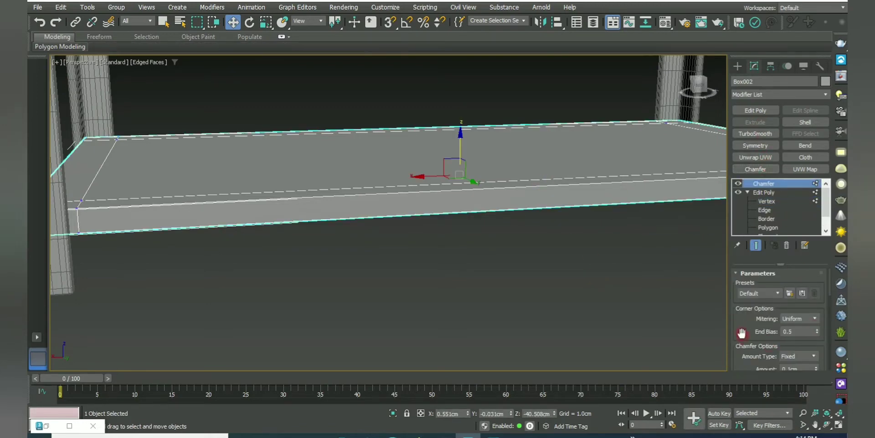
Widen the chamfer amount on the shelf edges.
{"action": "scroll", "coordinate": [816, 315], "scroll_direction": "down", "scroll_amount": 3}
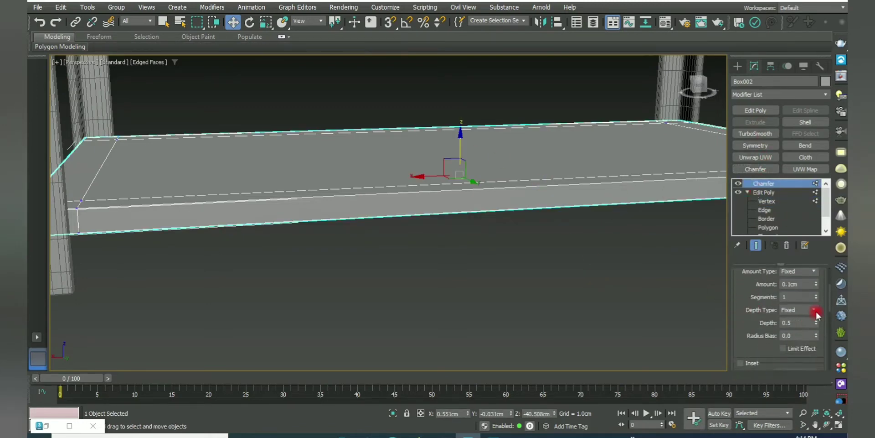
{"action": "left_click", "coordinate": [765, 193]}
{"action": "left_click", "coordinate": [763, 183]}
{"action": "scroll", "coordinate": [456, 226], "scroll_direction": "up", "scroll_amount": 5}
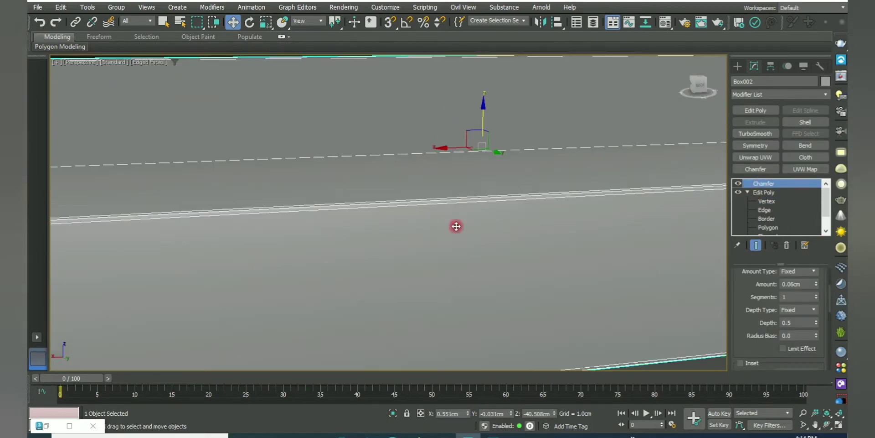
{"action": "left_click_drag", "start_coordinate": [739, 297], "coordinate": [739, 337]}
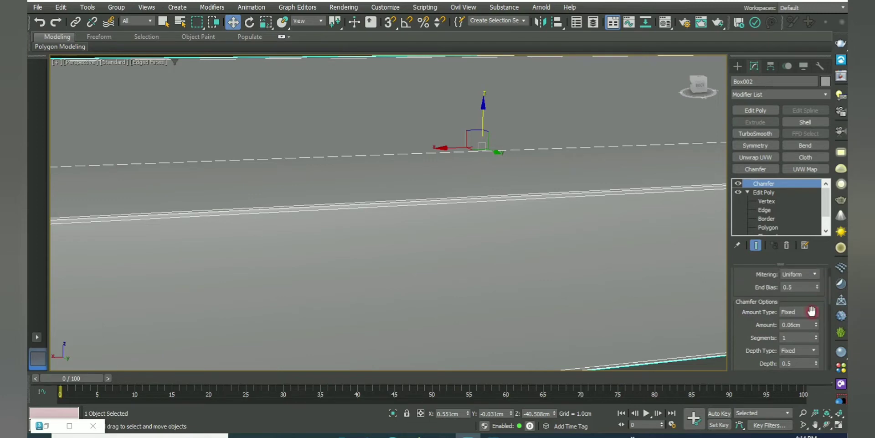
{"action": "left_click_drag", "start_coordinate": [816, 324], "coordinate": [841, 237]}
{"action": "scroll", "coordinate": [616, 251], "scroll_direction": "down", "scroll_amount": 2}
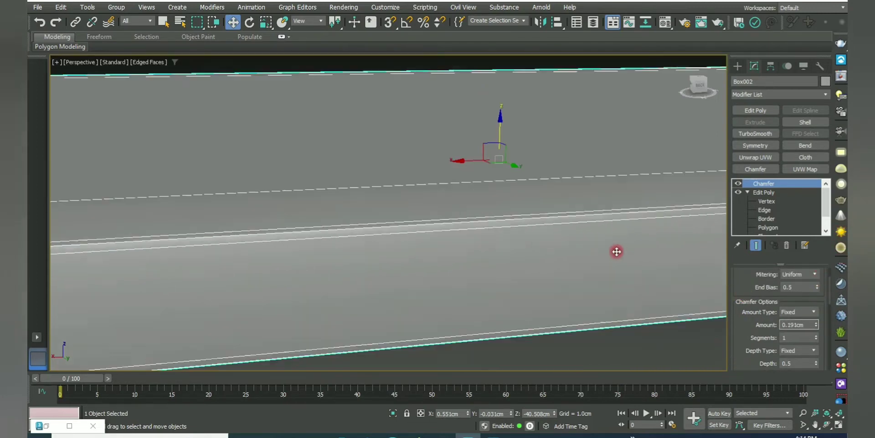
{"action": "scroll", "coordinate": [485, 351], "scroll_direction": "down", "scroll_amount": 3}
{"action": "left_click", "coordinate": [485, 352]}
Orbit to higher and front-on views of the table and select the tabletop.
{"action": "scroll", "coordinate": [399, 306], "scroll_direction": "down", "scroll_amount": 3}
{"action": "mouse_move", "coordinate": [435, 306]}
{"action": "middle_mouse_down", "text": "alt"}
{"action": "mouse_move", "coordinate": [357, 262]}
{"action": "mouse_move", "coordinate": [420, 193]}
{"action": "middle_mouse_up", "text": "alt"}
{"action": "scroll", "coordinate": [506, 219], "scroll_direction": "up", "scroll_amount": 3}
{"action": "scroll", "coordinate": [508, 218], "scroll_direction": "down", "scroll_amount": 3}
{"action": "mouse_move", "coordinate": [507, 218]}
{"action": "middle_mouse_down", "text": "alt"}
{"action": "mouse_move", "coordinate": [420, 226]}
{"action": "mouse_move", "coordinate": [408, 260]}
{"action": "mouse_move", "coordinate": [448, 284]}
{"action": "middle_mouse_up", "text": "alt"}
{"action": "scroll", "coordinate": [420, 226], "scroll_direction": "up", "scroll_amount": 3}
{"action": "scroll", "coordinate": [391, 233], "scroll_direction": "down", "scroll_amount": 2}
{"action": "scroll", "coordinate": [447, 284], "scroll_direction": "up", "scroll_amount": 5}
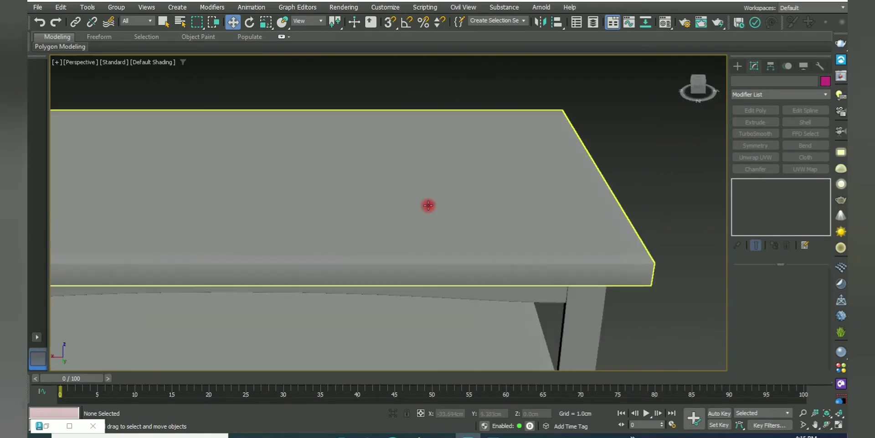
{"action": "left_click", "coordinate": [428, 204]}
{"action": "scroll", "coordinate": [457, 228], "scroll_direction": "down", "scroll_amount": 3}
{"action": "scroll", "coordinate": [555, 254], "scroll_direction": "down", "scroll_amount": 2}
{"action": "middle_click_drag", "start_coordinate": [555, 254], "coordinate": [578, 270], "text": "alt"}
{"action": "left_click", "coordinate": [585, 293]}
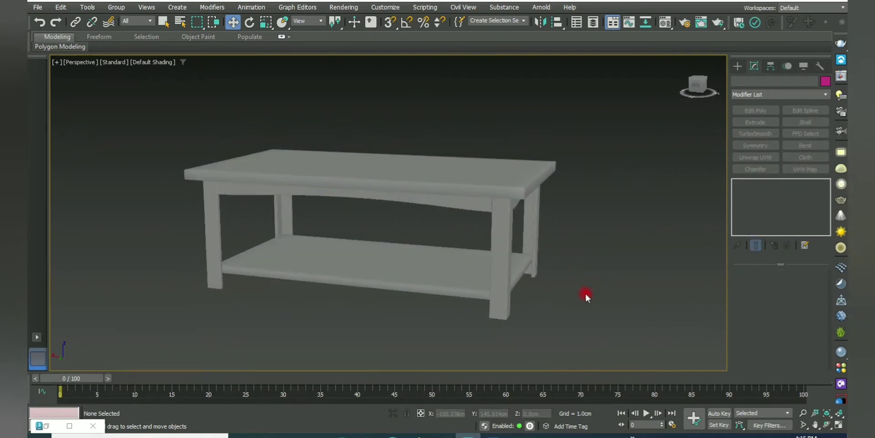
Move closer and turn on Edged Faces with the Box001 tabletop selected.
{"action": "left_click", "coordinate": [477, 170]}
{"action": "scroll", "coordinate": [519, 198], "scroll_direction": "up", "scroll_amount": 3}
{"action": "middle_click_drag", "start_coordinate": [519, 198], "coordinate": [636, 319], "text": "alt"}
{"action": "left_click", "coordinate": [636, 319]}
{"action": "scroll", "coordinate": [564, 251], "scroll_direction": "down", "scroll_amount": 3}
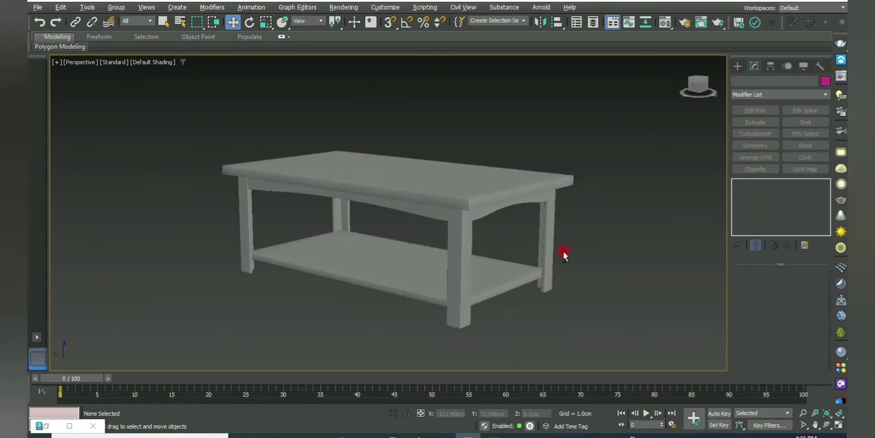
{"action": "middle_click_drag", "start_coordinate": [456, 250], "coordinate": [450, 190], "text": "alt"}
{"action": "left_click", "coordinate": [449, 189]}
{"action": "key", "text": "F4"}
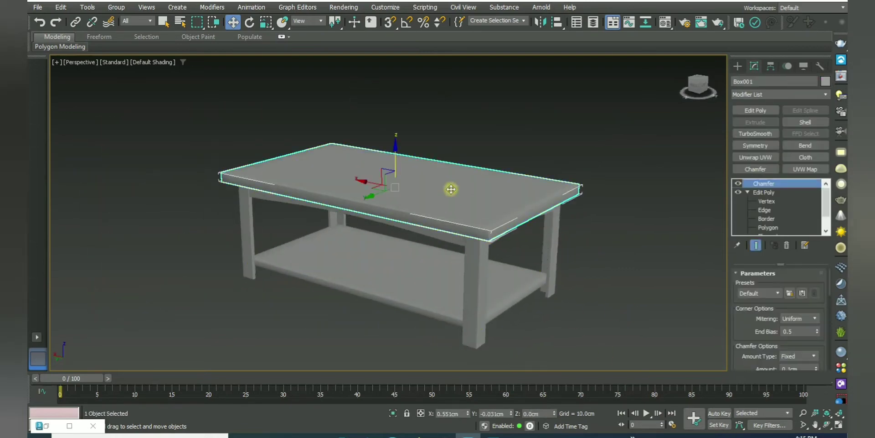
{"action": "scroll", "coordinate": [482, 296], "scroll_direction": "up", "scroll_amount": 3}
{"action": "left_click", "coordinate": [539, 180]}
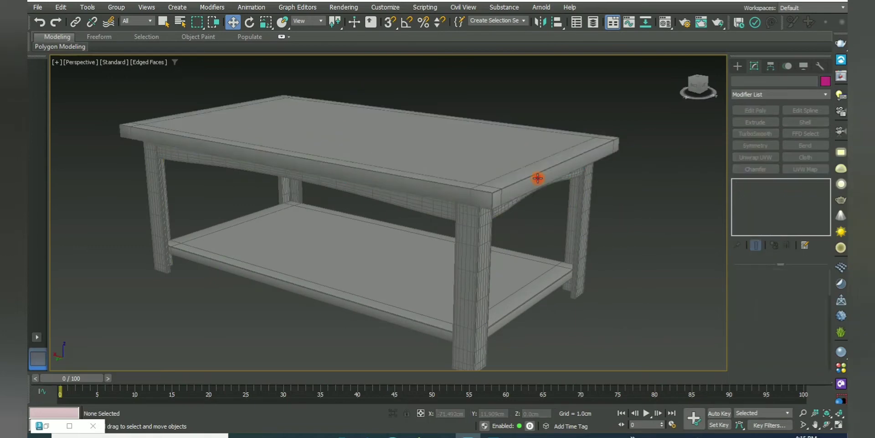
{"action": "left_click", "coordinate": [459, 143]}
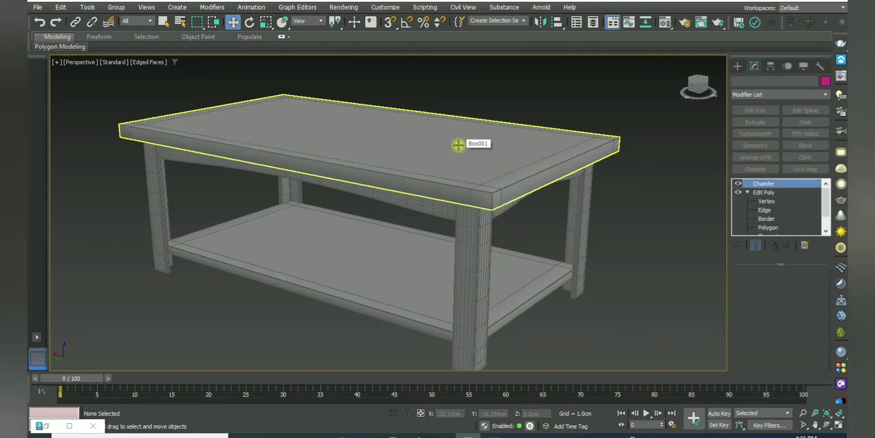
Apply a VRayBlendMtl to the tabletop with a VRayMtl as its base material.
{"action": "left_click", "coordinate": [667, 22]}
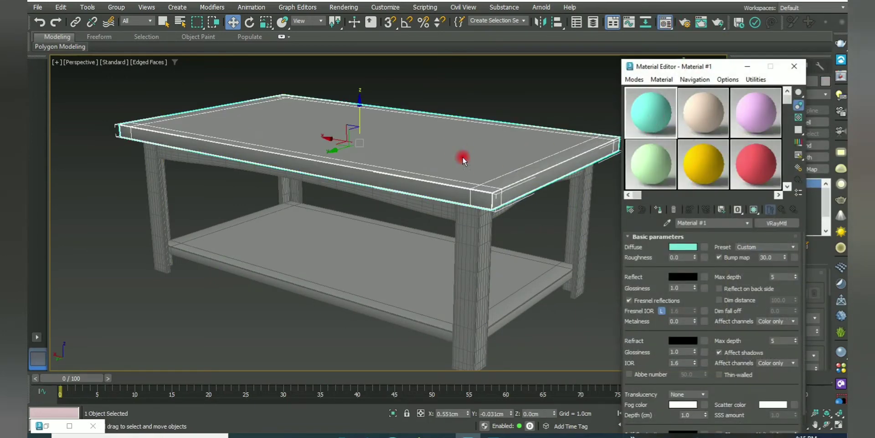
{"action": "left_click_drag", "start_coordinate": [462, 156], "coordinate": [458, 157]}
{"action": "left_click", "coordinate": [632, 211]}
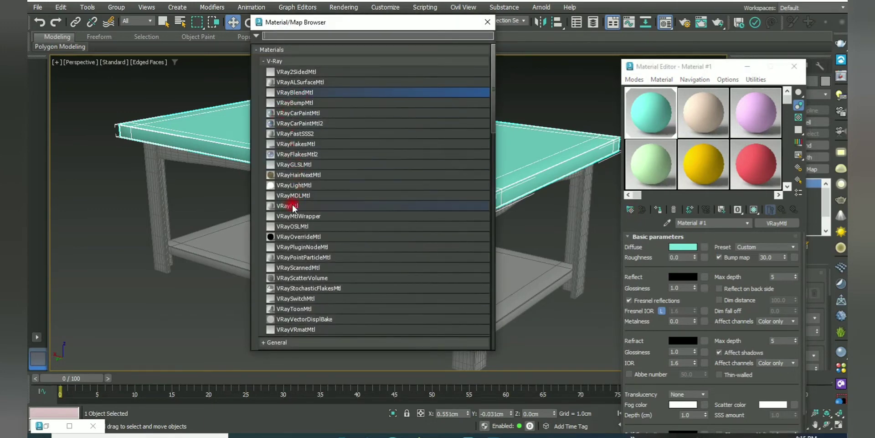
{"action": "double_click", "coordinate": [288, 93]}
{"action": "left_click", "coordinate": [487, 22]}
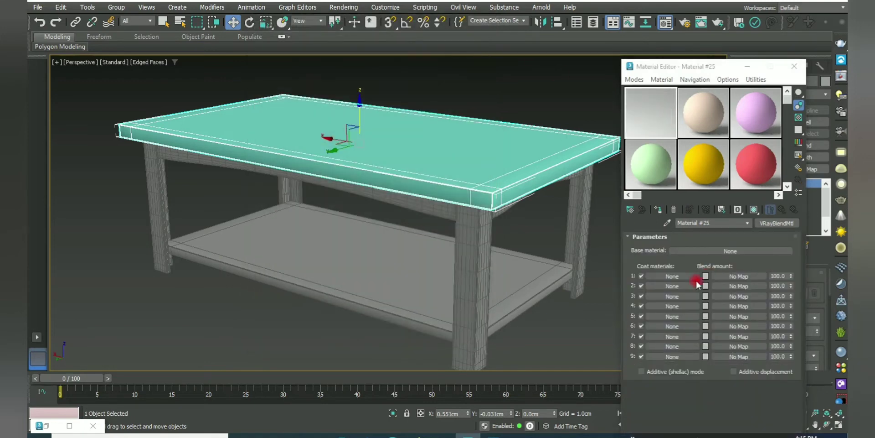
{"action": "left_click", "coordinate": [750, 252]}
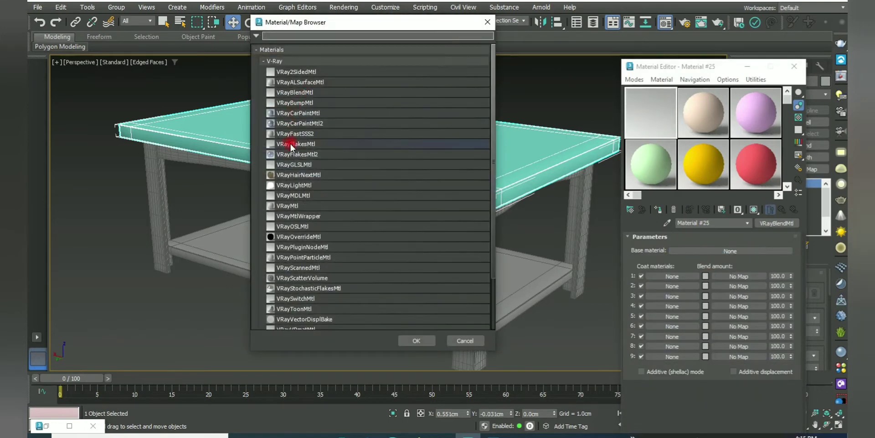
{"action": "double_click", "coordinate": [289, 206]}
Load wood1.jpg as the base VRayMtl's diffuse VRayBitmap and show it shaded in the viewport.
{"action": "left_click", "coordinate": [707, 246]}
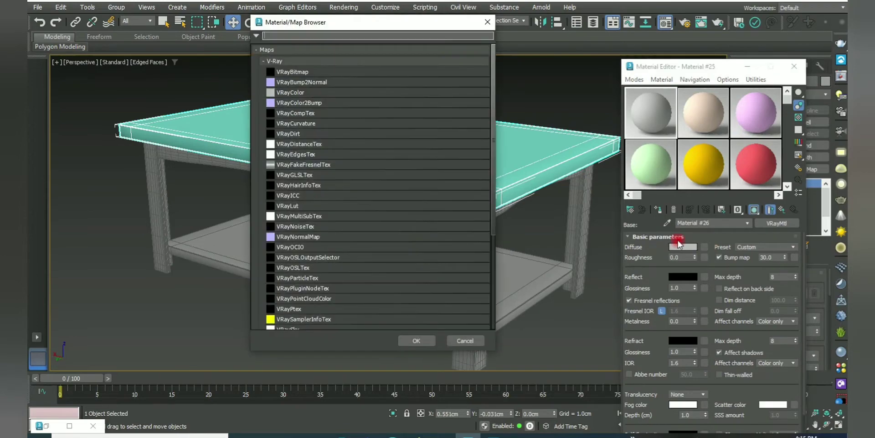
{"action": "double_click", "coordinate": [300, 73]}
{"action": "left_click", "coordinate": [438, 238]}
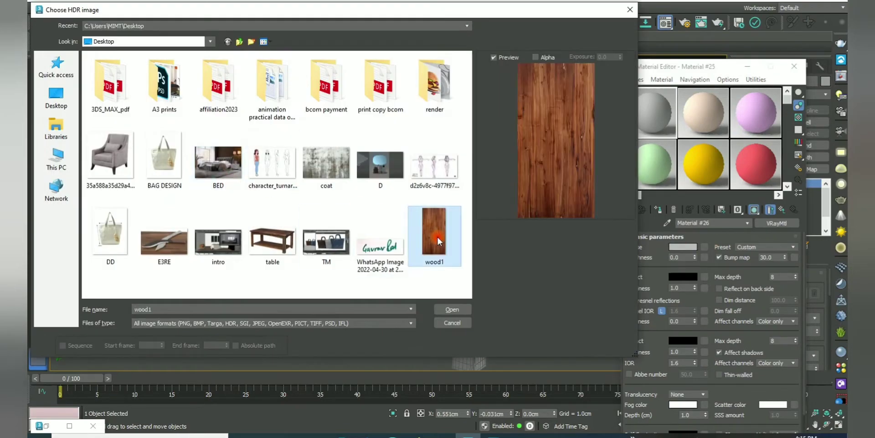
{"action": "left_click", "coordinate": [452, 310]}
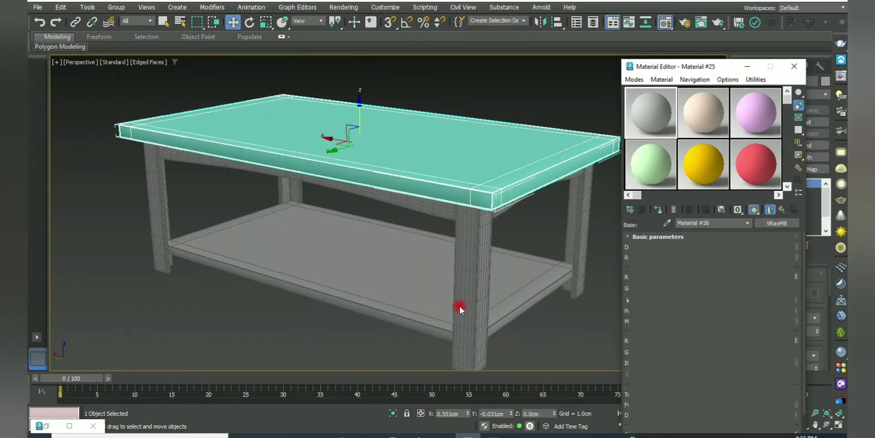
{"action": "left_click", "coordinate": [659, 209]}
{"action": "left_click", "coordinate": [754, 209]}
{"action": "middle_click_drag", "start_coordinate": [348, 248], "coordinate": [357, 287], "text": "alt"}
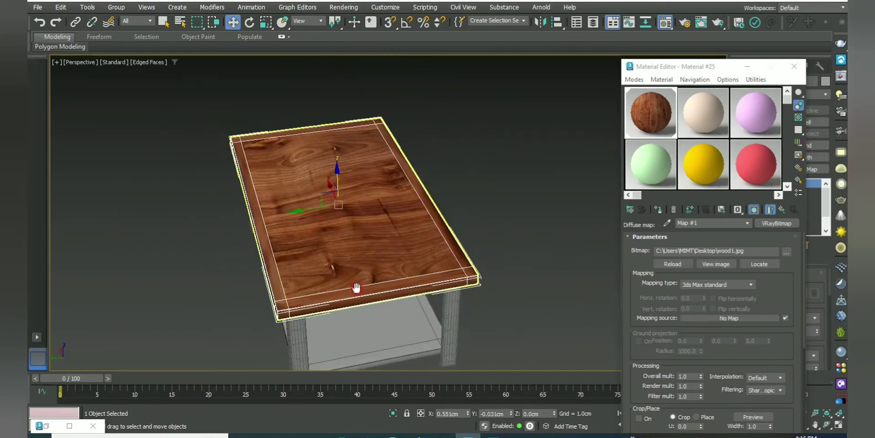
{"action": "scroll", "coordinate": [356, 288], "scroll_direction": "up", "scroll_amount": 5}
{"action": "scroll", "coordinate": [363, 268], "scroll_direction": "up", "scroll_amount": 3}
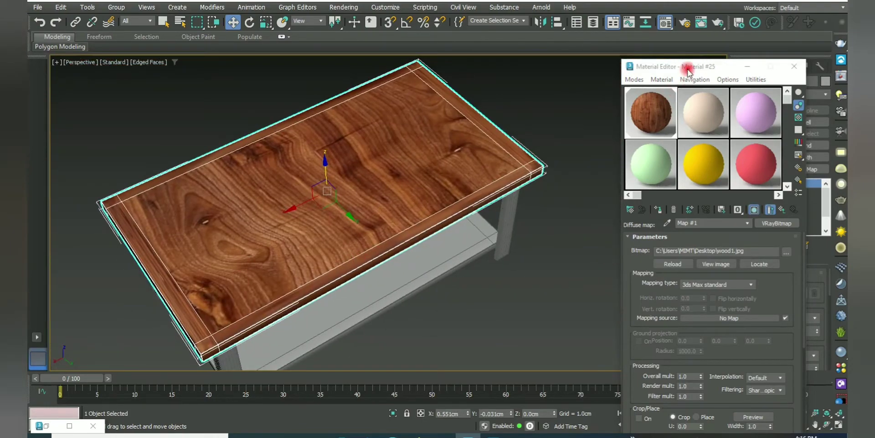
{"action": "left_click_drag", "start_coordinate": [689, 68], "coordinate": [640, 396]}
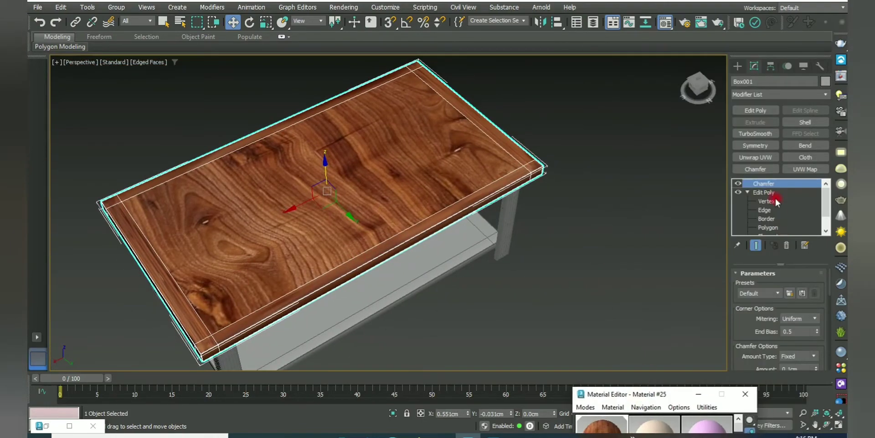
Add a UVW Map modifier to the tabletop and set its mapping to Box.
{"action": "left_click", "coordinate": [804, 170]}
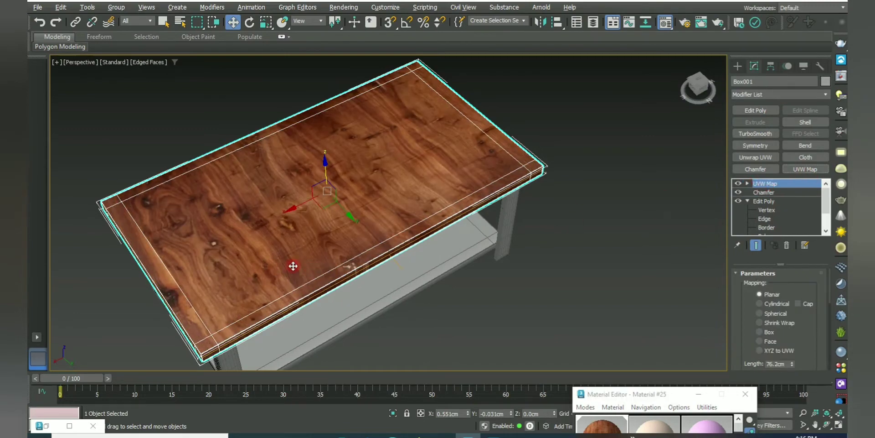
{"action": "scroll", "coordinate": [293, 266], "scroll_direction": "up", "scroll_amount": 5}
{"action": "mouse_move", "coordinate": [230, 299]}
{"action": "middle_mouse_down", "text": "alt"}
{"action": "mouse_move", "coordinate": [268, 256]}
{"action": "mouse_move", "coordinate": [296, 315]}
{"action": "middle_mouse_up", "text": "alt"}
{"action": "scroll", "coordinate": [260, 277], "scroll_direction": "up", "scroll_amount": 3}
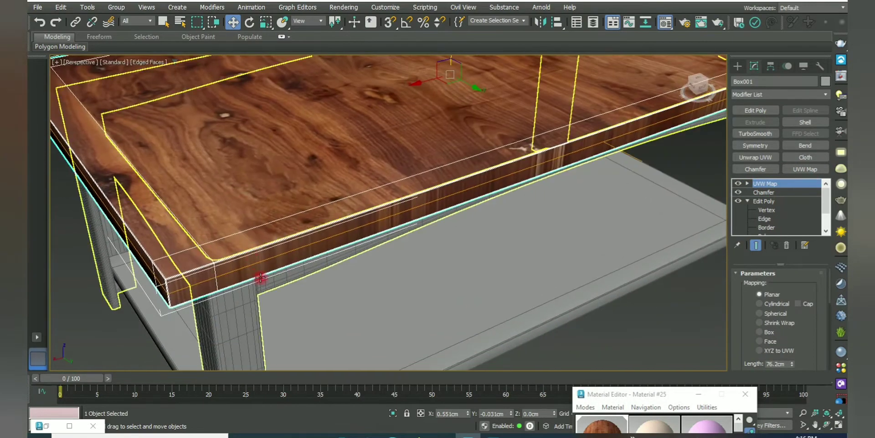
{"action": "left_click", "coordinate": [757, 325]}
{"action": "left_click", "coordinate": [761, 332]}
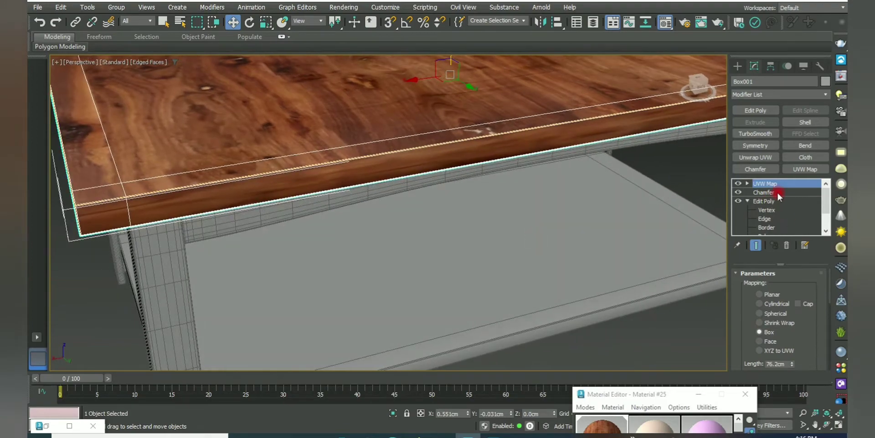
{"action": "scroll", "coordinate": [469, 254], "scroll_direction": "up", "scroll_amount": 3}
{"action": "mouse_move", "coordinate": [469, 254]}
{"action": "middle_mouse_down", "text": "alt"}
{"action": "mouse_move", "coordinate": [442, 217]}
{"action": "mouse_move", "coordinate": [478, 236]}
{"action": "middle_mouse_up", "text": "alt"}
{"action": "scroll", "coordinate": [424, 225], "scroll_direction": "down", "scroll_amount": 5}
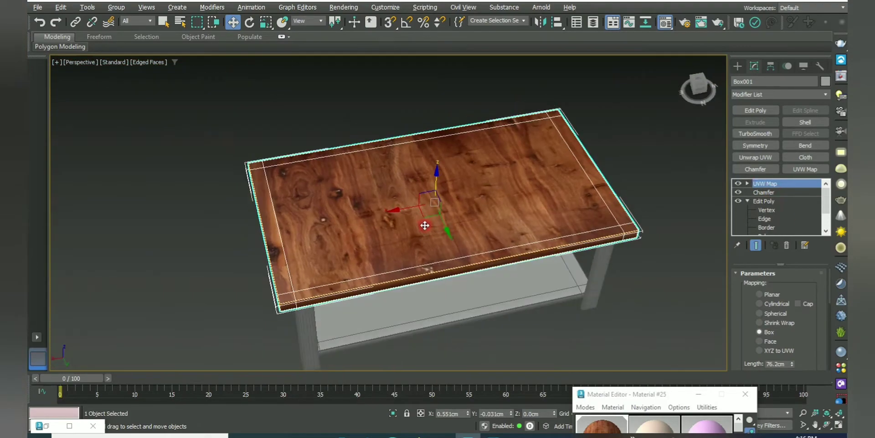
{"action": "scroll", "coordinate": [236, 227], "scroll_direction": "up", "scroll_amount": 5}
Rotate the UVW Map gizmo 90° about Z to turn the wood grain.
{"action": "left_click", "coordinate": [764, 193]}
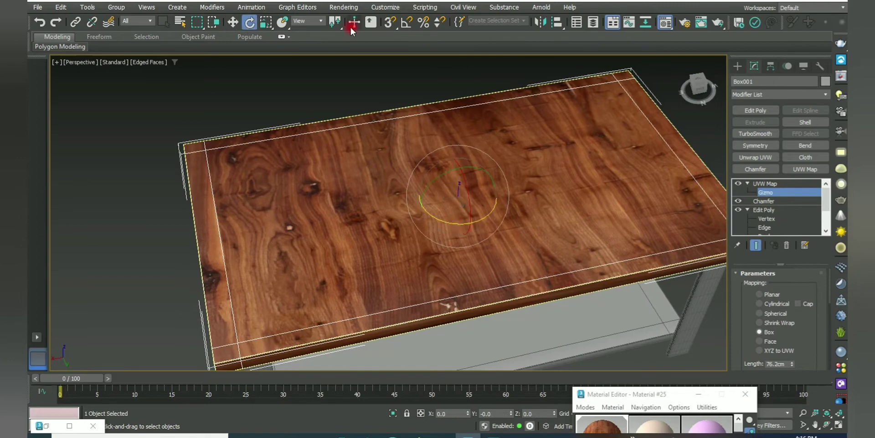
{"action": "left_click_drag", "start_coordinate": [449, 223], "coordinate": [496, 222]}
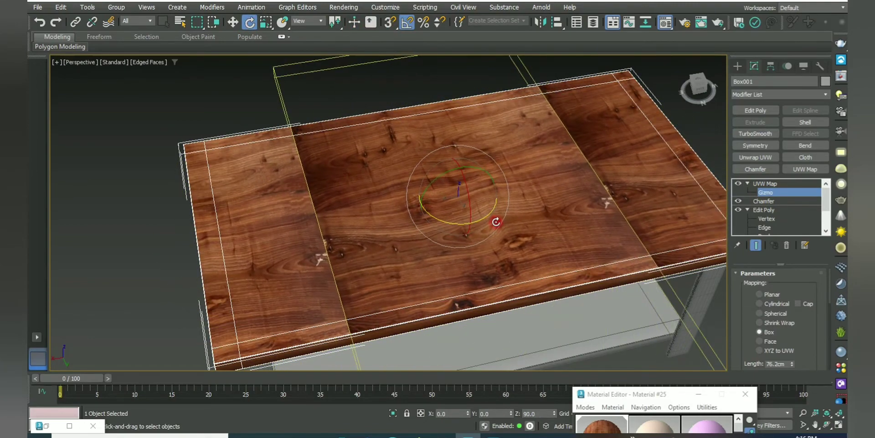
{"action": "scroll", "coordinate": [432, 228], "scroll_direction": "down", "scroll_amount": 2}
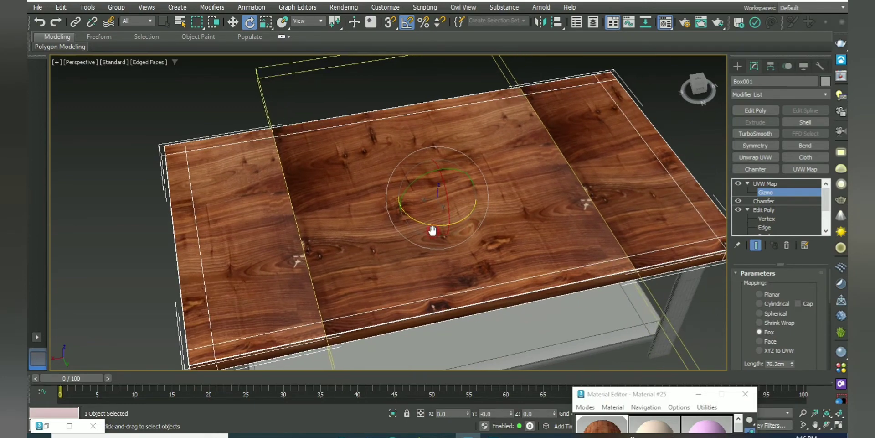
{"action": "scroll", "coordinate": [360, 222], "scroll_direction": "down", "scroll_amount": 5}
Scale the UVW Map gizmo to stretch the wood texture along the table.
{"action": "key", "text": "r"}
{"action": "mouse_move", "coordinate": [295, 201]}
{"action": "middle_mouse_down", "text": "alt"}
{"action": "mouse_move", "coordinate": [265, 200]}
{"action": "mouse_move", "coordinate": [352, 205]}
{"action": "middle_mouse_up", "text": "alt"}
{"action": "scroll", "coordinate": [352, 188], "scroll_direction": "up", "scroll_amount": 5}
{"action": "scroll", "coordinate": [352, 187], "scroll_direction": "down", "scroll_amount": 3}
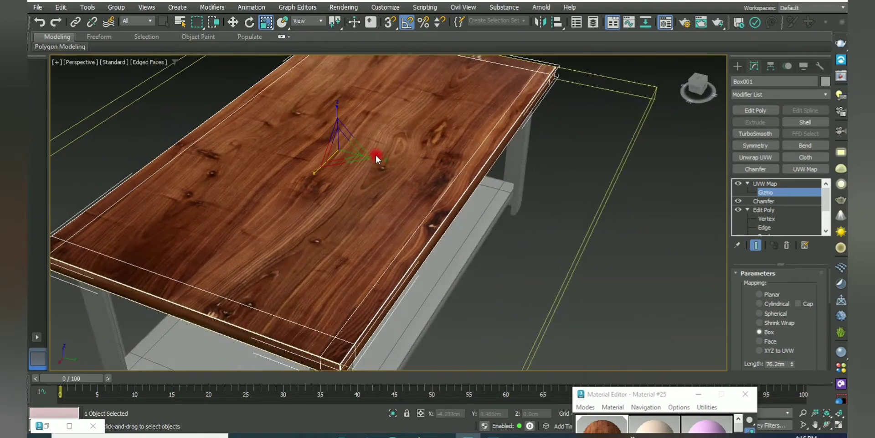
{"action": "left_click_drag", "start_coordinate": [376, 155], "coordinate": [391, 162]}
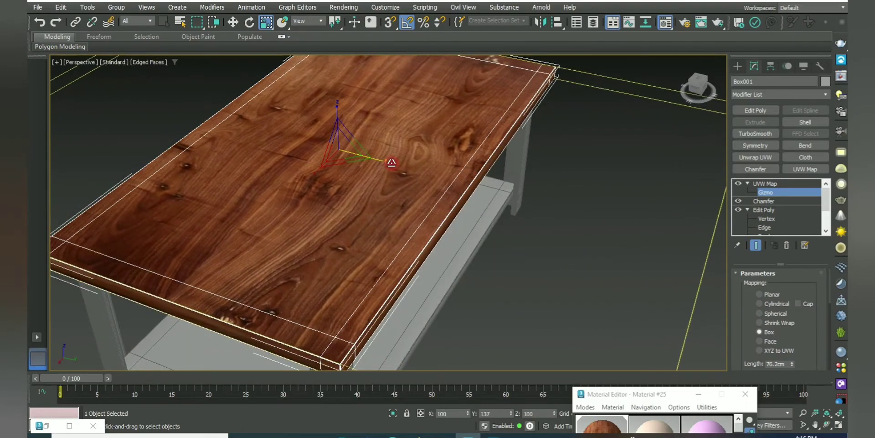
{"action": "scroll", "coordinate": [391, 162], "scroll_direction": "down", "scroll_amount": 4}
{"action": "scroll", "coordinate": [354, 245], "scroll_direction": "up", "scroll_amount": 4}
{"action": "mouse_move", "coordinate": [327, 234]}
{"action": "middle_mouse_down", "text": "alt"}
{"action": "mouse_move", "coordinate": [433, 187]}
{"action": "mouse_move", "coordinate": [404, 195]}
{"action": "middle_mouse_up", "text": "alt"}
{"action": "scroll", "coordinate": [417, 188], "scroll_direction": "down", "scroll_amount": 2}
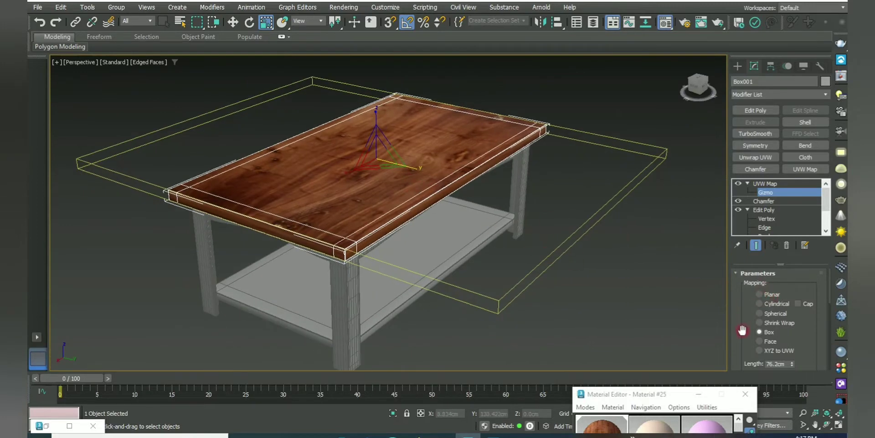
Set the UVW Map length, width and height to 100 cm.
{"action": "left_click_drag", "start_coordinate": [743, 330], "coordinate": [735, 285]}
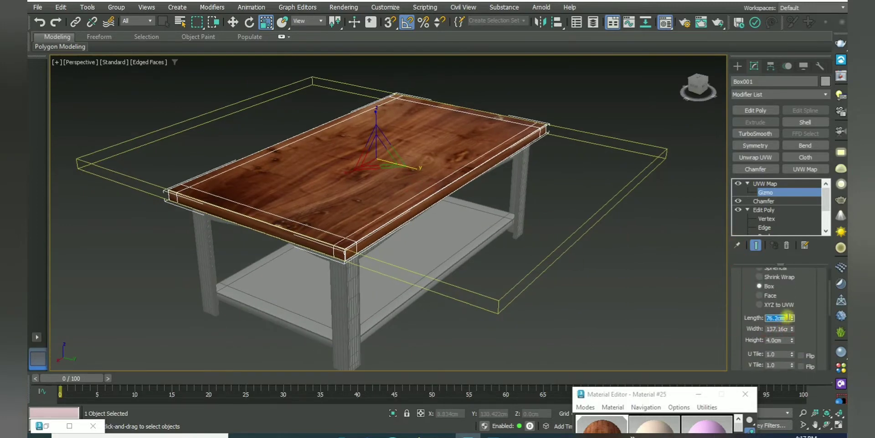
{"action": "type", "text": "100"}
{"action": "key", "text": "Tab"}
{"action": "type", "text": "100"}
{"action": "key", "text": "Tab"}
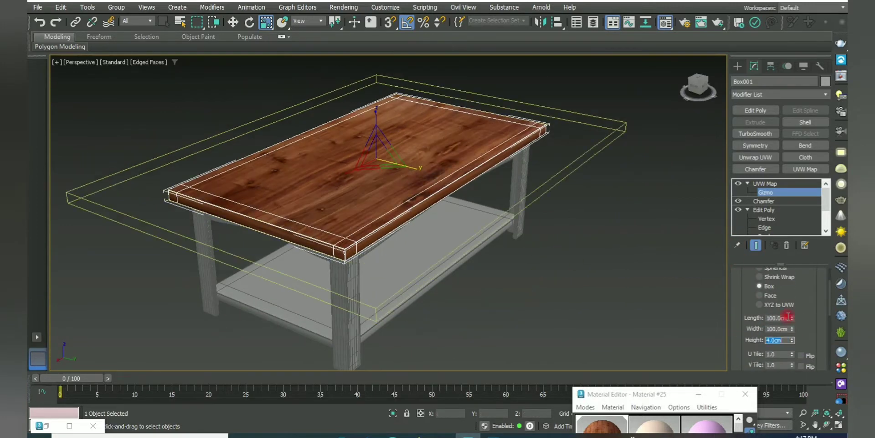
{"action": "key", "text": "Tab"}
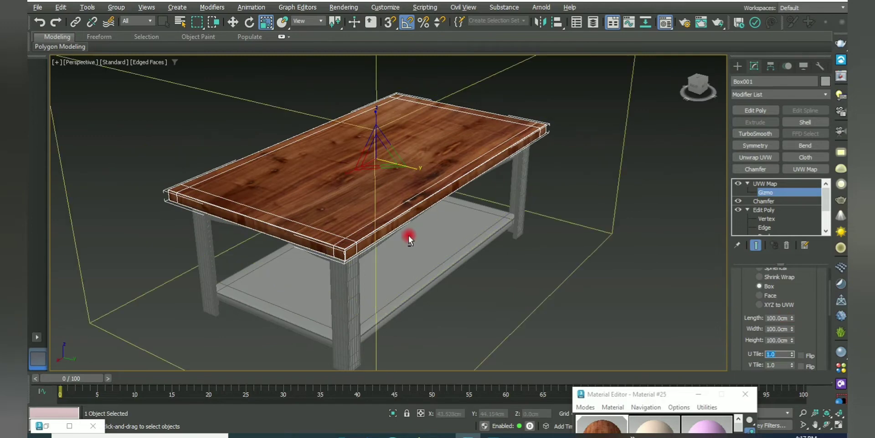
Raise and shrink the mapping box to rescale the wood on the tabletop.
{"action": "mouse_move", "coordinate": [408, 236]}
{"action": "middle_mouse_down", "text": "alt"}
{"action": "mouse_move", "coordinate": [322, 176]}
{"action": "mouse_move", "coordinate": [351, 188]}
{"action": "middle_mouse_up", "text": "alt"}
{"action": "scroll", "coordinate": [421, 164], "scroll_direction": "down", "scroll_amount": 3}
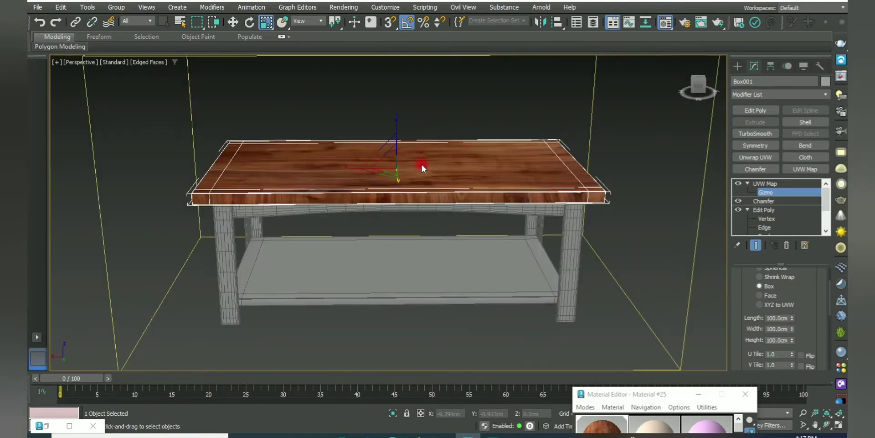
{"action": "middle_click_drag", "start_coordinate": [395, 123], "coordinate": [395, 219], "text": "alt"}
{"action": "scroll", "coordinate": [394, 219], "scroll_direction": "up", "scroll_amount": 3}
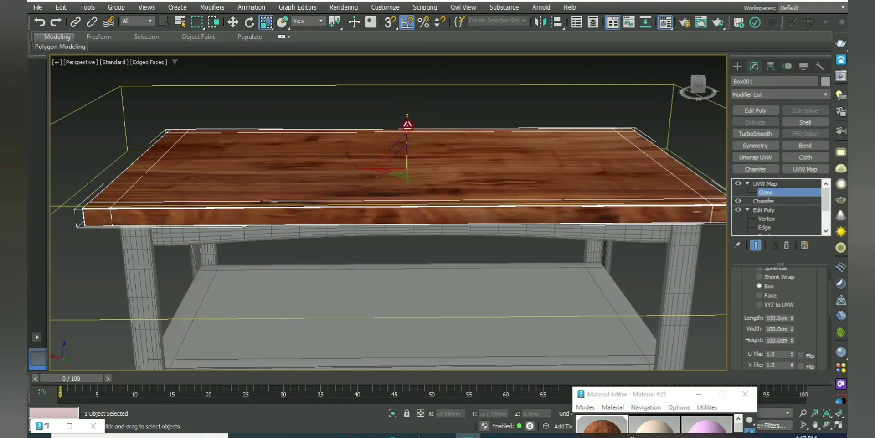
{"action": "middle_click_drag", "start_coordinate": [406, 121], "coordinate": [408, 176], "text": "alt"}
{"action": "left_click_drag", "start_coordinate": [407, 176], "coordinate": [405, 131]}
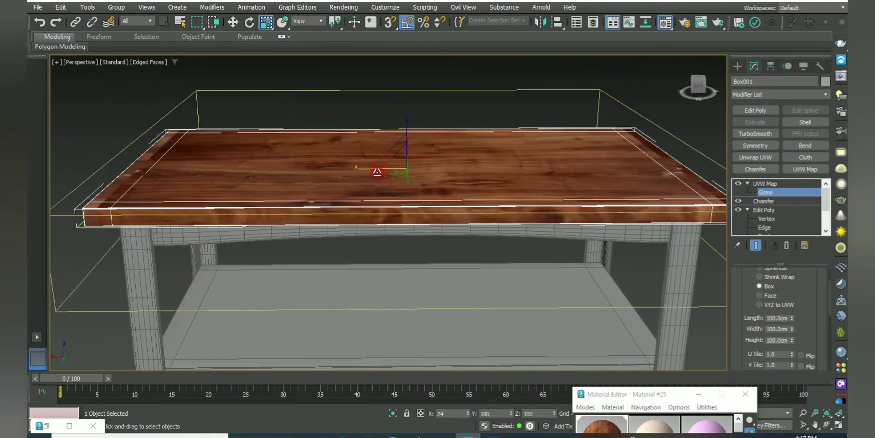
{"action": "mouse_move", "coordinate": [365, 170]}
{"action": "middle_mouse_down", "text": "alt"}
{"action": "mouse_move", "coordinate": [471, 211]}
{"action": "mouse_move", "coordinate": [444, 181]}
{"action": "middle_mouse_up", "text": "alt"}
{"action": "left_click_drag", "start_coordinate": [444, 181], "coordinate": [434, 186]}
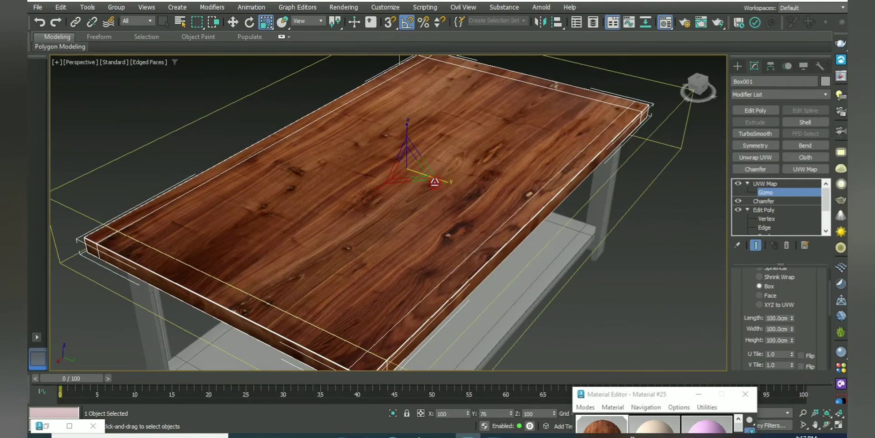
Orbit around the tabletop to check the wood mapping from several angles.
{"action": "mouse_move", "coordinate": [434, 185]}
{"action": "middle_mouse_down", "text": "alt"}
{"action": "mouse_move", "coordinate": [485, 229]}
{"action": "mouse_move", "coordinate": [424, 245]}
{"action": "mouse_move", "coordinate": [393, 167]}
{"action": "middle_mouse_up", "text": "alt"}
{"action": "scroll", "coordinate": [410, 244], "scroll_direction": "up", "scroll_amount": 5}
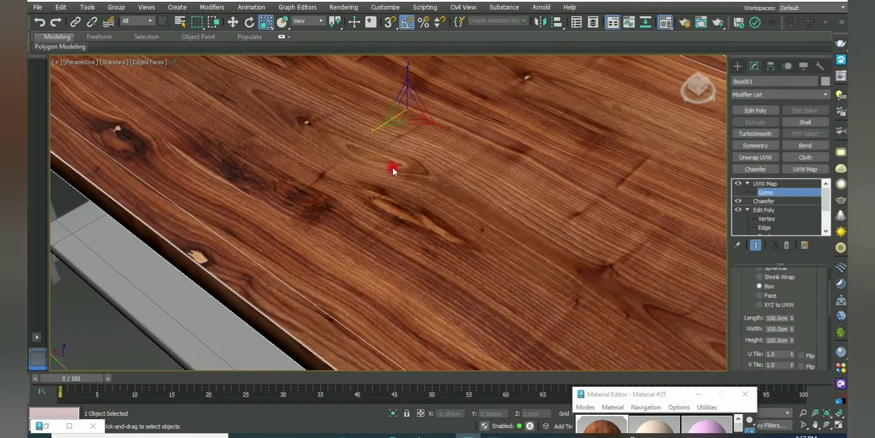
{"action": "scroll", "coordinate": [377, 131], "scroll_direction": "down", "scroll_amount": 3}
{"action": "middle_click_drag", "start_coordinate": [389, 131], "coordinate": [363, 228], "text": "alt"}
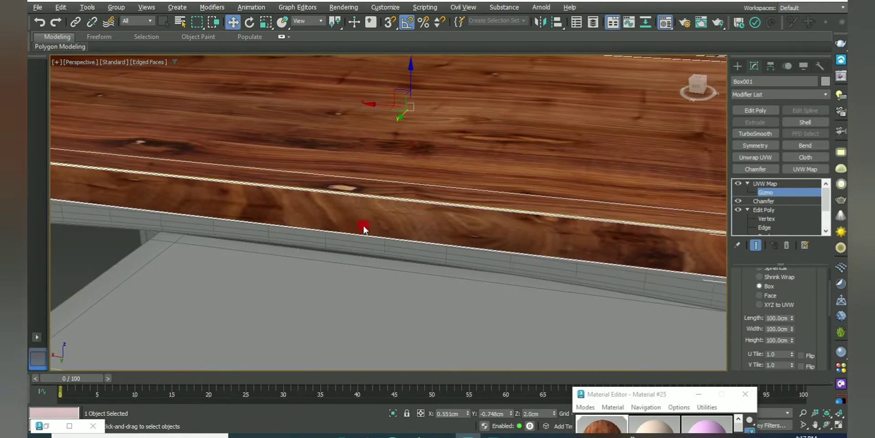
{"action": "scroll", "coordinate": [415, 220], "scroll_direction": "down", "scroll_amount": 5}
{"action": "mouse_move", "coordinate": [415, 220]}
{"action": "middle_mouse_down", "text": "alt"}
{"action": "mouse_move", "coordinate": [639, 233]}
{"action": "mouse_move", "coordinate": [344, 279]}
{"action": "middle_mouse_up", "text": "alt"}
{"action": "scroll", "coordinate": [319, 238], "scroll_direction": "down", "scroll_amount": 3}
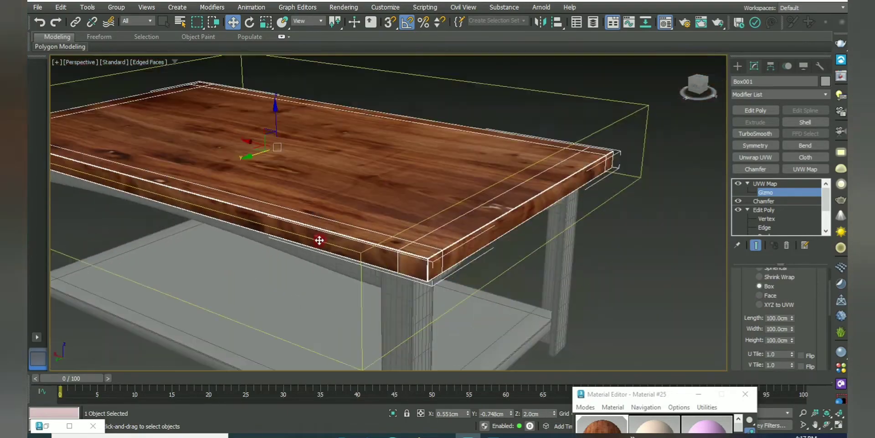
{"action": "scroll", "coordinate": [321, 216], "scroll_direction": "down", "scroll_amount": 3}
{"action": "mouse_move", "coordinate": [321, 216]}
{"action": "middle_mouse_down", "text": "alt"}
{"action": "mouse_move", "coordinate": [414, 219]}
{"action": "mouse_move", "coordinate": [372, 260]}
{"action": "mouse_move", "coordinate": [320, 269]}
{"action": "mouse_move", "coordinate": [383, 202]}
{"action": "mouse_move", "coordinate": [401, 215]}
{"action": "mouse_move", "coordinate": [302, 194]}
{"action": "middle_mouse_up", "text": "alt"}
{"action": "scroll", "coordinate": [383, 201], "scroll_direction": "down", "scroll_amount": 3}
{"action": "scroll", "coordinate": [383, 201], "scroll_direction": "up", "scroll_amount": 5}
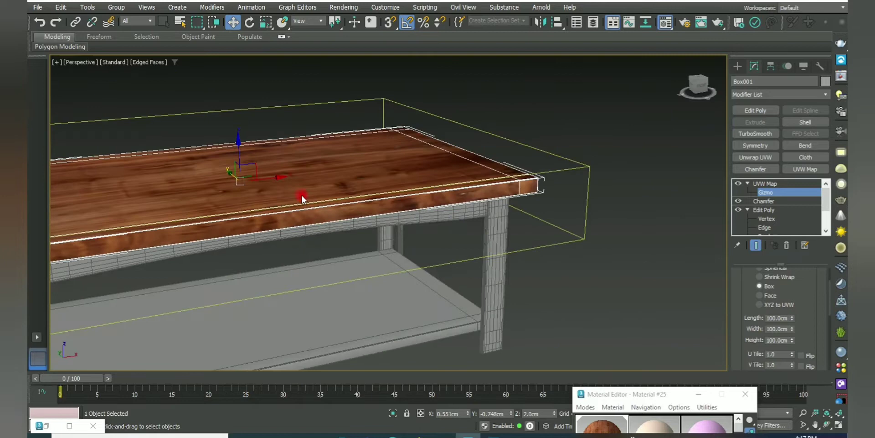
Restore the Material Editor window and deselect the tabletop.
{"action": "double_click", "coordinate": [652, 394]}
{"action": "scroll", "coordinate": [436, 265], "scroll_direction": "down", "scroll_amount": 4}
{"action": "mouse_move", "coordinate": [436, 264]}
{"action": "middle_mouse_down", "text": "alt"}
{"action": "mouse_move", "coordinate": [545, 269]}
{"action": "mouse_move", "coordinate": [454, 276]}
{"action": "mouse_move", "coordinate": [503, 249]}
{"action": "mouse_move", "coordinate": [416, 255]}
{"action": "mouse_move", "coordinate": [404, 244]}
{"action": "mouse_move", "coordinate": [333, 228]}
{"action": "mouse_move", "coordinate": [417, 185]}
{"action": "mouse_move", "coordinate": [414, 201]}
{"action": "middle_mouse_up", "text": "alt"}
{"action": "left_click", "coordinate": [546, 269]}
{"action": "scroll", "coordinate": [446, 268], "scroll_direction": "up", "scroll_amount": 3}
Return to the VRayBlendMtl and assign a VRayMtl to its Coat 1 slot.
{"action": "scroll", "coordinate": [474, 149], "scroll_direction": "up", "scroll_amount": 4}
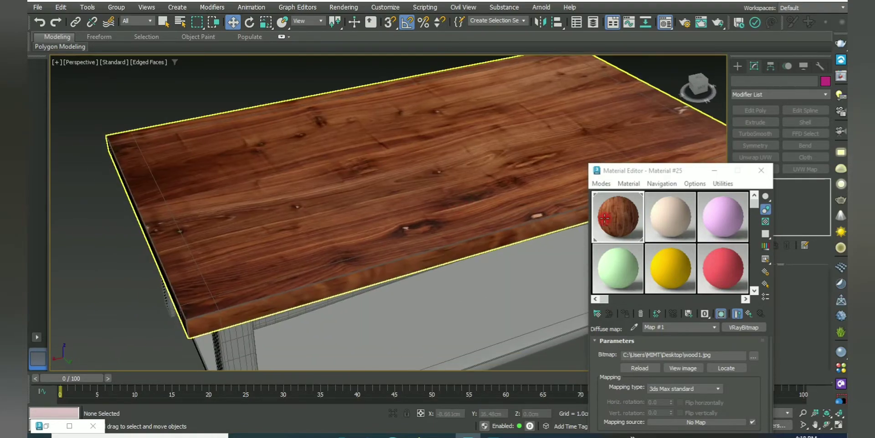
{"action": "left_click_drag", "start_coordinate": [661, 170], "coordinate": [637, 39]}
{"action": "left_click", "coordinate": [726, 184]}
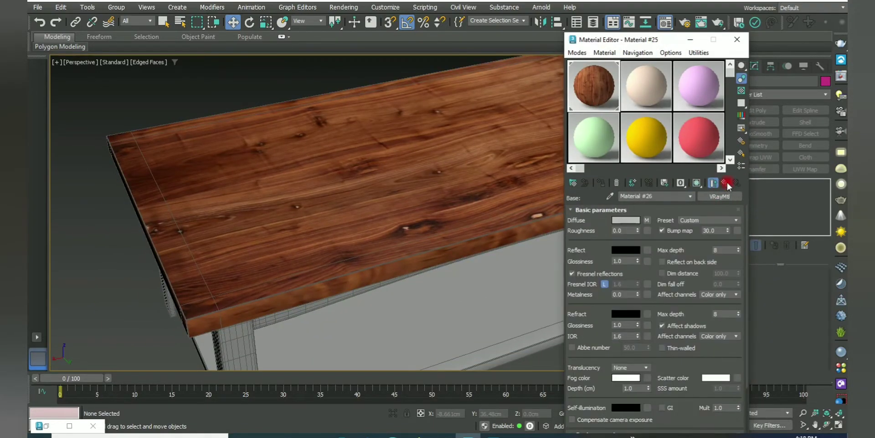
{"action": "left_click", "coordinate": [735, 186]}
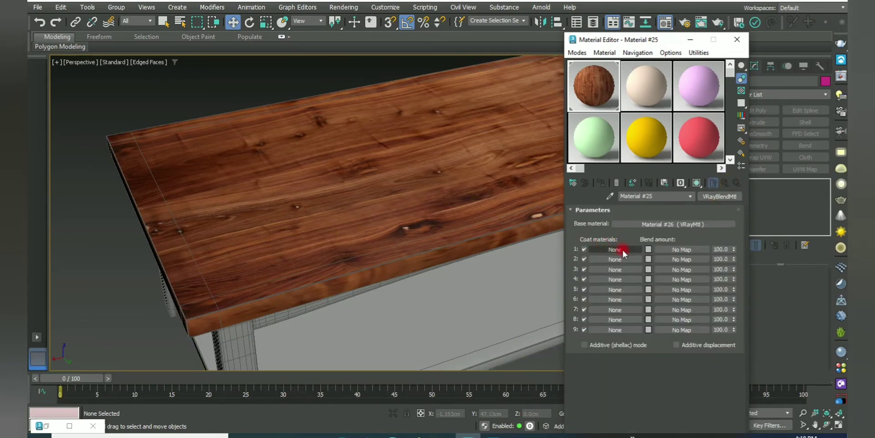
{"action": "left_click", "coordinate": [625, 247]}
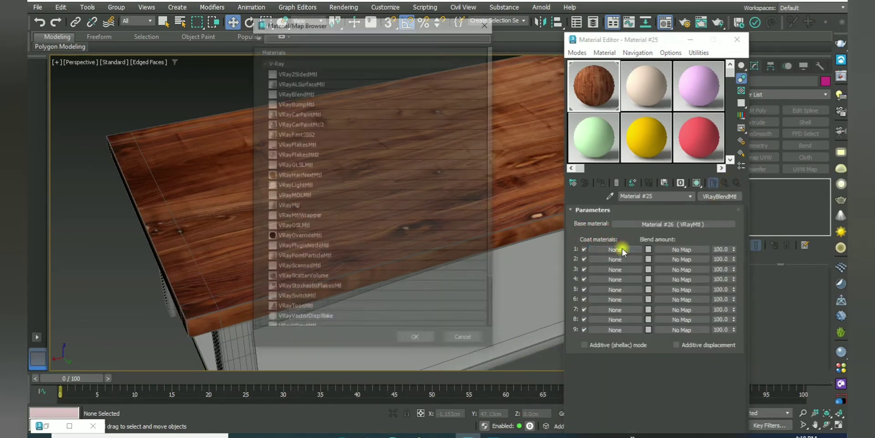
{"action": "double_click", "coordinate": [288, 206]}
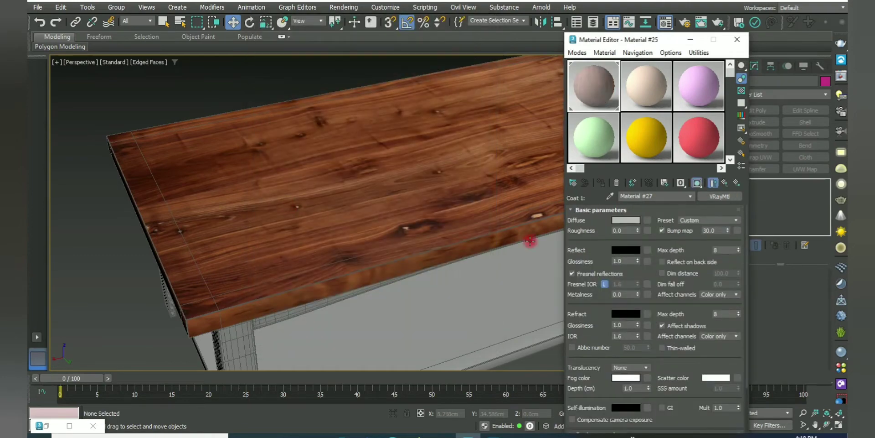
Load coat.jpg as the coat's diffuse VRayBitmap and return to the blend material.
{"action": "left_click", "coordinate": [647, 221]}
{"action": "double_click", "coordinate": [294, 71]}
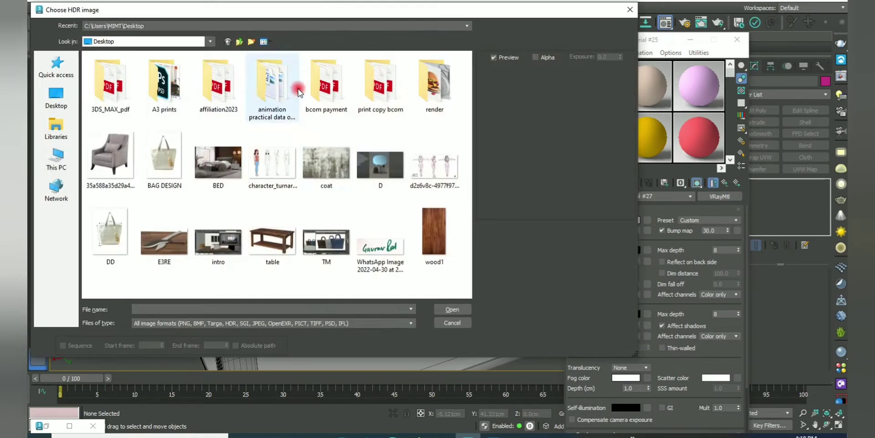
{"action": "left_click", "coordinate": [353, 152]}
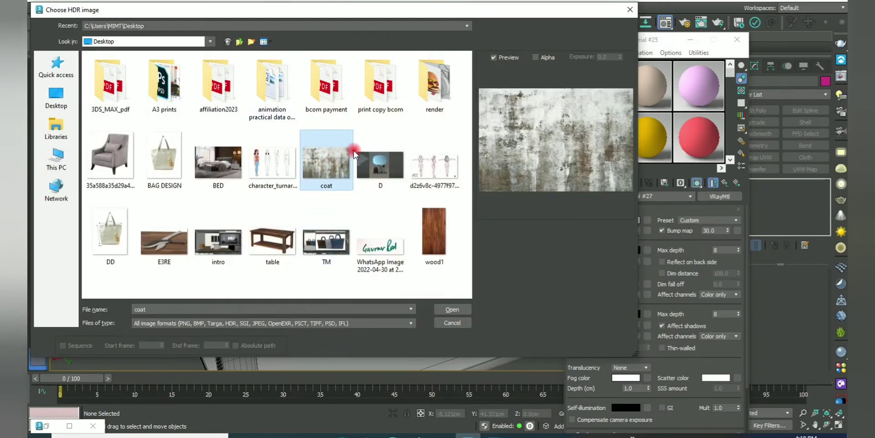
{"action": "left_click", "coordinate": [444, 304]}
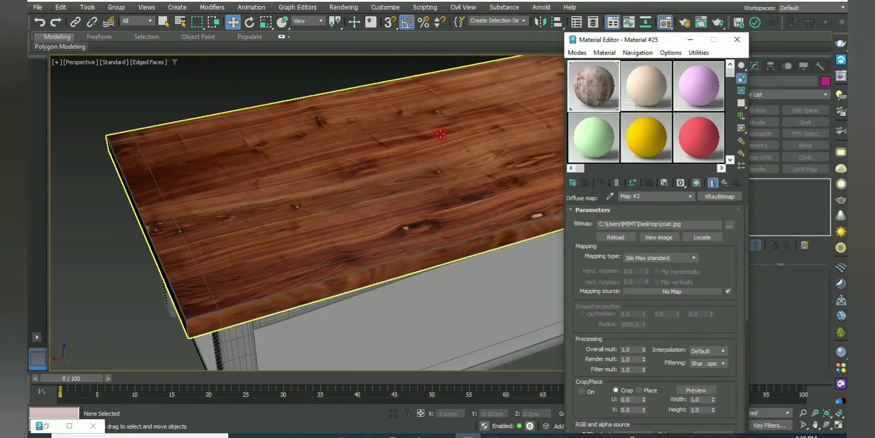
{"action": "left_click_drag", "start_coordinate": [638, 40], "coordinate": [659, 50]}
{"action": "scroll", "coordinate": [342, 189], "scroll_direction": "up", "scroll_amount": 2}
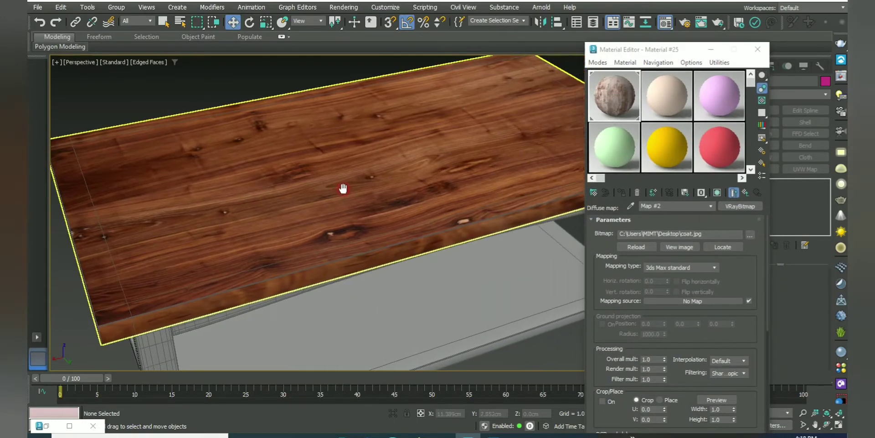
{"action": "left_click", "coordinate": [746, 192]}
{"action": "left_click", "coordinate": [746, 194]}
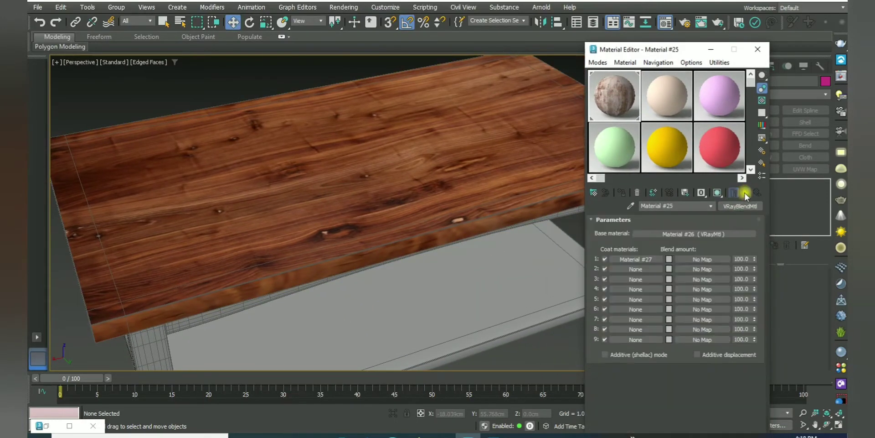
Run a test render, then add a V-Ray Dome Light to the scene.
{"action": "left_click", "coordinate": [694, 27]}
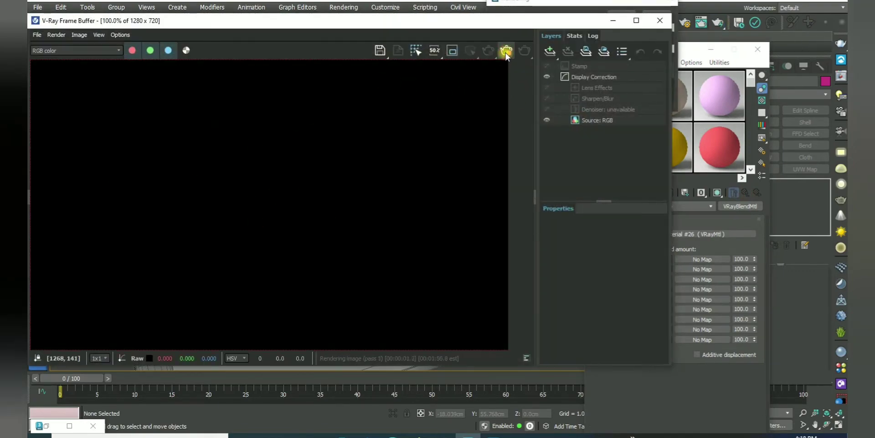
{"action": "left_click", "coordinate": [506, 52]}
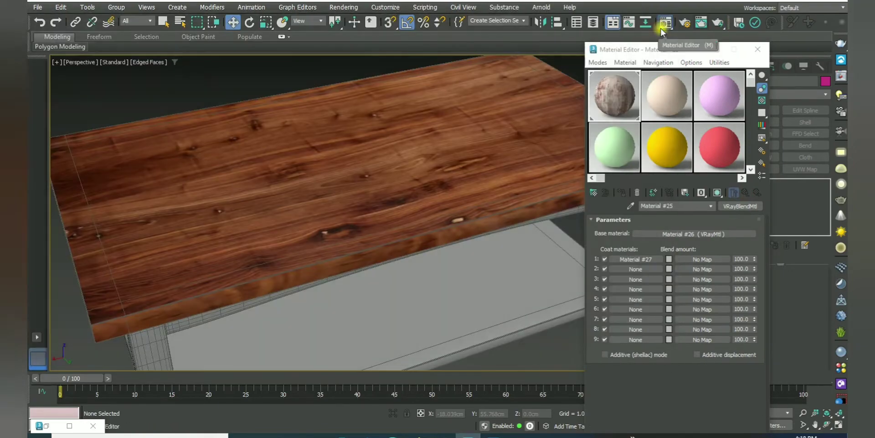
{"action": "left_click", "coordinate": [841, 171]}
{"action": "left_click", "coordinate": [549, 350]}
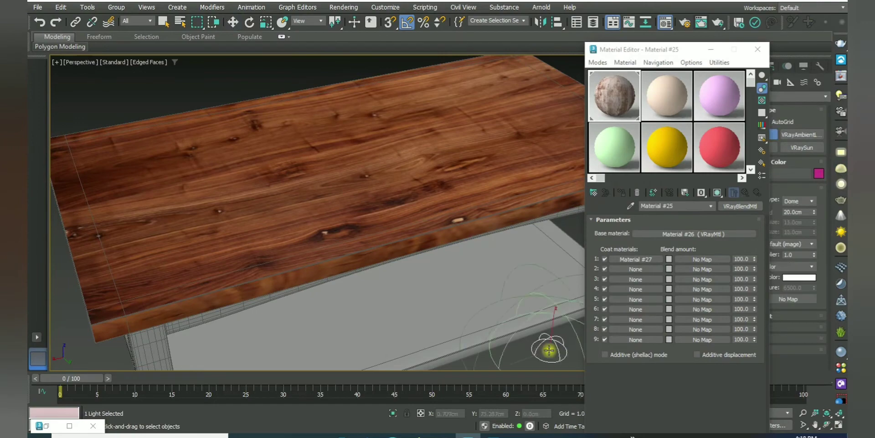
Re-render the table at 100% and open the Coat 1 blend amount colour (grey 32).
{"action": "left_click", "coordinate": [718, 23]}
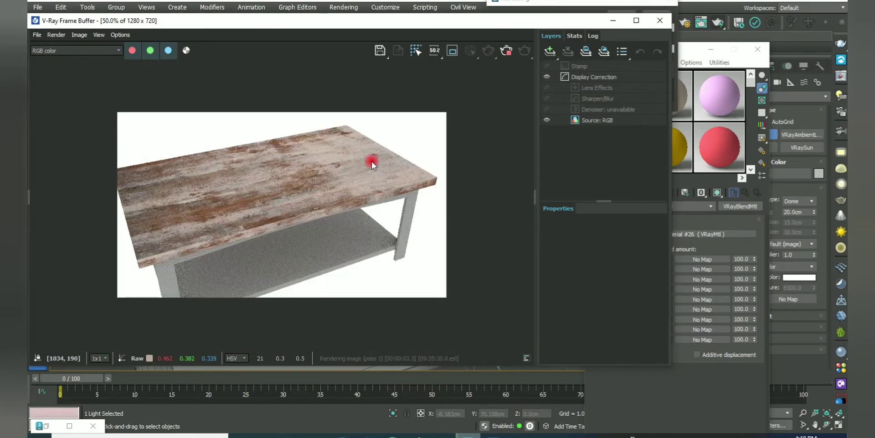
{"action": "double_click", "coordinate": [265, 209]}
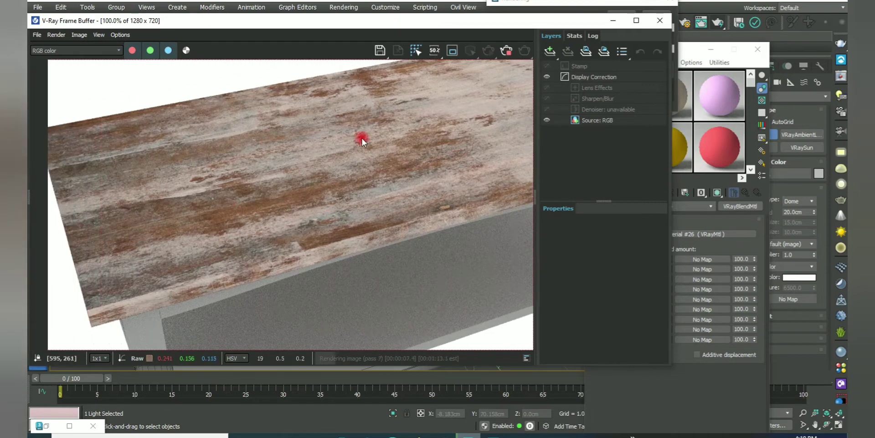
{"action": "left_click_drag", "start_coordinate": [319, 20], "coordinate": [283, 10]}
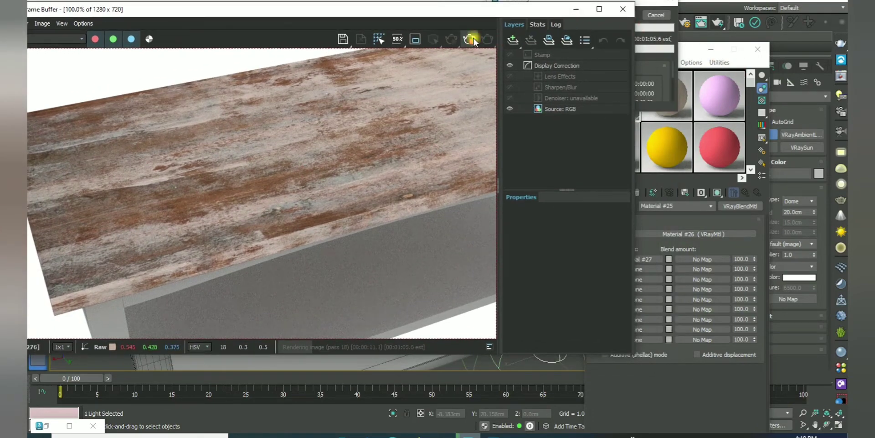
{"action": "left_click", "coordinate": [474, 42]}
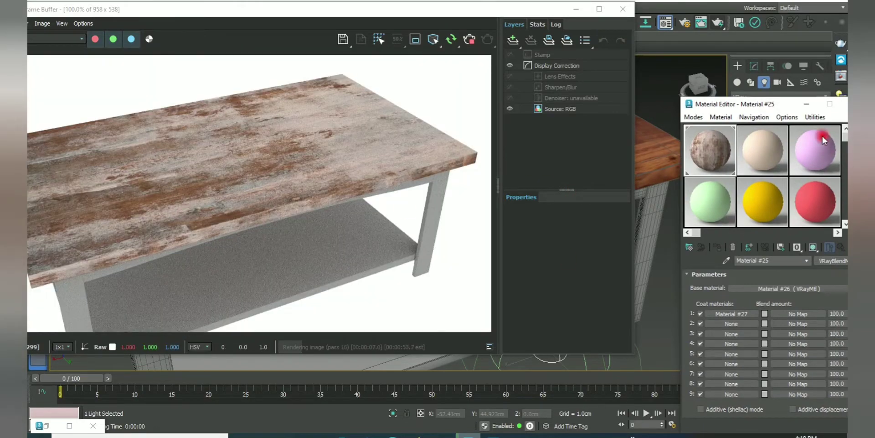
{"action": "left_click_drag", "start_coordinate": [734, 105], "coordinate": [690, 55]}
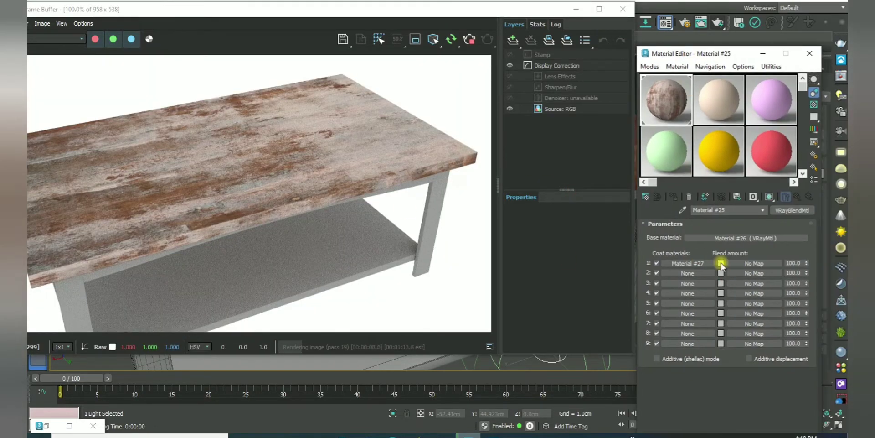
{"action": "left_click", "coordinate": [721, 263]}
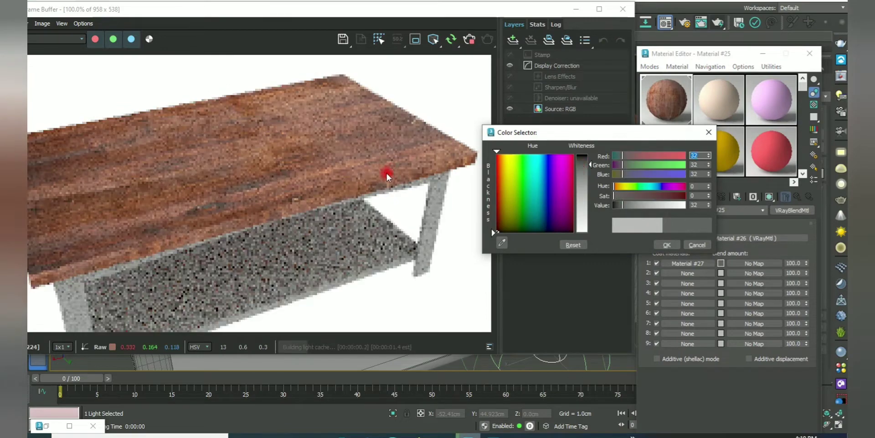
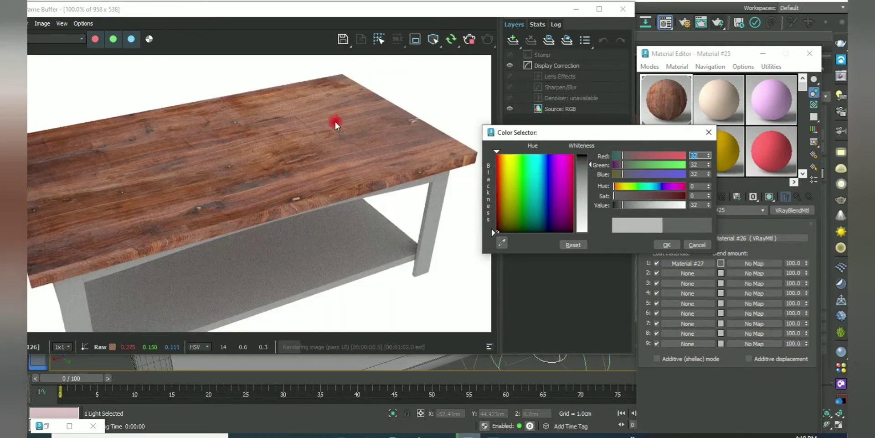
Try grey blend values 146, 60, 87, 92 and 62 for the coat blend amount.
{"action": "type", "text": "146"}
{"action": "key", "text": "Return"}
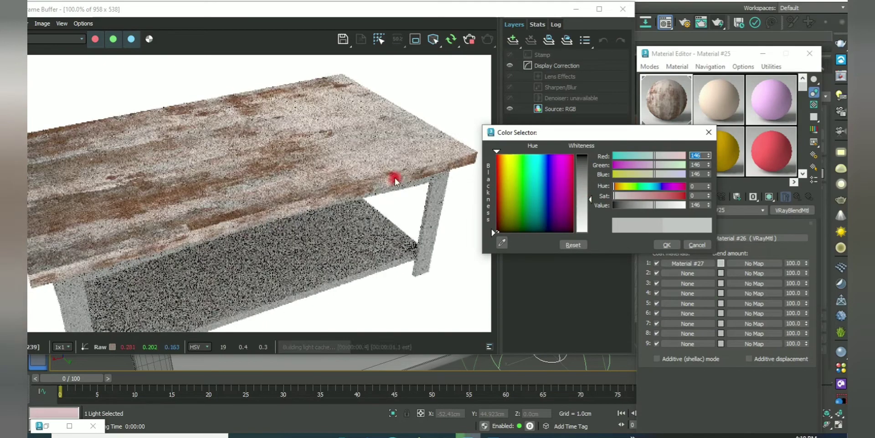
{"action": "type", "text": "60"}
{"action": "key", "text": "Return"}
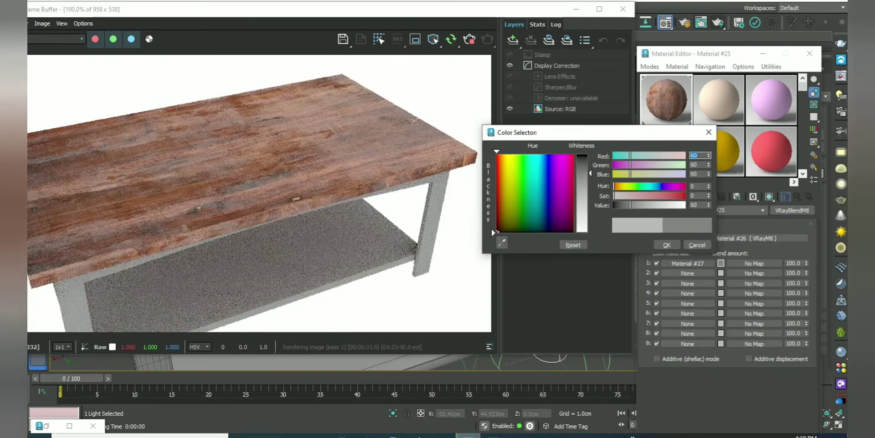
{"action": "type", "text": "87"}
{"action": "key", "text": "Return"}
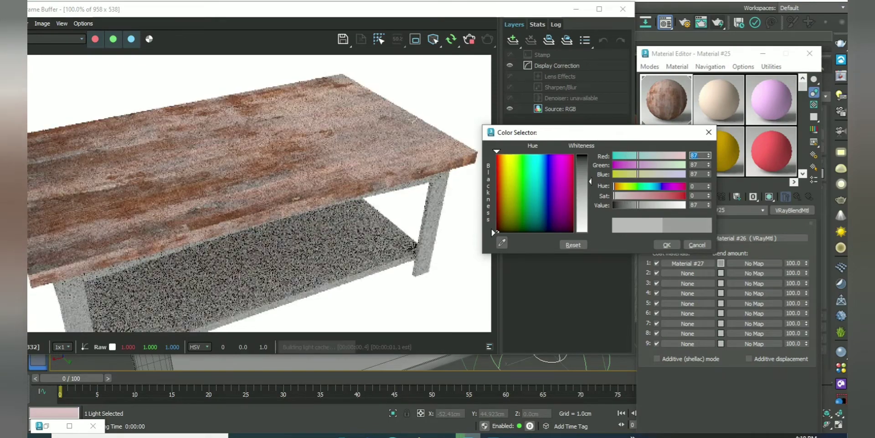
{"action": "type", "text": "92"}
{"action": "key", "text": "Return"}
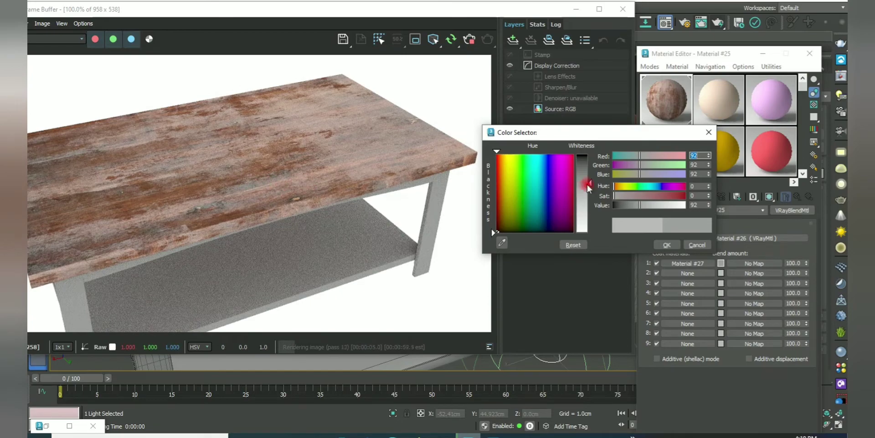
{"action": "left_click_drag", "start_coordinate": [589, 186], "coordinate": [588, 179]}
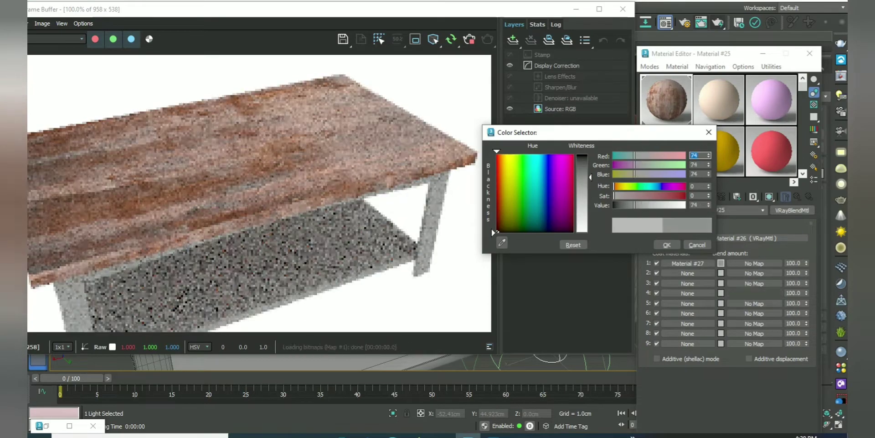
{"action": "type", "text": "62"}
{"action": "key", "text": "Return"}
Check the tabletop render, settle the blend grey at 74, and bring the V-Ray Frame Buffer forward.
{"action": "left_click", "coordinate": [295, 151]}
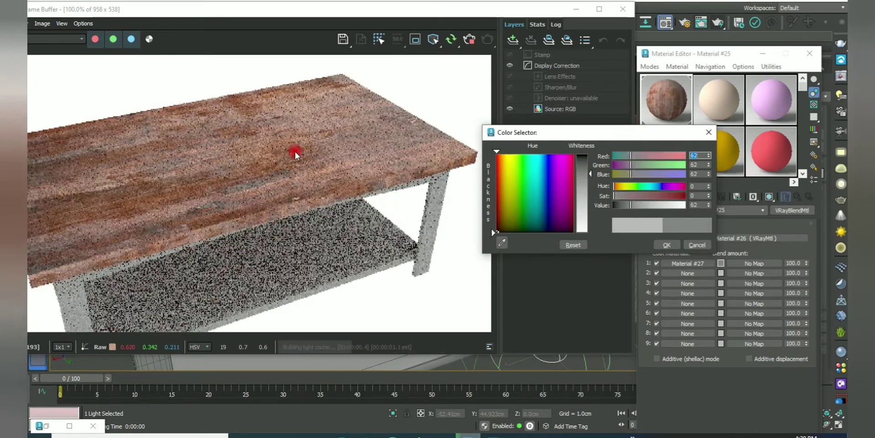
{"action": "scroll", "coordinate": [151, 247], "scroll_direction": "up", "scroll_amount": 1}
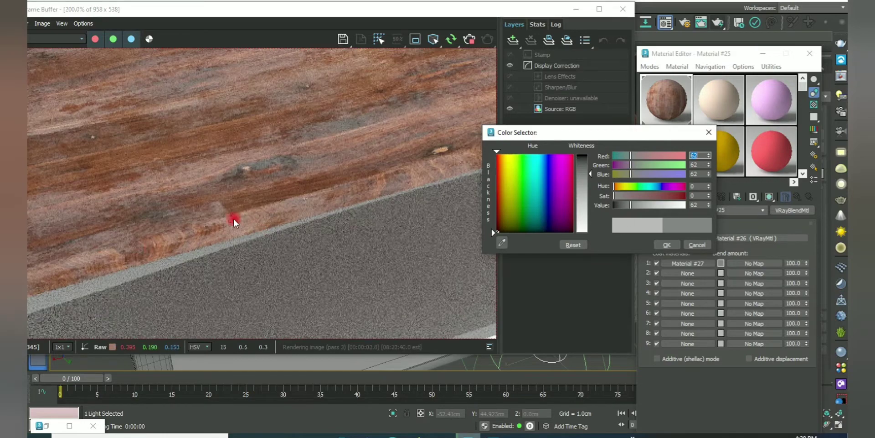
{"action": "scroll", "coordinate": [347, 219], "scroll_direction": "down", "scroll_amount": 1}
{"action": "left_click_drag", "start_coordinate": [538, 9], "coordinate": [314, 99]}
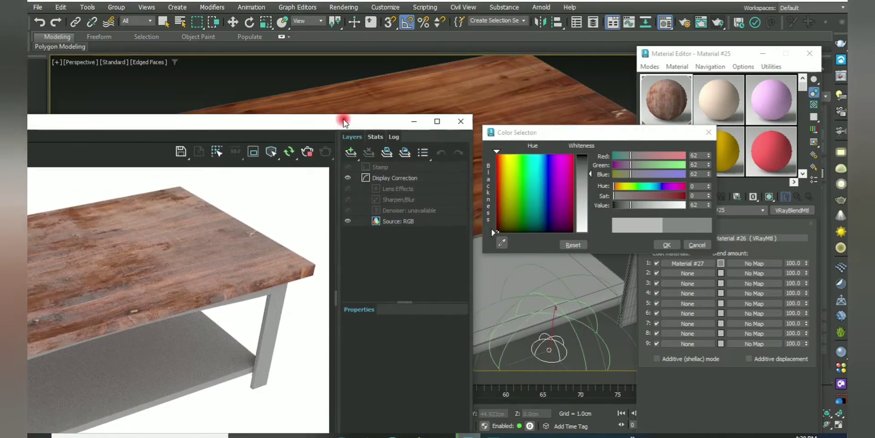
{"action": "middle_click_drag", "start_coordinate": [469, 106], "coordinate": [352, 123]}
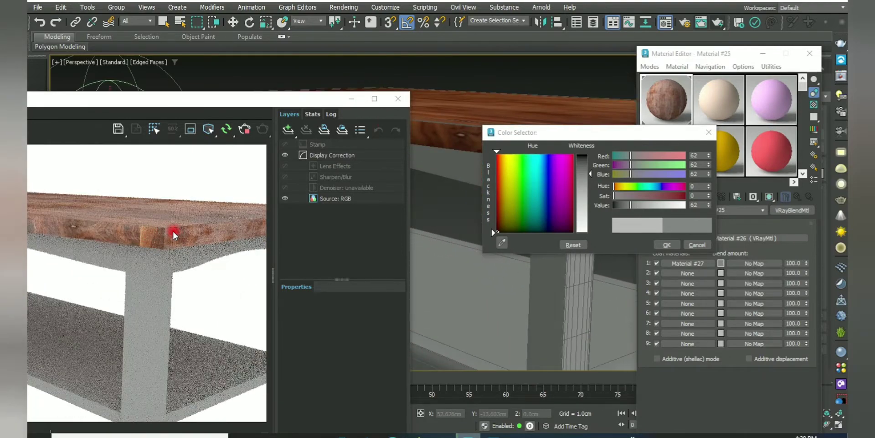
{"action": "scroll", "coordinate": [201, 233], "scroll_direction": "up", "scroll_amount": 1}
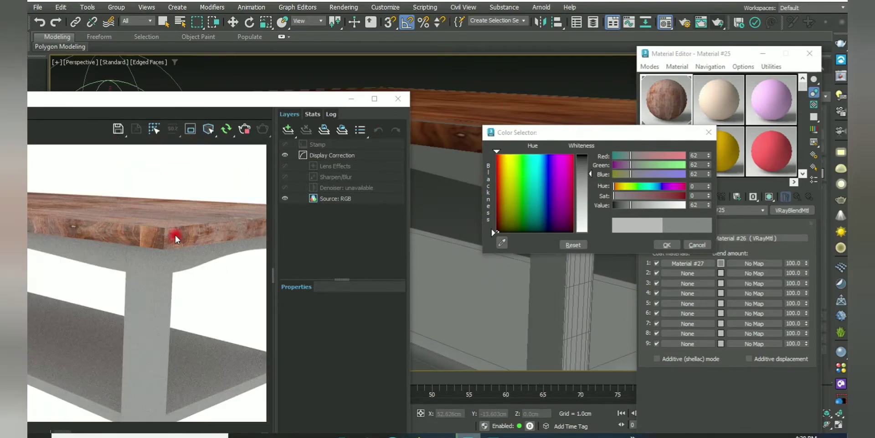
{"action": "mouse_move", "coordinate": [582, 173]}
{"action": "left_mouse_down"}
{"action": "mouse_move", "coordinate": [582, 201]}
{"action": "mouse_move", "coordinate": [593, 177]}
{"action": "left_mouse_up"}
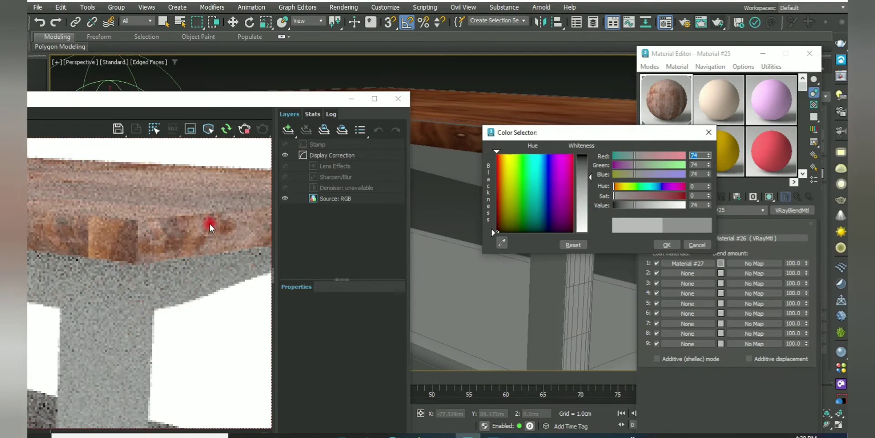
{"action": "left_click", "coordinate": [280, 114]}
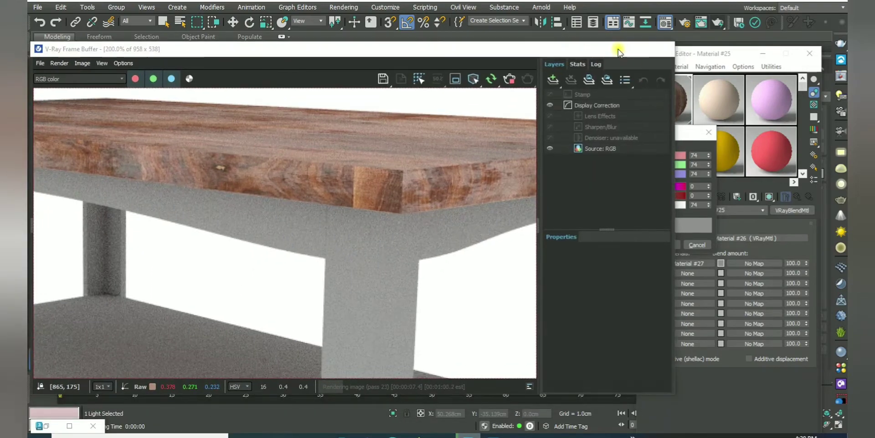
Apply the wood blend Material #25 to the lower shelf.
{"action": "left_click", "coordinate": [618, 51]}
{"action": "scroll", "coordinate": [417, 211], "scroll_direction": "down", "scroll_amount": 5}
{"action": "mouse_move", "coordinate": [273, 283]}
{"action": "middle_mouse_down"}
{"action": "mouse_move", "coordinate": [420, 263]}
{"action": "mouse_move", "coordinate": [328, 283]}
{"action": "mouse_move", "coordinate": [424, 248]}
{"action": "mouse_move", "coordinate": [354, 193]}
{"action": "middle_mouse_up"}
{"action": "key", "text": "w"}
{"action": "left_click", "coordinate": [665, 247]}
{"action": "left_click", "coordinate": [422, 207]}
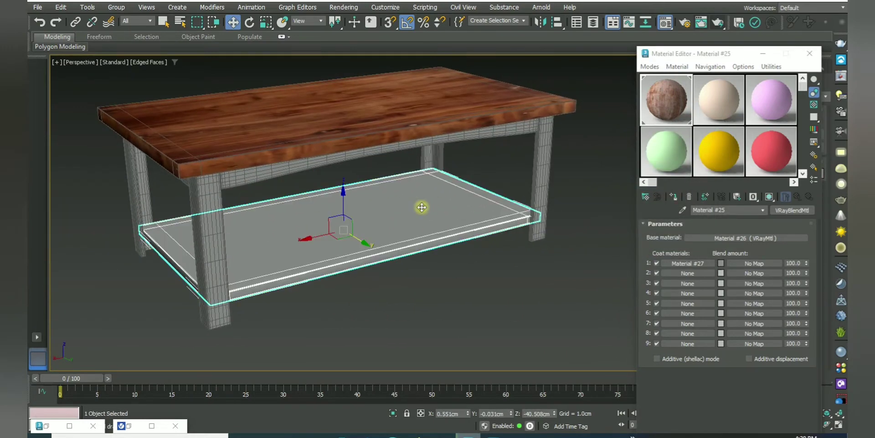
{"action": "left_click_drag", "start_coordinate": [669, 101], "coordinate": [419, 244]}
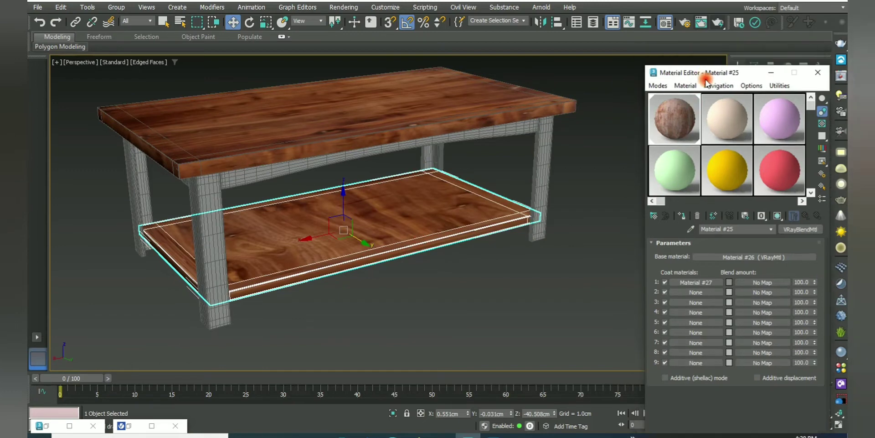
{"action": "mouse_move", "coordinate": [688, 54]}
{"action": "left_mouse_down"}
{"action": "mouse_move", "coordinate": [692, 303]}
{"action": "mouse_move", "coordinate": [684, 254]}
{"action": "left_mouse_up"}
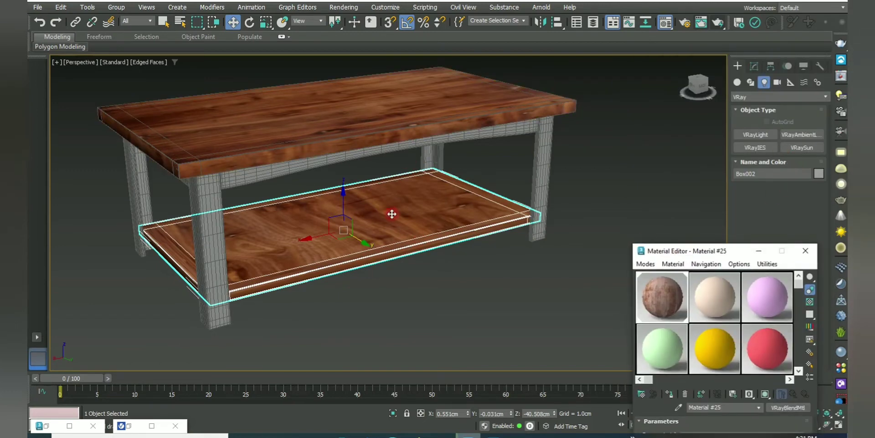
Copy the tabletop's UVW Map modifier onto the lower shelf.
{"action": "left_click", "coordinate": [433, 108]}
{"action": "left_click", "coordinate": [754, 66]}
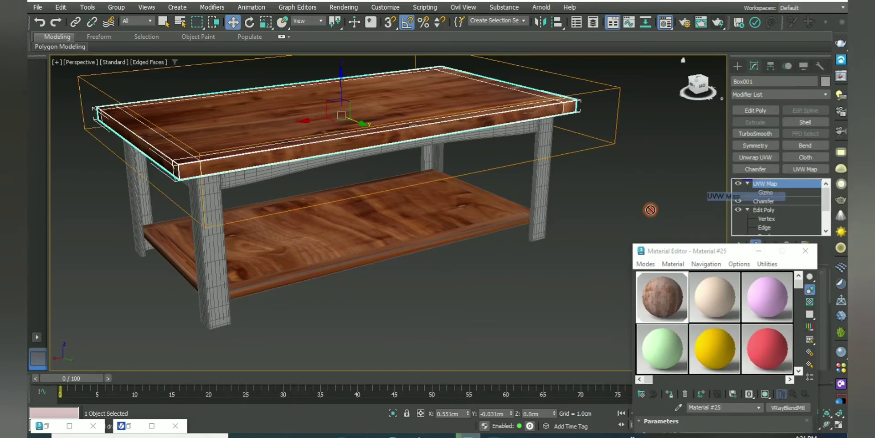
{"action": "left_click_drag", "start_coordinate": [651, 210], "coordinate": [393, 227]}
{"action": "left_click", "coordinate": [380, 295]}
{"action": "scroll", "coordinate": [383, 237], "scroll_direction": "up", "scroll_amount": 5}
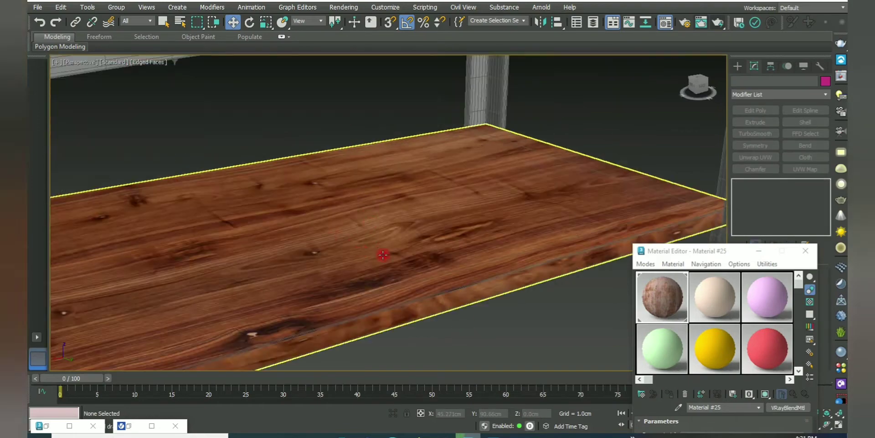
{"action": "scroll", "coordinate": [383, 254], "scroll_direction": "down", "scroll_amount": 5}
Scale the shelf's UVW Map gizmo along Y and far along Z to stretch the grain.
{"action": "left_click", "coordinate": [412, 242]}
{"action": "left_click", "coordinate": [760, 193]}
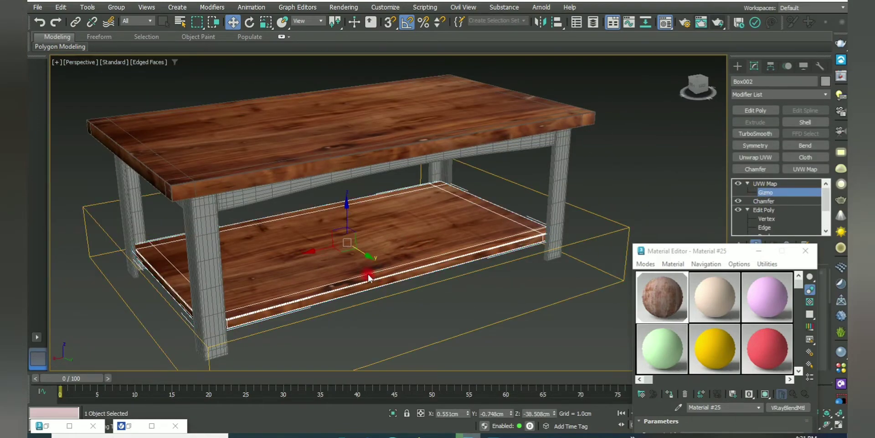
{"action": "key", "text": "r"}
{"action": "left_click_drag", "start_coordinate": [367, 254], "coordinate": [408, 285]}
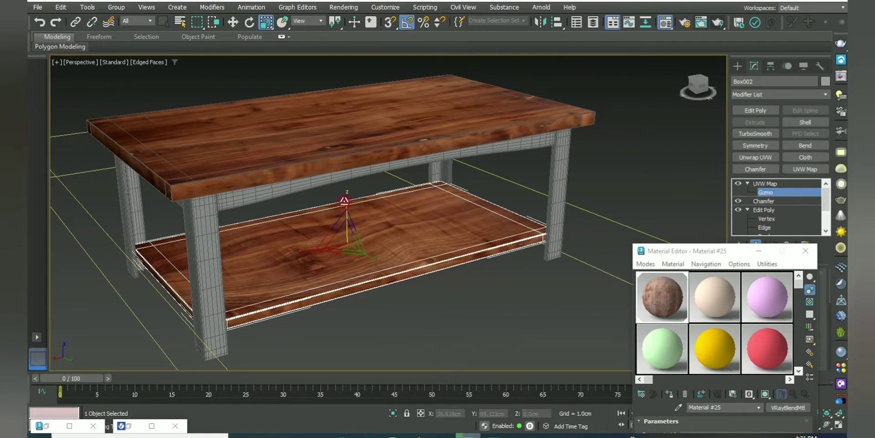
{"action": "left_click_drag", "start_coordinate": [344, 201], "coordinate": [348, 104]}
{"action": "key", "text": "e"}
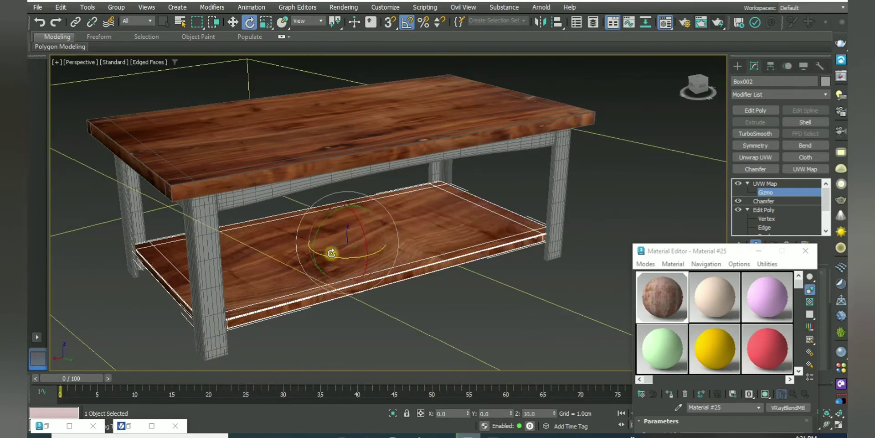
Deselect the shelf and compare the scene with the reference table photo.
{"action": "left_click", "coordinate": [533, 307]}
{"action": "left_click_drag", "start_coordinate": [697, 251], "coordinate": [690, 78]}
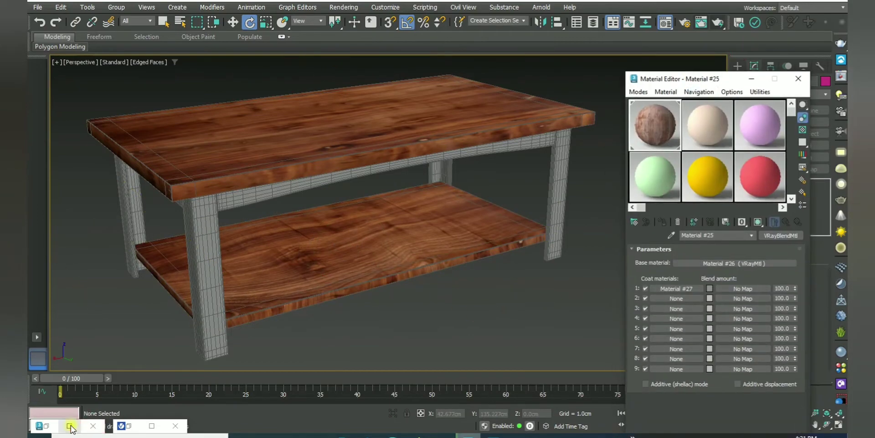
{"action": "left_click", "coordinate": [71, 427]}
{"action": "left_click", "coordinate": [467, 298]}
{"action": "left_click", "coordinate": [290, 370]}
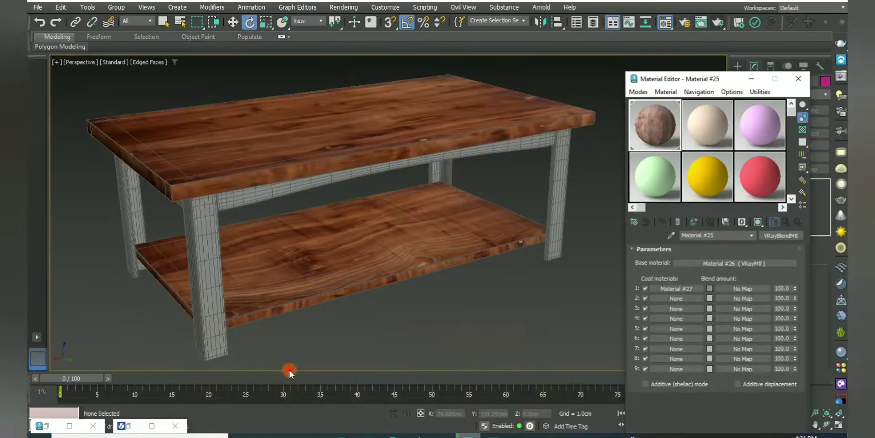
Inspect the zoomed render at 100% and dismiss the render window.
{"action": "left_click", "coordinate": [131, 425]}
{"action": "mouse_move", "coordinate": [329, 274]}
{"action": "left_mouse_down"}
{"action": "mouse_move", "coordinate": [219, 289]}
{"action": "mouse_move", "coordinate": [232, 308]}
{"action": "left_mouse_up"}
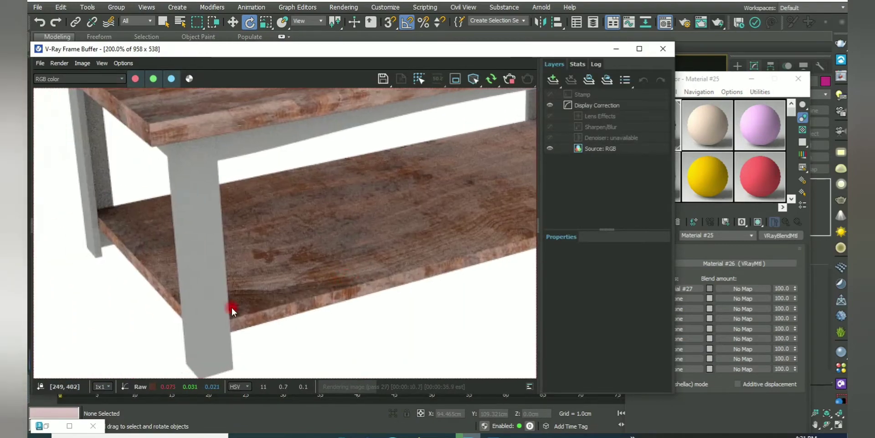
{"action": "double_click", "coordinate": [284, 258]}
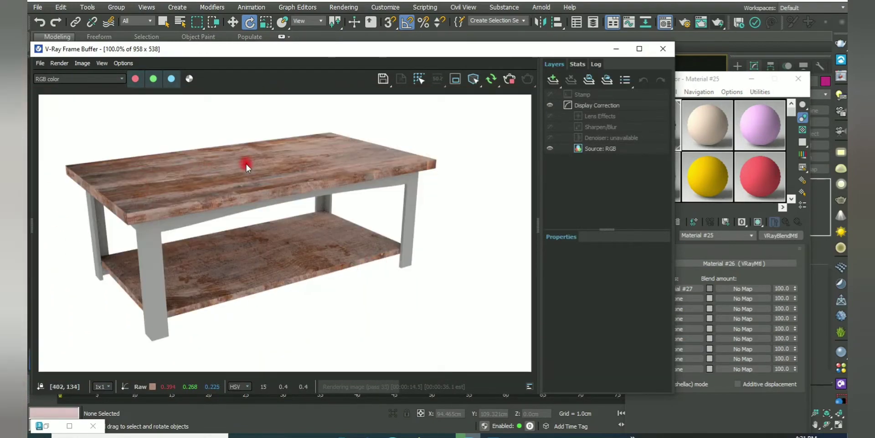
{"action": "scroll", "coordinate": [245, 163], "scroll_direction": "up", "scroll_amount": 1}
{"action": "left_click", "coordinate": [616, 49]}
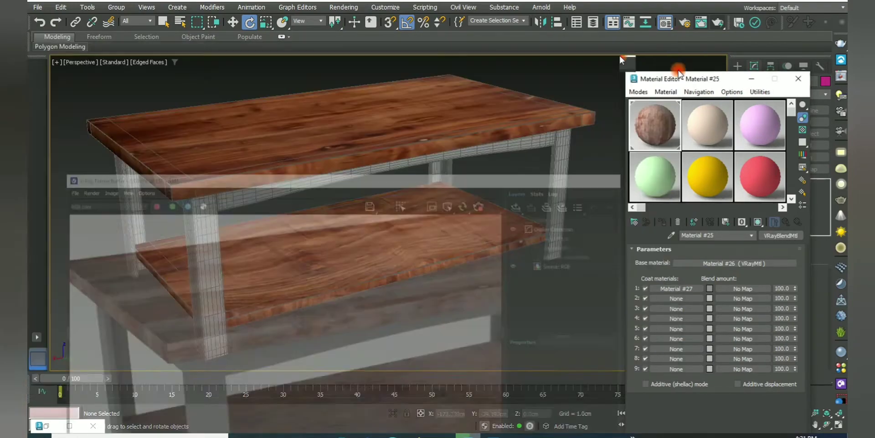
Widen the tabletop Chamfer to 0.454cm and set its Segments to 2 after trying 0.
{"action": "left_click", "coordinate": [547, 125]}
{"action": "scroll", "coordinate": [523, 162], "scroll_direction": "up", "scroll_amount": 5}
{"action": "scroll", "coordinate": [466, 173], "scroll_direction": "up", "scroll_amount": 3}
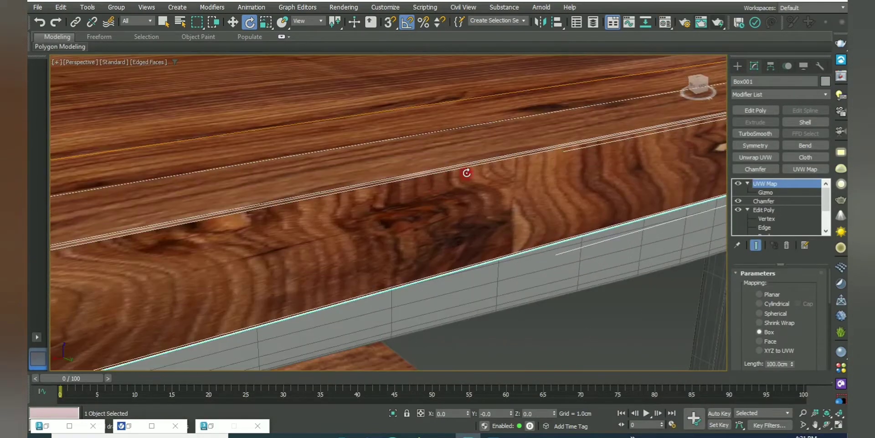
{"action": "left_click", "coordinate": [764, 201]}
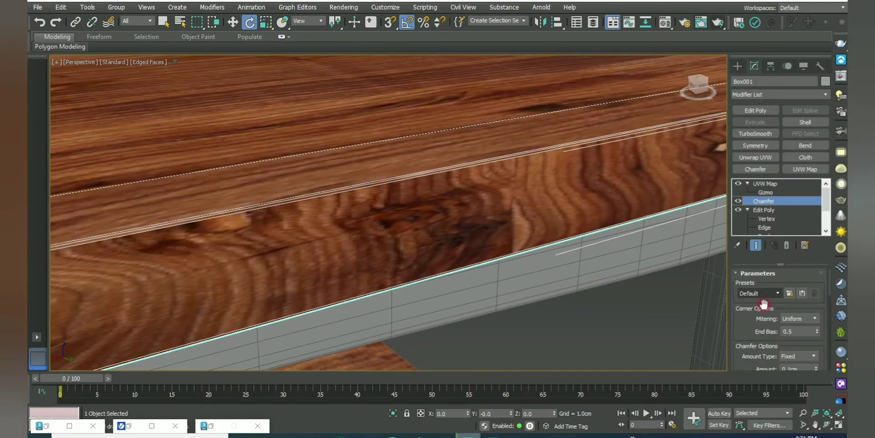
{"action": "scroll", "coordinate": [804, 356], "scroll_direction": "down", "scroll_amount": 3}
{"action": "left_click_drag", "start_coordinate": [817, 294], "coordinate": [841, 118]}
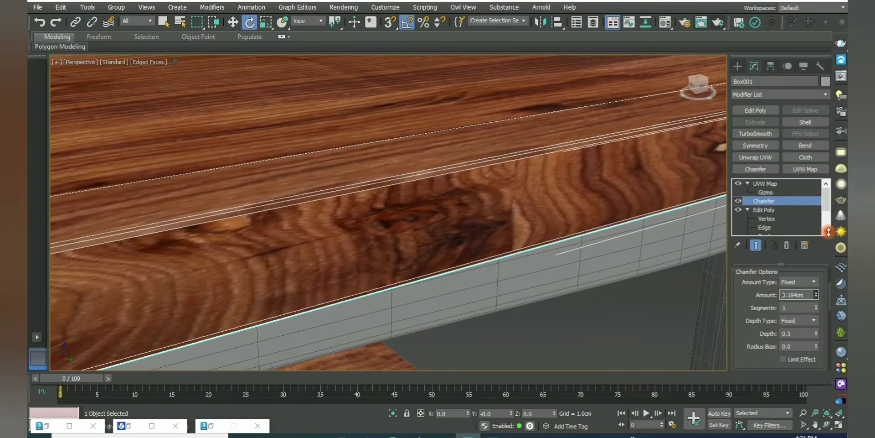
{"action": "left_click", "coordinate": [817, 310]}
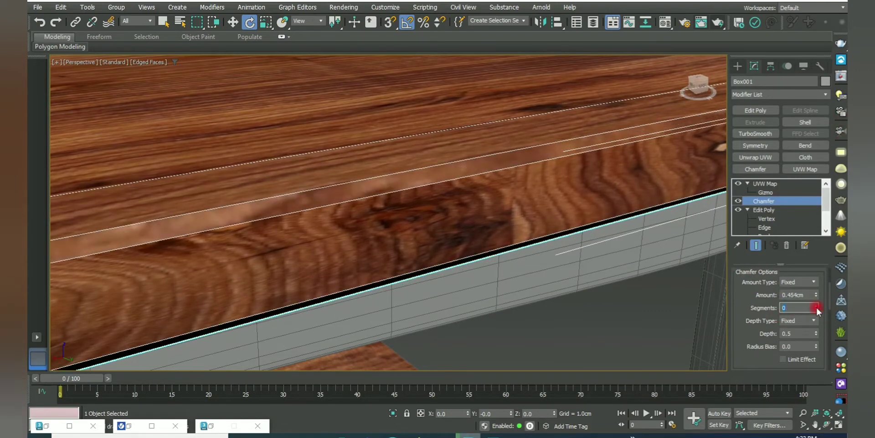
{"action": "left_click_drag", "start_coordinate": [817, 308], "coordinate": [817, 306]}
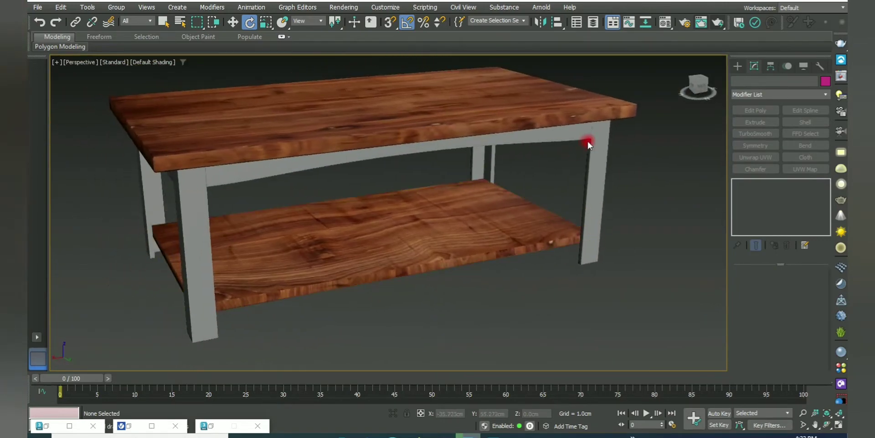
Apply the VRayBlendMtl to the Line002 frame and show the base texture in viewport.
{"action": "left_click", "coordinate": [588, 144]}
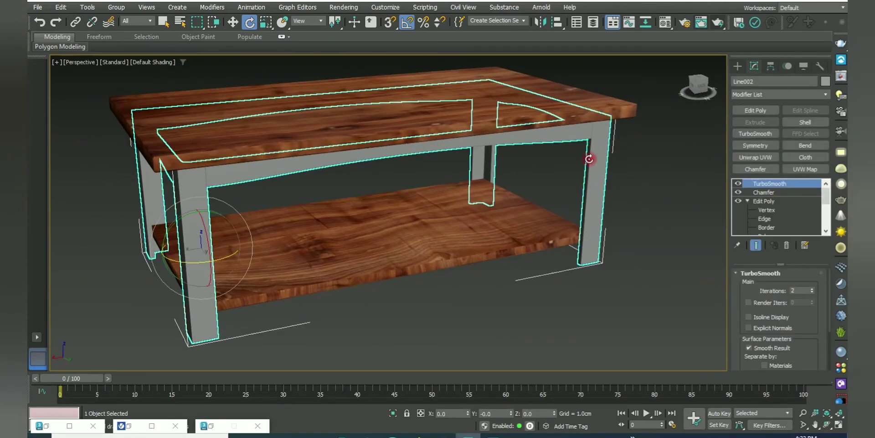
{"action": "left_click", "coordinate": [666, 23]}
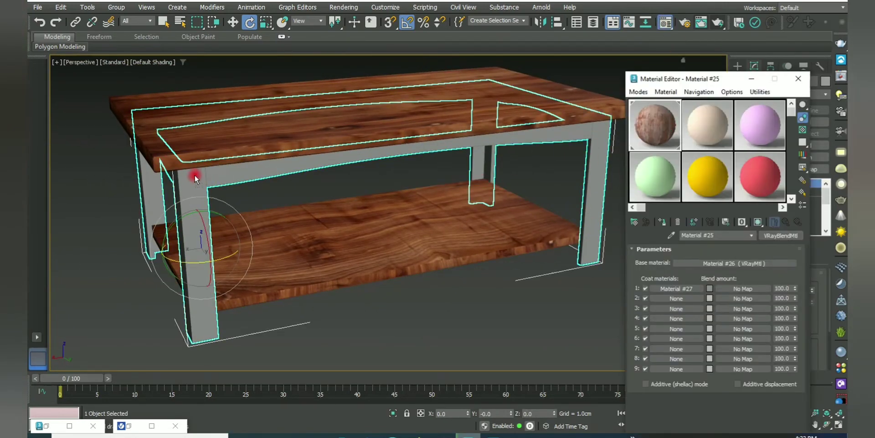
{"action": "left_click_drag", "start_coordinate": [195, 178], "coordinate": [196, 178]}
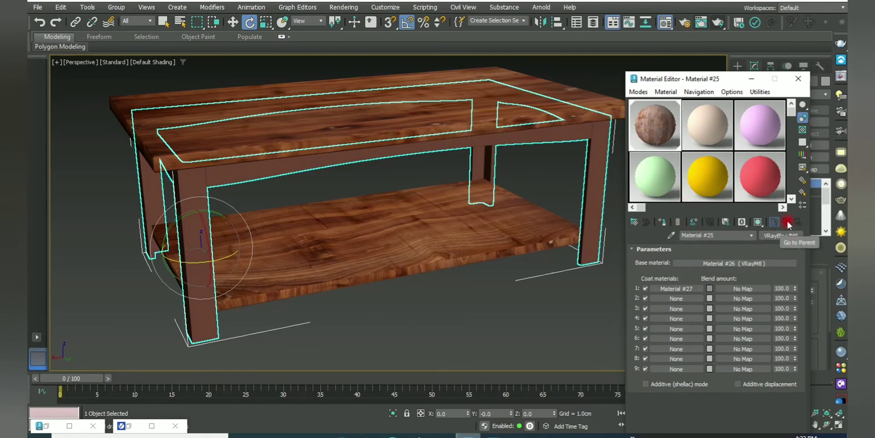
{"action": "left_click", "coordinate": [707, 264]}
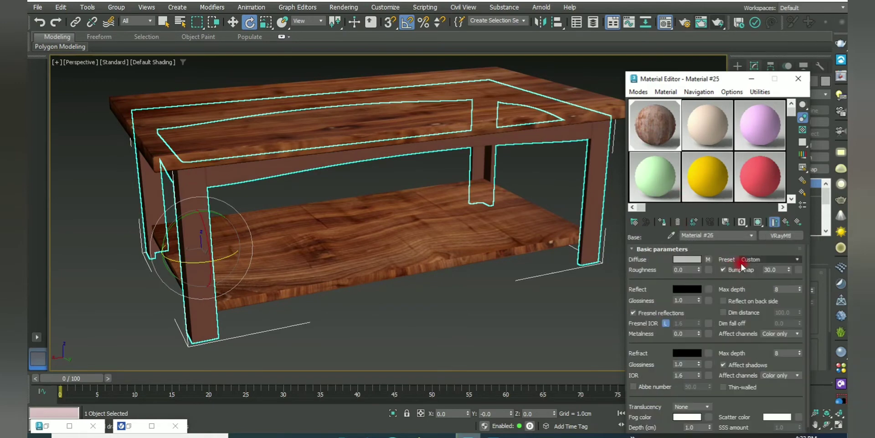
{"action": "left_click", "coordinate": [759, 223]}
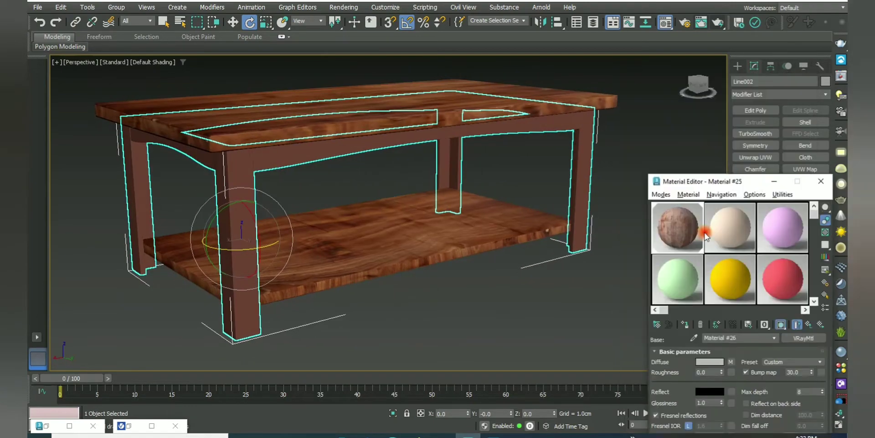
{"action": "left_click_drag", "start_coordinate": [711, 181], "coordinate": [711, 414]}
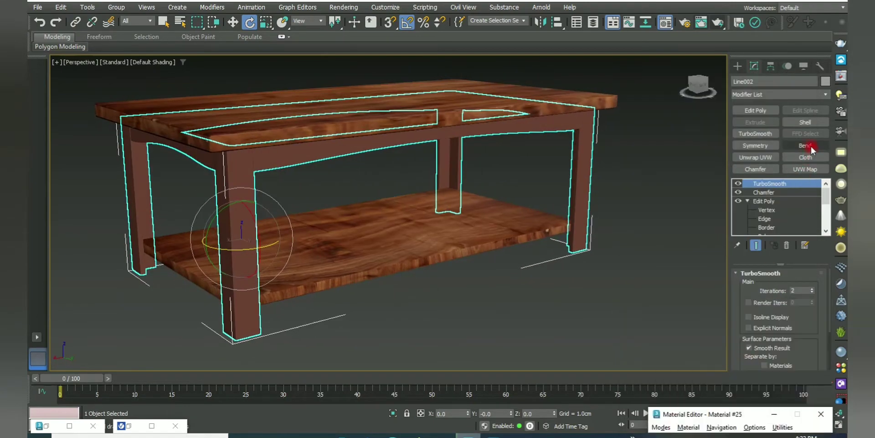
Add a UVW Map modifier with Box mapping to the frame and inspect the grain.
{"action": "left_click", "coordinate": [807, 170]}
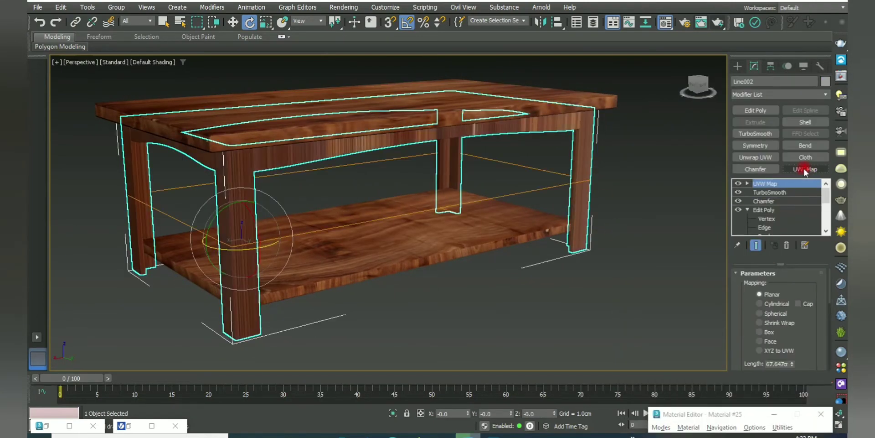
{"action": "left_click", "coordinate": [760, 331]}
{"action": "mouse_move", "coordinate": [376, 194]}
{"action": "middle_mouse_down", "text": "alt"}
{"action": "mouse_move", "coordinate": [464, 163]}
{"action": "mouse_move", "coordinate": [342, 162]}
{"action": "middle_mouse_up", "text": "alt"}
{"action": "scroll", "coordinate": [359, 184], "scroll_direction": "up", "scroll_amount": 3}
{"action": "scroll", "coordinate": [342, 162], "scroll_direction": "down", "scroll_amount": 4}
{"action": "mouse_move", "coordinate": [481, 192]}
{"action": "middle_mouse_down", "text": "alt"}
{"action": "mouse_move", "coordinate": [463, 194]}
{"action": "mouse_move", "coordinate": [597, 197]}
{"action": "middle_mouse_up", "text": "alt"}
Close the Material Editor and centre the table in the view.
{"action": "left_click", "coordinate": [559, 290]}
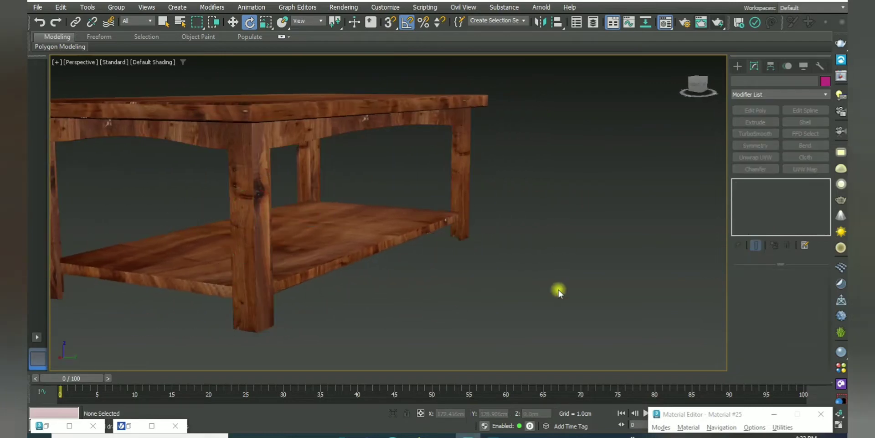
{"action": "left_click", "coordinate": [739, 414]}
{"action": "left_click", "coordinate": [729, 97]}
{"action": "scroll", "coordinate": [532, 261], "scroll_direction": "down", "scroll_amount": 5}
{"action": "scroll", "coordinate": [516, 274], "scroll_direction": "up", "scroll_amount": 3}
{"action": "scroll", "coordinate": [515, 273], "scroll_direction": "up", "scroll_amount": 3}
{"action": "middle_click_drag", "start_coordinate": [516, 274], "coordinate": [617, 266]}
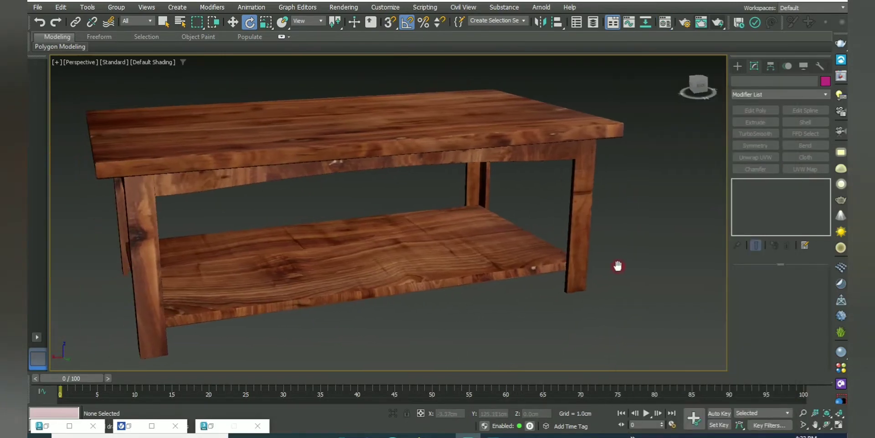
{"action": "scroll", "coordinate": [617, 265], "scroll_direction": "down", "scroll_amount": 3}
Render the wooden table with V-Ray at 100% zoom, then reopen Material #25 in the Material Editor.
{"action": "left_click", "coordinate": [718, 22]}
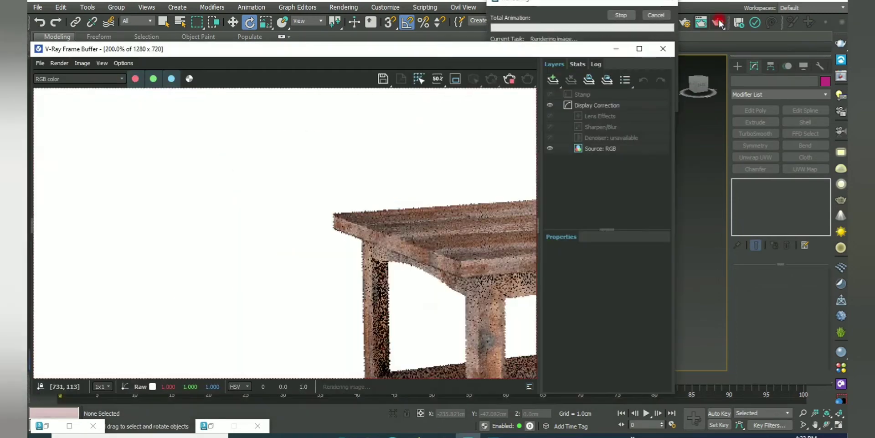
{"action": "scroll", "coordinate": [273, 202], "scroll_direction": "down", "scroll_amount": 1}
{"action": "scroll", "coordinate": [274, 228], "scroll_direction": "down", "scroll_amount": 1}
{"action": "scroll", "coordinate": [274, 250], "scroll_direction": "down", "scroll_amount": 1}
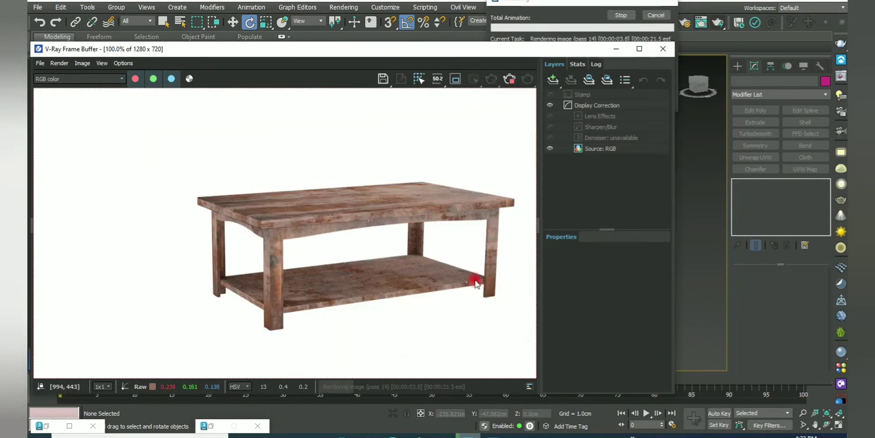
{"action": "scroll", "coordinate": [475, 284], "scroll_direction": "up", "scroll_amount": 1}
{"action": "scroll", "coordinate": [293, 245], "scroll_direction": "down", "scroll_amount": 1}
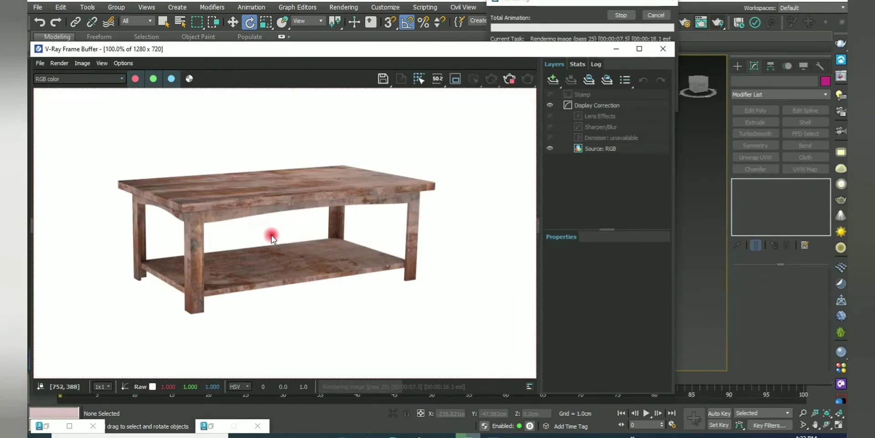
{"action": "scroll", "coordinate": [273, 236], "scroll_direction": "up", "scroll_amount": 1}
{"action": "scroll", "coordinate": [278, 232], "scroll_direction": "down", "scroll_amount": 1}
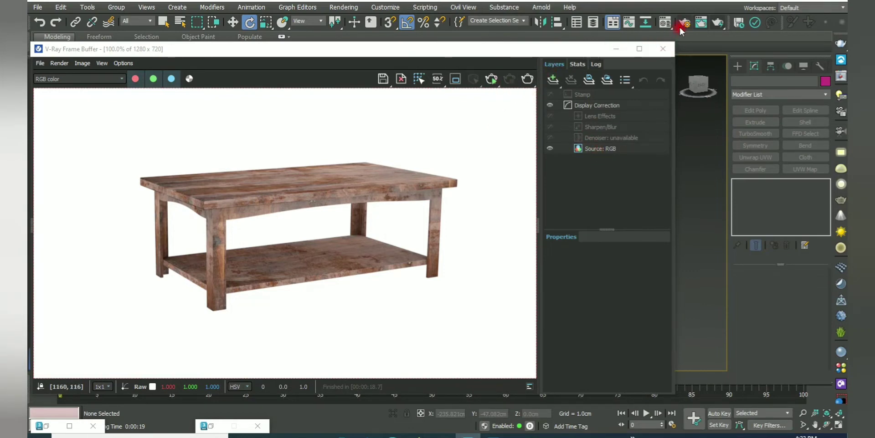
{"action": "left_click", "coordinate": [666, 22]}
Give base wood Material #26 a grey reflection colour and start a fresh render.
{"action": "left_click", "coordinate": [770, 241]}
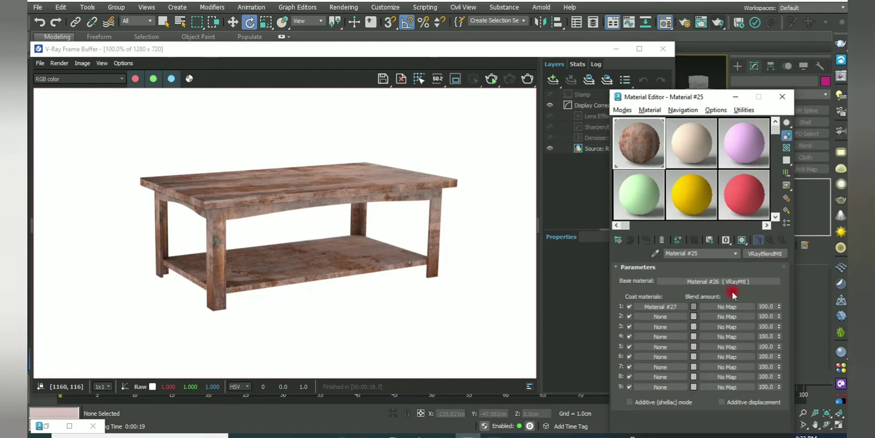
{"action": "left_click", "coordinate": [727, 281]}
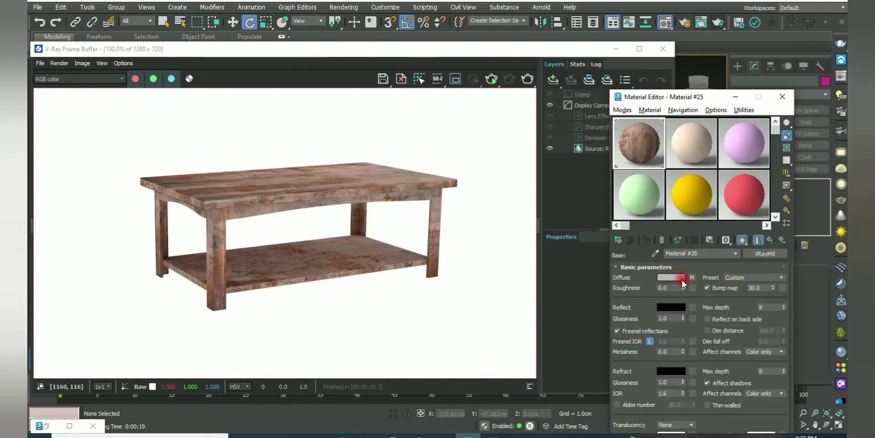
{"action": "left_click", "coordinate": [672, 307]}
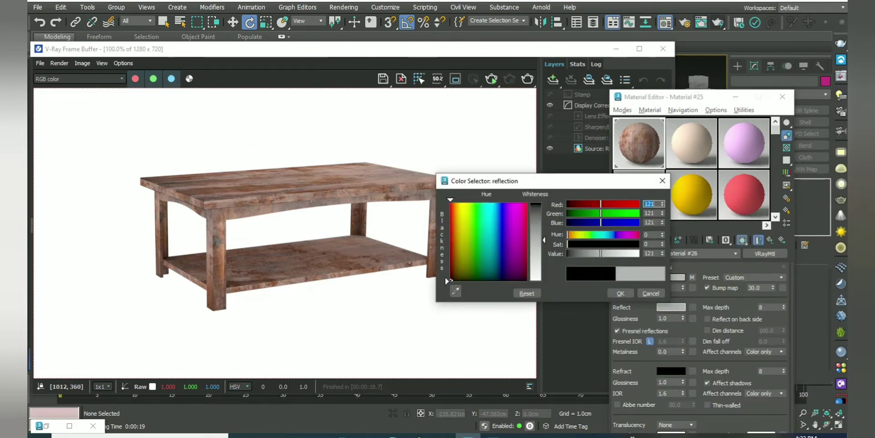
{"action": "left_click", "coordinate": [621, 293]}
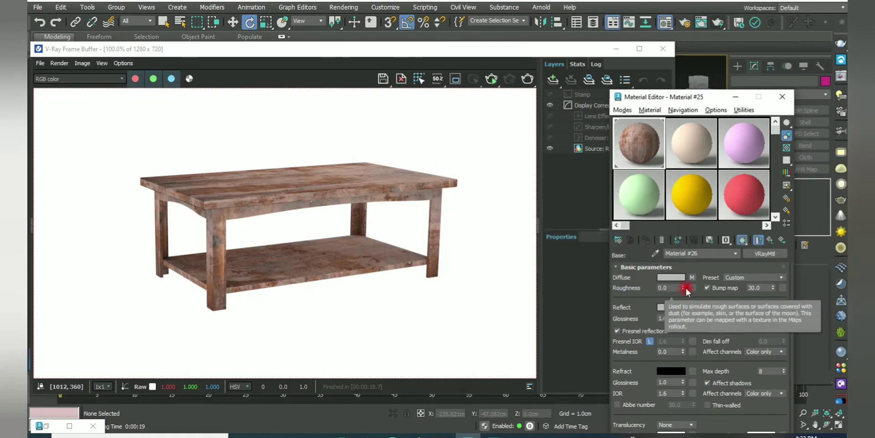
{"action": "left_click", "coordinate": [617, 330]}
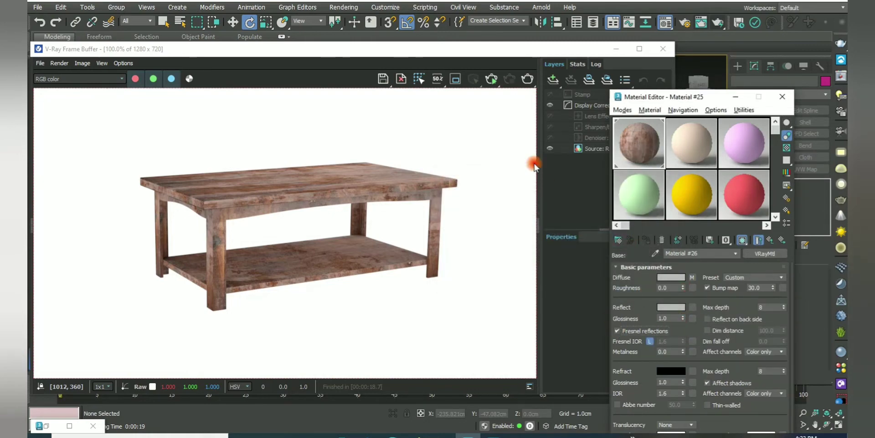
{"action": "left_click", "coordinate": [491, 78]}
Adjust Material #26's reflection colour to grey 121 while viewing the render.
{"action": "scroll", "coordinate": [262, 229], "scroll_direction": "up", "scroll_amount": 2}
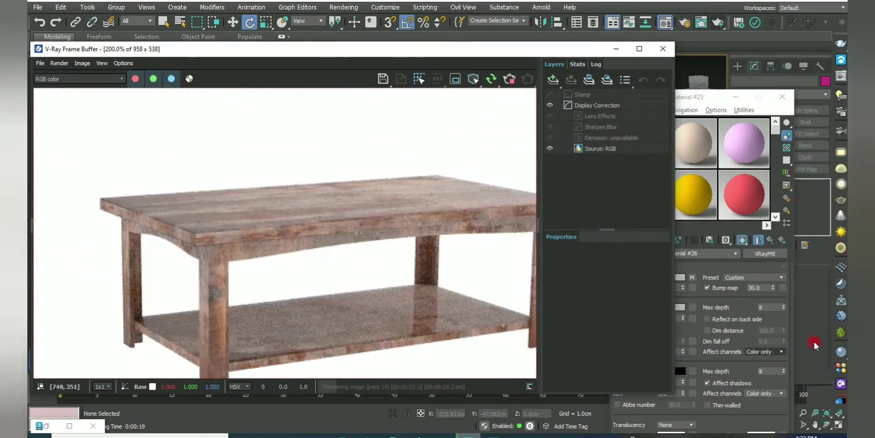
{"action": "left_click_drag", "start_coordinate": [727, 97], "coordinate": [770, 50]}
{"action": "left_click", "coordinate": [715, 260]}
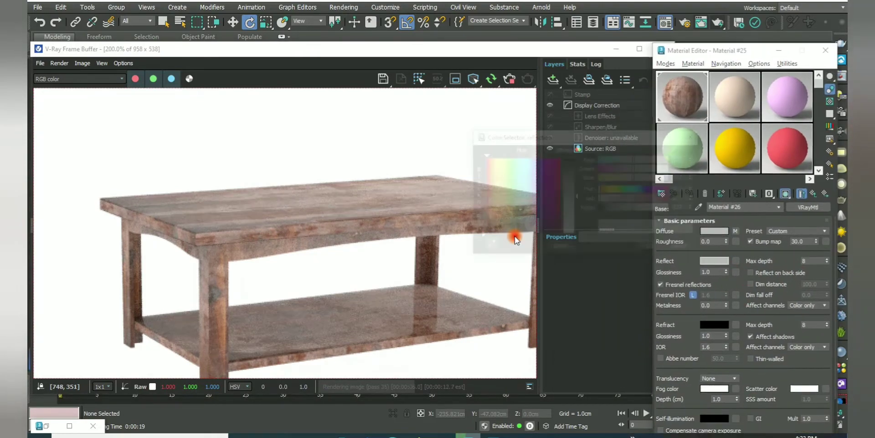
{"action": "left_click", "coordinate": [653, 248]}
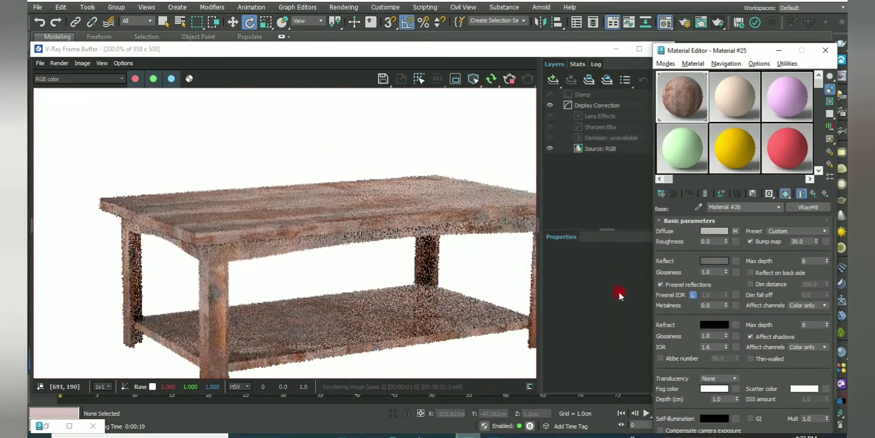
{"action": "left_click", "coordinate": [419, 292]}
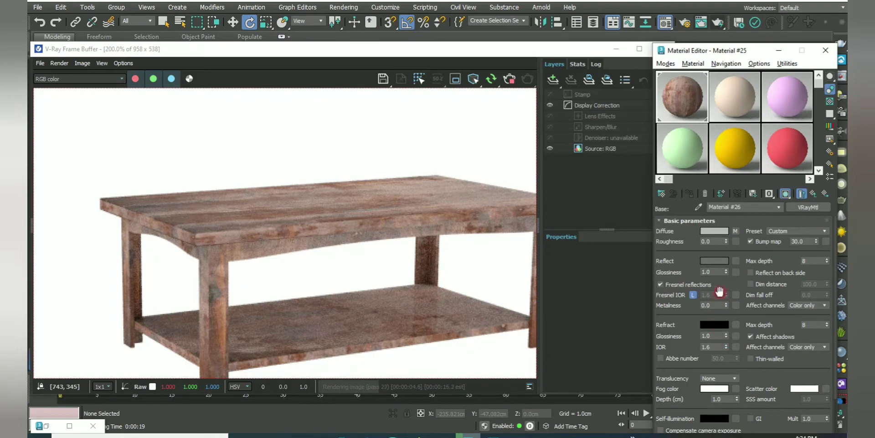
{"action": "scroll", "coordinate": [686, 360], "scroll_direction": "down", "scroll_amount": 1}
Set coat Material #27's reflection colour to grey 86.
{"action": "left_click", "coordinate": [814, 194]}
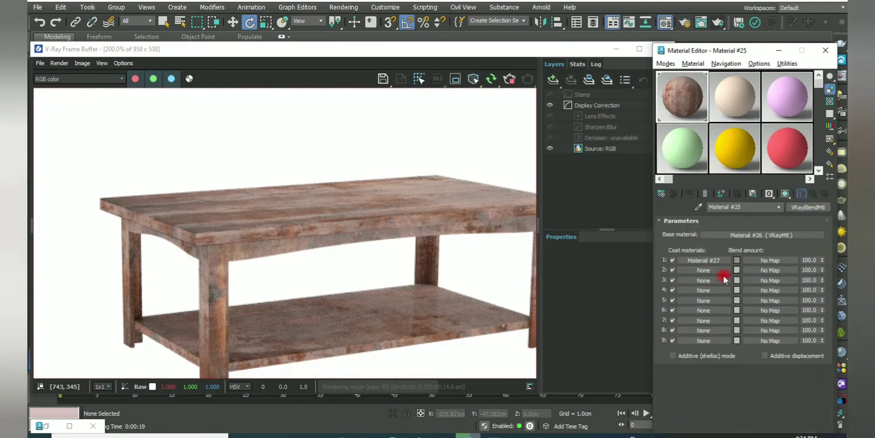
{"action": "left_click", "coordinate": [707, 260]}
{"action": "left_click", "coordinate": [714, 261]}
{"action": "left_click_drag", "start_coordinate": [549, 149], "coordinate": [549, 174]}
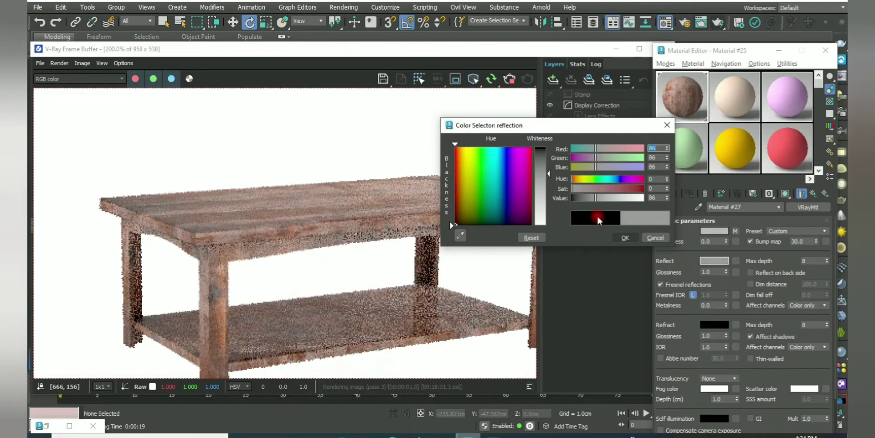
{"action": "left_click", "coordinate": [625, 238]}
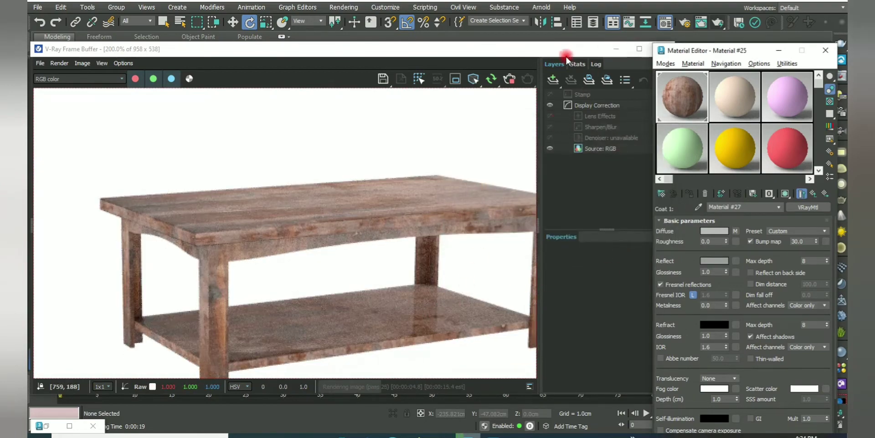
{"action": "left_click_drag", "start_coordinate": [566, 54], "coordinate": [497, 50]}
Close the render and material windows and select the three table parts in Front view.
{"action": "left_click", "coordinate": [595, 50]}
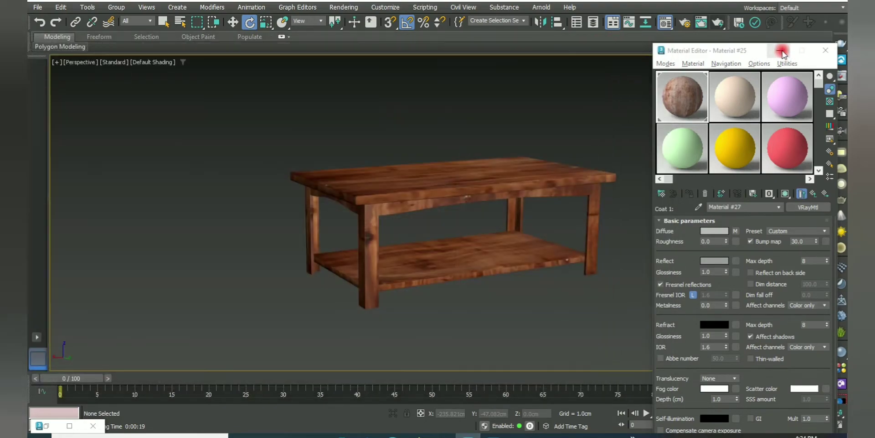
{"action": "left_click", "coordinate": [826, 50]}
{"action": "mouse_move", "coordinate": [563, 259]}
{"action": "middle_mouse_down"}
{"action": "mouse_move", "coordinate": [539, 283]}
{"action": "mouse_move", "coordinate": [579, 243]}
{"action": "mouse_move", "coordinate": [596, 269]}
{"action": "mouse_move", "coordinate": [593, 260]}
{"action": "middle_mouse_up"}
{"action": "key", "text": "alt+w"}
{"action": "left_click", "coordinate": [553, 199]}
{"action": "key", "text": "alt+w"}
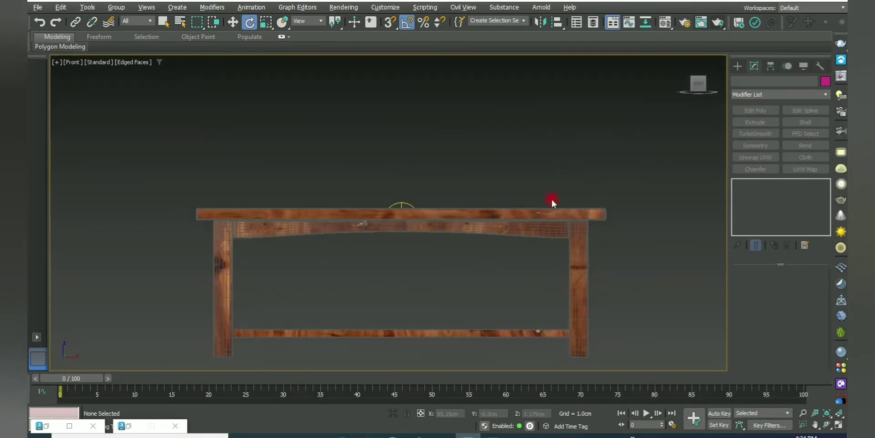
{"action": "left_click_drag", "start_coordinate": [480, 108], "coordinate": [567, 272]}
{"action": "key", "text": "w"}
{"action": "key", "text": "alt+w"}
Raise the table slightly in the maximized Left view.
{"action": "right_click", "coordinate": [300, 290]}
{"action": "key", "text": "z"}
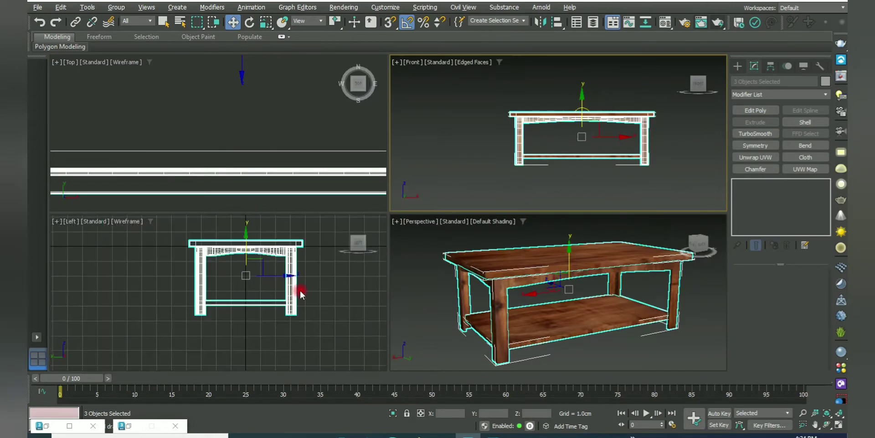
{"action": "key", "text": "alt+w"}
{"action": "left_click_drag", "start_coordinate": [467, 234], "coordinate": [488, 103]}
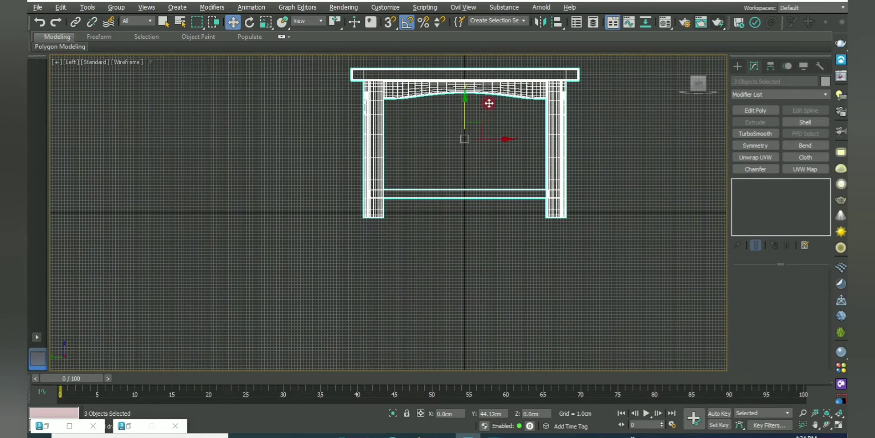
{"action": "scroll", "coordinate": [472, 182], "scroll_direction": "up", "scroll_amount": 5}
{"action": "scroll", "coordinate": [481, 215], "scroll_direction": "up", "scroll_amount": 3}
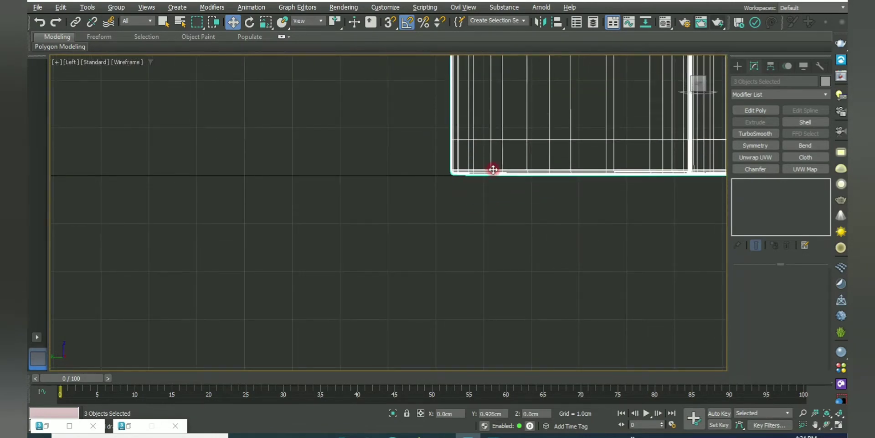
Move VRayLight001 up and to the side in the Perspective view.
{"action": "key", "text": "alt+w"}
{"action": "left_click", "coordinate": [533, 288]}
{"action": "key", "text": "alt+w"}
{"action": "scroll", "coordinate": [528, 285], "scroll_direction": "down", "scroll_amount": 5}
{"action": "mouse_move", "coordinate": [492, 276]}
{"action": "middle_mouse_down", "text": "alt"}
{"action": "mouse_move", "coordinate": [581, 295]}
{"action": "mouse_move", "coordinate": [533, 248]}
{"action": "middle_mouse_up", "text": "alt"}
{"action": "left_click", "coordinate": [635, 324]}
{"action": "left_click_drag", "start_coordinate": [641, 344], "coordinate": [624, 244]}
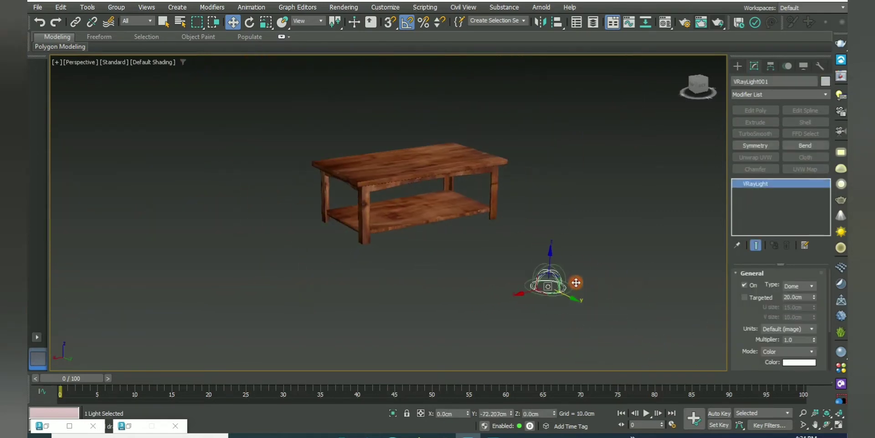
Frame the table closely and start a V-Ray render.
{"action": "scroll", "coordinate": [624, 243], "scroll_direction": "up", "scroll_amount": 5}
{"action": "mouse_move", "coordinate": [595, 226]}
{"action": "middle_mouse_down", "text": "alt"}
{"action": "mouse_move", "coordinate": [518, 246]}
{"action": "mouse_move", "coordinate": [505, 275]}
{"action": "middle_mouse_up", "text": "alt"}
{"action": "scroll", "coordinate": [518, 246], "scroll_direction": "down", "scroll_amount": 2}
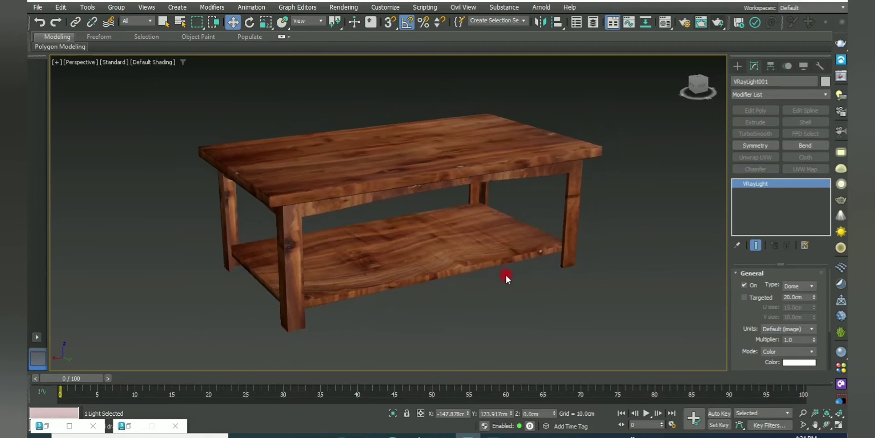
{"action": "left_click", "coordinate": [722, 22]}
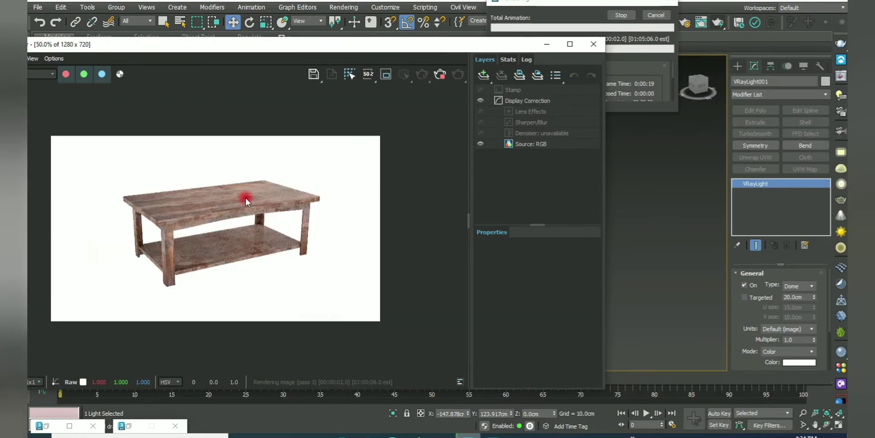
Cancel the current render and close the rendered image and render settings.
{"action": "left_click", "coordinate": [588, 46]}
{"action": "left_click", "coordinate": [656, 16]}
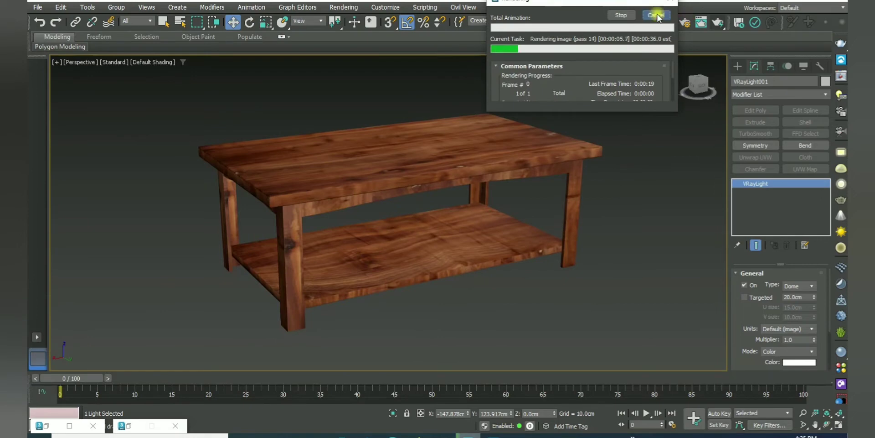
{"action": "left_click", "coordinate": [684, 25]}
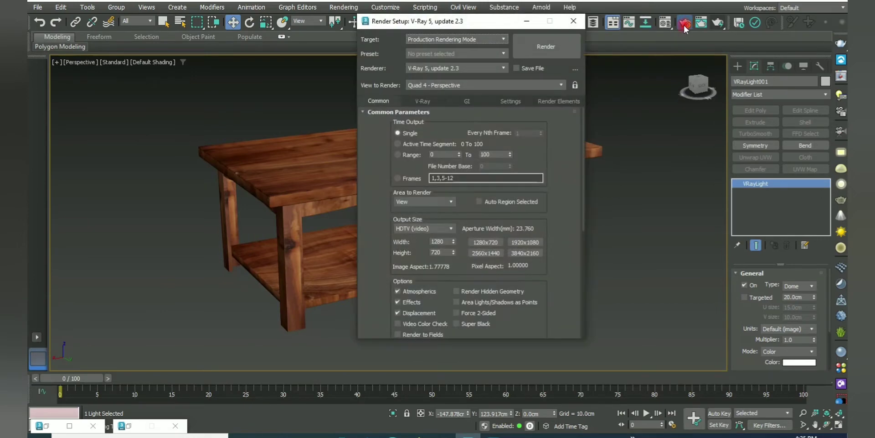
{"action": "left_click", "coordinate": [573, 18]}
Set the Global Lighting tint to dark grey (RGB 37) and test-render the table.
{"action": "left_click", "coordinate": [339, 8]}
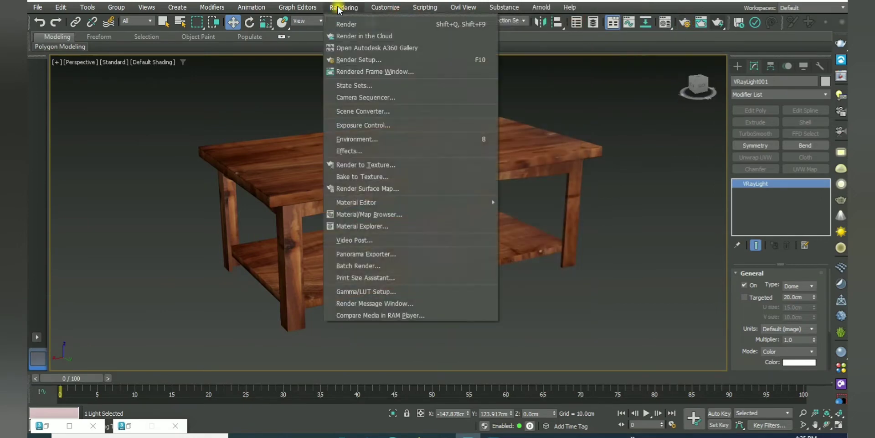
{"action": "left_click", "coordinate": [361, 139]}
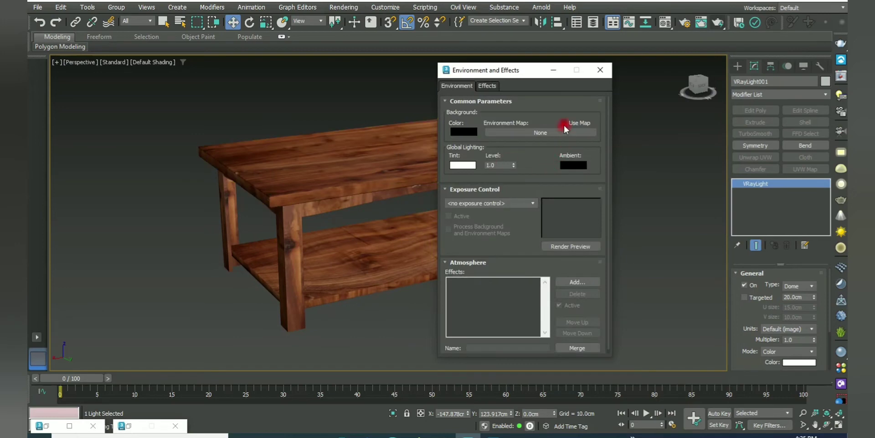
{"action": "left_click", "coordinate": [463, 165]}
{"action": "left_click", "coordinate": [330, 69]}
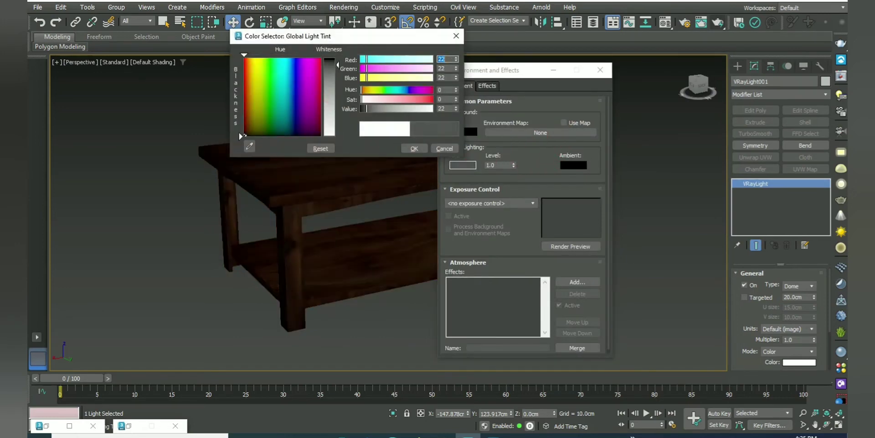
{"action": "left_click", "coordinate": [411, 148]}
{"action": "left_click", "coordinate": [718, 22]}
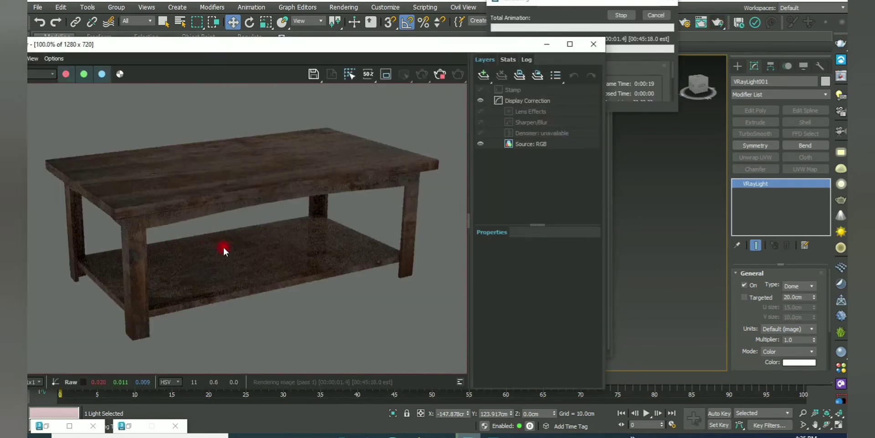
{"action": "scroll", "coordinate": [224, 247], "scroll_direction": "down", "scroll_amount": 1}
{"action": "left_click", "coordinate": [594, 44]}
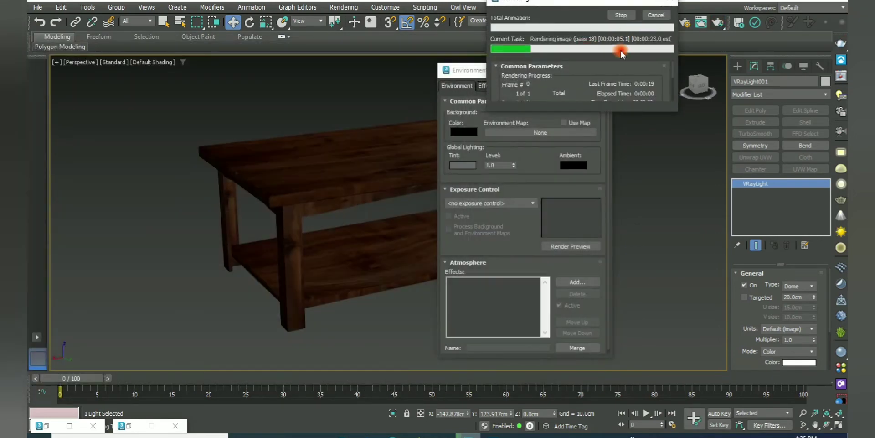
Restore the Global Lighting tint to white and return to the four-viewport layout.
{"action": "left_click", "coordinate": [463, 165]}
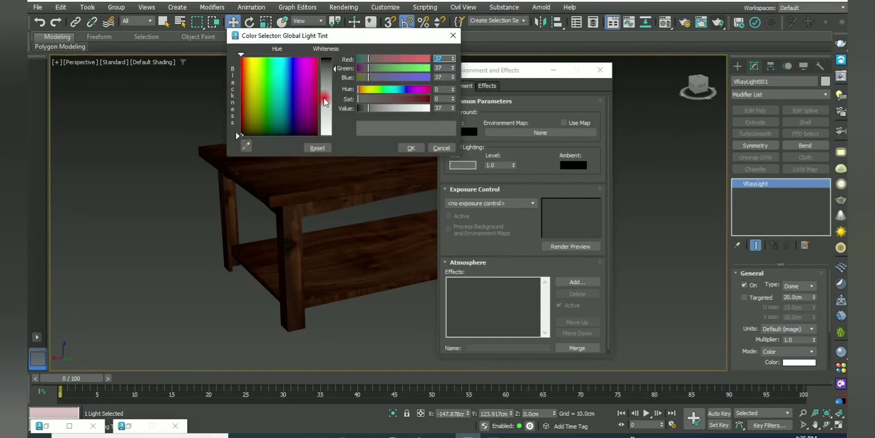
{"action": "left_click", "coordinate": [411, 148]}
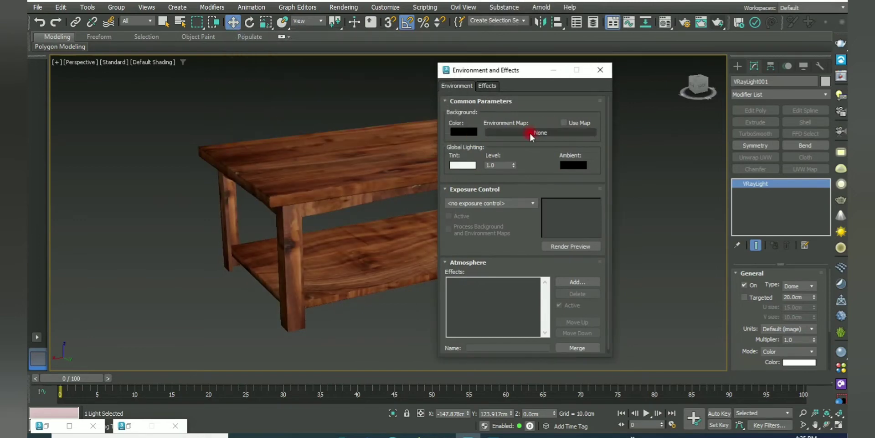
{"action": "left_click", "coordinate": [600, 70]}
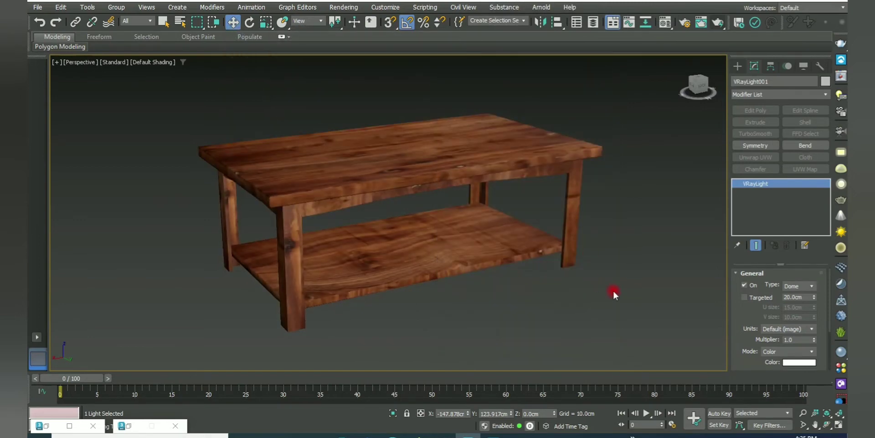
{"action": "key", "text": "alt+w"}
{"action": "left_click", "coordinate": [452, 148]}
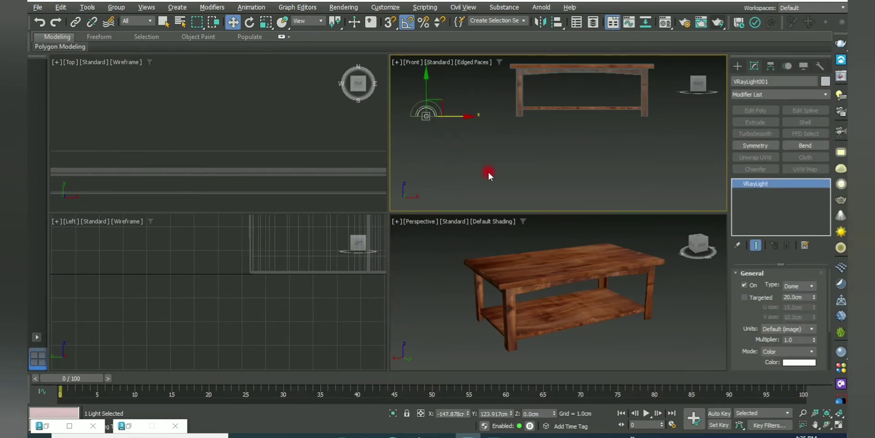
Maximize the Perspective view and orbit closer to the front of the table.
{"action": "left_click", "coordinate": [577, 186]}
{"action": "left_click", "coordinate": [553, 313]}
{"action": "key", "text": "alt+w"}
{"action": "left_click", "coordinate": [560, 297]}
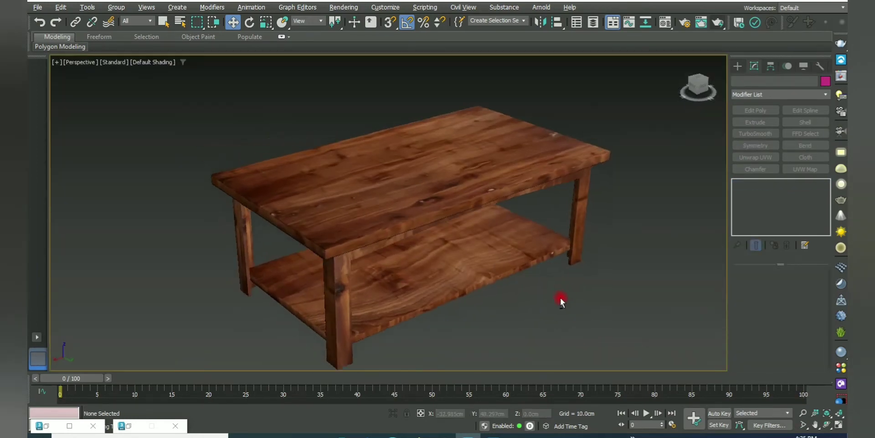
{"action": "mouse_move", "coordinate": [559, 297]}
{"action": "middle_mouse_down", "text": "alt"}
{"action": "mouse_move", "coordinate": [576, 292]}
{"action": "mouse_move", "coordinate": [556, 311]}
{"action": "middle_mouse_up", "text": "alt"}
{"action": "scroll", "coordinate": [559, 311], "scroll_direction": "down", "scroll_amount": 3}
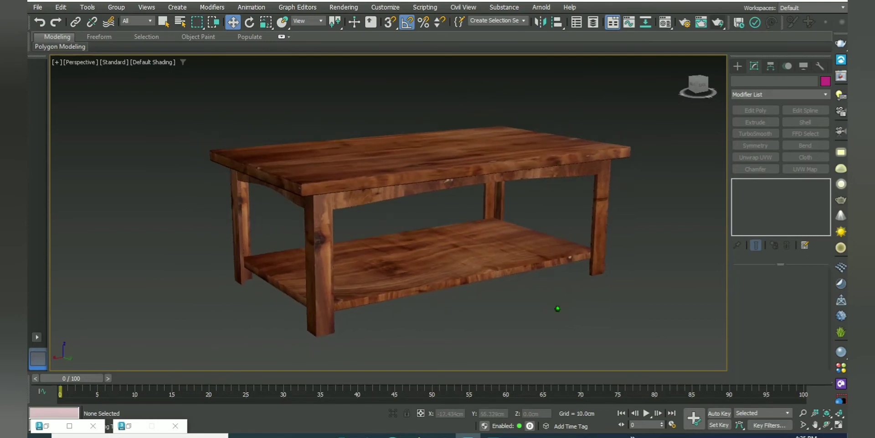
{"action": "middle_click_drag", "start_coordinate": [552, 277], "coordinate": [551, 280], "text": "alt"}
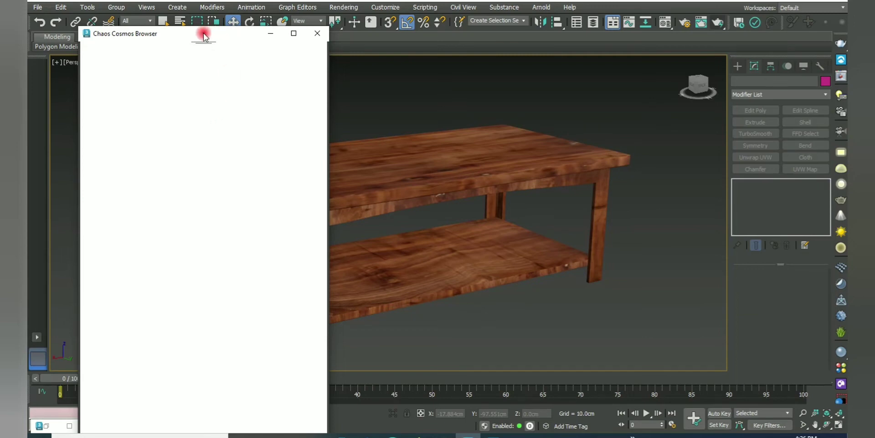
Move the Chaos Cosmos Browser aside and return to 3ds Max.
{"action": "left_click_drag", "start_coordinate": [203, 36], "coordinate": [641, 70]}
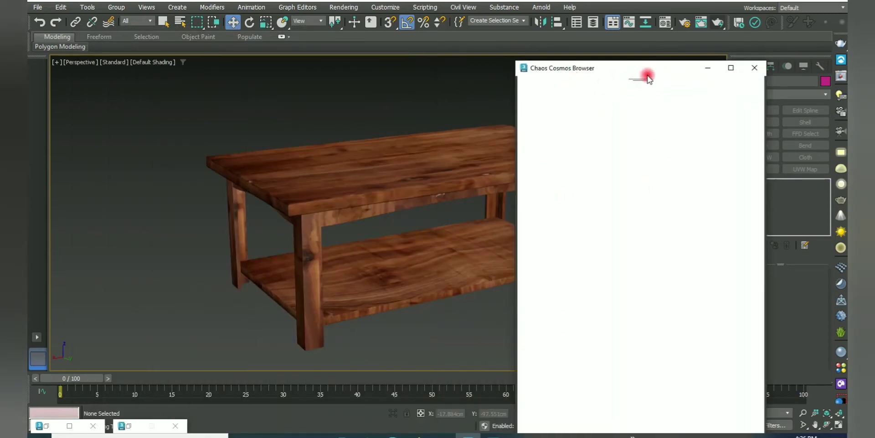
{"action": "left_click_drag", "start_coordinate": [673, 73], "coordinate": [675, 60]}
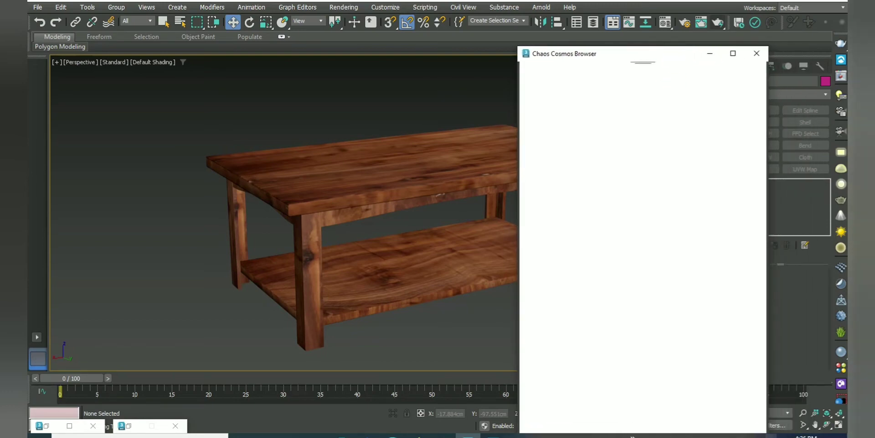
{"action": "left_click", "coordinate": [633, 436]}
Create a VRayPlane floor beneath the table.
{"action": "left_click", "coordinate": [505, 363]}
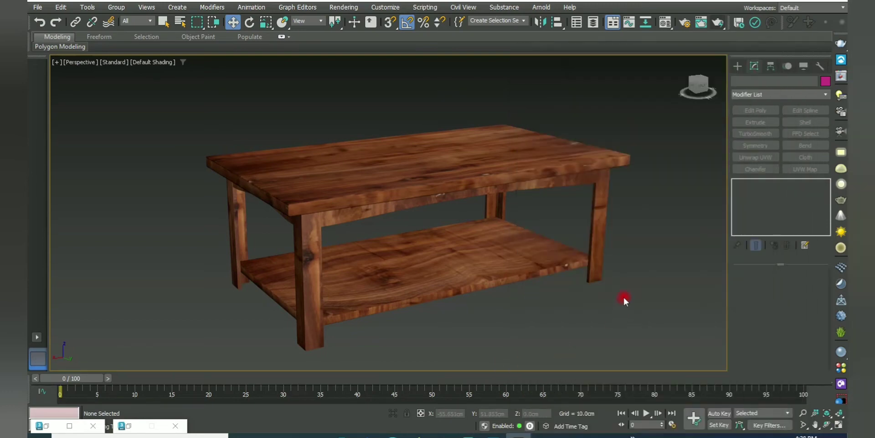
{"action": "middle_click_drag", "start_coordinate": [624, 297], "coordinate": [600, 272]}
{"action": "left_click", "coordinate": [737, 66]}
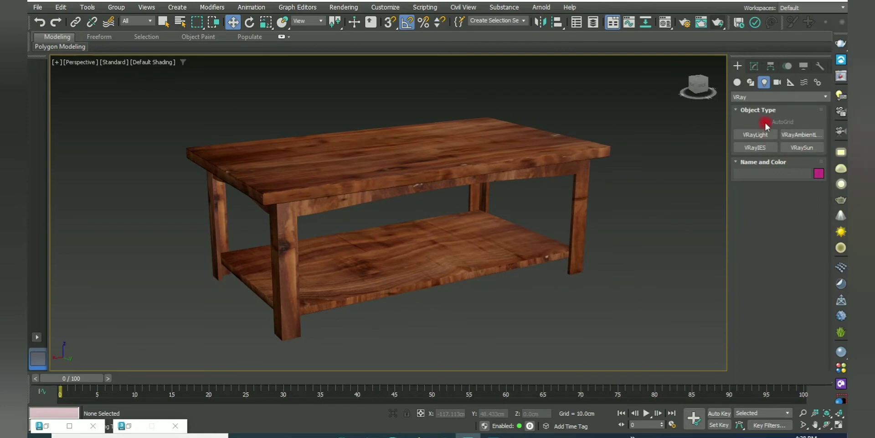
{"action": "left_click", "coordinate": [780, 97]}
{"action": "left_click", "coordinate": [737, 82]}
{"action": "left_click", "coordinate": [779, 96]}
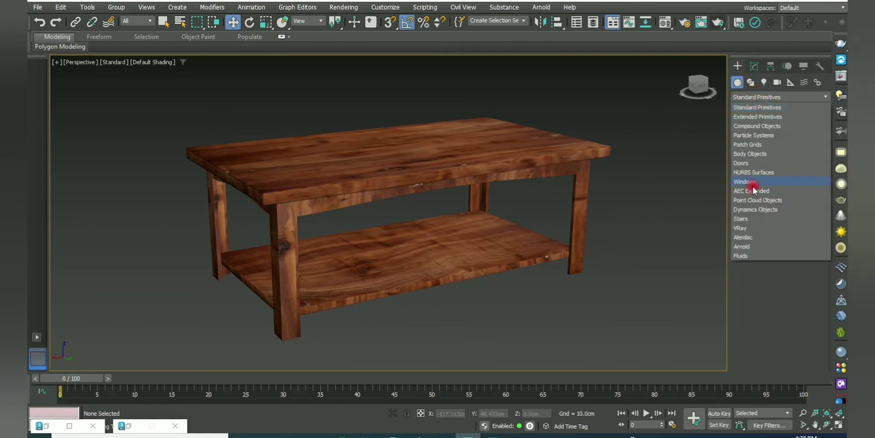
{"action": "left_click", "coordinate": [747, 228]}
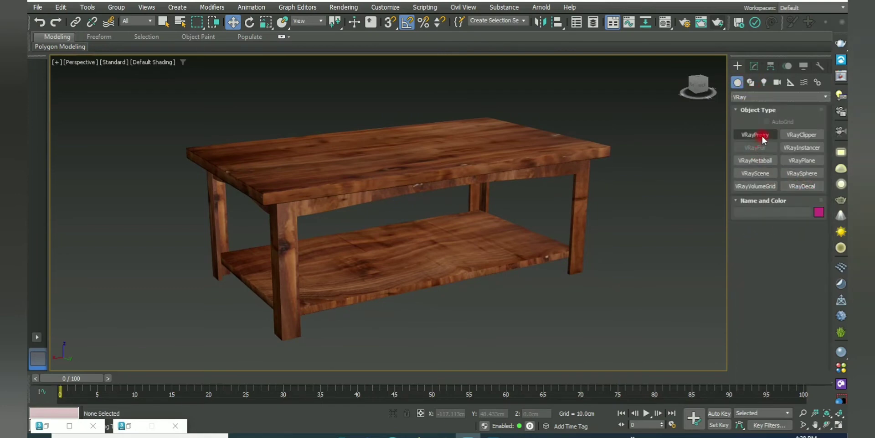
{"action": "left_click", "coordinate": [814, 161]}
{"action": "left_click", "coordinate": [465, 313]}
{"action": "right_click", "coordinate": [499, 307]}
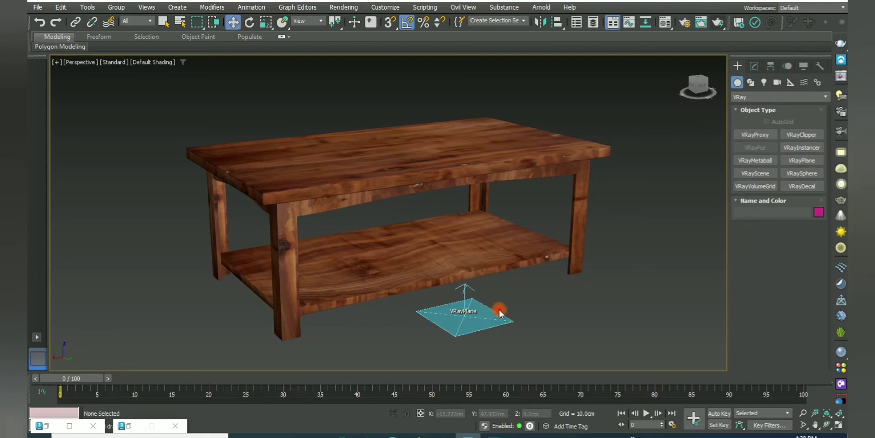
Set Material #3's diffuse colour to white and select the VRayPlane floor.
{"action": "key", "text": "m"}
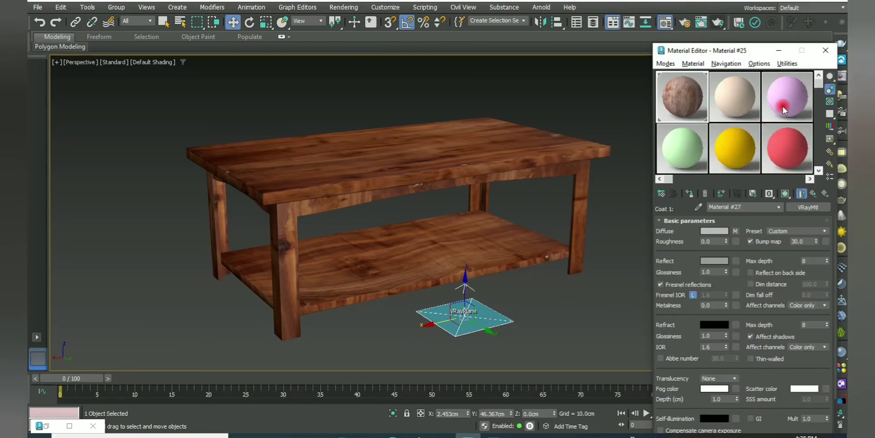
{"action": "left_click", "coordinate": [785, 106]}
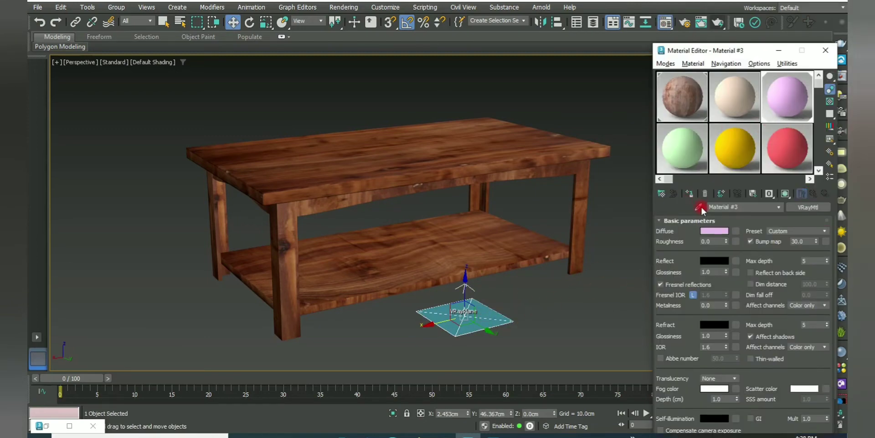
{"action": "left_click", "coordinate": [714, 231]}
{"action": "left_click_drag", "start_coordinate": [583, 137], "coordinate": [583, 199]}
{"action": "left_click", "coordinate": [659, 210]}
{"action": "left_click_drag", "start_coordinate": [787, 96], "coordinate": [494, 309]}
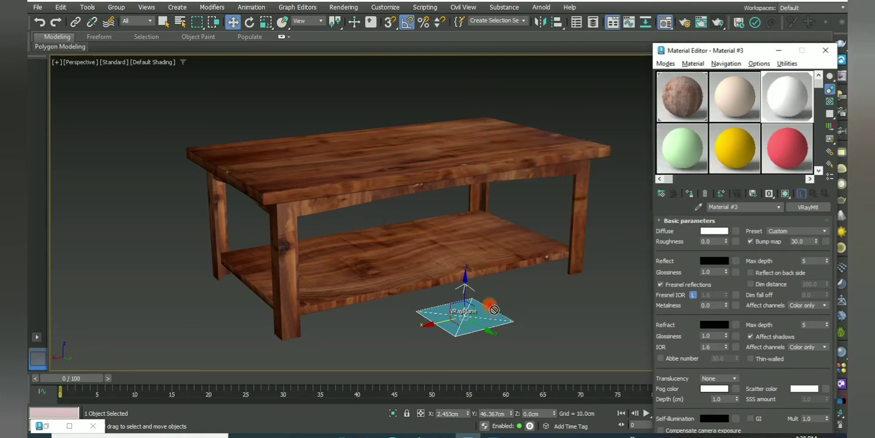
{"action": "left_click", "coordinate": [474, 318]}
Assign Material #3 to the VRayPlane floor and start a test render.
{"action": "left_click", "coordinate": [753, 194]}
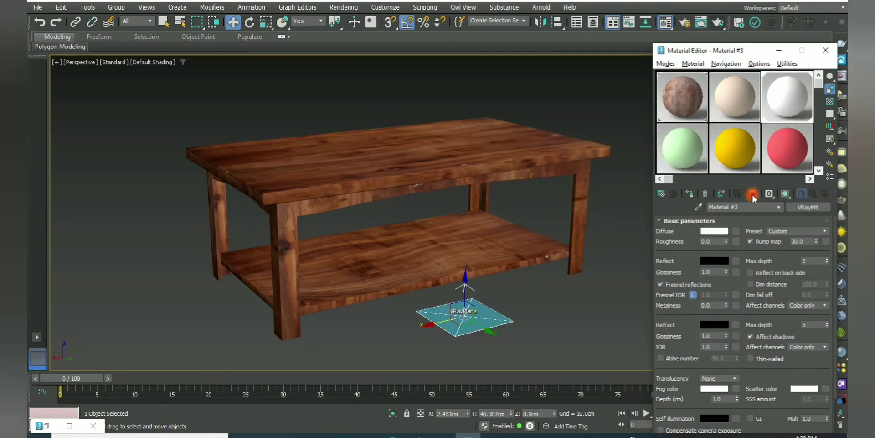
{"action": "left_click", "coordinate": [781, 51]}
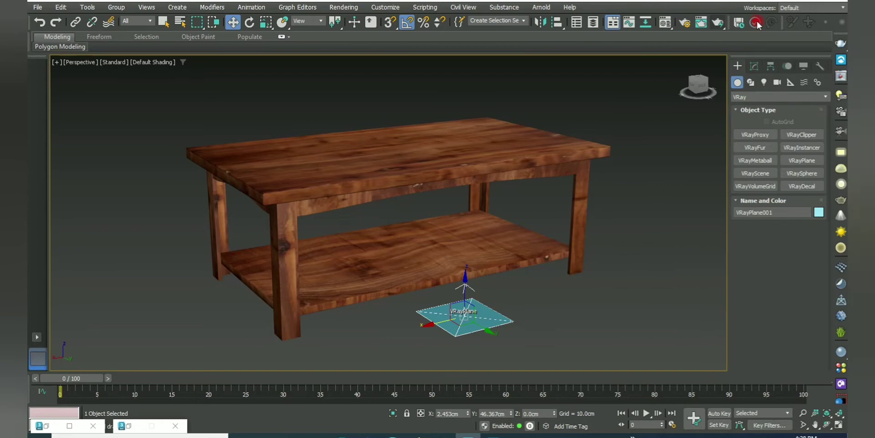
{"action": "left_click", "coordinate": [717, 25]}
Create a Dome-type VRayLight in the Top view and move it into position.
{"action": "left_click", "coordinate": [764, 82]}
{"action": "left_click", "coordinate": [755, 134]}
{"action": "key", "text": "alt+w"}
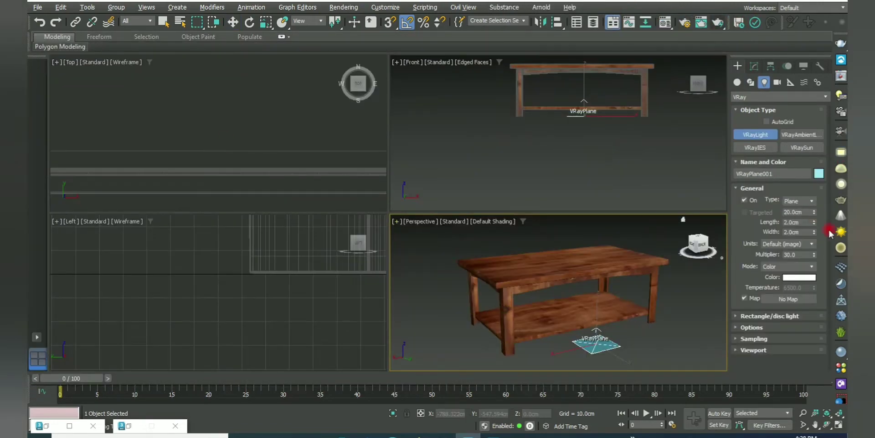
{"action": "left_click", "coordinate": [799, 201]}
{"action": "left_click", "coordinate": [796, 211]}
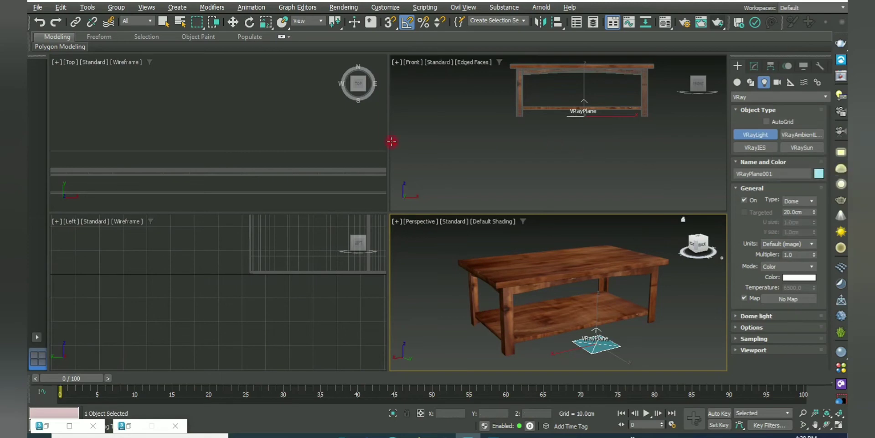
{"action": "left_click", "coordinate": [250, 102]}
{"action": "key", "text": "w"}
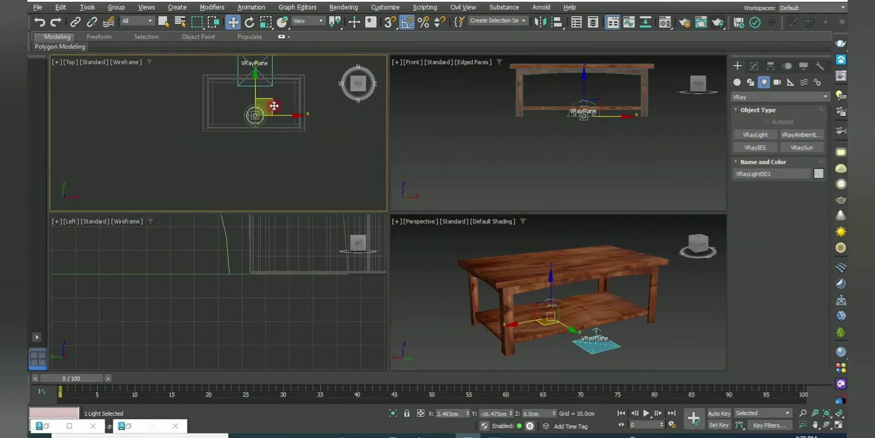
{"action": "left_click_drag", "start_coordinate": [268, 93], "coordinate": [339, 139]}
Render the maximized Perspective view lit by the dome light, viewing it at 100%.
{"action": "right_click", "coordinate": [588, 265]}
{"action": "key", "text": "alt+w"}
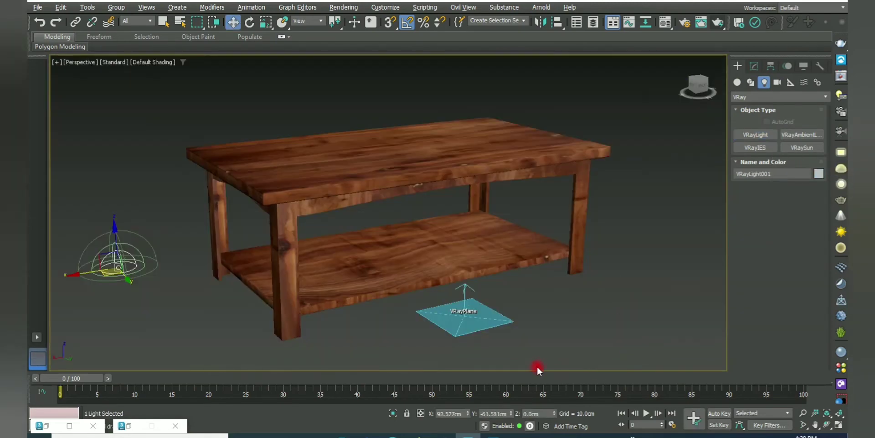
{"action": "left_click", "coordinate": [731, 24]}
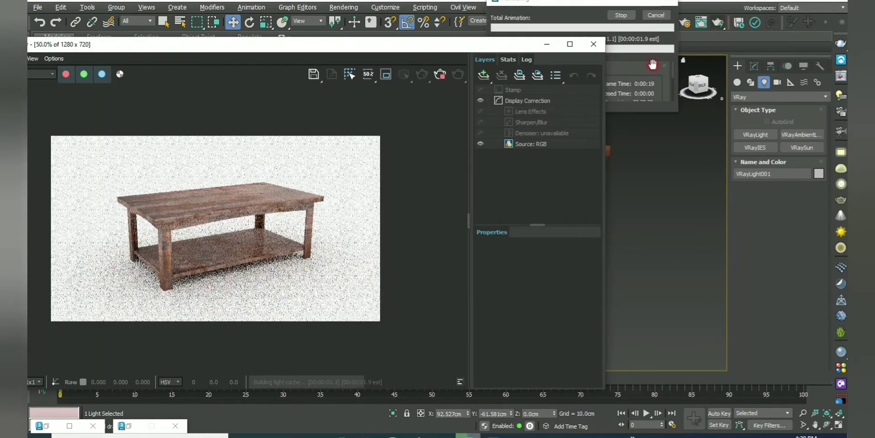
{"action": "left_click", "coordinate": [187, 273]}
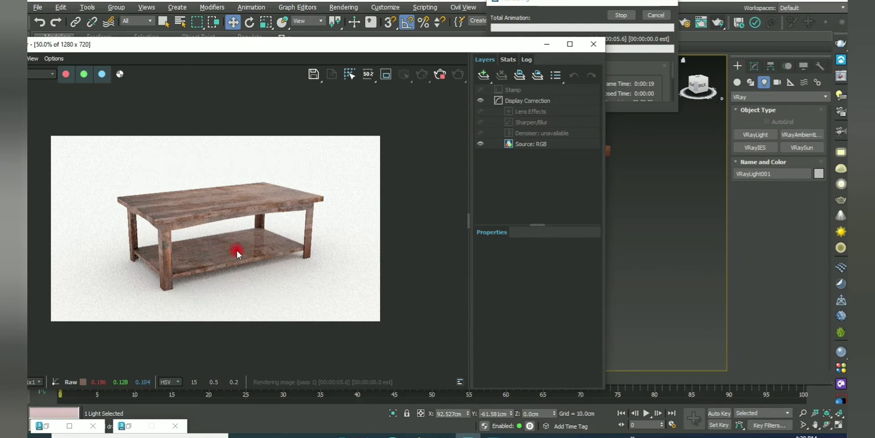
{"action": "double_click", "coordinate": [237, 250]}
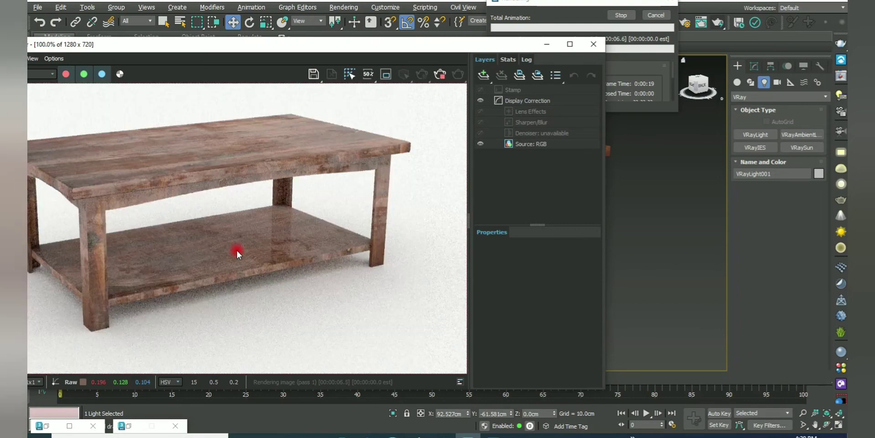
{"action": "left_click", "coordinate": [755, 67]}
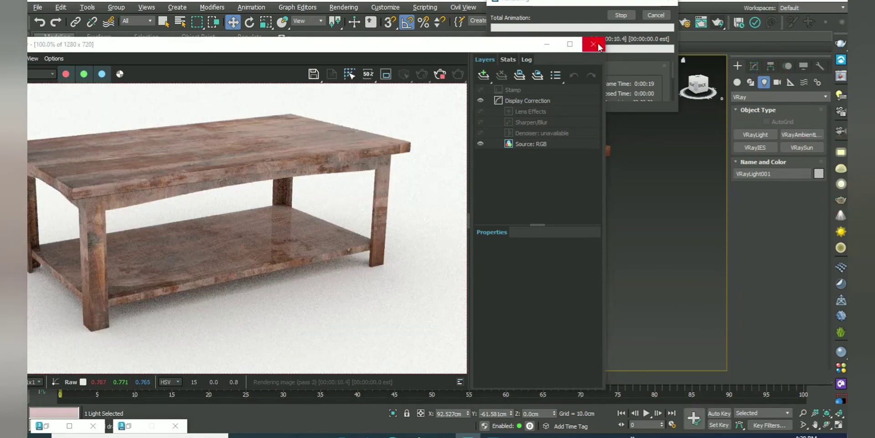
{"action": "left_click", "coordinate": [657, 26]}
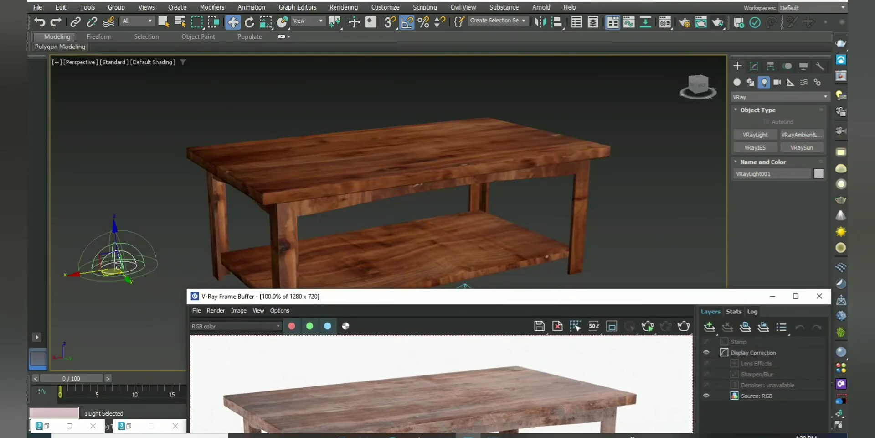
{"action": "left_click", "coordinate": [756, 67]}
{"action": "left_click_drag", "start_coordinate": [738, 301], "coordinate": [567, 88]}
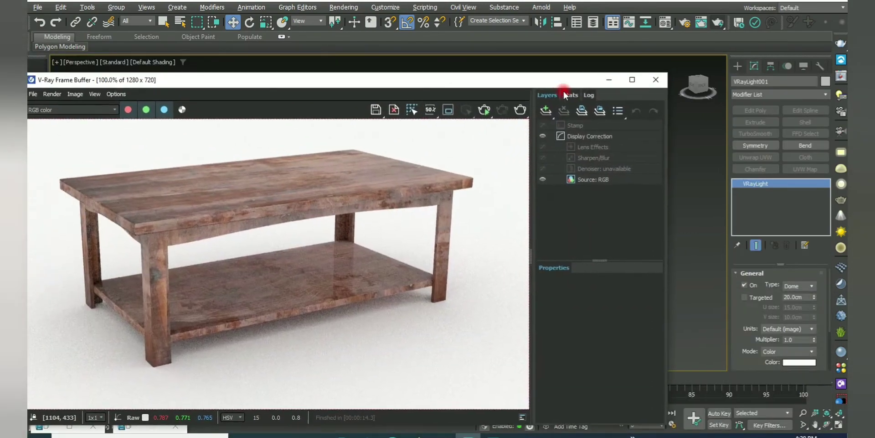
{"action": "left_click", "coordinate": [578, 79]}
Open Chaos Cosmos full screen and import the Studio 001 HDRI from HDRIs.
{"action": "left_click", "coordinate": [842, 383]}
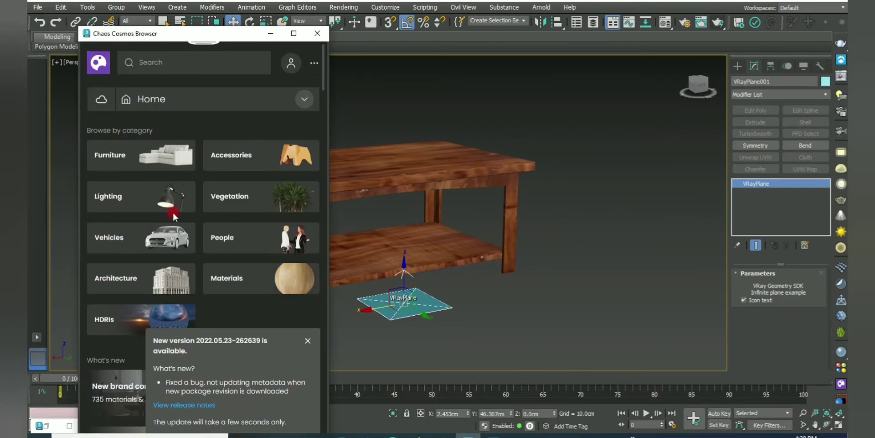
{"action": "scroll", "coordinate": [173, 216], "scroll_direction": "down", "scroll_amount": 5}
{"action": "left_click", "coordinate": [294, 33]}
{"action": "left_click", "coordinate": [93, 209]}
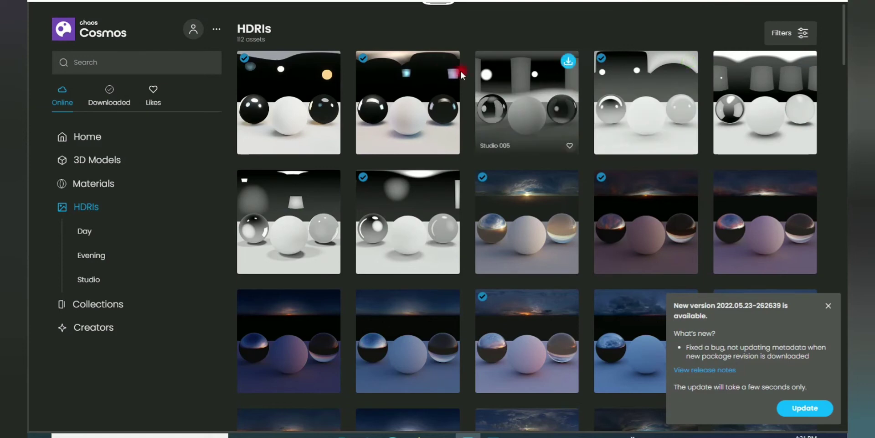
{"action": "mouse_move", "coordinate": [408, 220]}
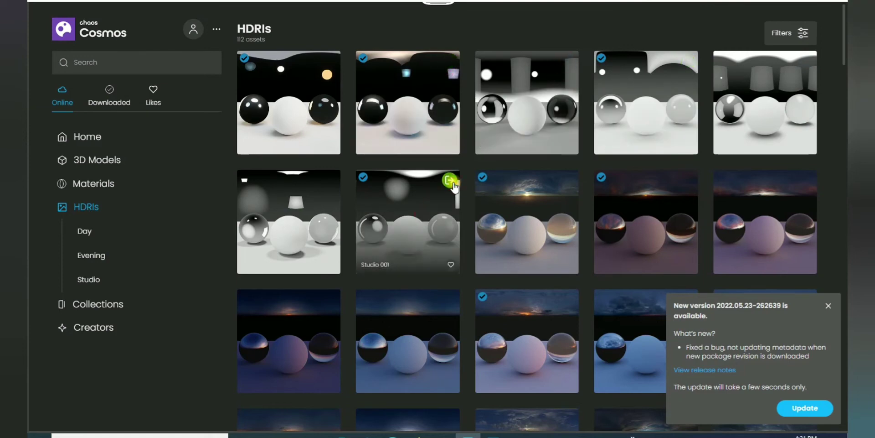
{"action": "left_click", "coordinate": [829, 305]}
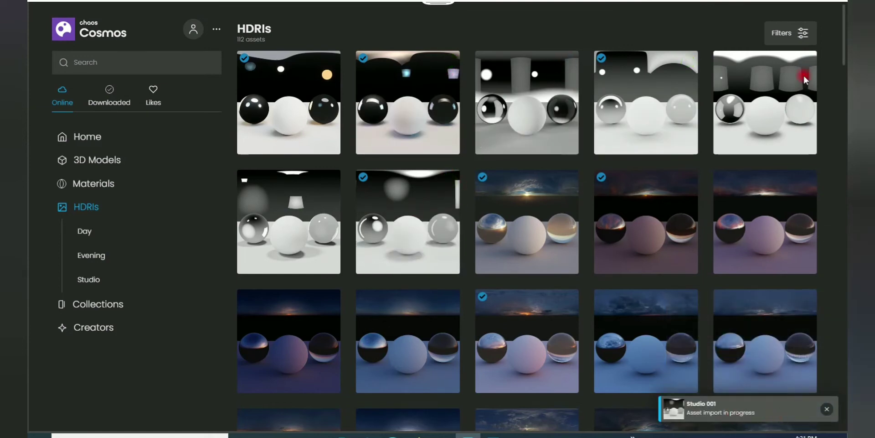
Move the dome light to the right of the table and test-render.
{"action": "key", "text": "w"}
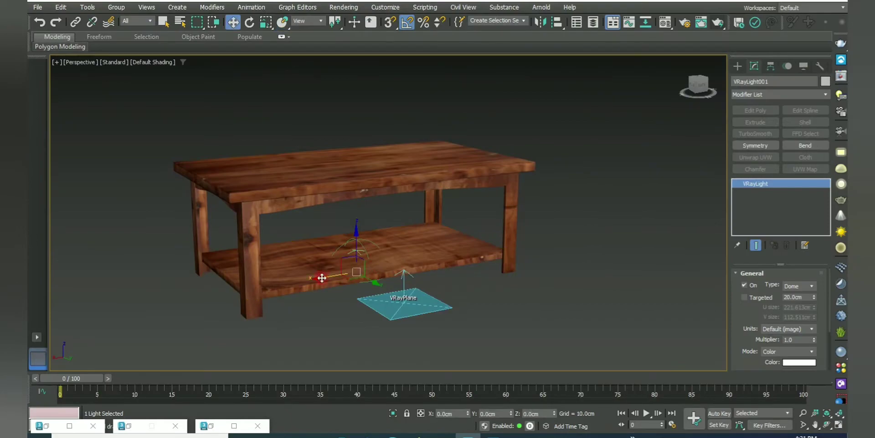
{"action": "left_click_drag", "start_coordinate": [323, 275], "coordinate": [526, 281]}
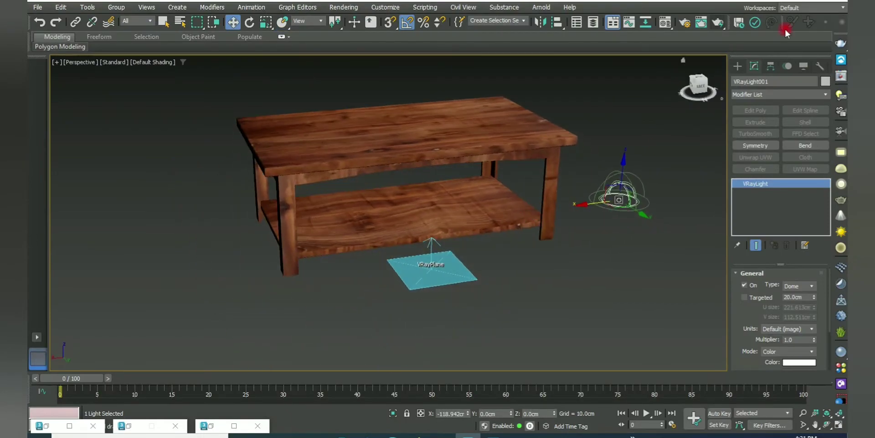
{"action": "left_click", "coordinate": [725, 25]}
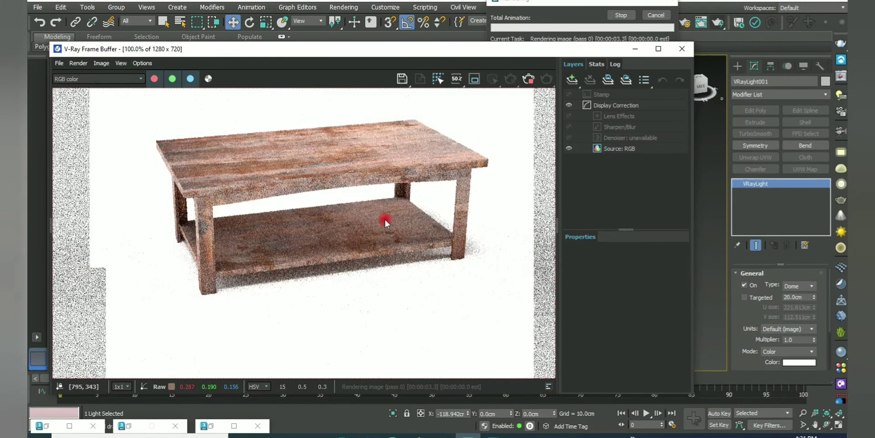
{"action": "left_click", "coordinate": [682, 48]}
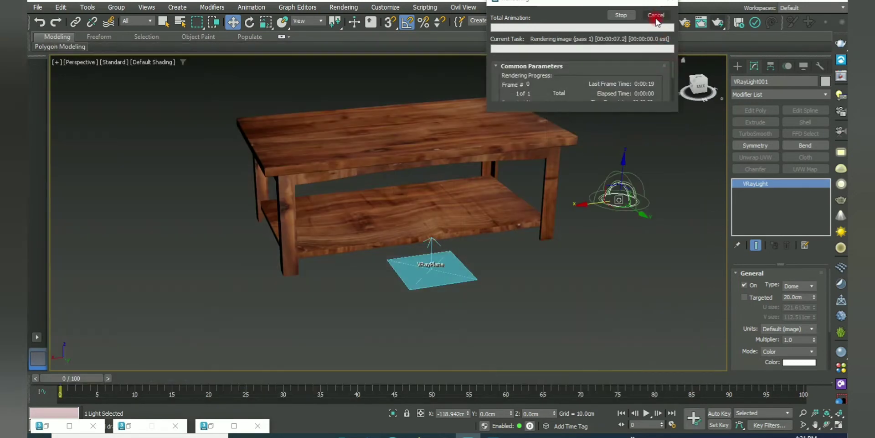
Orbit to a new angle with the safe frame shown and re-render the table.
{"action": "mouse_move", "coordinate": [475, 278]}
{"action": "middle_mouse_down", "text": "alt"}
{"action": "mouse_move", "coordinate": [524, 305]}
{"action": "mouse_move", "coordinate": [553, 293]}
{"action": "mouse_move", "coordinate": [523, 248]}
{"action": "mouse_move", "coordinate": [520, 297]}
{"action": "mouse_move", "coordinate": [480, 297]}
{"action": "mouse_move", "coordinate": [526, 296]}
{"action": "mouse_move", "coordinate": [545, 276]}
{"action": "middle_mouse_up", "text": "alt"}
{"action": "key", "text": "shift+f"}
{"action": "middle_click_drag", "start_coordinate": [557, 265], "coordinate": [576, 269]}
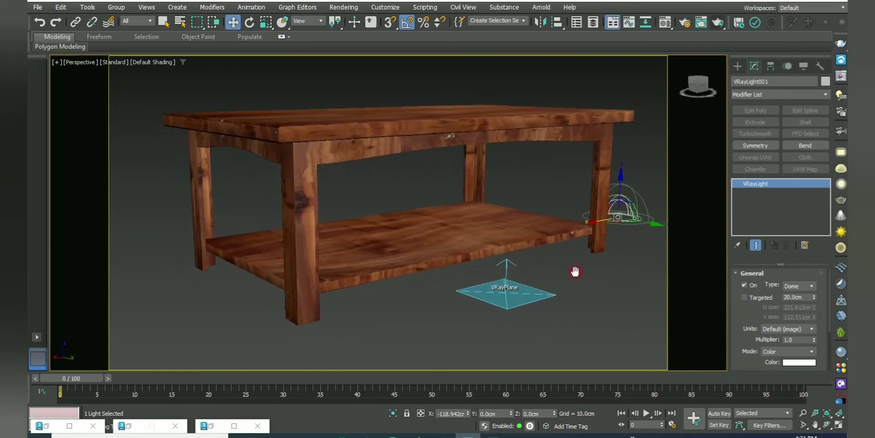
{"action": "left_click", "coordinate": [720, 23]}
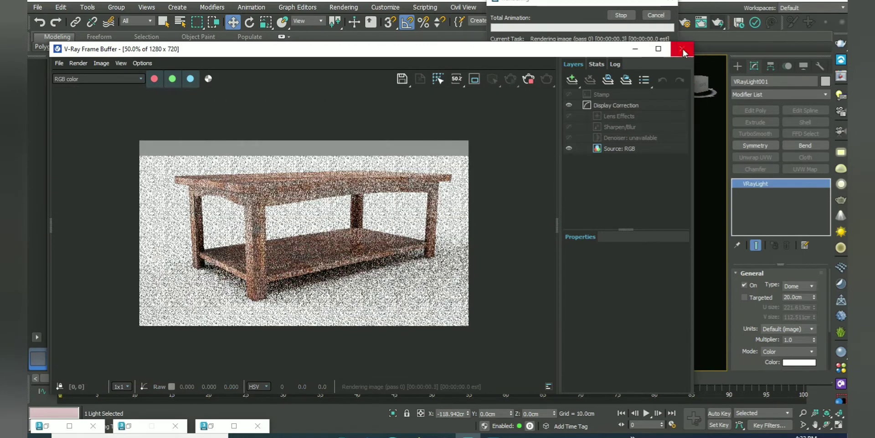
{"action": "left_click", "coordinate": [683, 49]}
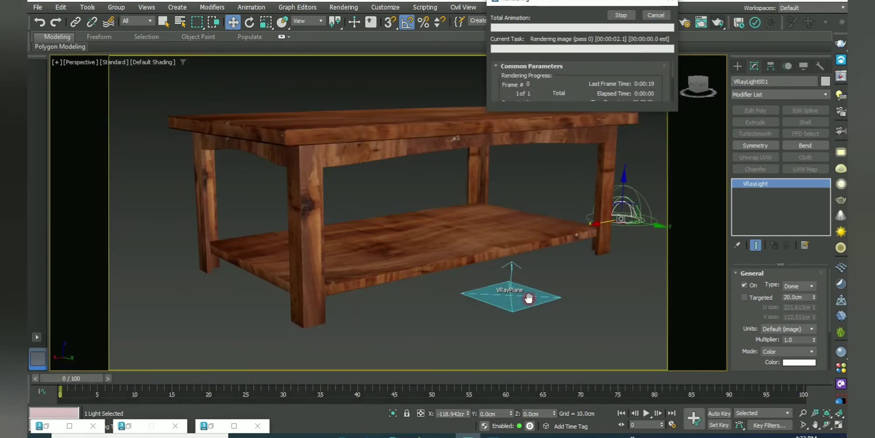
{"action": "left_click", "coordinate": [656, 16]}
{"action": "left_click", "coordinate": [532, 298]}
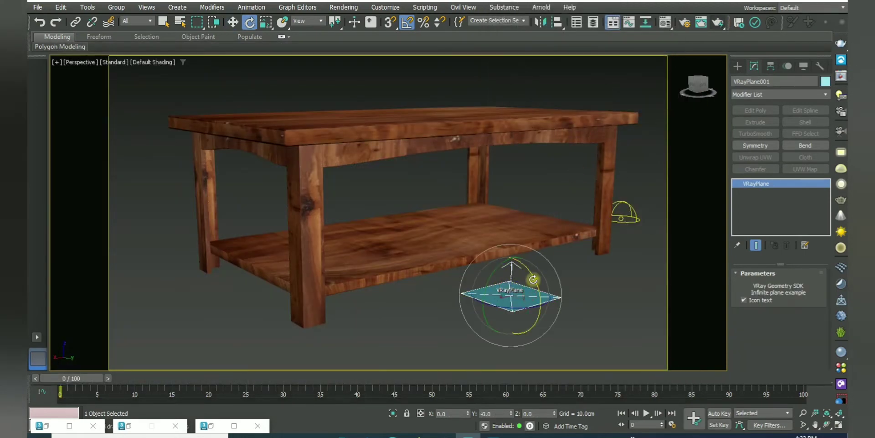
{"action": "left_click", "coordinate": [709, 22]}
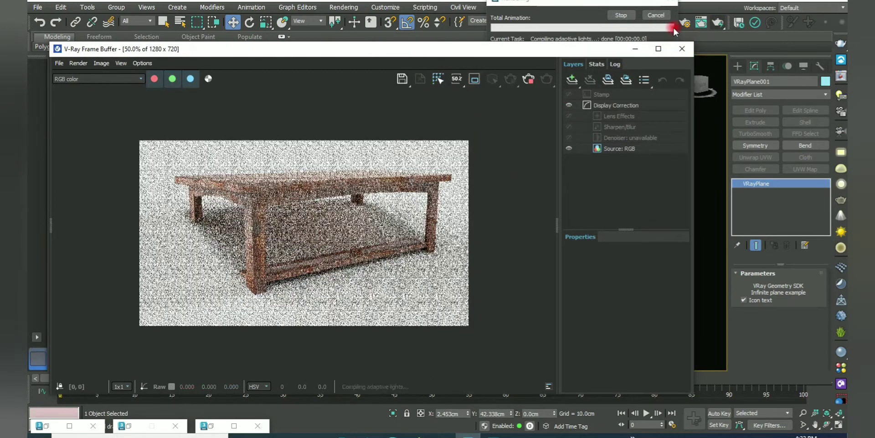
Reposition the render window and restart the render of the table.
{"action": "left_click_drag", "start_coordinate": [627, 50], "coordinate": [679, 283]}
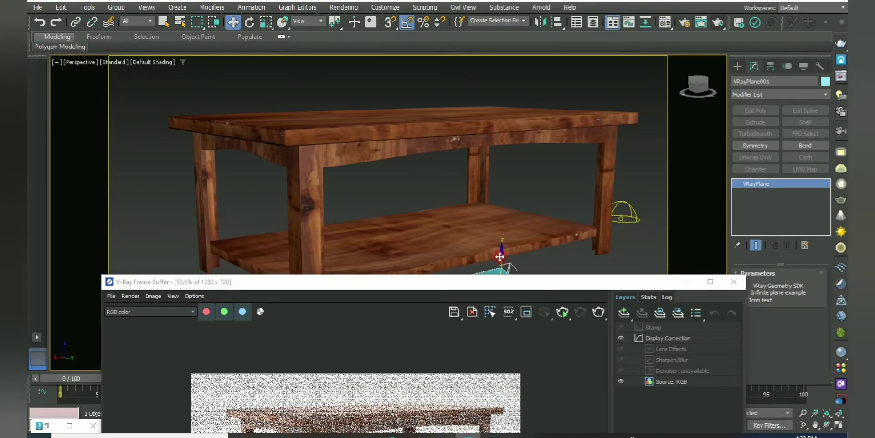
{"action": "left_click_drag", "start_coordinate": [513, 333], "coordinate": [525, 93]}
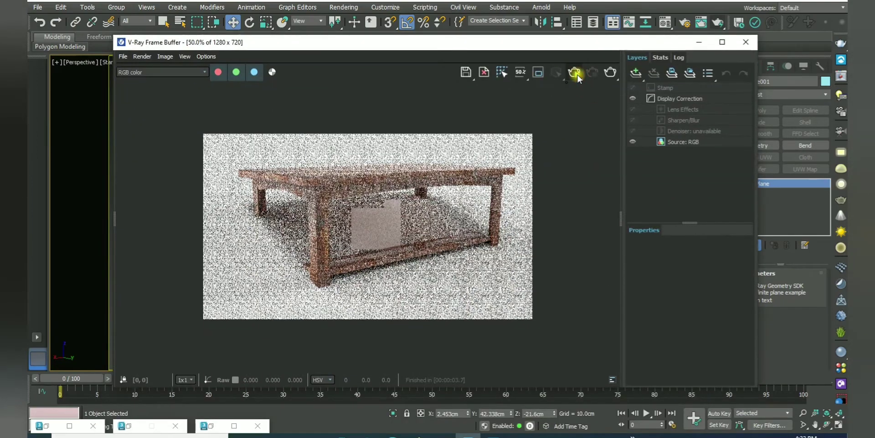
{"action": "left_click", "coordinate": [574, 73]}
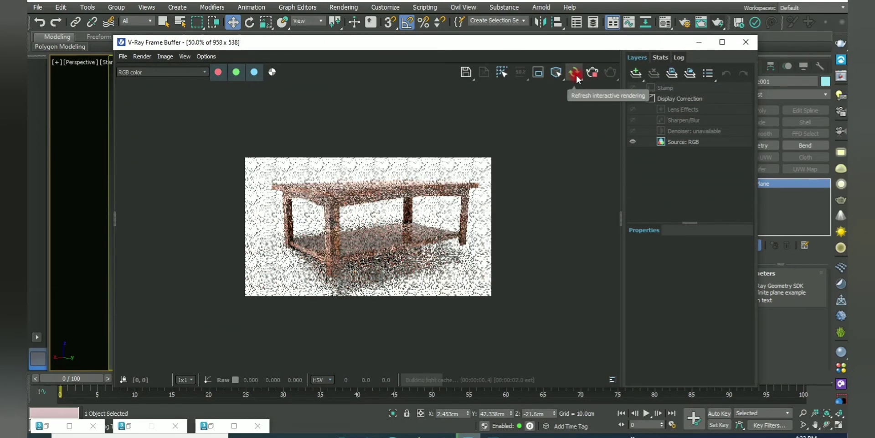
{"action": "left_click", "coordinate": [699, 42]}
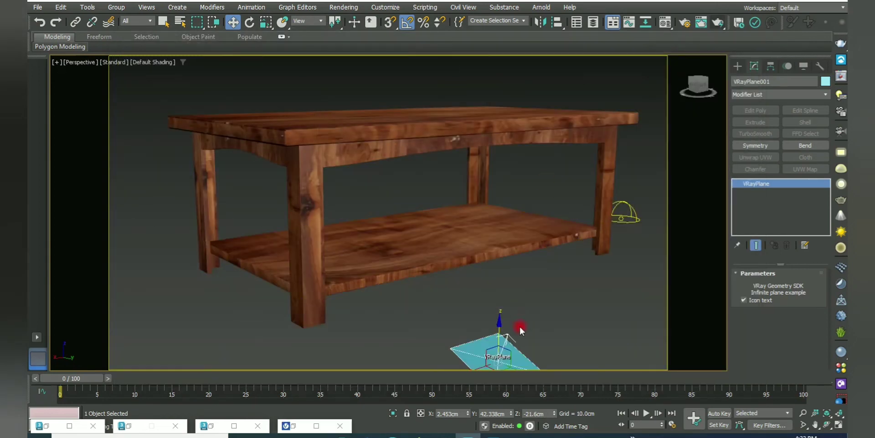
{"action": "left_click", "coordinate": [719, 24]}
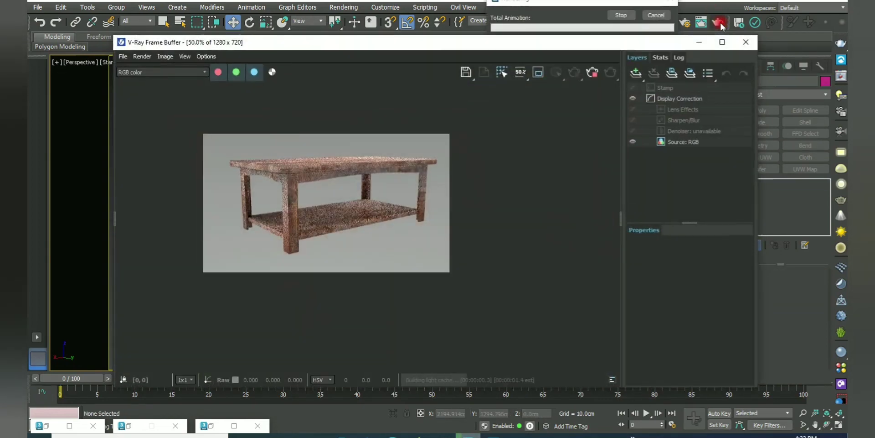
{"action": "left_click", "coordinate": [747, 41]}
{"action": "left_click", "coordinate": [653, 17]}
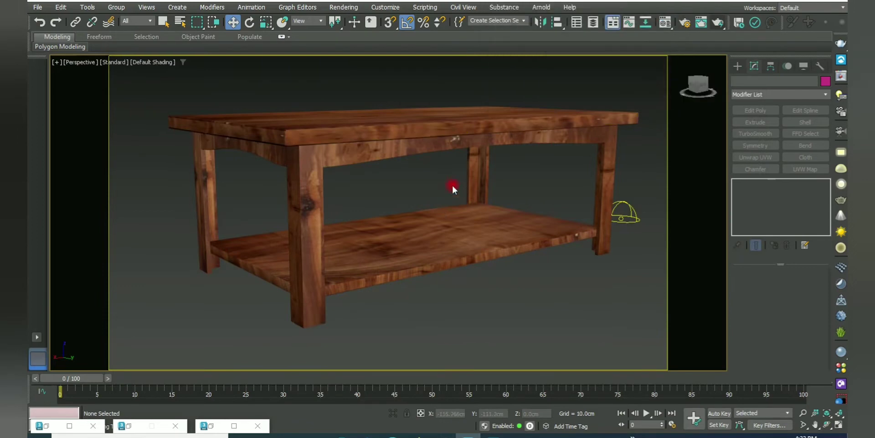
Orbit to another angle, render, and zoom in to inspect the shelf.
{"action": "middle_click_drag", "start_coordinate": [451, 188], "coordinate": [451, 193], "text": "alt"}
{"action": "left_click", "coordinate": [717, 24]}
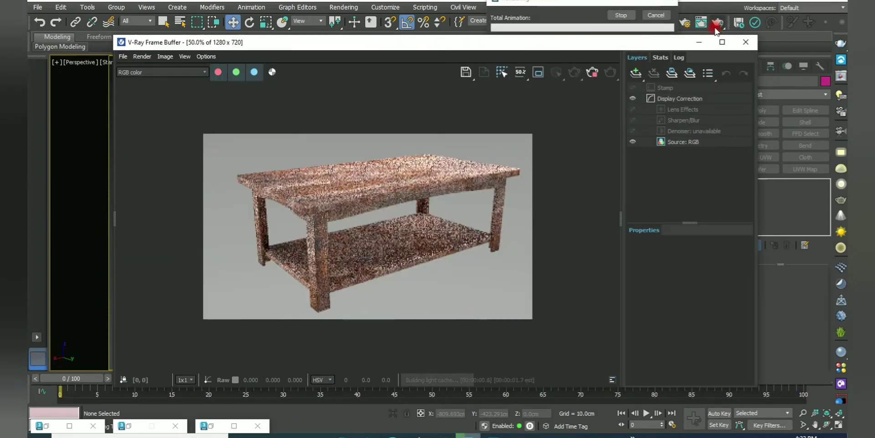
{"action": "double_click", "coordinate": [469, 263]}
{"action": "double_click", "coordinate": [468, 264]}
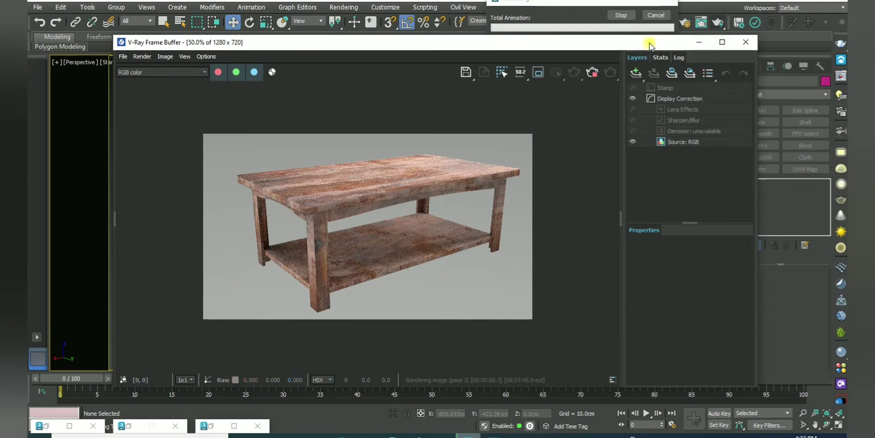
{"action": "left_click", "coordinate": [656, 15]}
{"action": "left_click", "coordinate": [523, 68]}
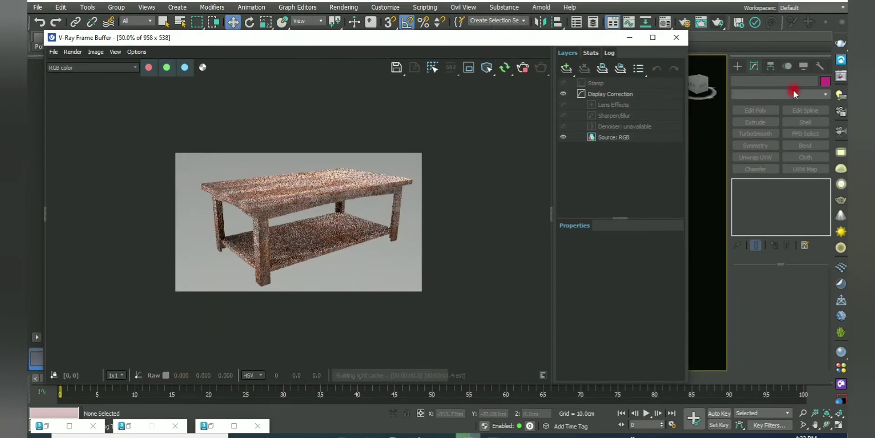
Set the VRayBlendMtl coat 1 blend amount colour to 164 grey.
{"action": "key", "text": "m"}
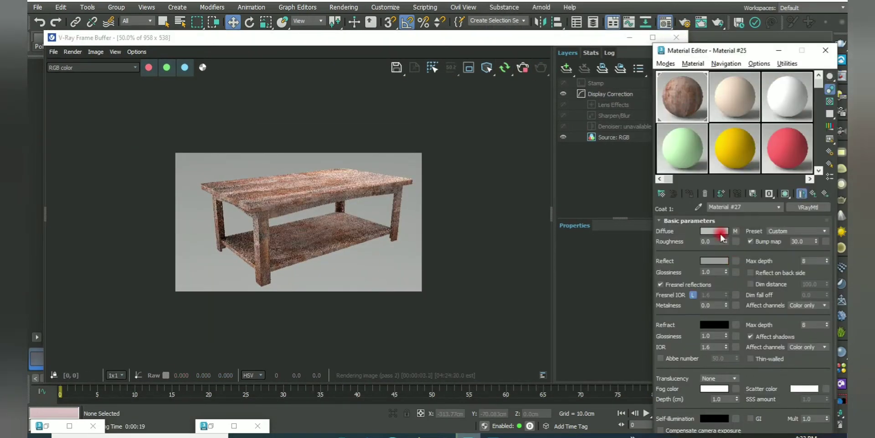
{"action": "left_click", "coordinate": [813, 195]}
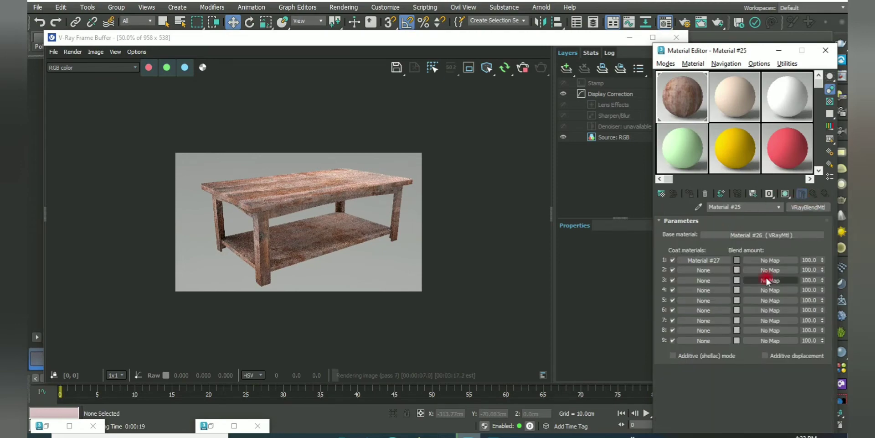
{"action": "left_click", "coordinate": [737, 260]}
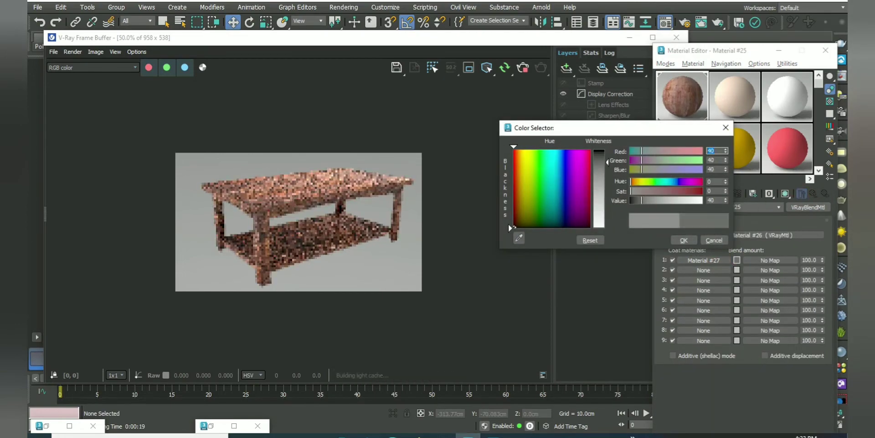
{"action": "double_click", "coordinate": [289, 196]}
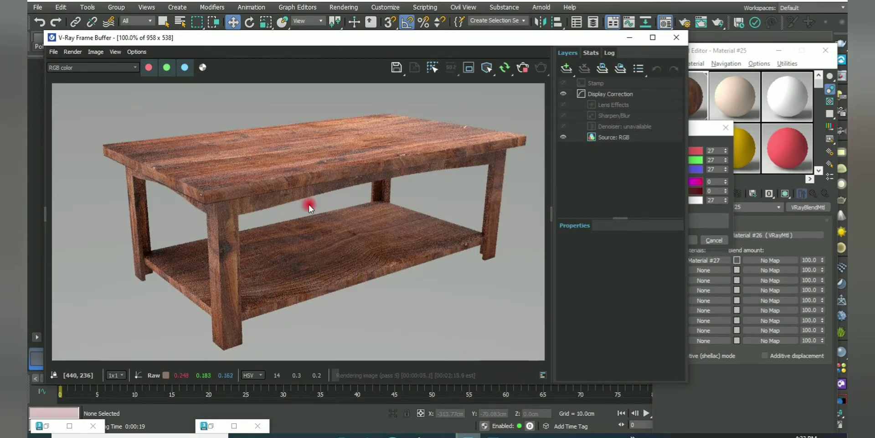
{"action": "left_click_drag", "start_coordinate": [441, 38], "coordinate": [406, 37]}
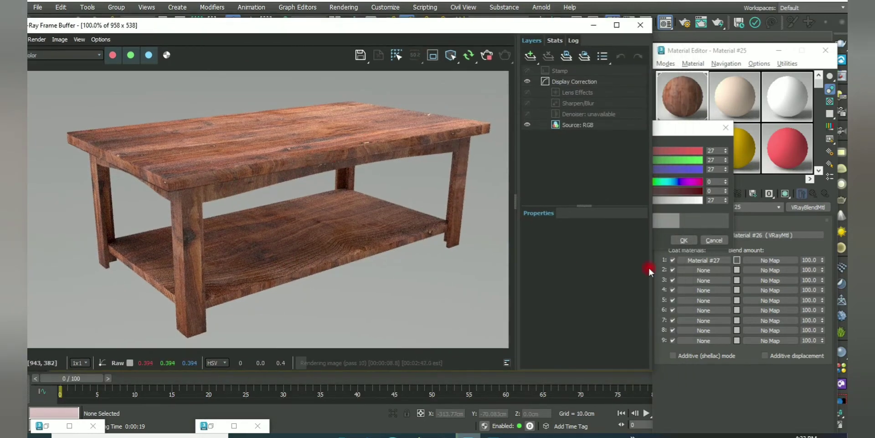
{"action": "left_click", "coordinate": [684, 157]}
{"action": "left_click_drag", "start_coordinate": [754, 157], "coordinate": [544, 96]}
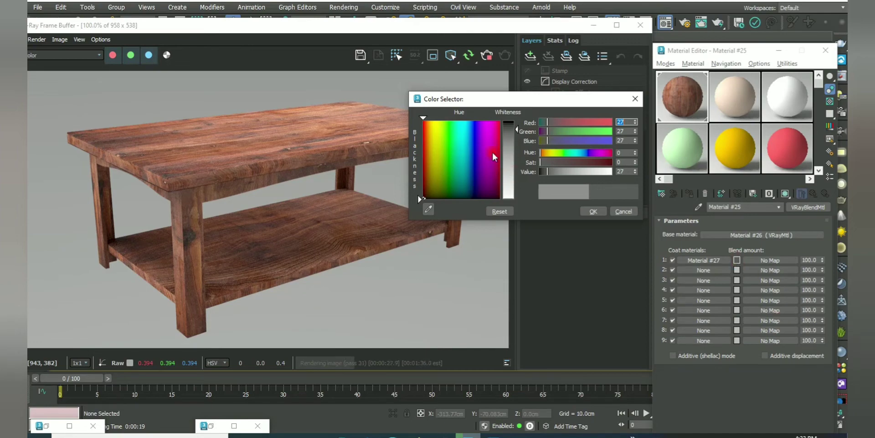
{"action": "left_click_drag", "start_coordinate": [508, 130], "coordinate": [509, 184]}
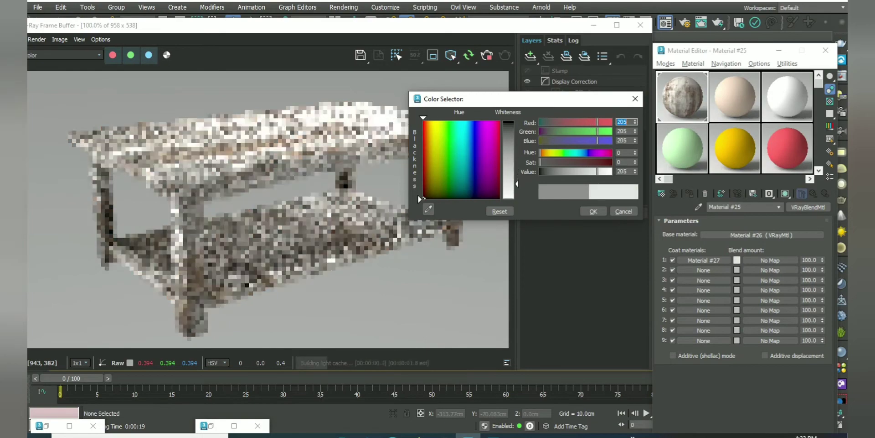
{"action": "left_click", "coordinate": [234, 181]}
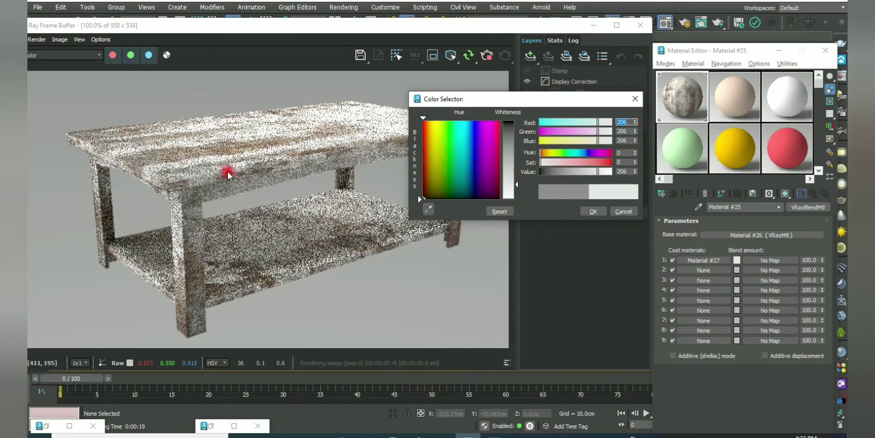
{"action": "left_click_drag", "start_coordinate": [557, 98], "coordinate": [695, 78]}
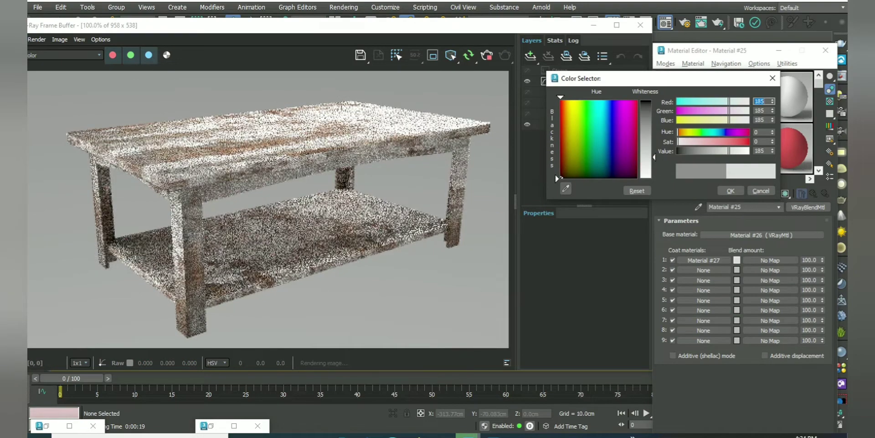
{"action": "left_click_drag", "start_coordinate": [653, 169], "coordinate": [653, 151]}
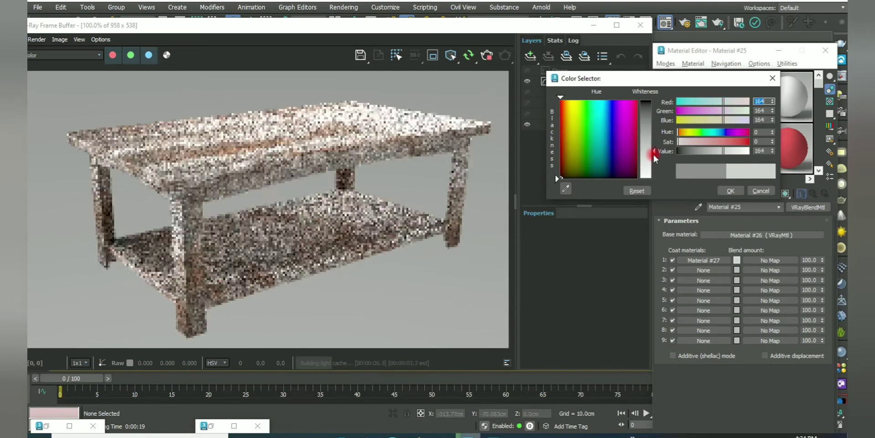
{"action": "left_click", "coordinate": [654, 154]}
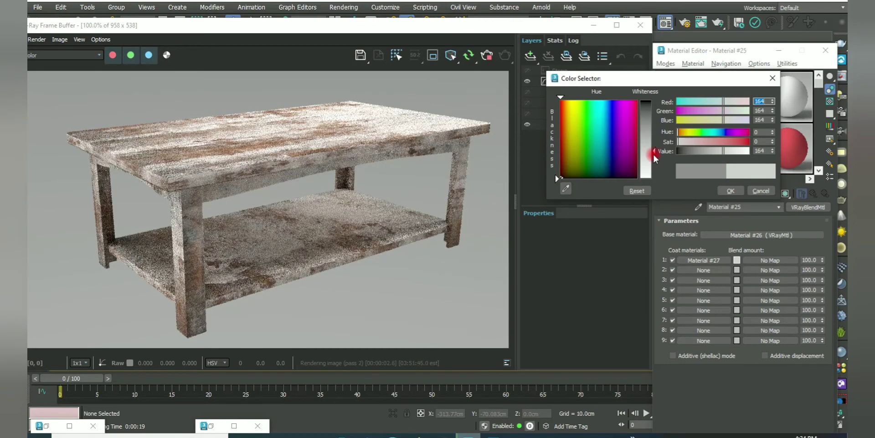
{"action": "left_click", "coordinate": [729, 191]}
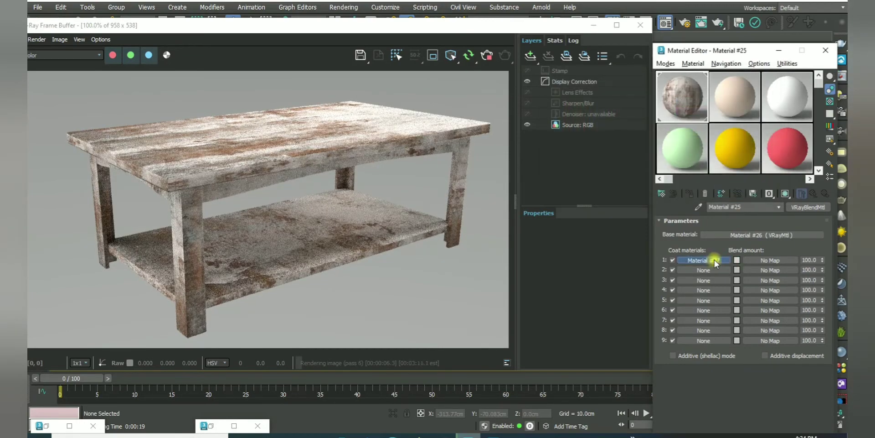
Raise Reflect to 221 on coat Material #27 and 225 on base Material #26.
{"action": "left_click", "coordinate": [716, 261]}
{"action": "left_click", "coordinate": [714, 260]}
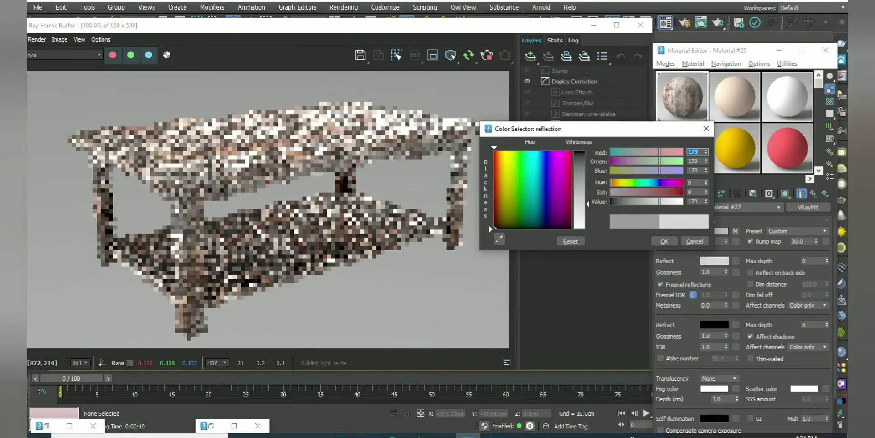
{"action": "left_click_drag", "start_coordinate": [588, 203], "coordinate": [588, 219]}
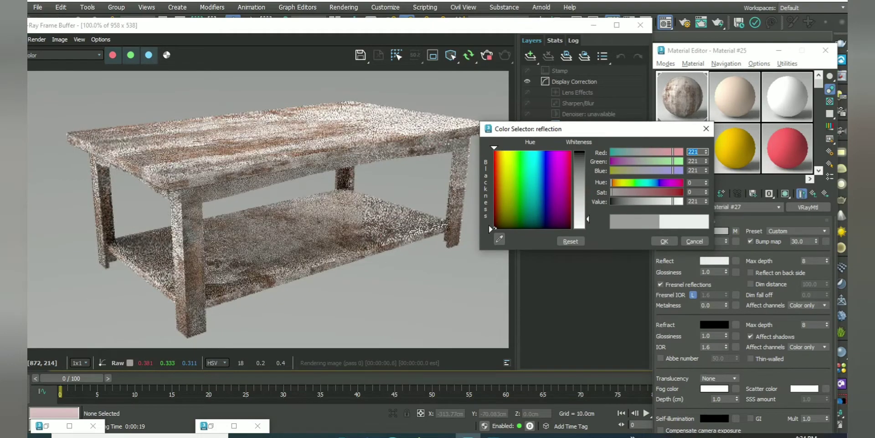
{"action": "left_click", "coordinate": [664, 241]}
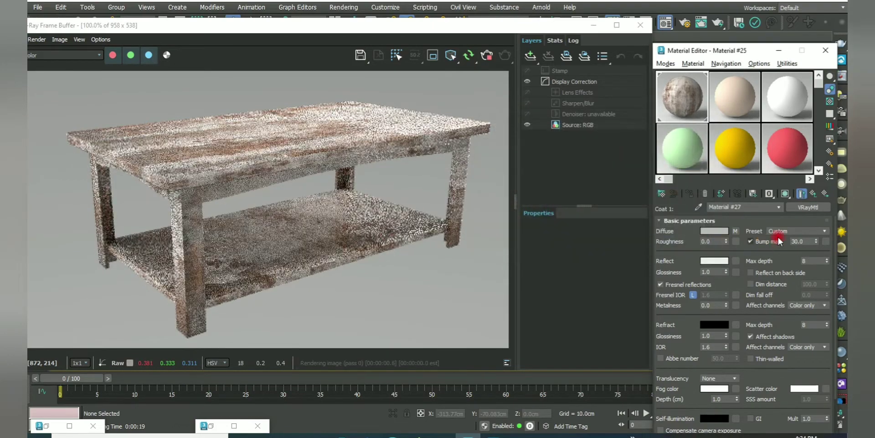
{"action": "left_click", "coordinate": [815, 194]}
{"action": "left_click", "coordinate": [718, 256]}
{"action": "left_click", "coordinate": [718, 259]}
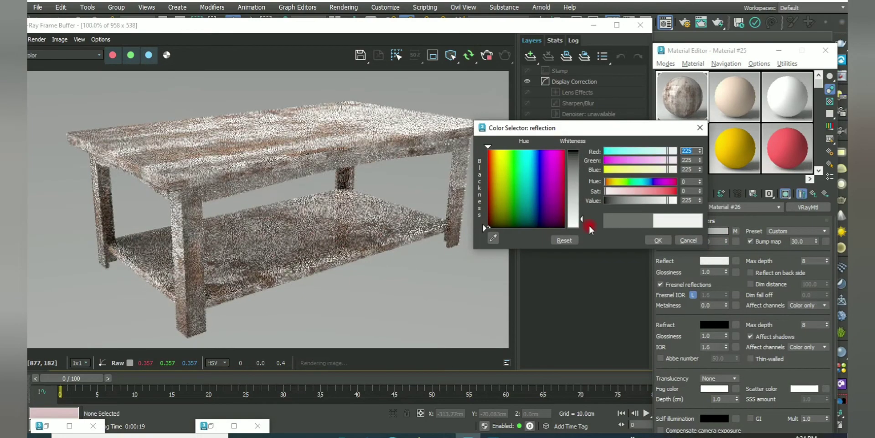
{"action": "left_click", "coordinate": [658, 240]}
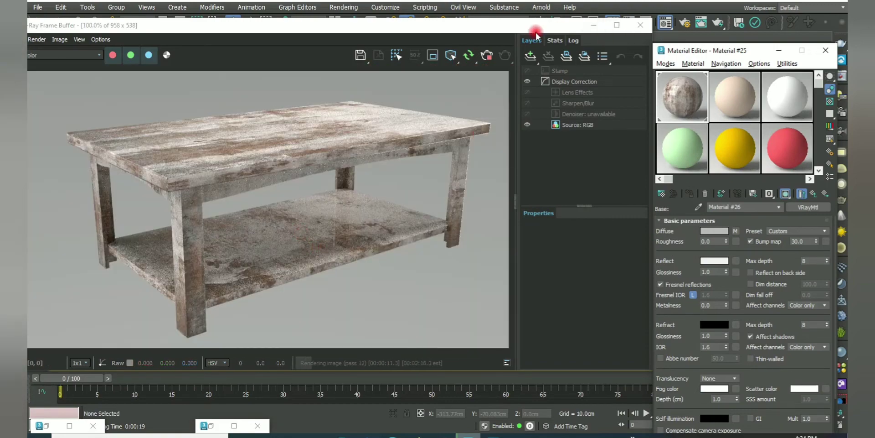
Move the frame buffer aside and orbit the viewport to view the table from above.
{"action": "left_click_drag", "start_coordinate": [568, 25], "coordinate": [586, 109]}
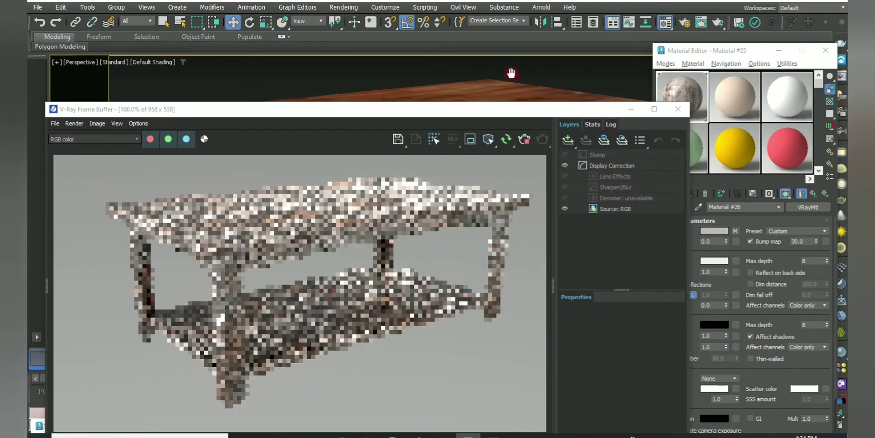
{"action": "mouse_move", "coordinate": [512, 72]}
{"action": "middle_mouse_down"}
{"action": "mouse_move", "coordinate": [434, 77]}
{"action": "mouse_move", "coordinate": [413, 91]}
{"action": "middle_mouse_up"}
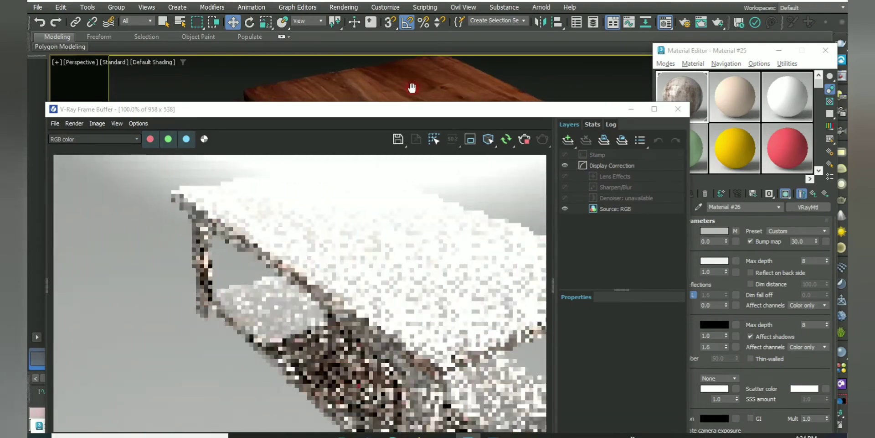
{"action": "scroll", "coordinate": [416, 86], "scroll_direction": "down", "scroll_amount": 3}
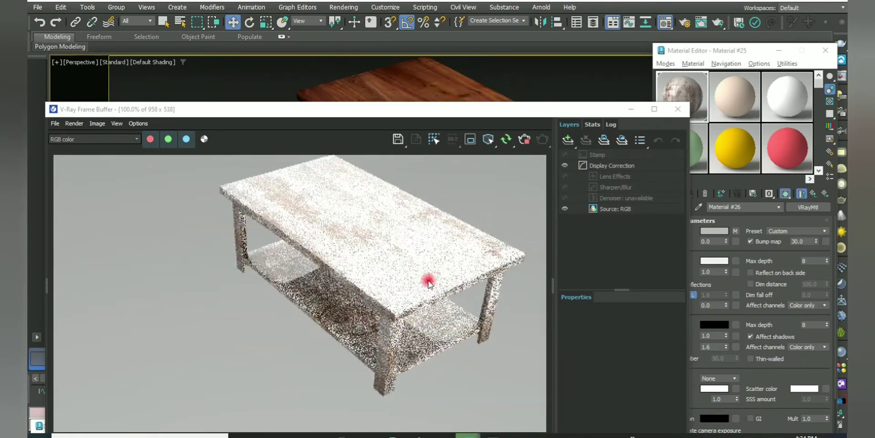
{"action": "mouse_move", "coordinate": [449, 103]}
{"action": "middle_mouse_down", "text": "alt"}
{"action": "mouse_move", "coordinate": [464, 59]}
{"action": "mouse_move", "coordinate": [406, 70]}
{"action": "mouse_move", "coordinate": [370, 63]}
{"action": "mouse_move", "coordinate": [518, 75]}
{"action": "mouse_move", "coordinate": [412, 98]}
{"action": "mouse_move", "coordinate": [420, 78]}
{"action": "mouse_move", "coordinate": [457, 60]}
{"action": "mouse_move", "coordinate": [455, 76]}
{"action": "mouse_move", "coordinate": [470, 87]}
{"action": "middle_mouse_up", "text": "alt"}
{"action": "scroll", "coordinate": [455, 75], "scroll_direction": "down", "scroll_amount": 3}
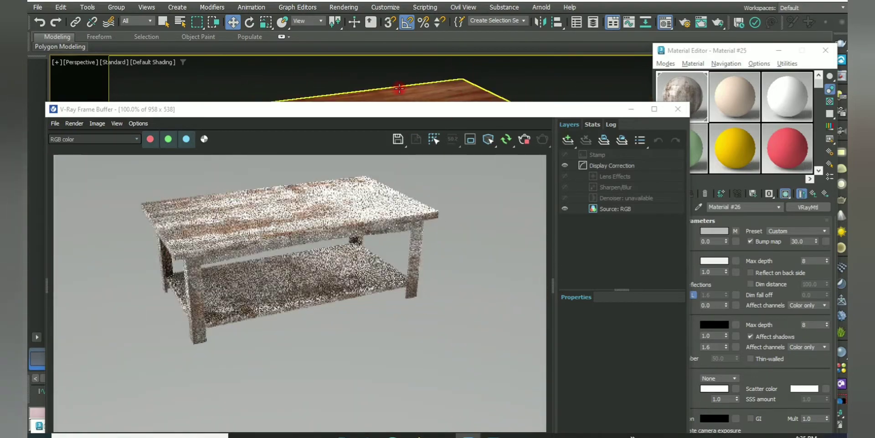
{"action": "middle_click_drag", "start_coordinate": [400, 88], "coordinate": [410, 87], "text": "alt"}
{"action": "left_click_drag", "start_coordinate": [522, 112], "coordinate": [579, 96]}
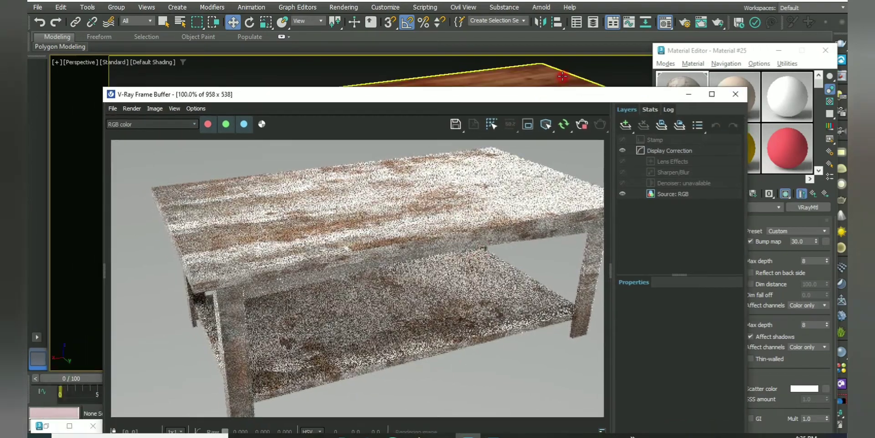
{"action": "scroll", "coordinate": [562, 76], "scroll_direction": "down", "scroll_amount": 3}
{"action": "scroll", "coordinate": [546, 75], "scroll_direction": "down", "scroll_amount": 2}
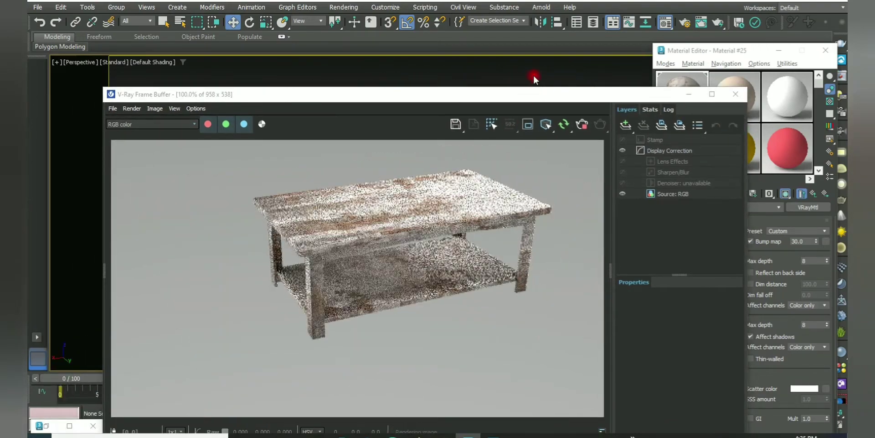
{"action": "scroll", "coordinate": [533, 77], "scroll_direction": "up", "scroll_amount": 3}
Reposition the render preview and adjust the orbit to frame the whole table.
{"action": "left_click_drag", "start_coordinate": [646, 96], "coordinate": [685, 28]}
{"action": "scroll", "coordinate": [512, 204], "scroll_direction": "down", "scroll_amount": 1}
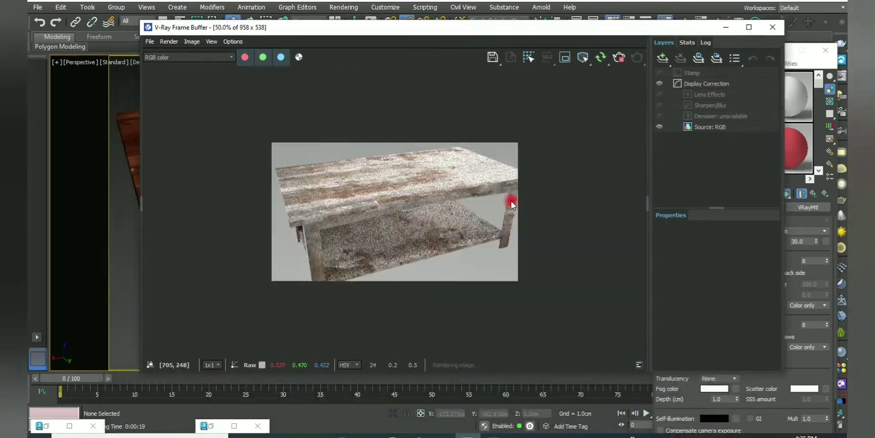
{"action": "left_click_drag", "start_coordinate": [527, 30], "coordinate": [757, 185]}
{"action": "mouse_move", "coordinate": [371, 186]}
{"action": "left_mouse_down"}
{"action": "mouse_move", "coordinate": [372, 89]}
{"action": "mouse_move", "coordinate": [445, 229]}
{"action": "left_mouse_up"}
{"action": "scroll", "coordinate": [373, 288], "scroll_direction": "up", "scroll_amount": 1}
{"action": "scroll", "coordinate": [421, 146], "scroll_direction": "down", "scroll_amount": 2}
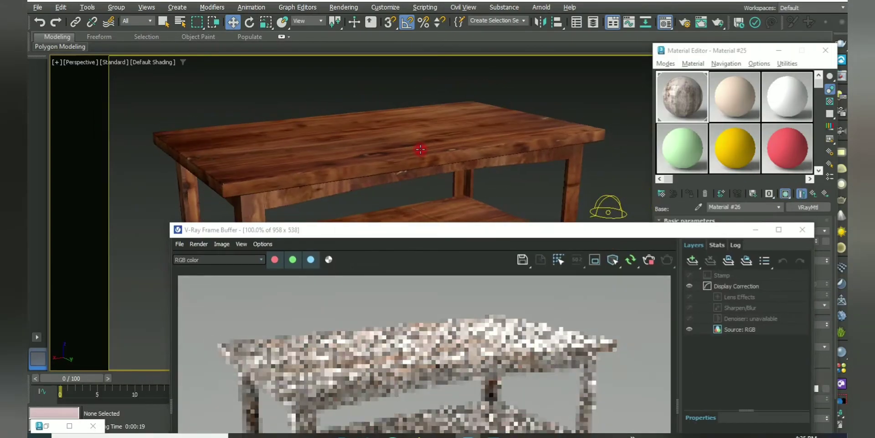
{"action": "middle_click_drag", "start_coordinate": [420, 143], "coordinate": [434, 160], "text": "alt"}
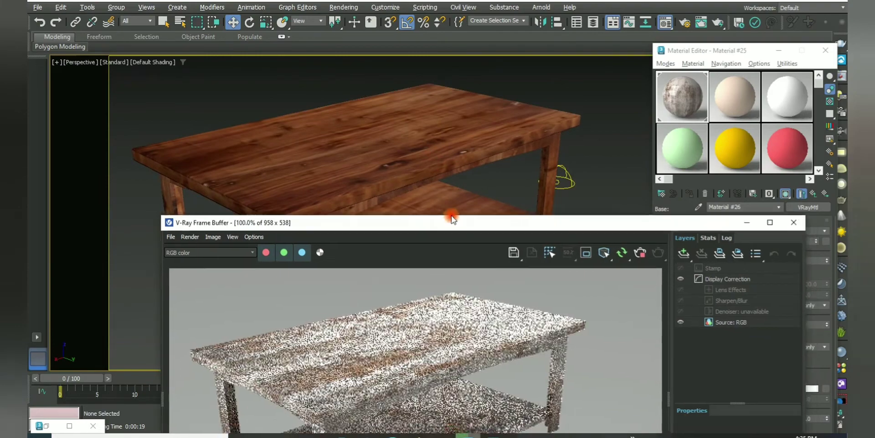
{"action": "mouse_move", "coordinate": [469, 234]}
{"action": "left_mouse_down"}
{"action": "mouse_move", "coordinate": [412, 80]}
{"action": "mouse_move", "coordinate": [484, 255]}
{"action": "left_mouse_up"}
{"action": "middle_click_drag", "start_coordinate": [460, 146], "coordinate": [499, 258], "text": "alt"}
{"action": "left_click_drag", "start_coordinate": [499, 258], "coordinate": [399, 94]}
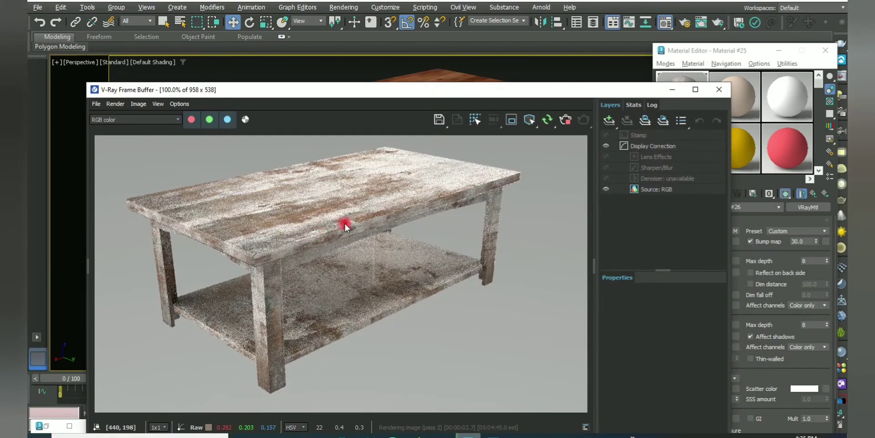
{"action": "left_click_drag", "start_coordinate": [485, 89], "coordinate": [491, 65]}
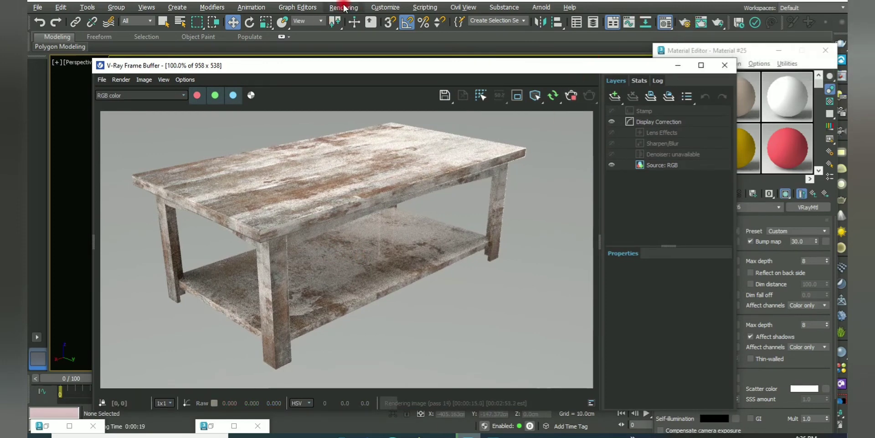
Adjust the global lighting tint in Environment and Effects and restart the interactive V-Ray render.
{"action": "left_click", "coordinate": [390, 7]}
{"action": "left_click", "coordinate": [393, 7]}
{"action": "left_click", "coordinate": [343, 7]}
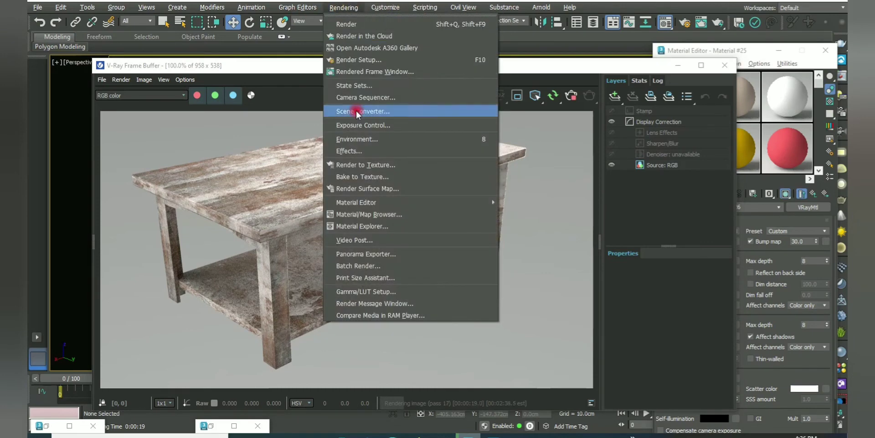
{"action": "left_click", "coordinate": [363, 139]}
{"action": "left_click", "coordinate": [470, 166]}
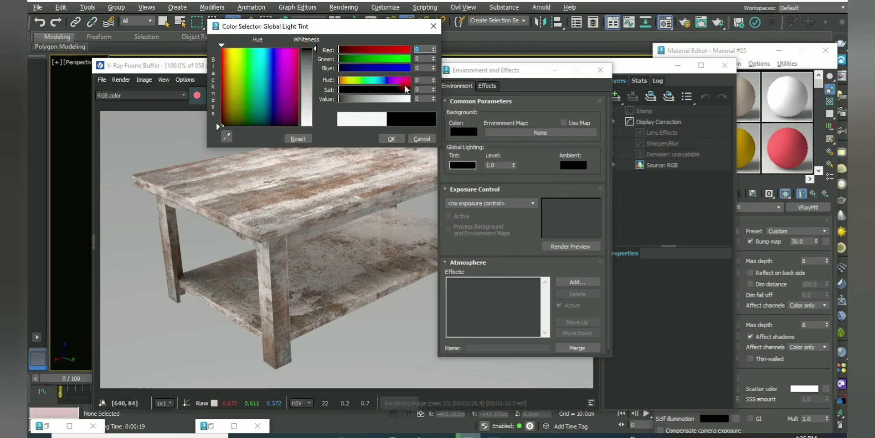
{"action": "left_click", "coordinate": [393, 140]}
{"action": "left_click_drag", "start_coordinate": [523, 73], "coordinate": [612, 175]}
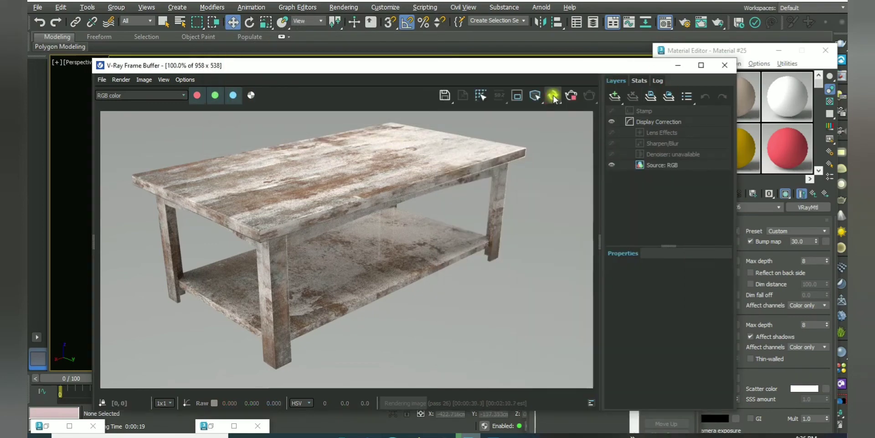
{"action": "left_click", "coordinate": [571, 95]}
Place an infinite VRayPlane floor beneath the table.
{"action": "left_click", "coordinate": [678, 66]}
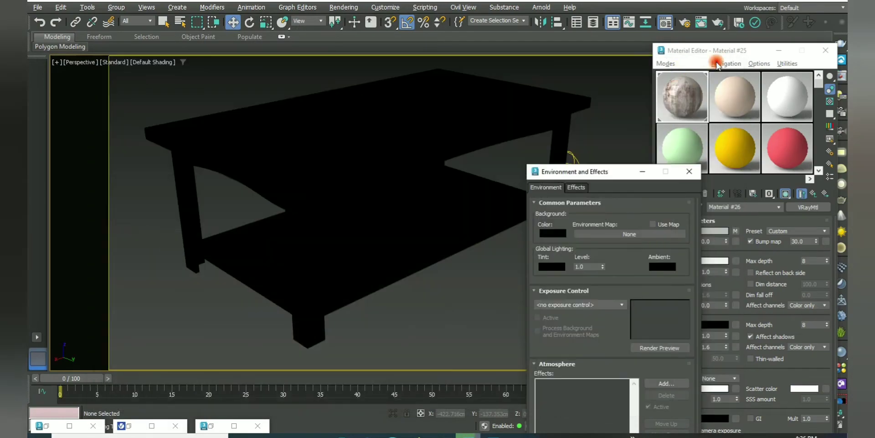
{"action": "left_click", "coordinate": [779, 50]}
{"action": "left_click", "coordinate": [737, 68]}
{"action": "left_click", "coordinate": [772, 149]}
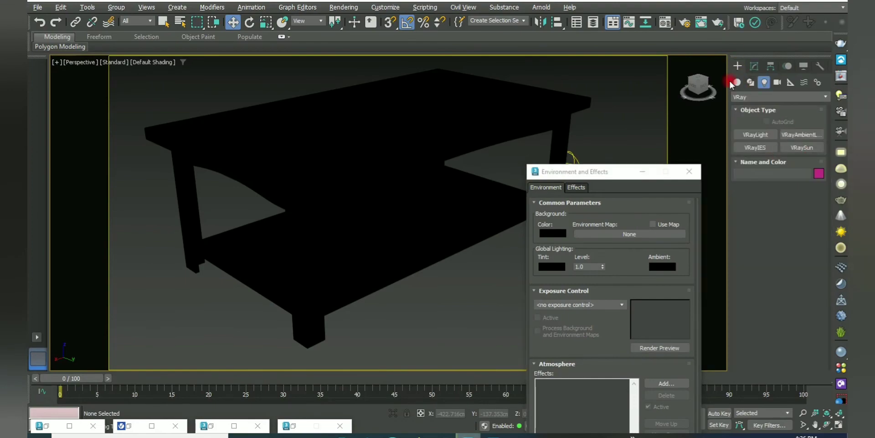
{"action": "left_click", "coordinate": [730, 82]}
{"action": "left_click", "coordinate": [804, 186]}
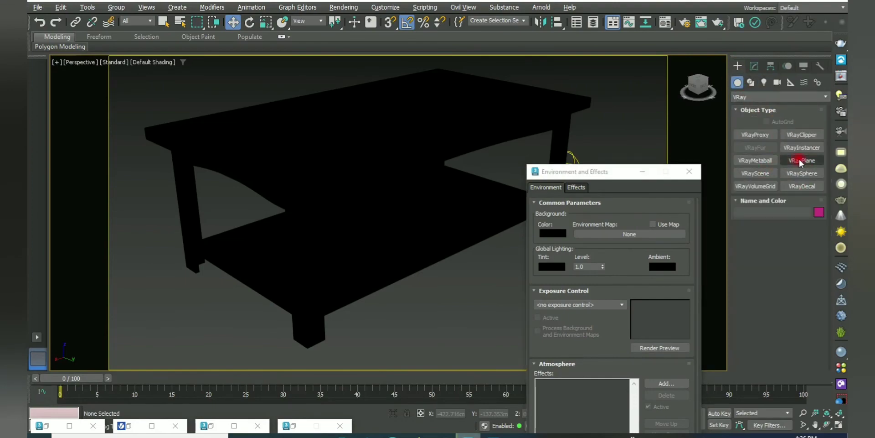
{"action": "left_click", "coordinate": [714, 24]}
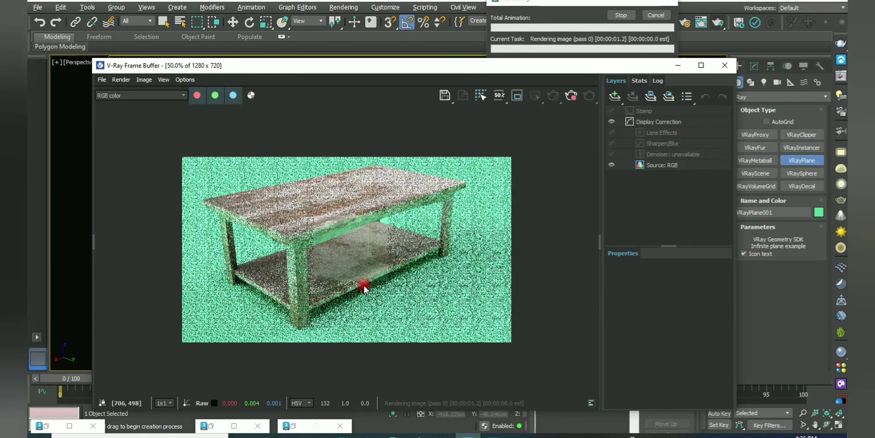
{"action": "mouse_move", "coordinate": [682, 64]}
{"action": "left_mouse_down"}
{"action": "mouse_move", "coordinate": [617, 173]}
{"action": "mouse_move", "coordinate": [694, 45]}
{"action": "left_mouse_up"}
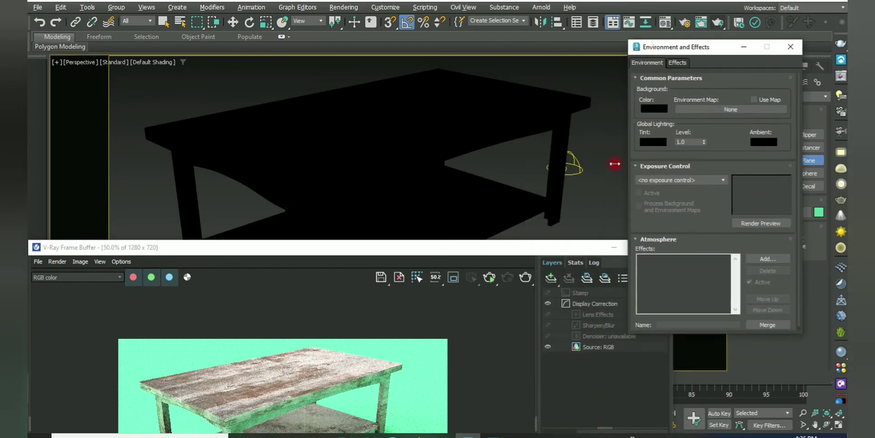
{"action": "left_click_drag", "start_coordinate": [274, 175], "coordinate": [91, 62]}
Assign Material #3 to the floor and make its diffuse colour black.
{"action": "left_click", "coordinate": [668, 26]}
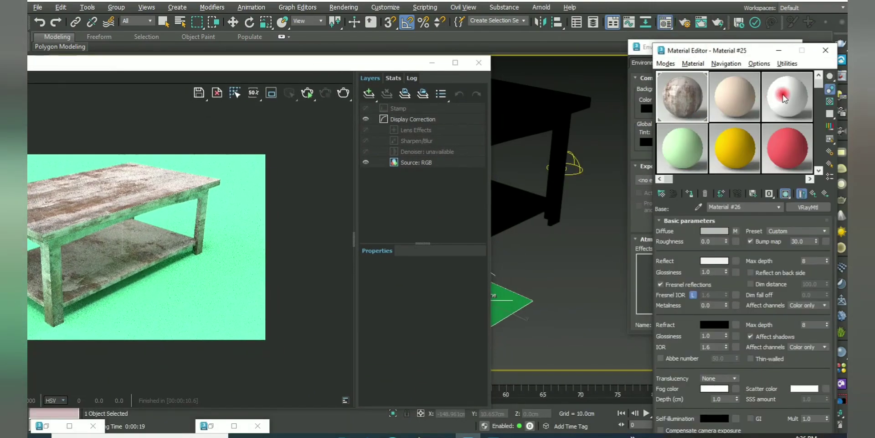
{"action": "left_click", "coordinate": [308, 93]}
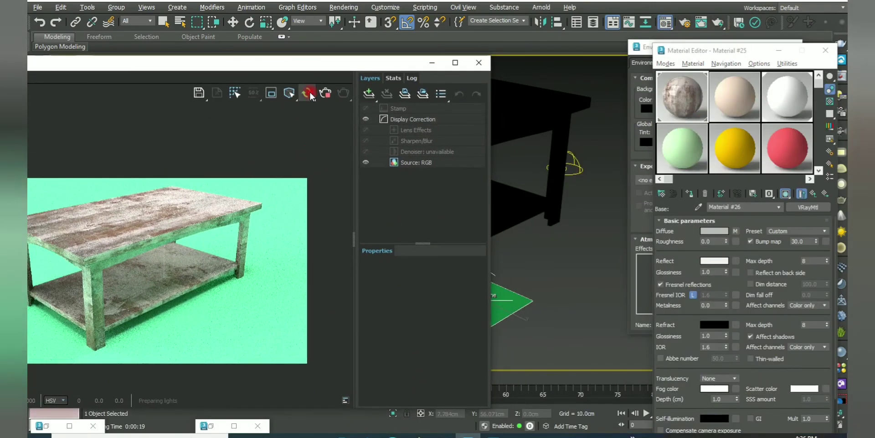
{"action": "left_click_drag", "start_coordinate": [282, 65], "coordinate": [286, 36]}
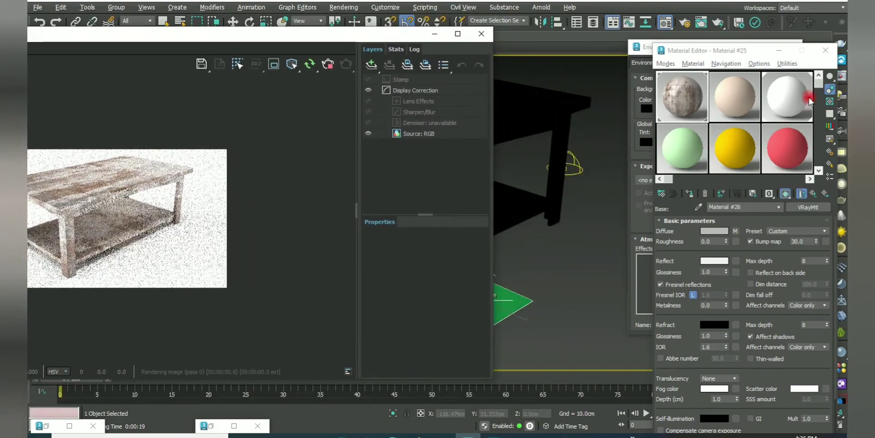
{"action": "left_click", "coordinate": [807, 98]}
{"action": "left_click", "coordinate": [714, 230]}
{"action": "left_click_drag", "start_coordinate": [408, 103], "coordinate": [408, 181]}
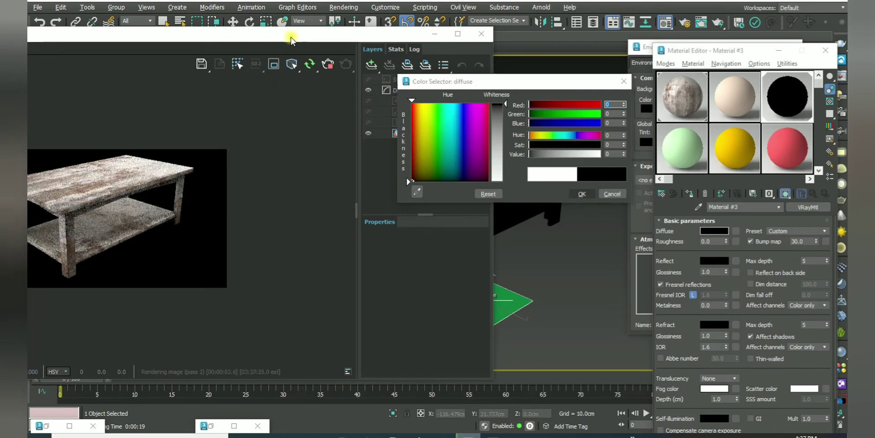
{"action": "left_click_drag", "start_coordinate": [290, 39], "coordinate": [488, 39]}
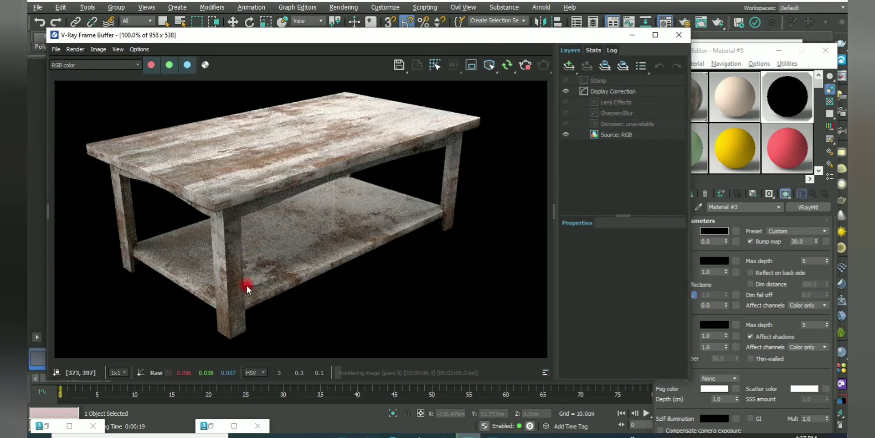
{"action": "left_click_drag", "start_coordinate": [456, 34], "coordinate": [381, 42]}
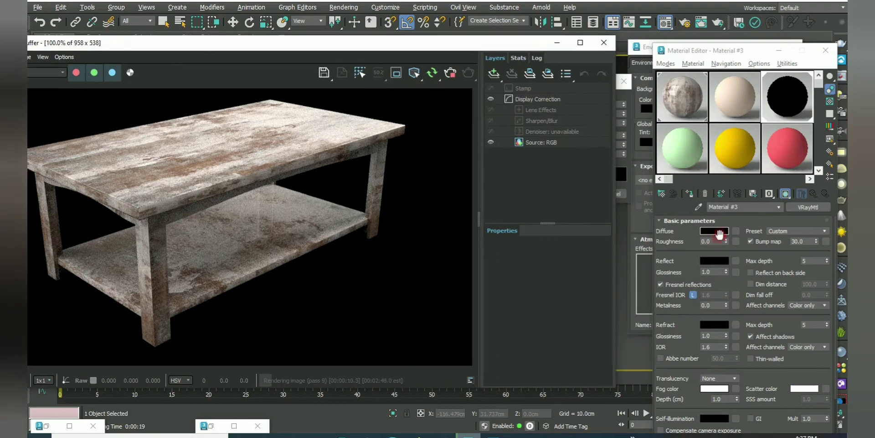
{"action": "left_click", "coordinate": [720, 232]}
{"action": "left_click", "coordinate": [600, 195]}
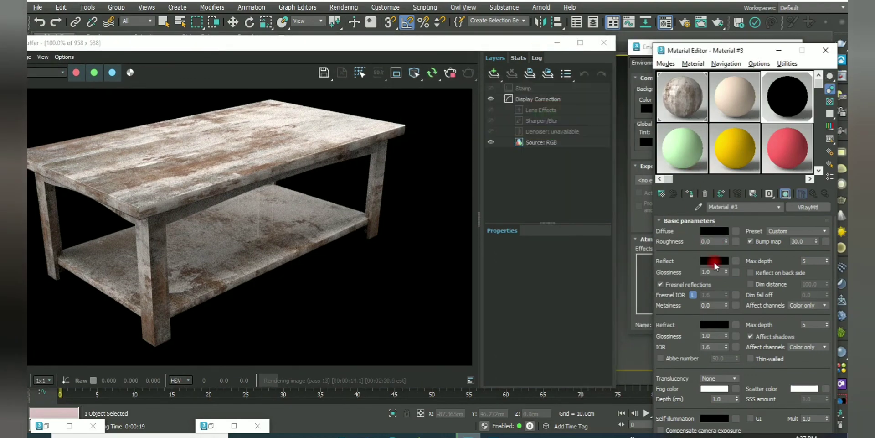
Set the floor material's reflection colour to mid grey.
{"action": "left_click", "coordinate": [715, 260]}
{"action": "left_click_drag", "start_coordinate": [582, 154], "coordinate": [582, 189]}
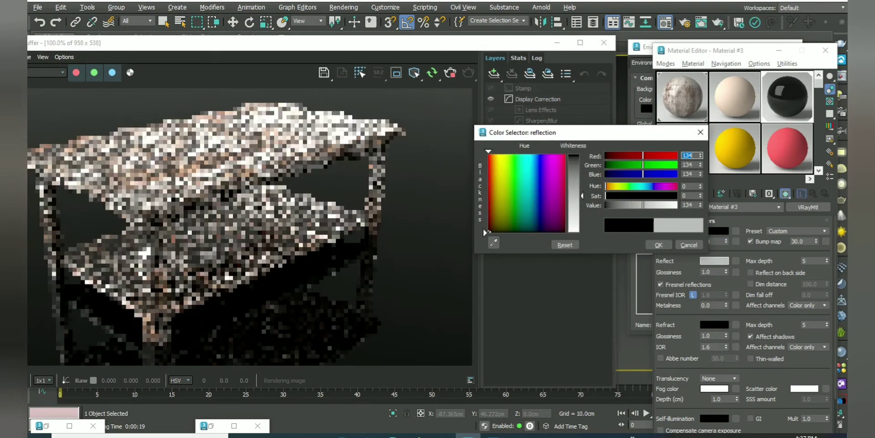
{"action": "left_click", "coordinate": [659, 245]}
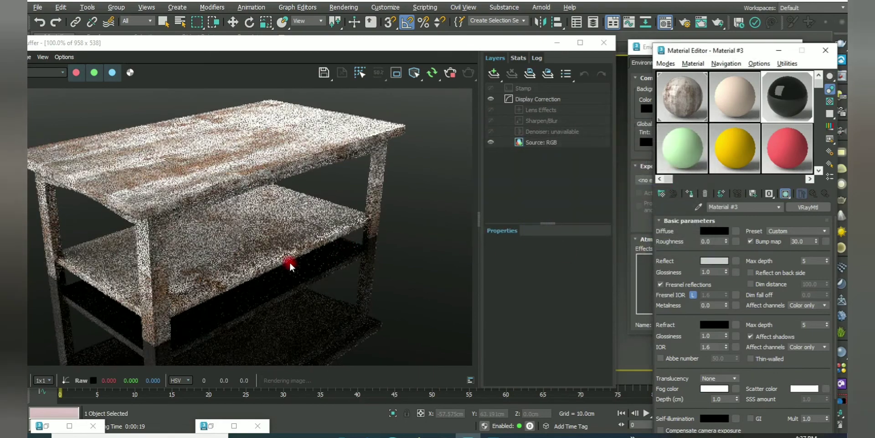
{"action": "left_click_drag", "start_coordinate": [512, 42], "coordinate": [644, 29]}
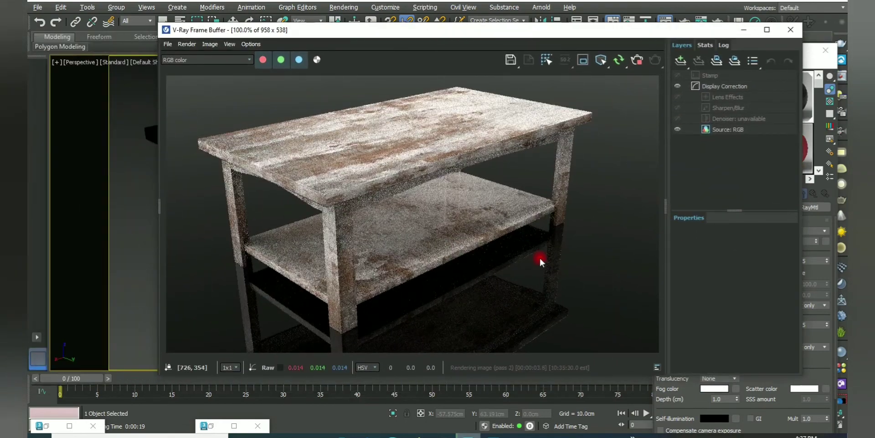
{"action": "left_click_drag", "start_coordinate": [726, 28], "coordinate": [767, 190]}
{"action": "mouse_move", "coordinate": [478, 133]}
{"action": "middle_mouse_down"}
{"action": "mouse_move", "coordinate": [459, 156]}
{"action": "mouse_move", "coordinate": [465, 112]}
{"action": "middle_mouse_up"}
{"action": "left_click_drag", "start_coordinate": [533, 201], "coordinate": [446, 111]}
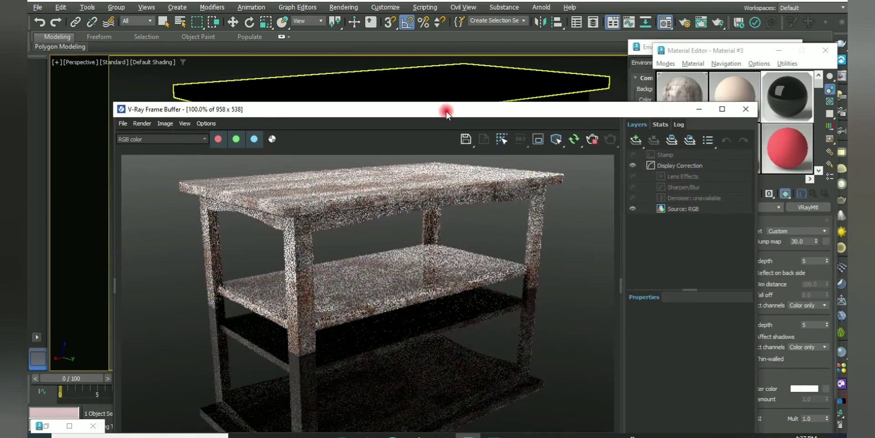
{"action": "middle_click_drag", "start_coordinate": [460, 91], "coordinate": [466, 83]}
Lower the floor's reflection glossiness to about 0.64 for blurrier reflections.
{"action": "left_click_drag", "start_coordinate": [748, 50], "coordinate": [757, 26]}
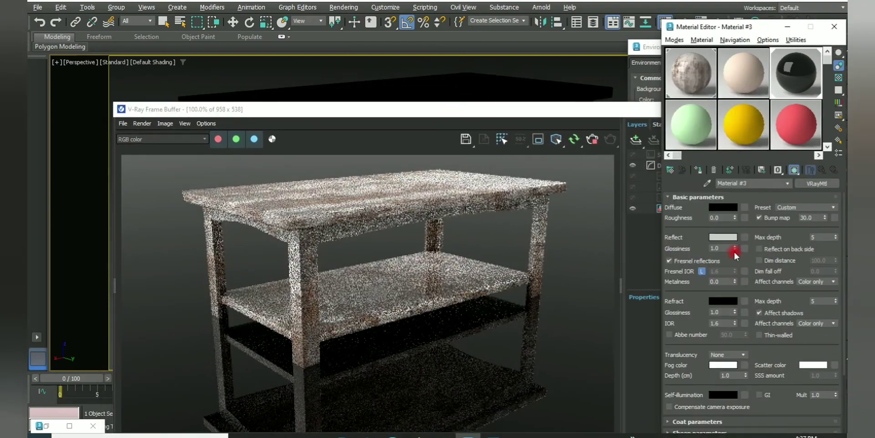
{"action": "left_click_drag", "start_coordinate": [734, 235], "coordinate": [743, 254]}
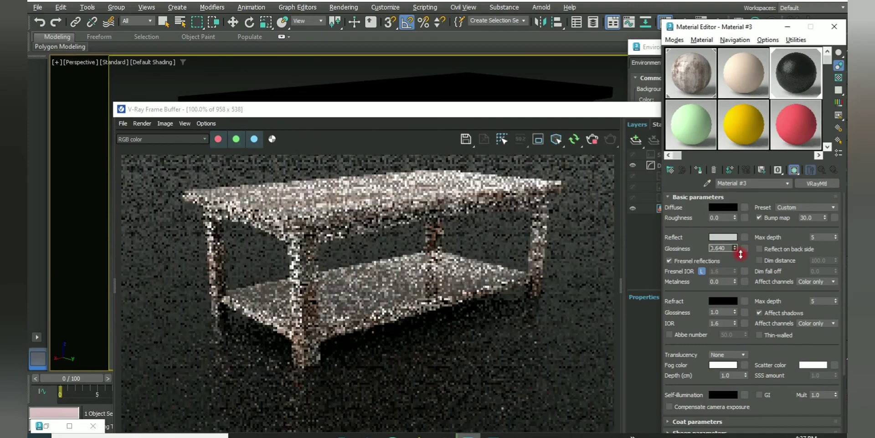
{"action": "left_click_drag", "start_coordinate": [479, 112], "coordinate": [499, 214]}
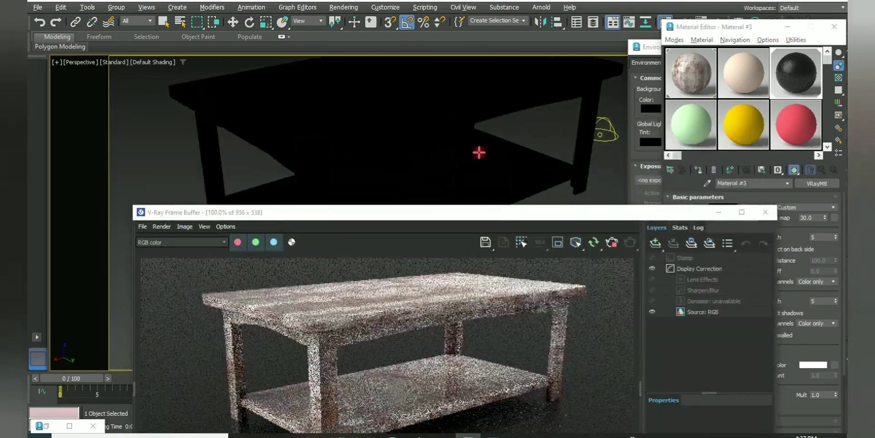
{"action": "middle_click_drag", "start_coordinate": [479, 151], "coordinate": [437, 171]}
{"action": "mouse_move", "coordinate": [534, 212]}
{"action": "left_mouse_down"}
{"action": "mouse_move", "coordinate": [538, 160]}
{"action": "mouse_move", "coordinate": [500, 73]}
{"action": "left_mouse_up"}
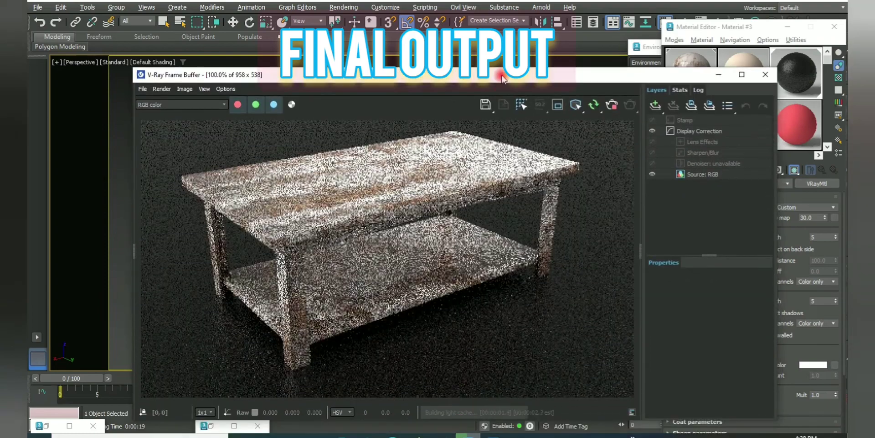
{"action": "left_click", "coordinate": [747, 437]}
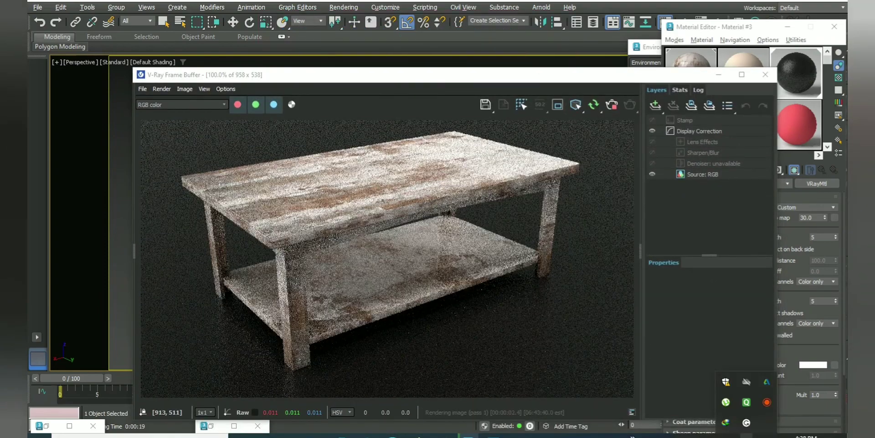